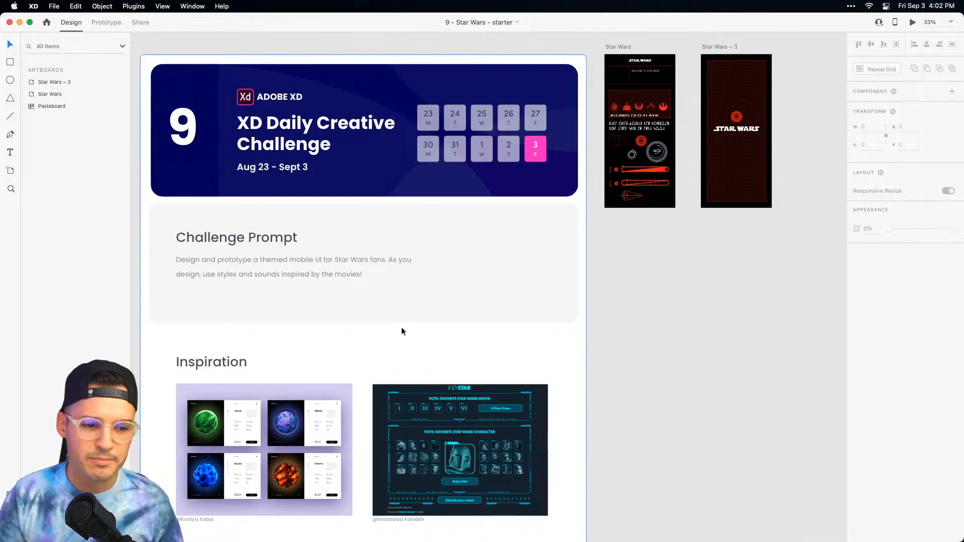
Read the Challenge Prompt section on the challenge page.
key(space)
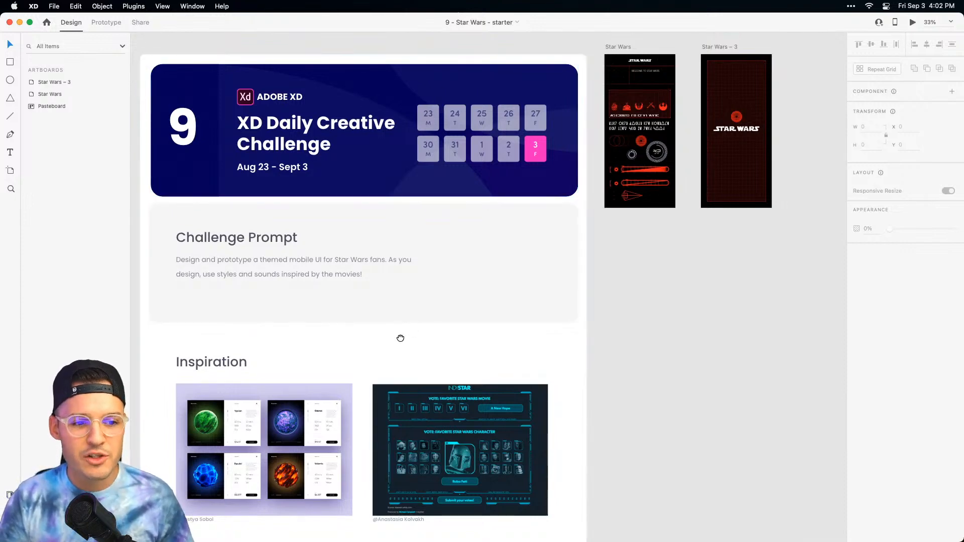
drag(402, 338, 406, 321)
key(z)
drag(168, 213, 437, 296)
scroll(447, 333, down, 2)
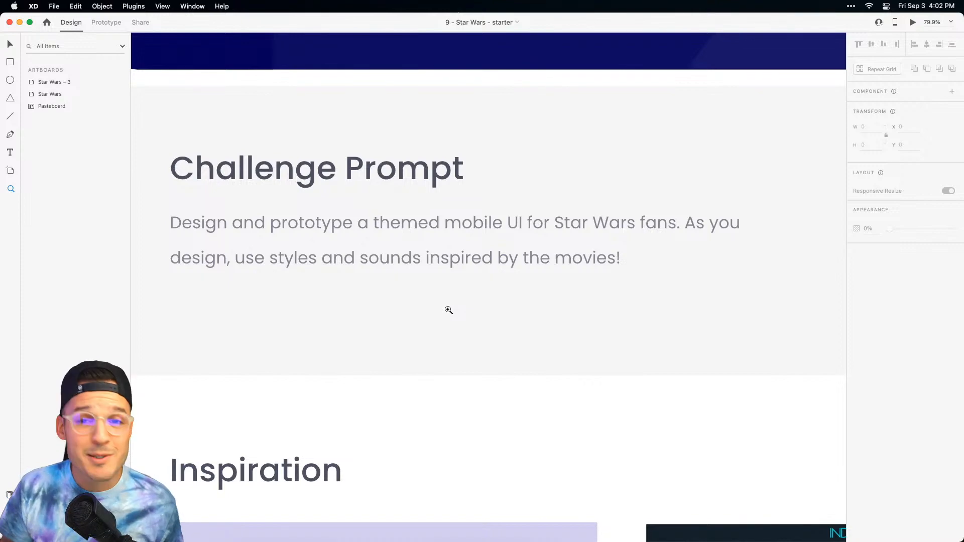
key(v)
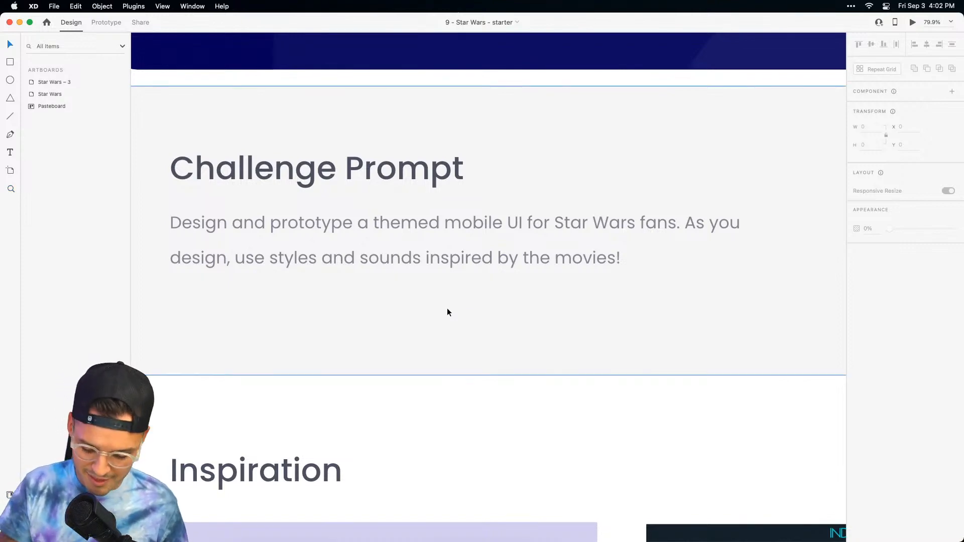
Examine the two inspiration images and the resource booklet beneath them on the challenge page.
scroll(454, 308, down, 10)
scroll(568, 161, down, 2)
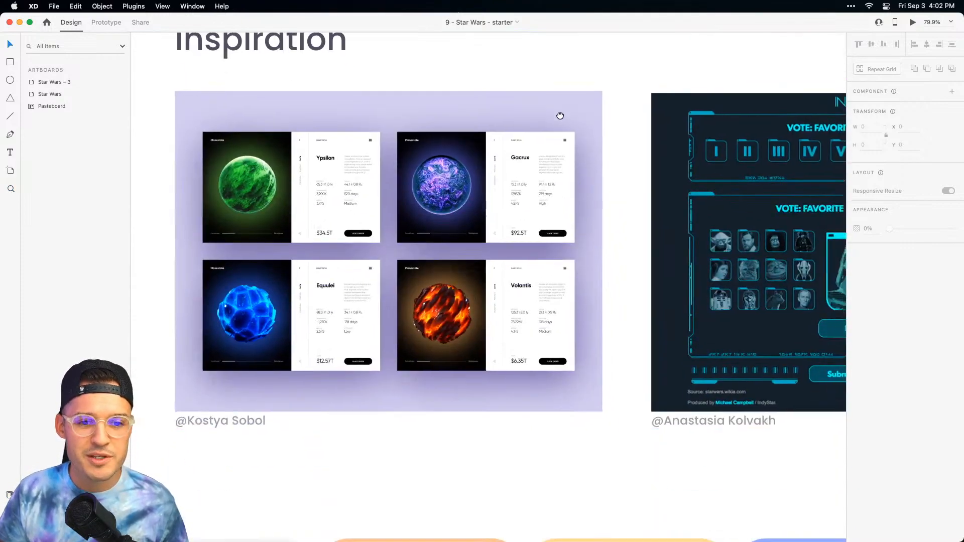
drag(633, 216, 243, 216)
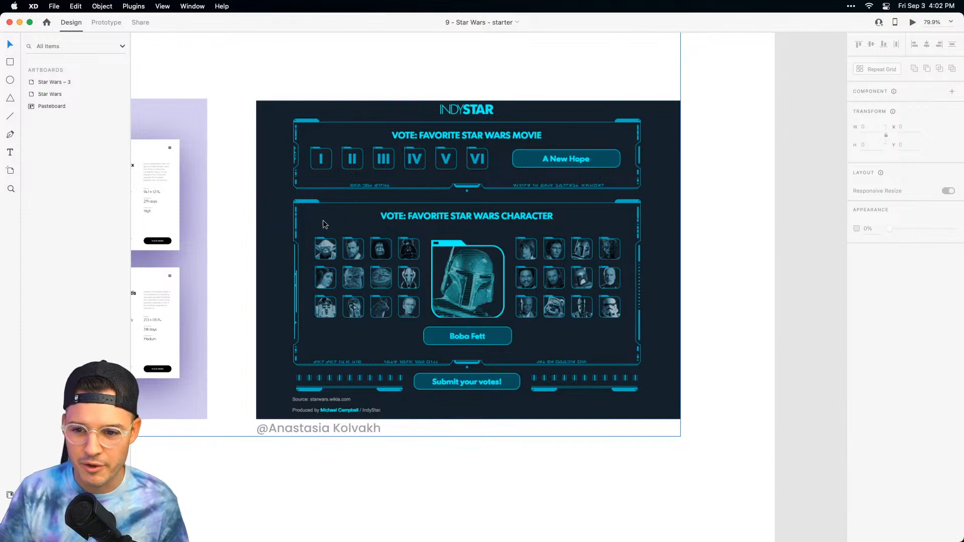
key(super+minus)
key(super+minus)
key(super+minus)
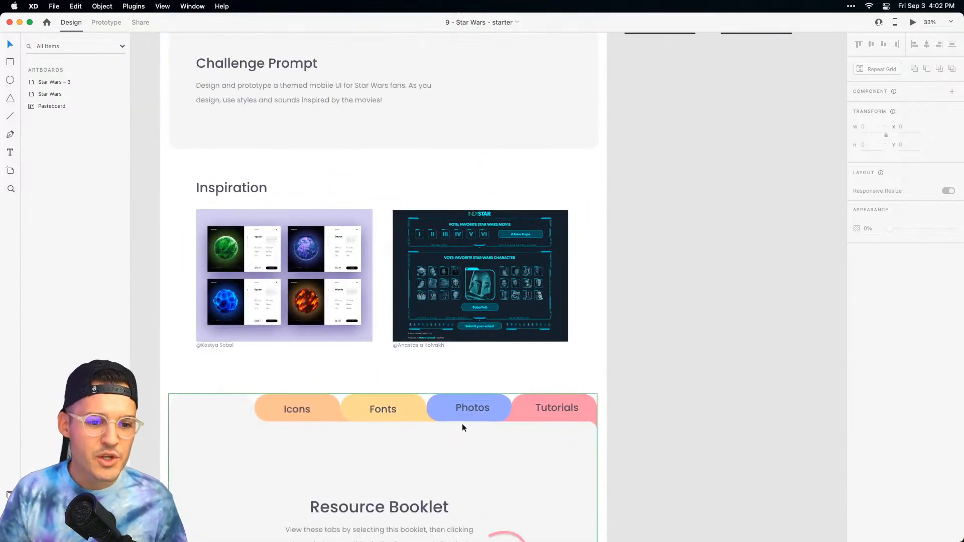
scroll(462, 426, down, 5)
scroll(409, 388, up, 10)
scroll(409, 387, right, 6)
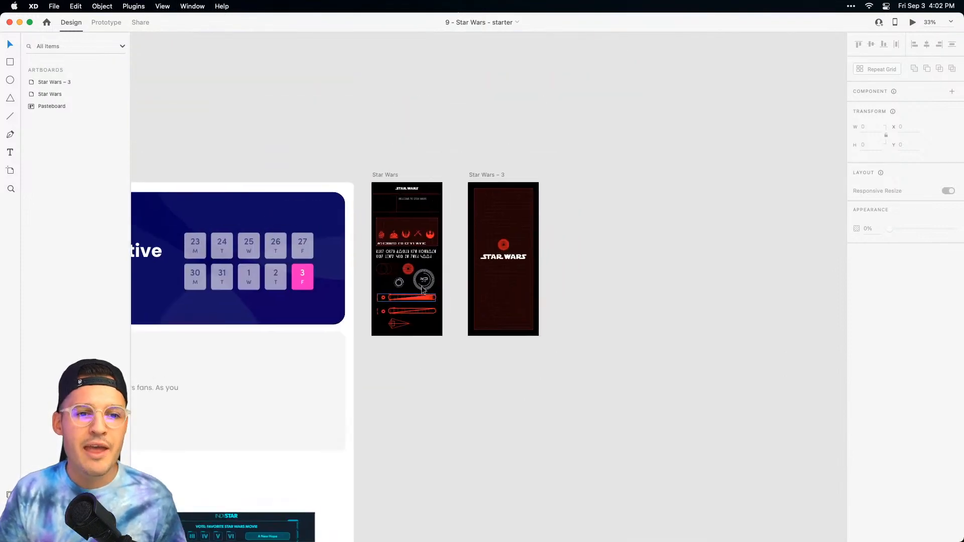
Inspect the font settings of the welcome heading and the two alien-script texts on the Star Wars artboard.
key(z)
drag(347, 142, 484, 344)
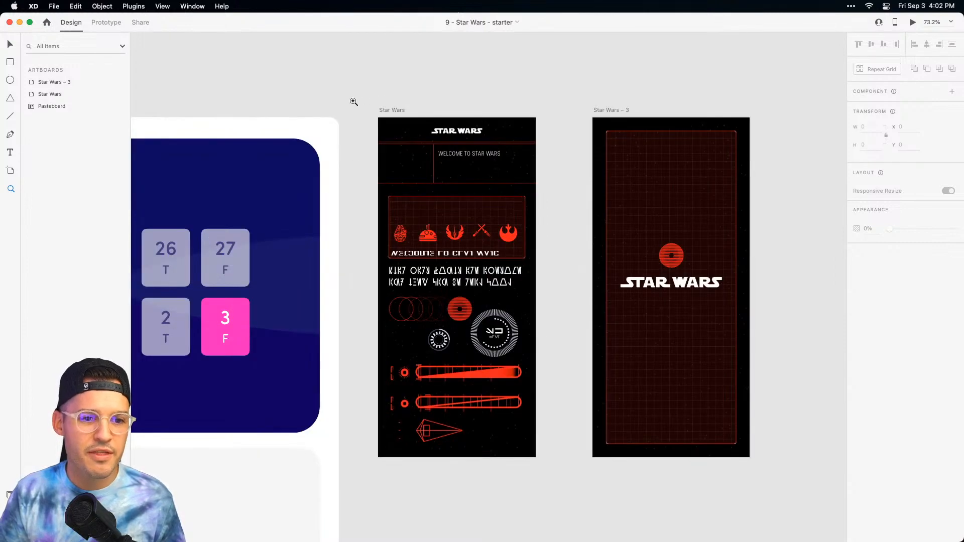
drag(354, 102, 566, 433)
key(v)
scroll(596, 411, down, 2)
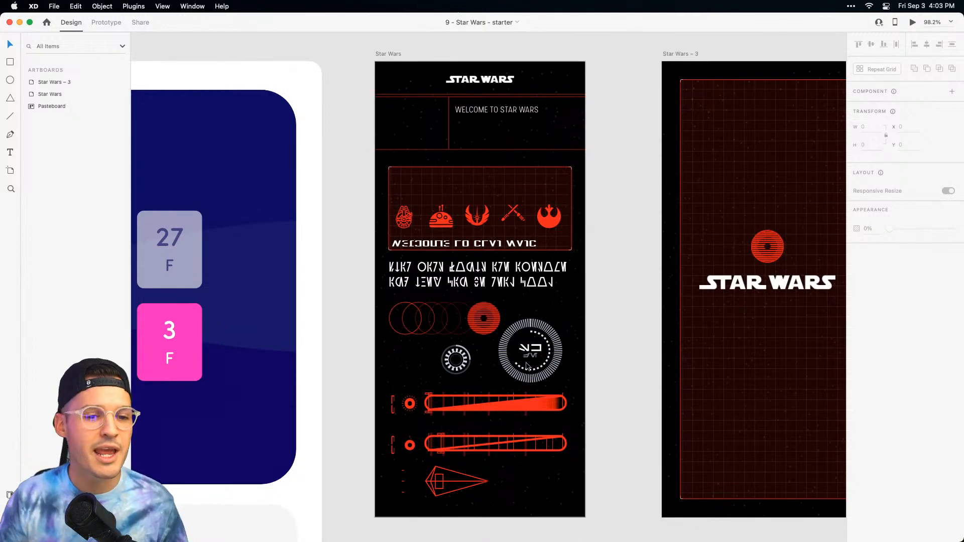
click(483, 279)
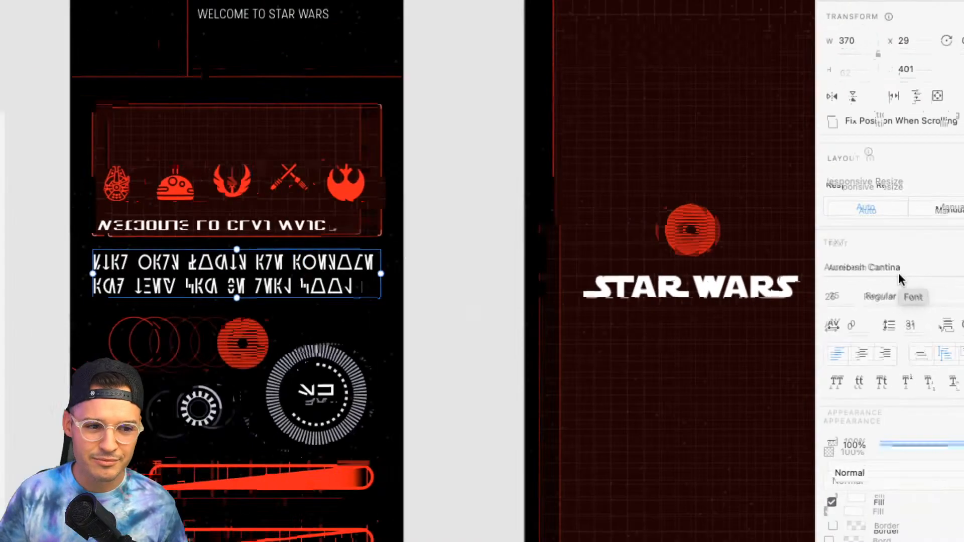
scroll(445, 282, left, 5)
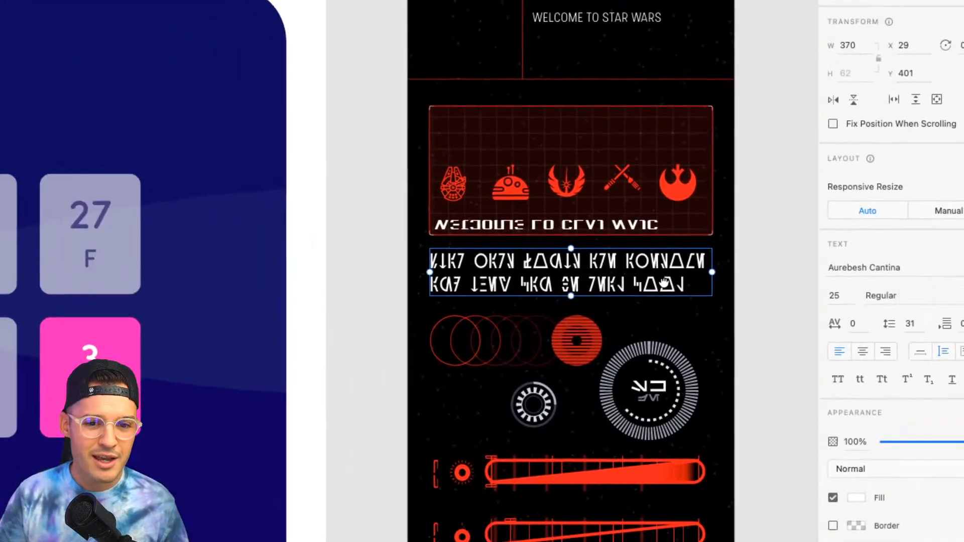
click(617, 234)
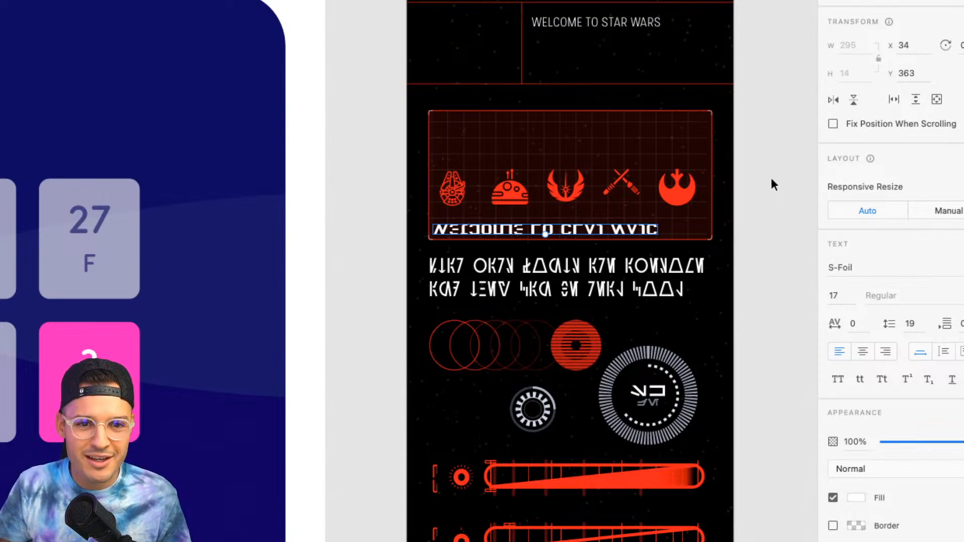
scroll(772, 185, up, 5)
click(654, 139)
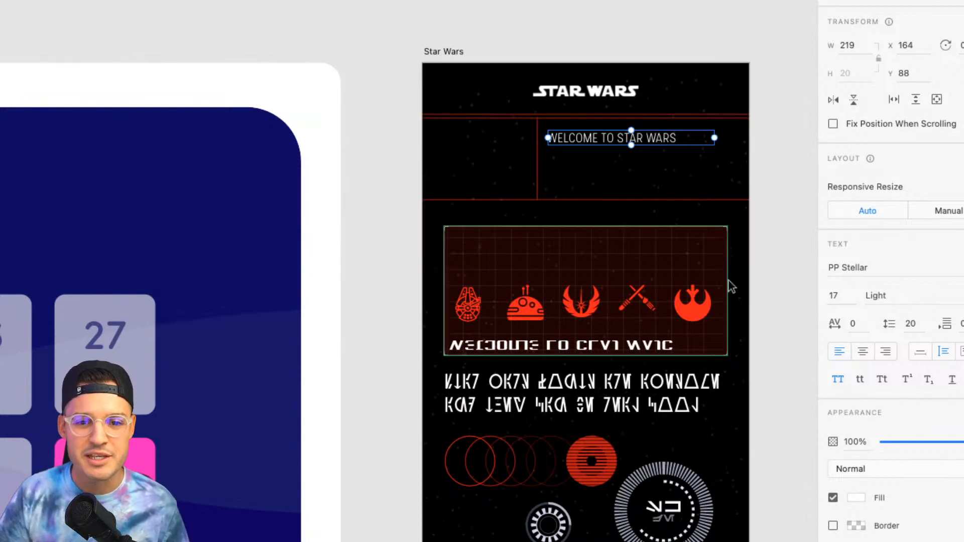
scroll(725, 261, down, 3)
scroll(725, 261, right, 2)
click(580, 297)
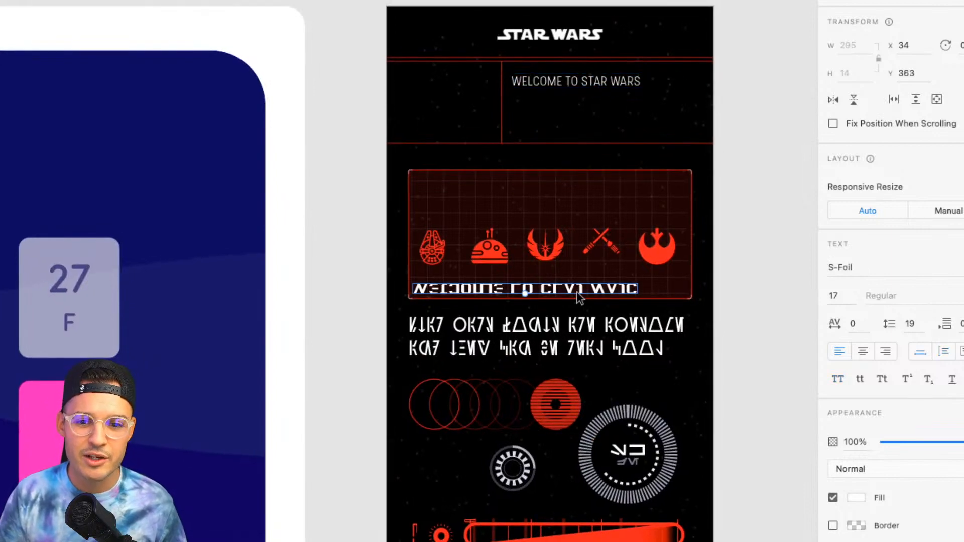
click(580, 353)
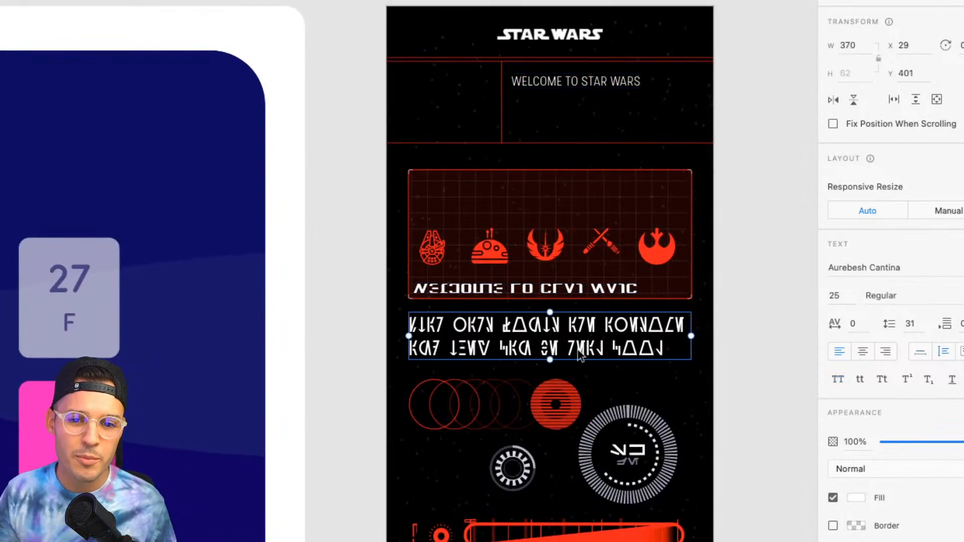
scroll(581, 348, down, 5)
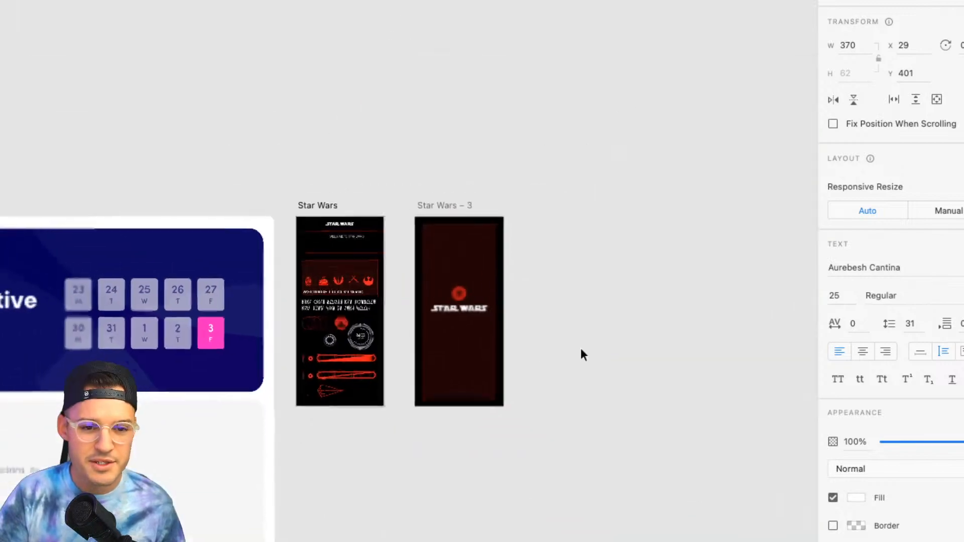
scroll(581, 348, up, 4)
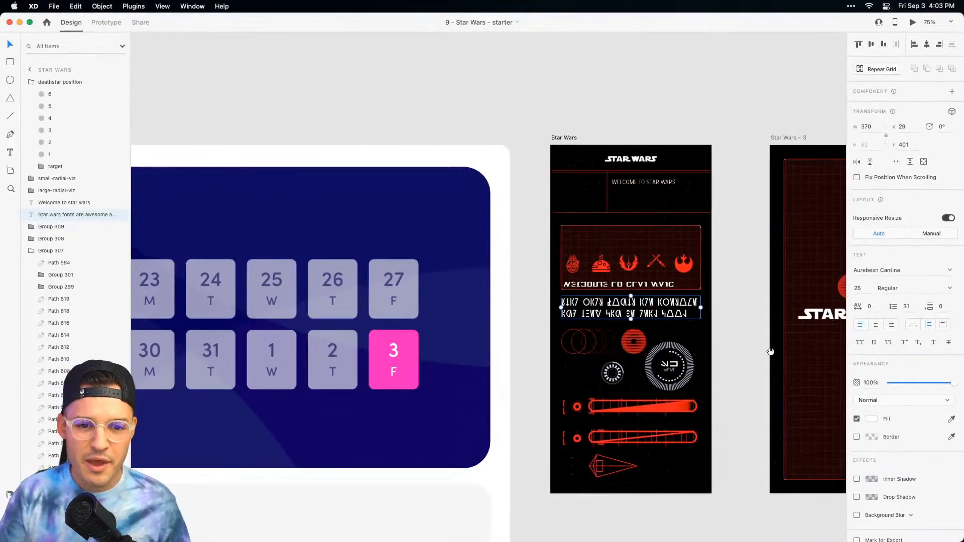
Examine the Star Wars artboard's header, grid panel with icons, radial dials, sliders and ship graphic.
drag(770, 351, 576, 339)
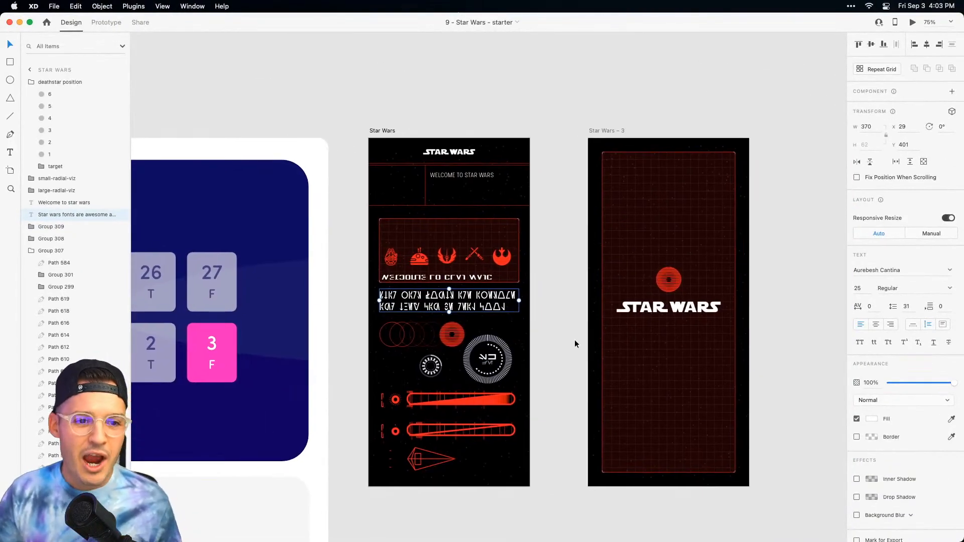
key(z)
drag(349, 134, 551, 295)
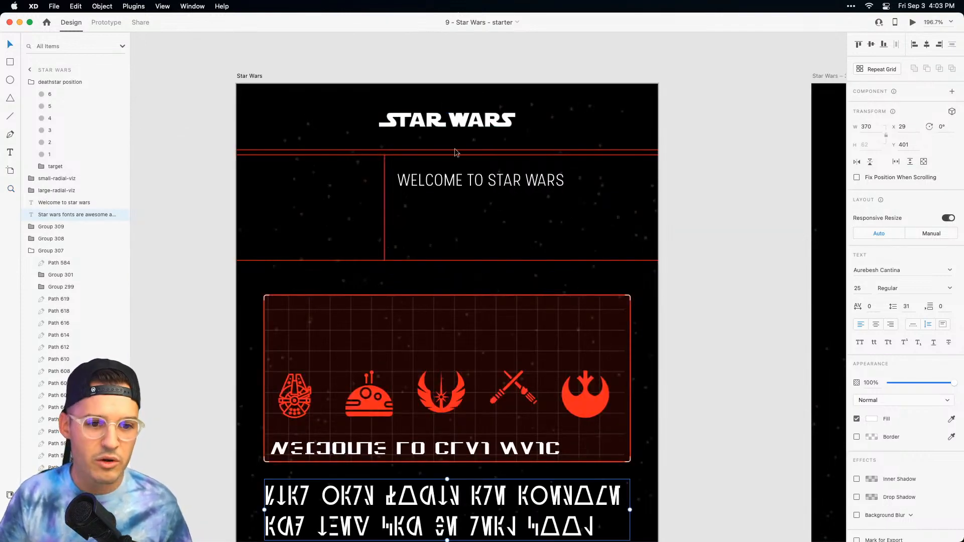
click(480, 181)
scroll(498, 256, down, 2)
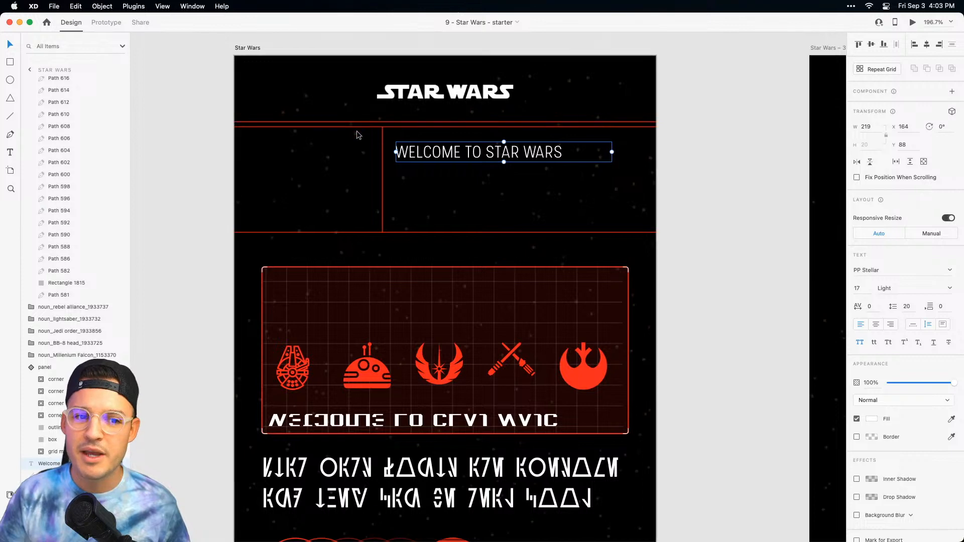
drag(434, 289, 424, 166)
click(426, 168)
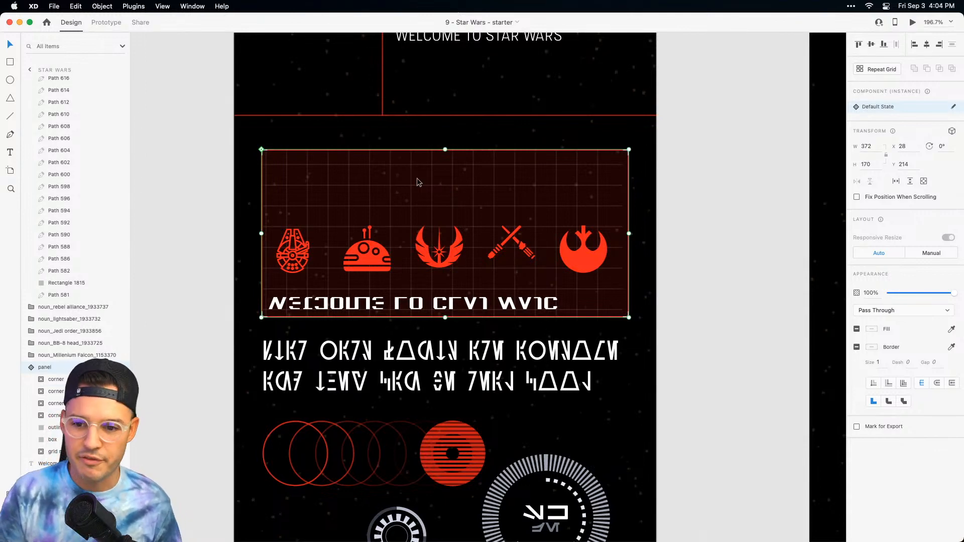
scroll(435, 201, down, 5)
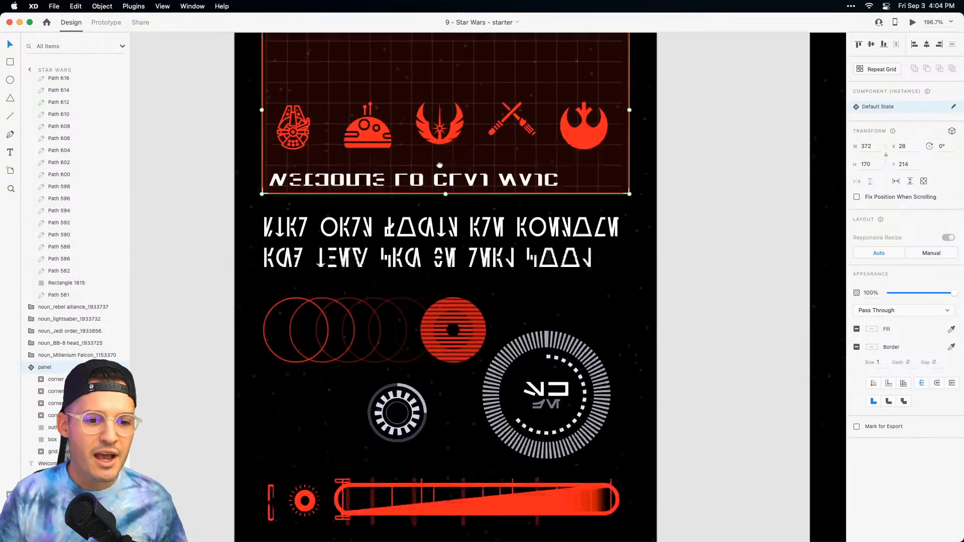
click(452, 298)
scroll(454, 295, down, 4)
scroll(454, 295, right, 1)
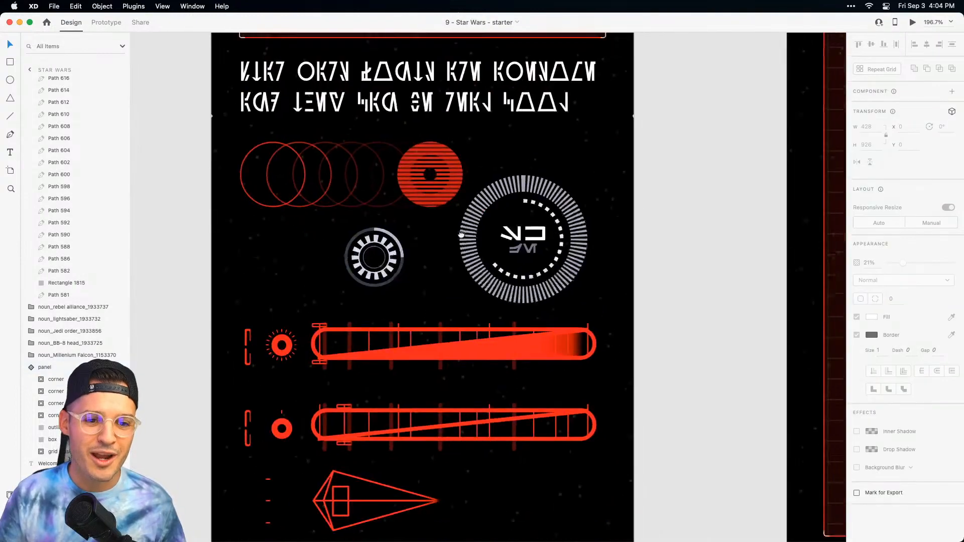
scroll(464, 313, down, 3)
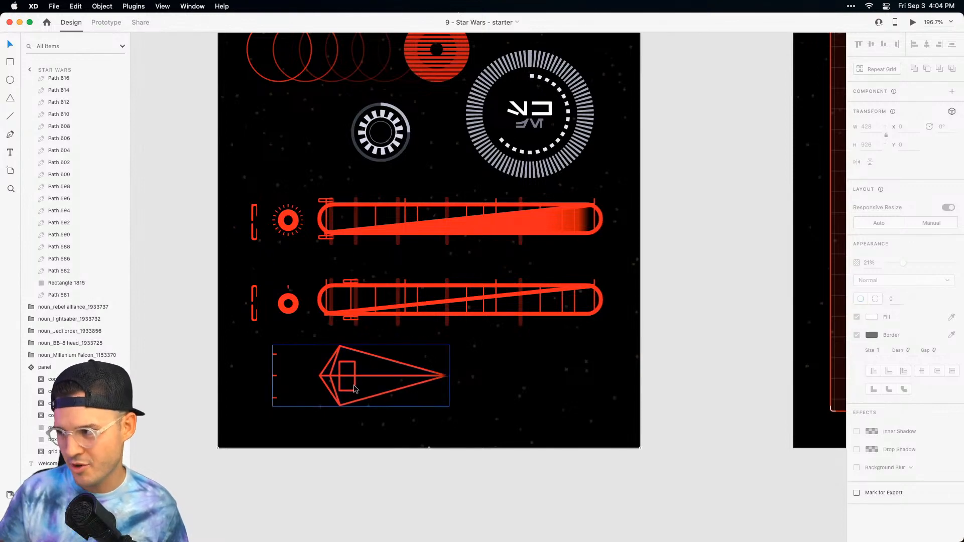
Rename the Star Wars – 3 artboard as Splash 1.
scroll(468, 301, up, 10)
scroll(469, 302, right, 8)
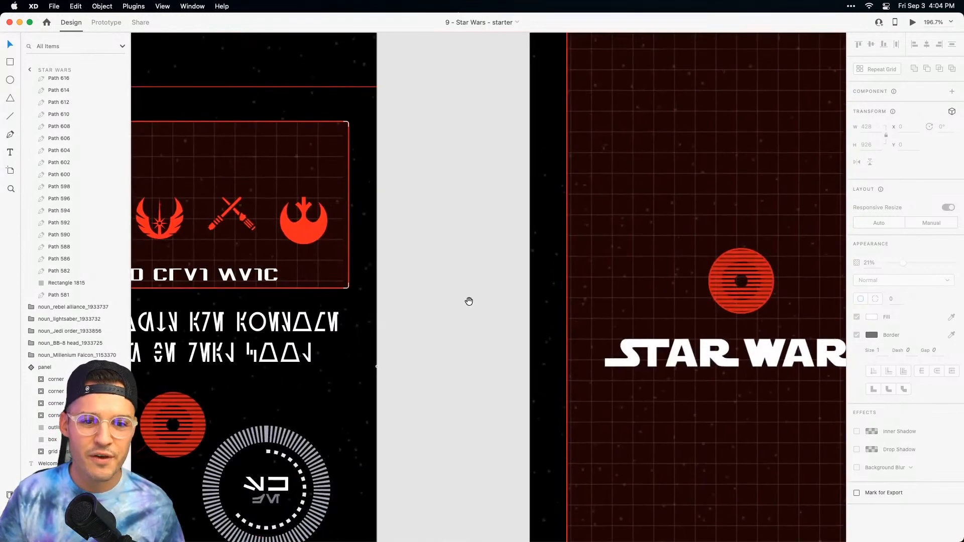
drag(469, 301, 454, 304)
key(super+1)
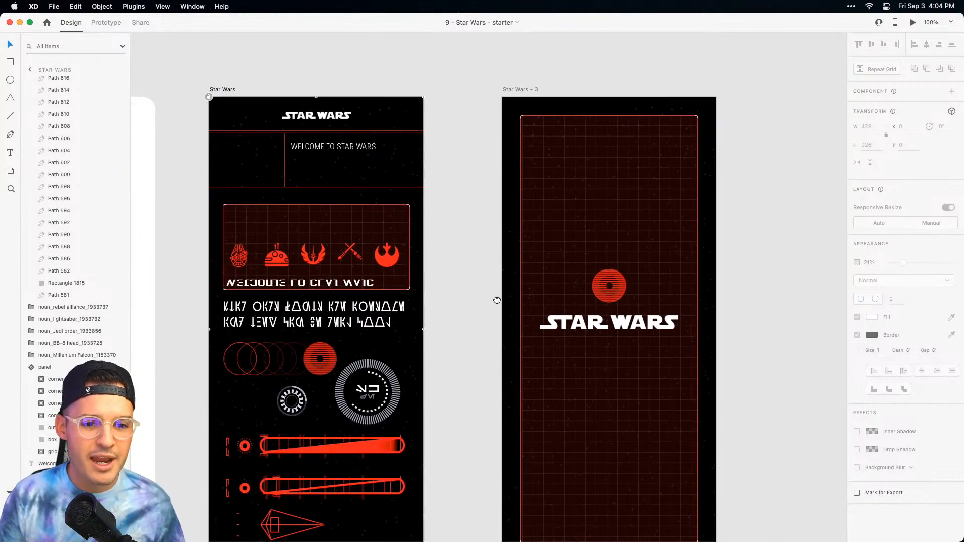
scroll(496, 300, right, 8)
scroll(496, 301, down, 2)
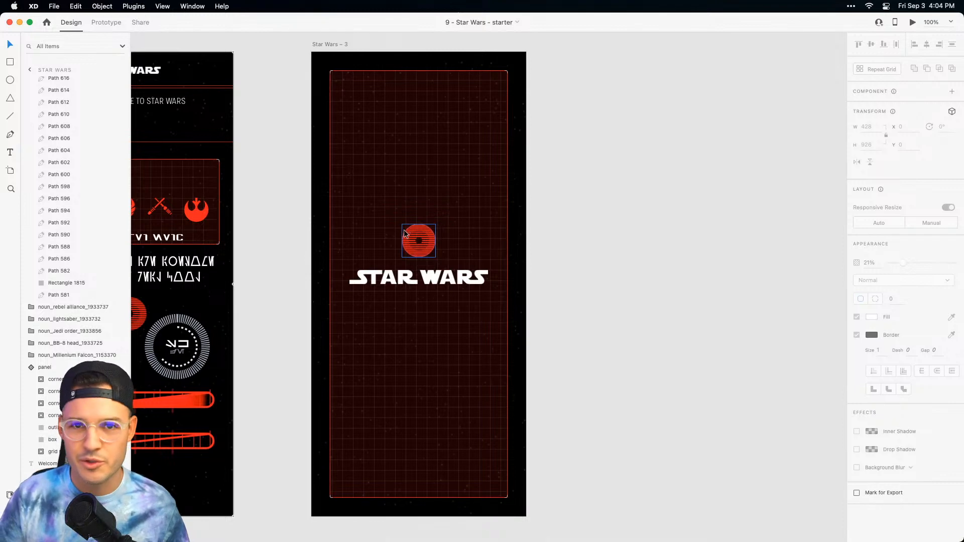
click(338, 44)
scroll(284, 47, left, 6)
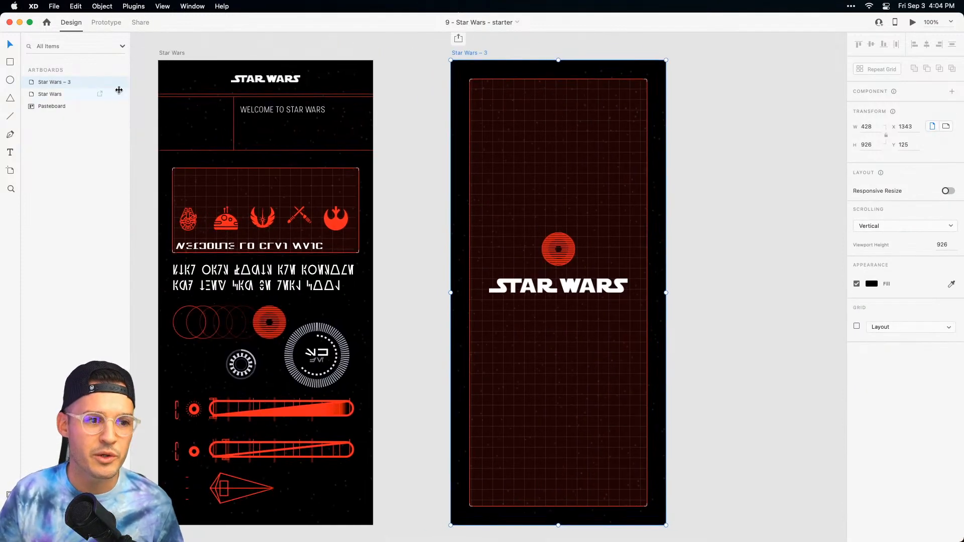
double_click(63, 84)
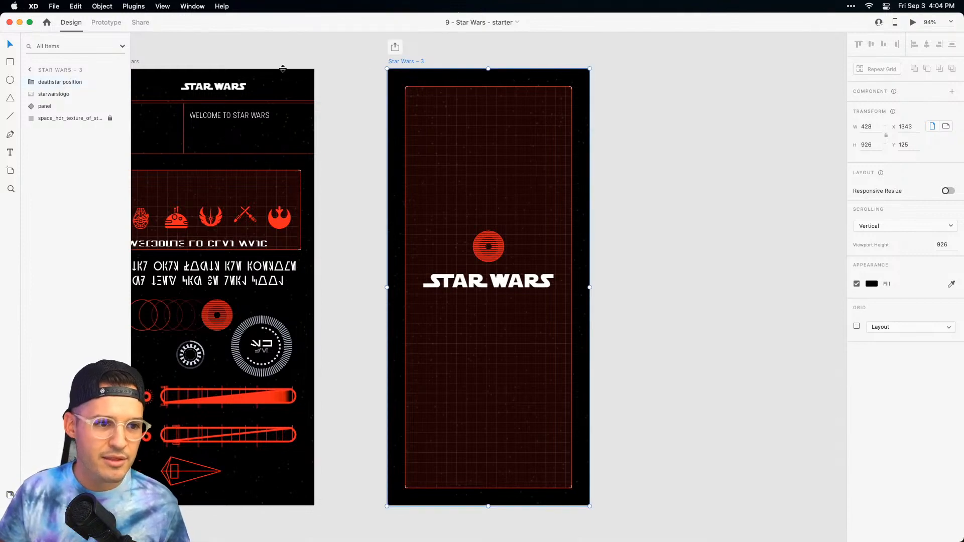
click(356, 52)
click(407, 60)
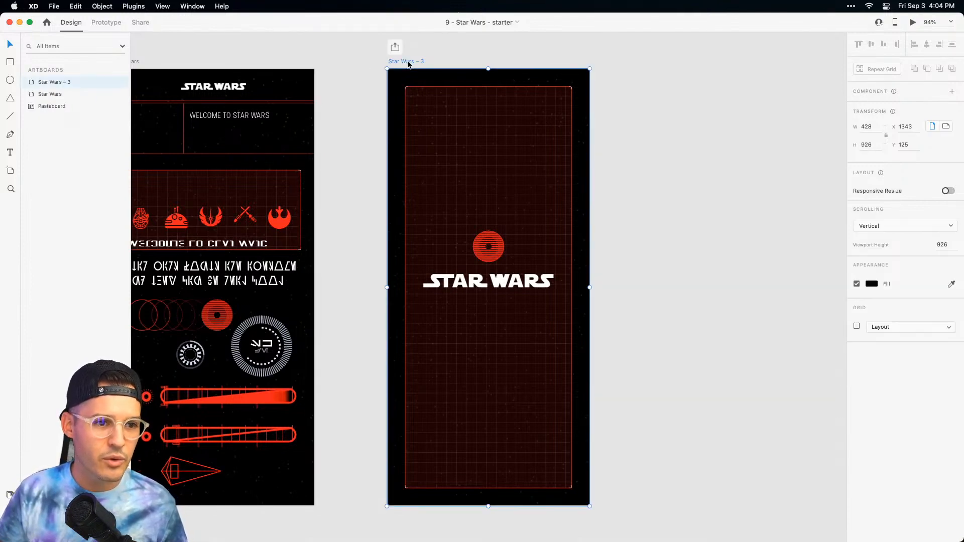
double_click(60, 83)
text(Spla)
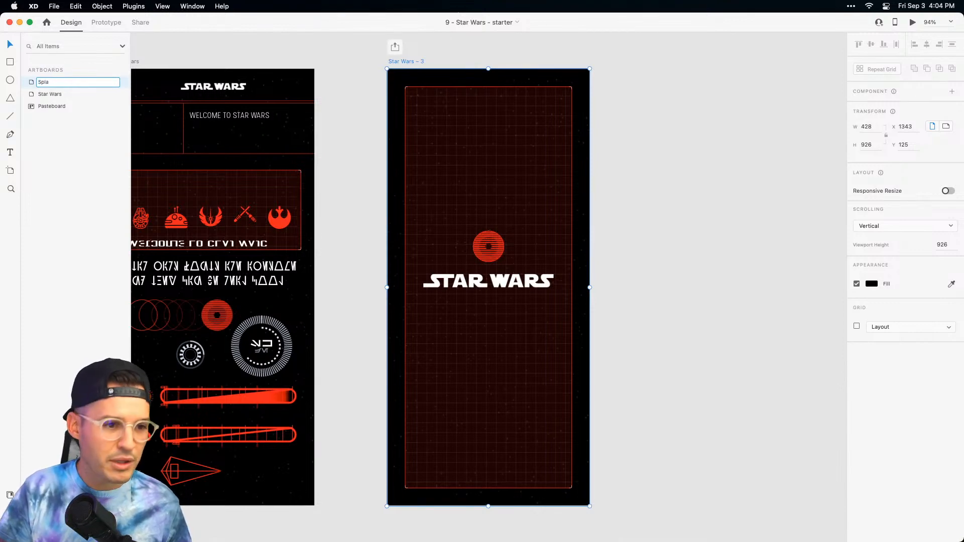
key(BackSpace)
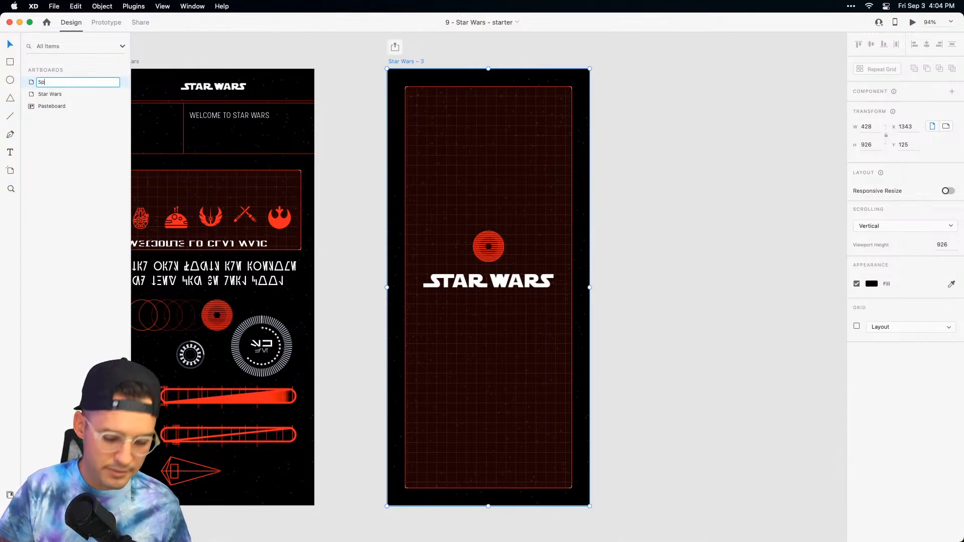
text(ash 1)
key(Return)
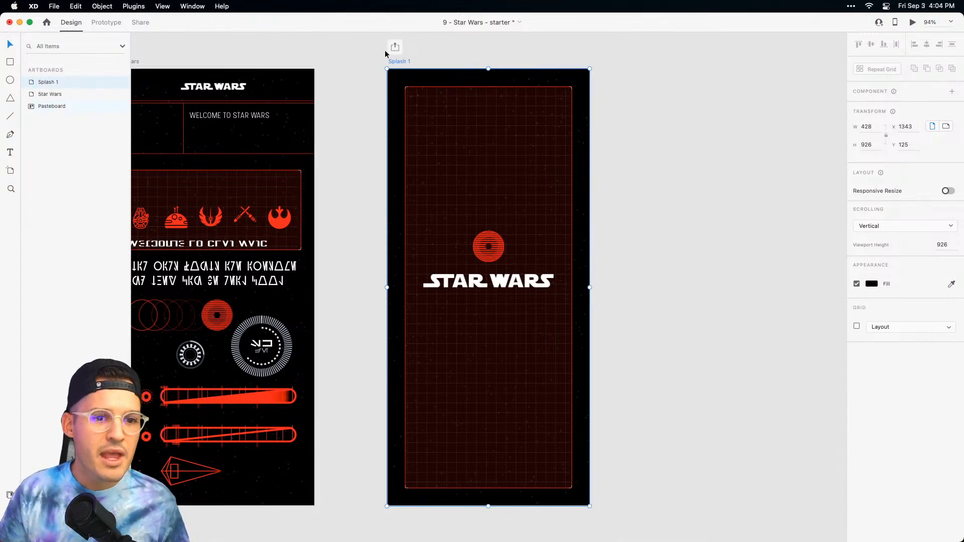
Duplicate the Splash 1 artboard, placing the copy beside the original.
click(462, 60)
scroll(462, 61, right, 3)
click(325, 53)
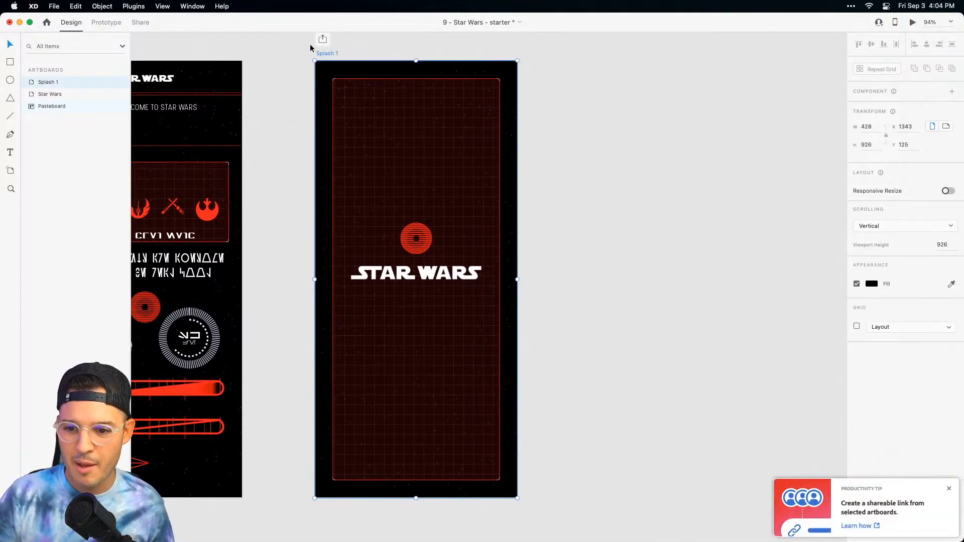
key(super+d)
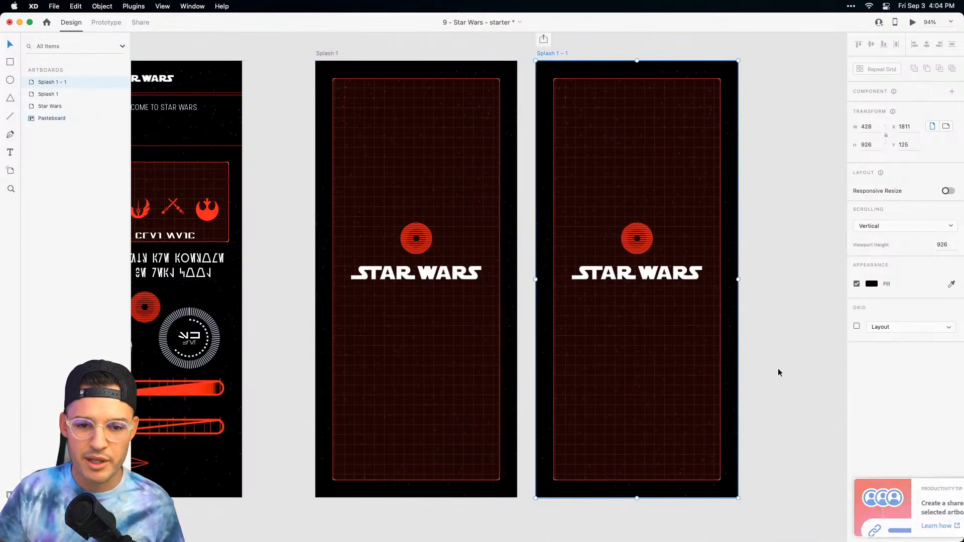
Open the deathstar position group on the Splash 1 – 1 artboard and examine its six rings and target subgroup.
click(705, 294)
scroll(710, 263, right, 3)
click(721, 260)
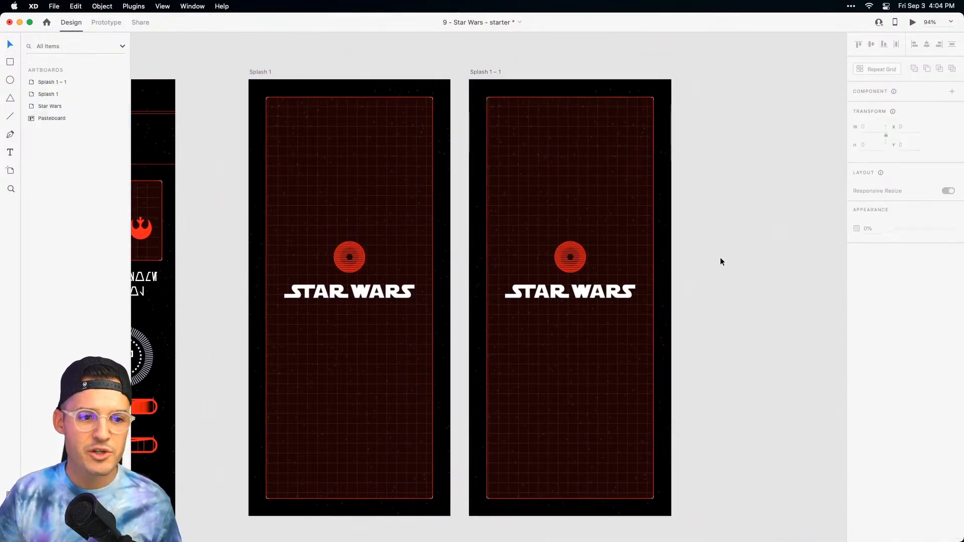
click(391, 137)
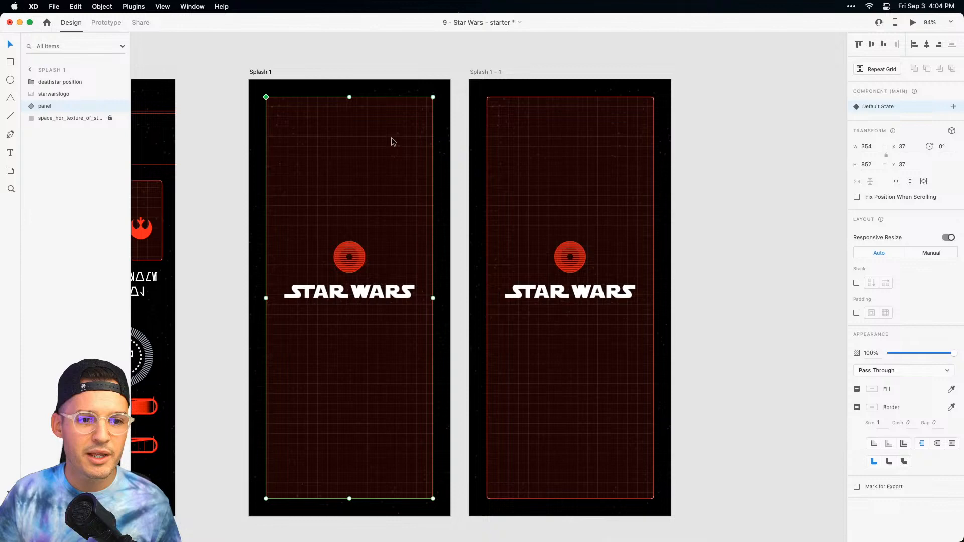
click(580, 261)
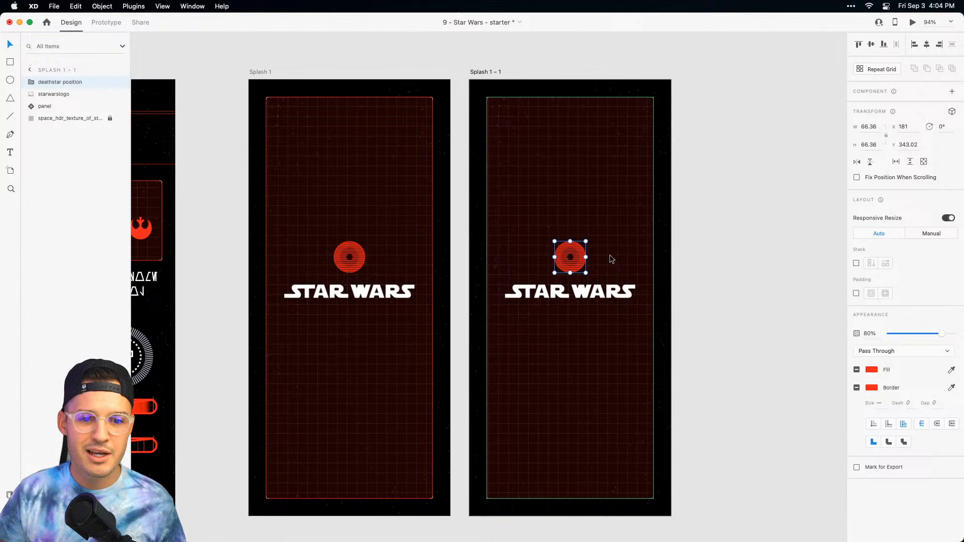
double_click(573, 251)
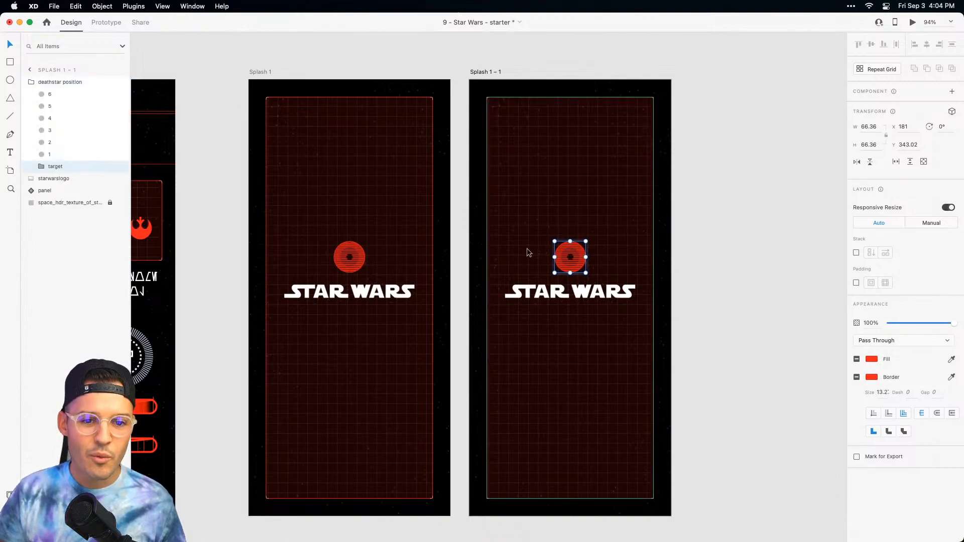
key(super+equal)
key(super+equal)
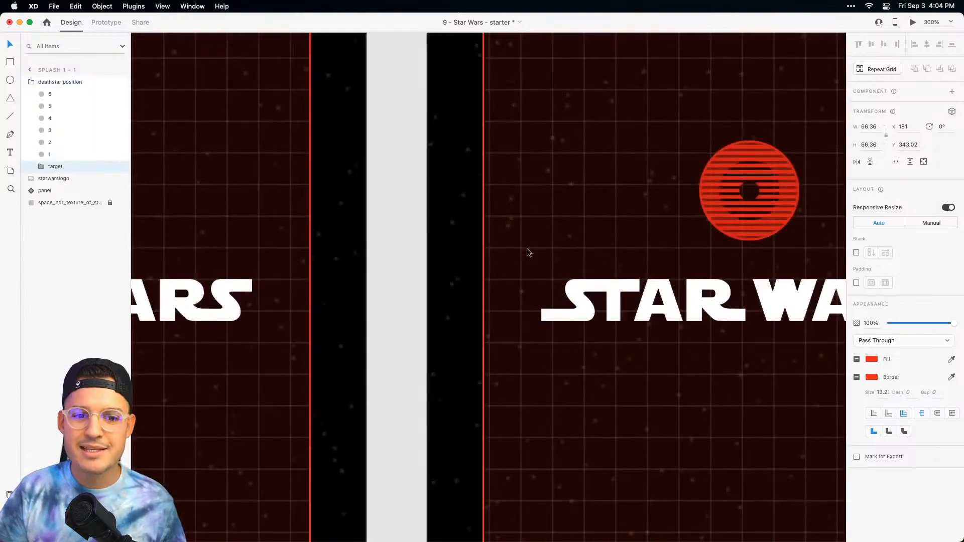
drag(620, 237, 291, 282)
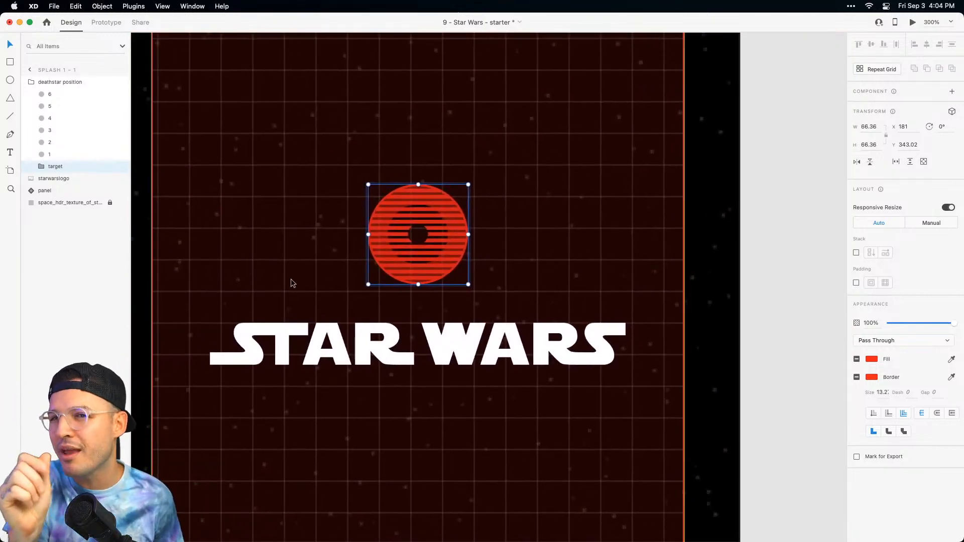
scroll(348, 299, left, 3)
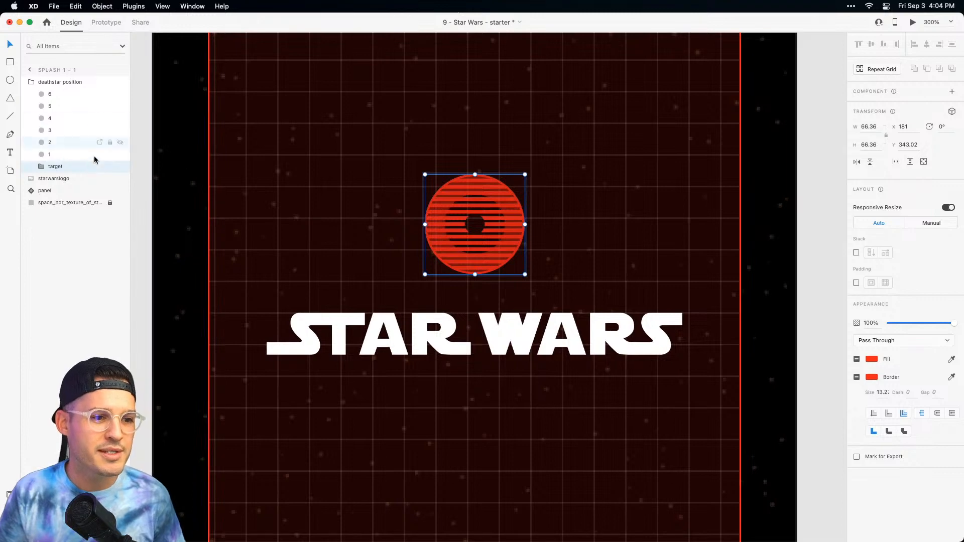
Try to move the target group 100 px to the right of the stacked rings.
key(shift+Right)
key(shift+Right)
key(shift+Right)
key(shift+Right)
key(shift+Right)
key(shift+Right)
key(shift+Right)
key(shift+Right)
key(shift+Right)
key(shift+Right)
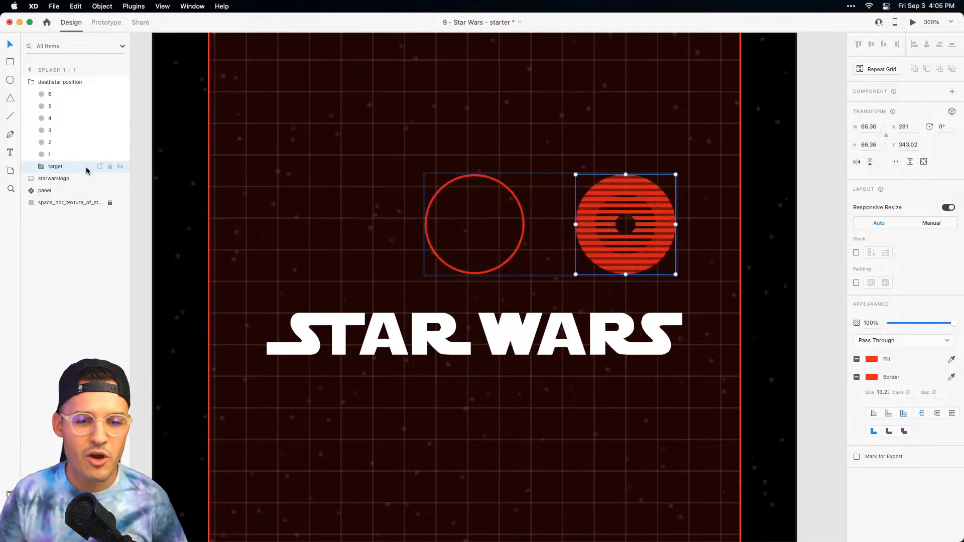
key(super+z)
key(super+minus)
key(super+minus)
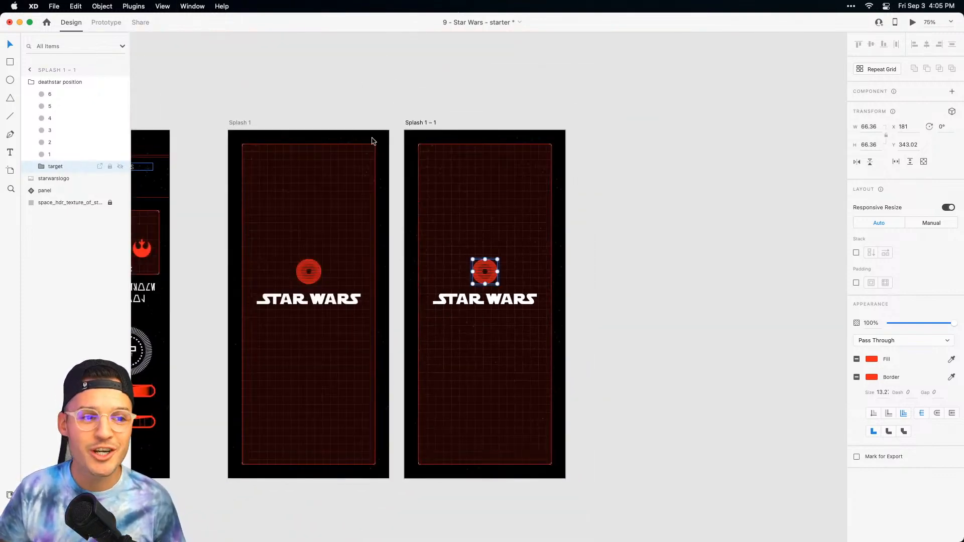
Try to shift the deathstar position group to the right on the Splash 1 – 1 artboard.
click(303, 110)
drag(303, 110, 431, 84)
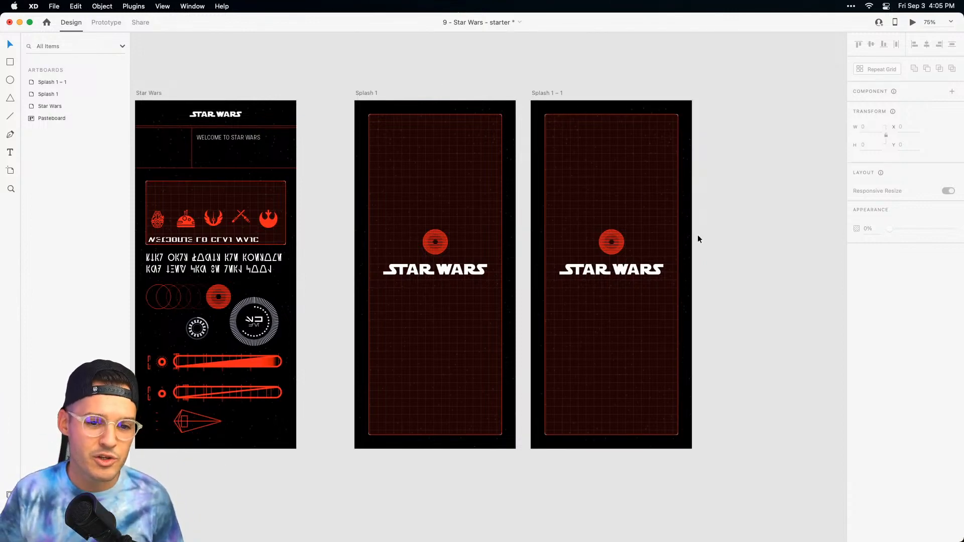
key(z)
drag(708, 216, 520, 270)
click(507, 257)
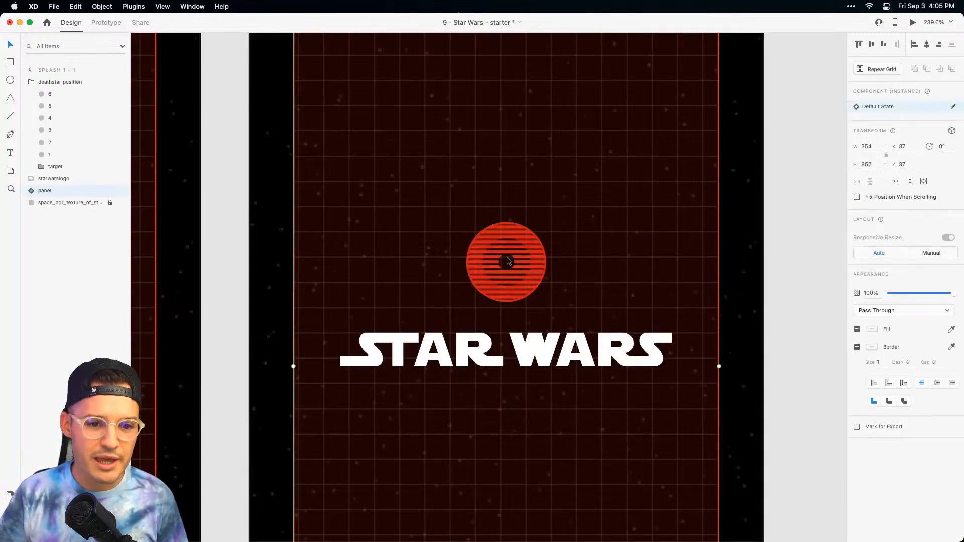
click(520, 240)
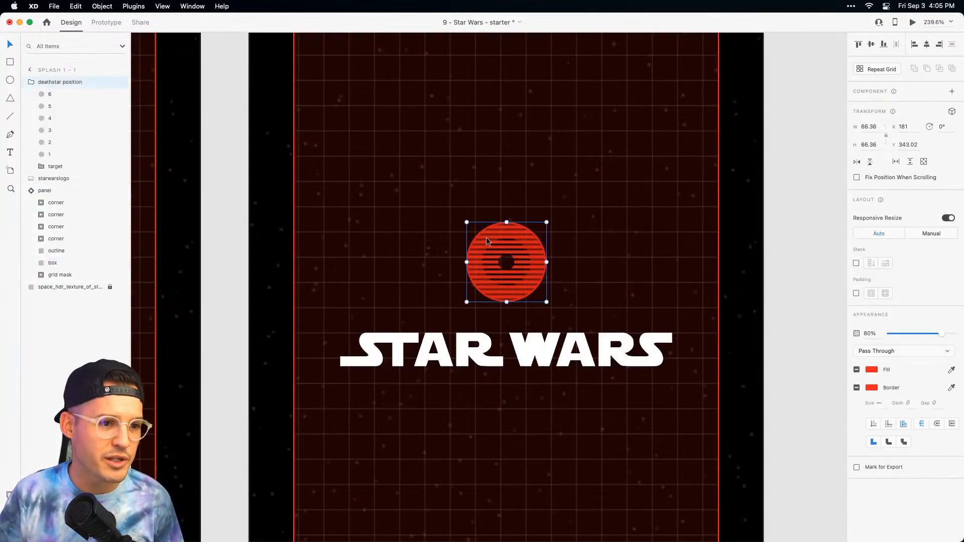
click(44, 168)
key(shift+Right)
key(shift+Right)
key(shift+Right)
key(shift+Right)
key(shift+Right)
key(ctrl+z)
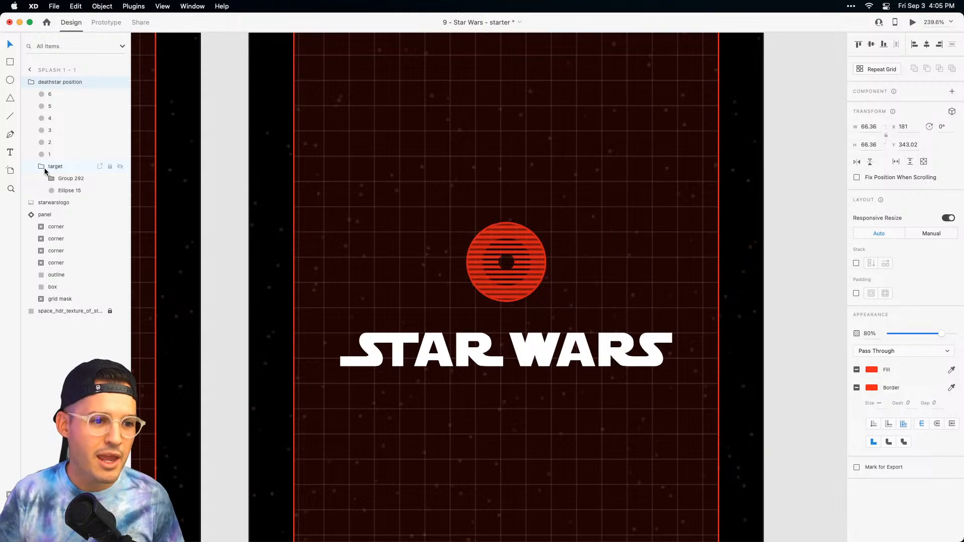
Move the target group on the Splash 1 – 1 artboard about 100 px to the right of the stacked rings.
click(53, 169)
key(shift+Right)
key(shift+Right)
key(shift+Right)
key(shift+Right)
key(shift+Right)
key(shift+Right)
key(shift+Right)
key(shift+Right)
key(shift+Right)
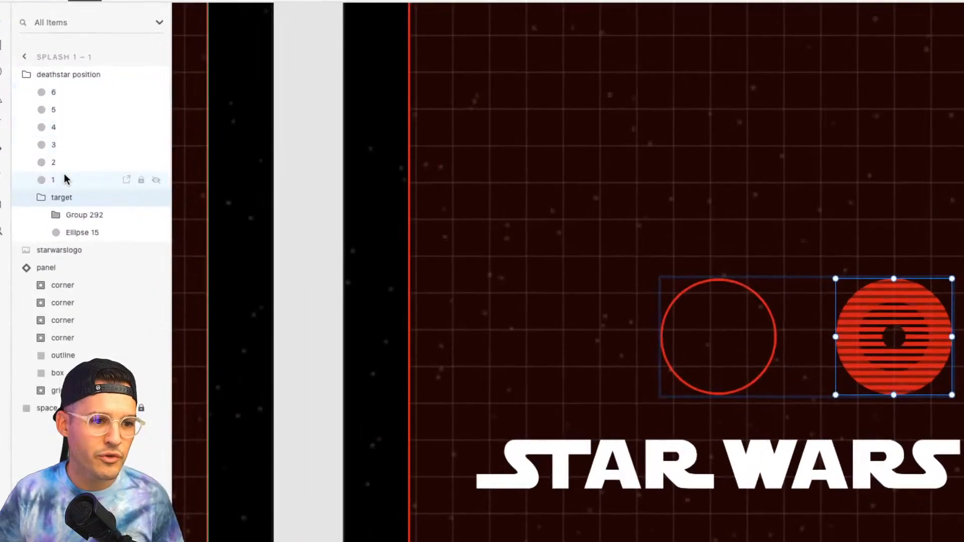
Move ring 1 left, away from the stacked rings, to X 63.5.
click(64, 179)
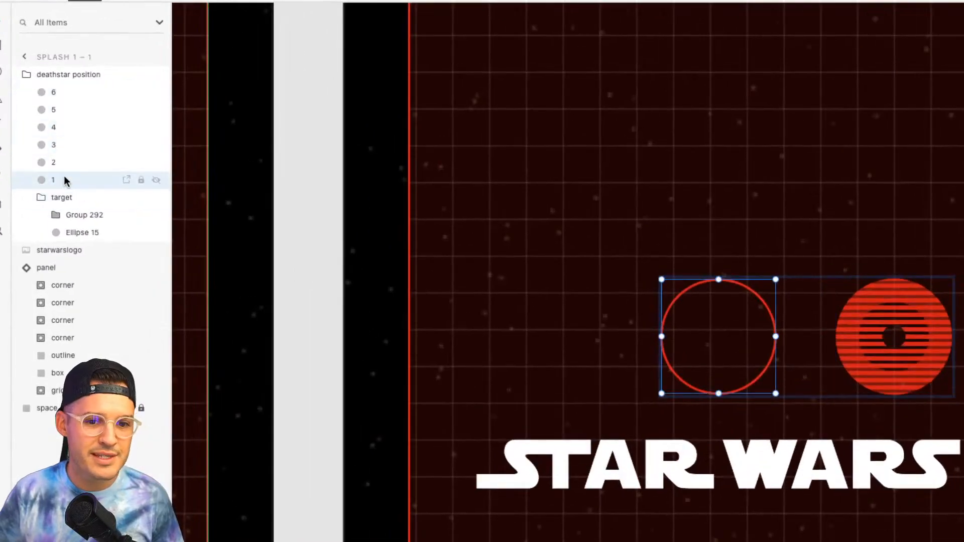
key(shift+Left)
key(shift+Left)
key(shift+Left)
key(shift+Left)
key(shift+Left)
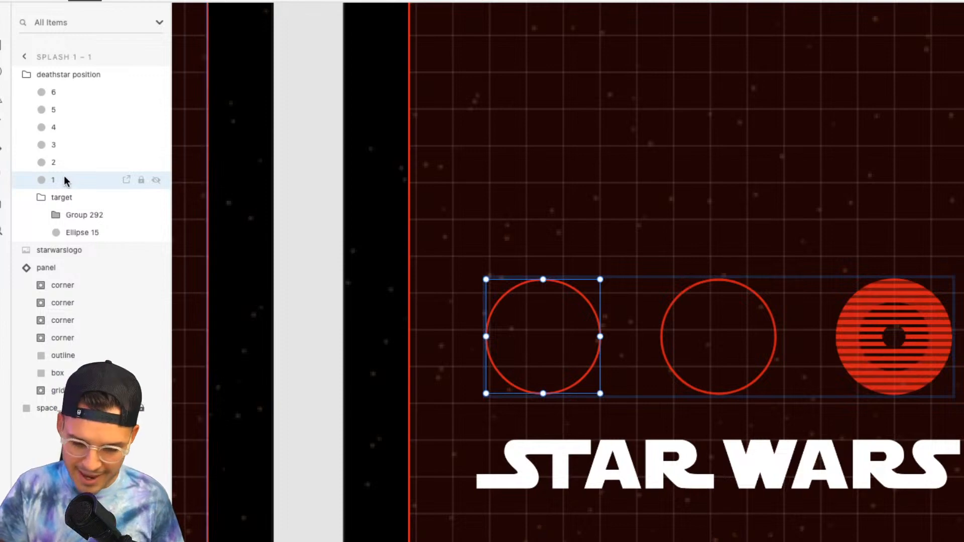
key(super+minus)
key(shift+Left)
key(Left)
key(Left)
key(Left)
key(Left)
key(Left)
key(Left)
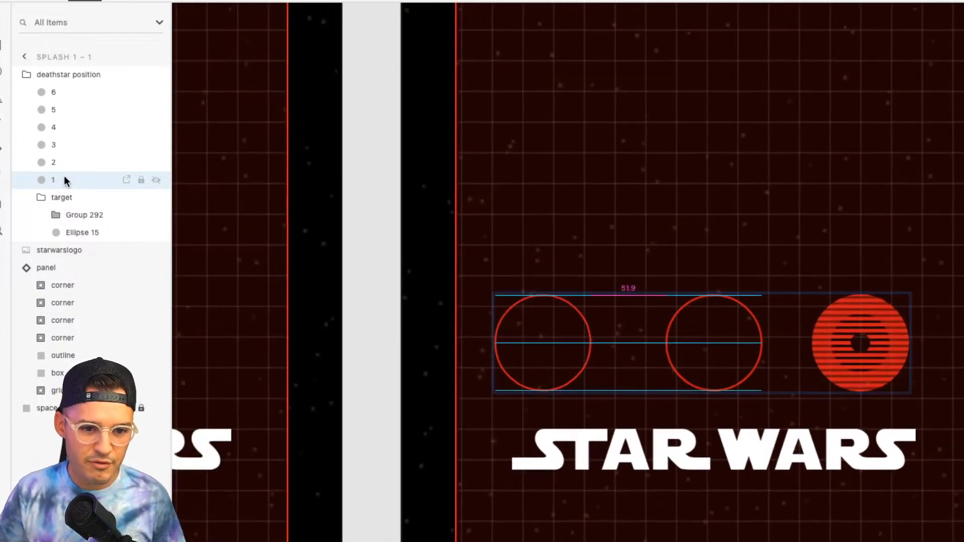
Shift the target group about 10 px further right along the row of rings.
drag(661, 301, 532, 227)
click(676, 240)
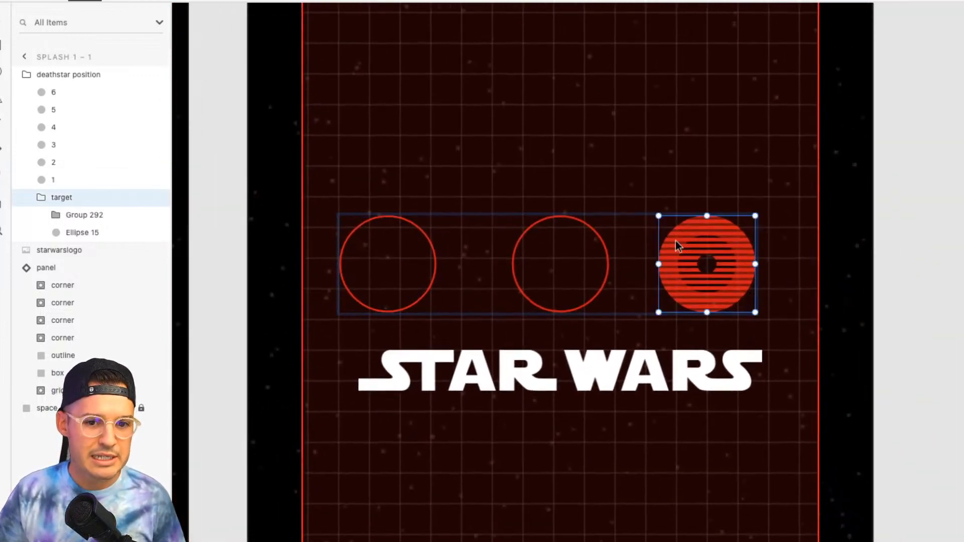
drag(692, 246, 707, 246)
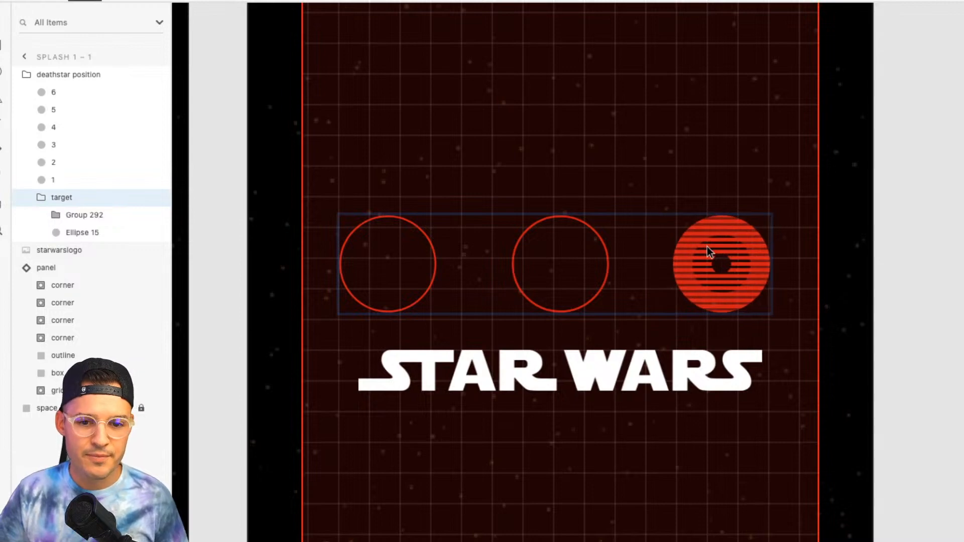
Select rings 1 to 6 with the target group and distribute them horizontally.
click(41, 197)
shift+click(67, 93)
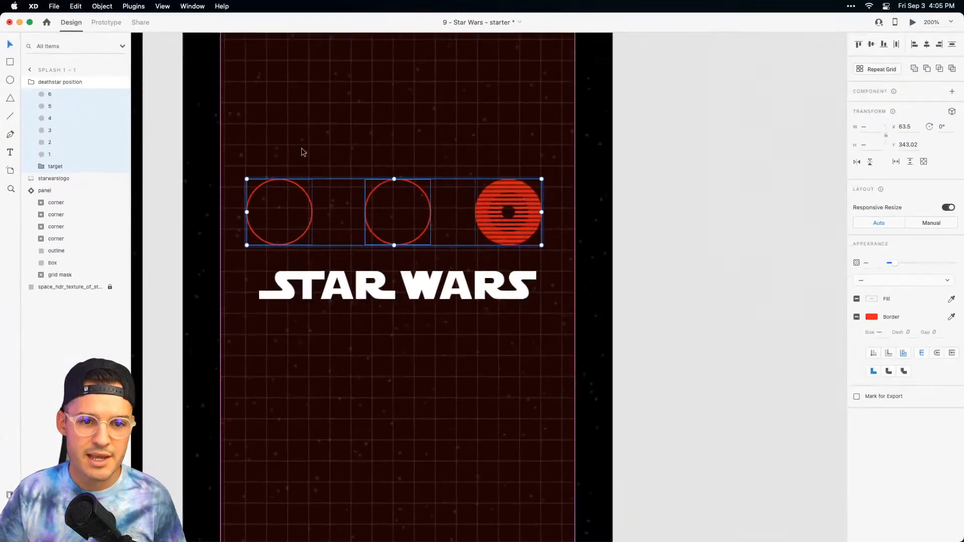
click(897, 45)
click(737, 177)
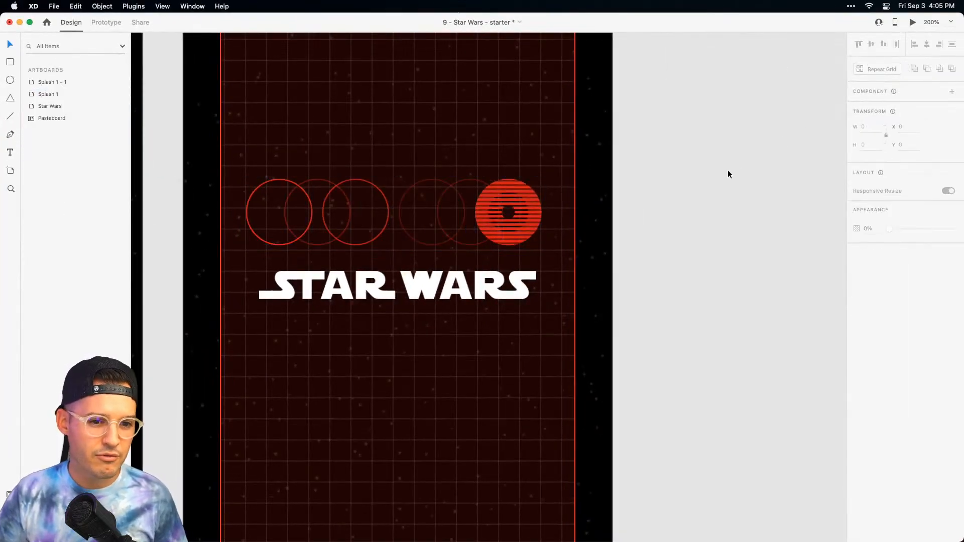
Undo the horizontal distribution together with the last moves of the target group and ring 1.
drag(658, 169, 191, 300)
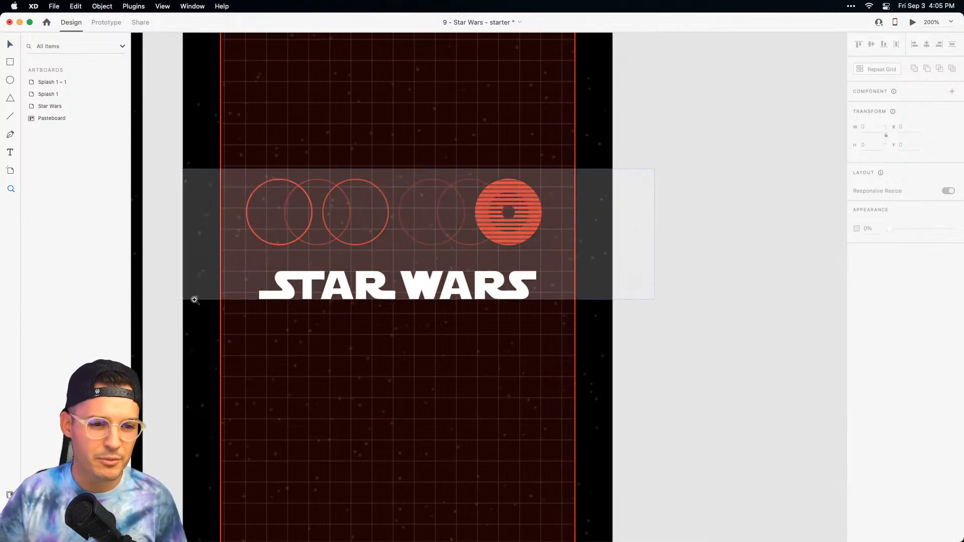
key(super+z)
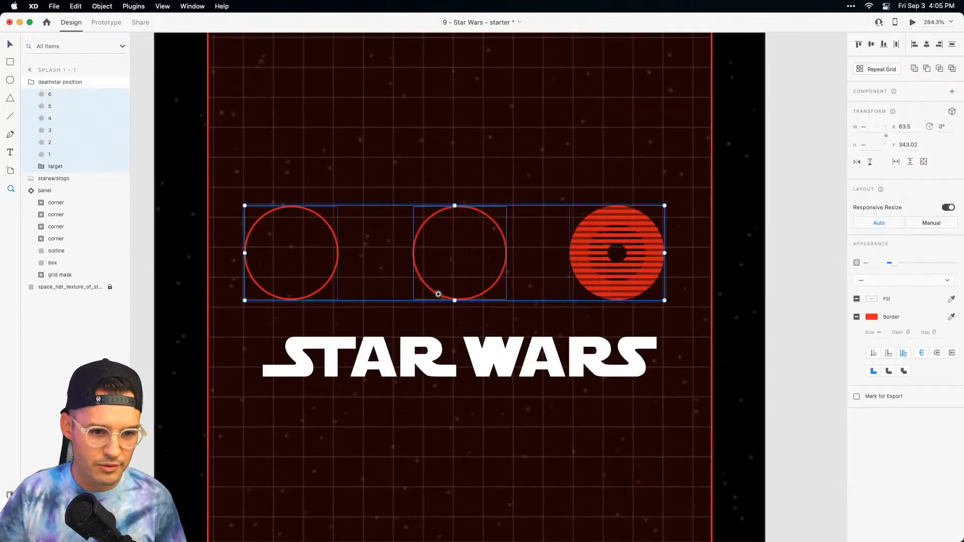
key(super+z)
key(super+z)
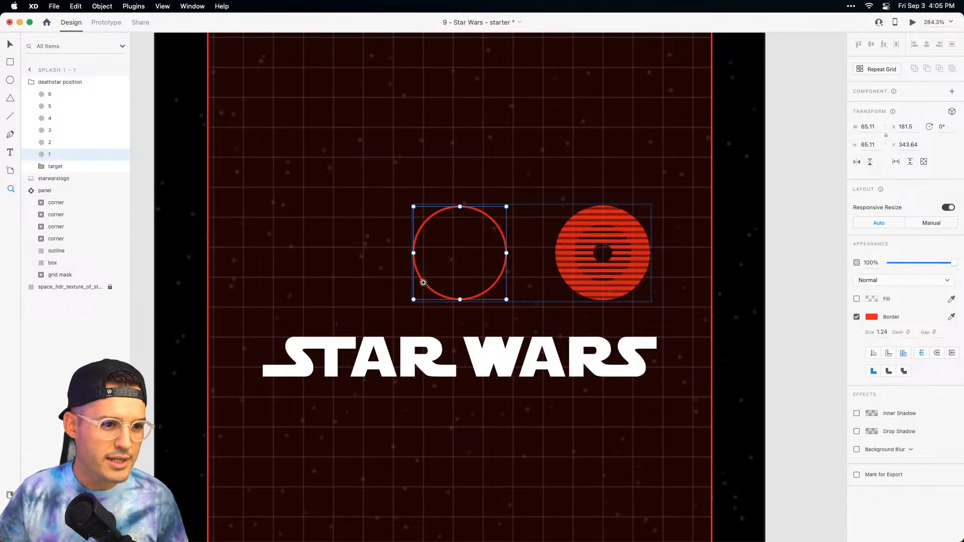
Stagger rings 6, 5, 4 and 3 progressively to the right, adding the next ring to the selection before each shift.
click(69, 95)
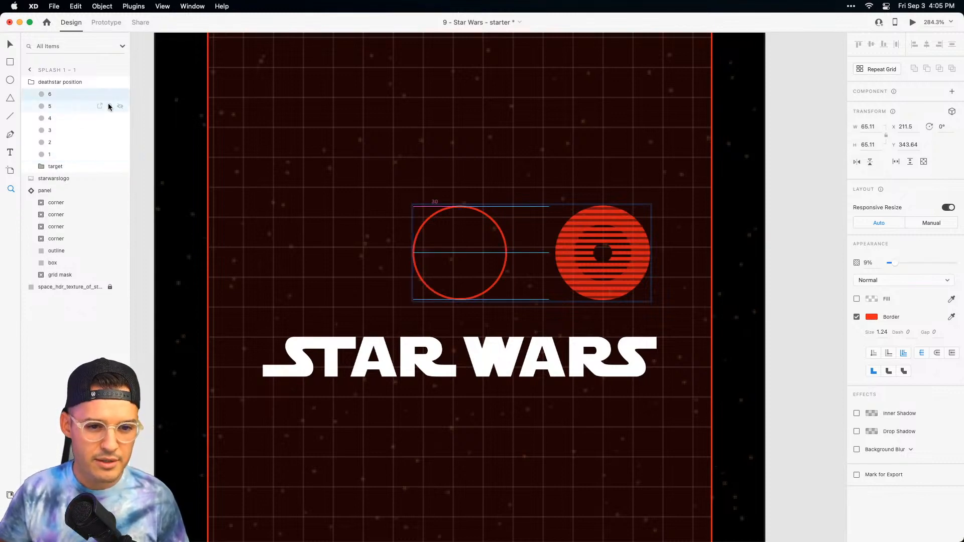
shift+click(53, 108)
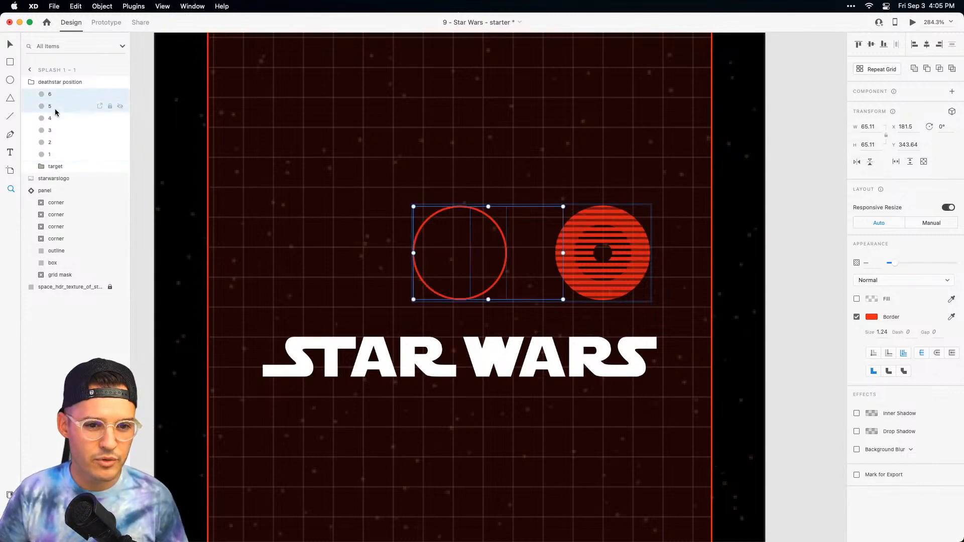
shift+click(52, 118)
shift+click(53, 119)
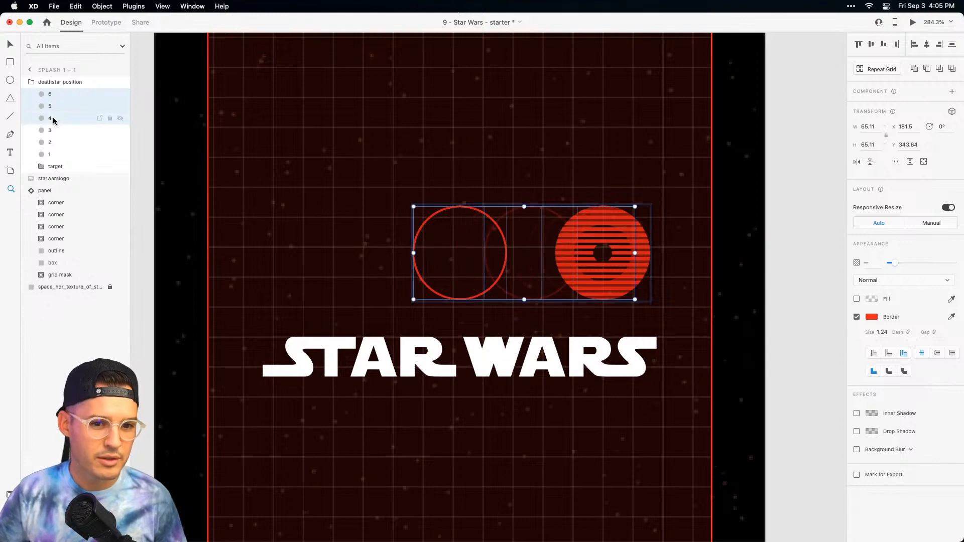
shift+click(51, 132)
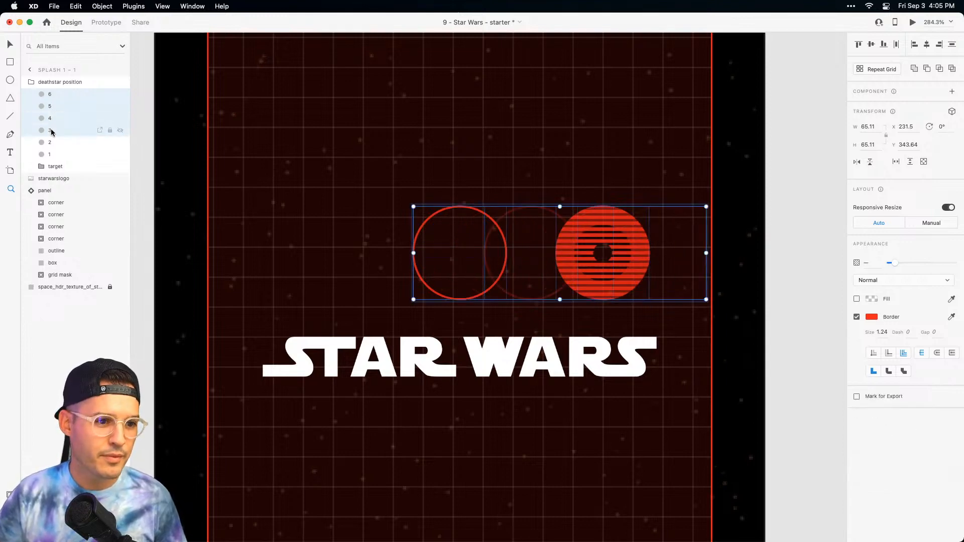
Add ring 2 to the selection and move rings 2 to 6 together left so that ring 2 sits at X 76.5.
shift+click(75, 145)
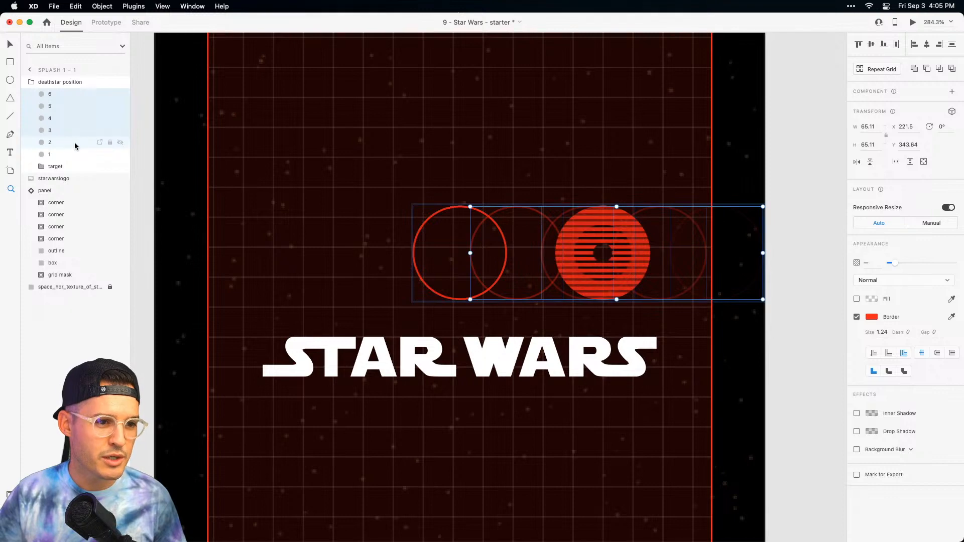
key(shift+Right)
key(shift+Right)
key(shift+Right)
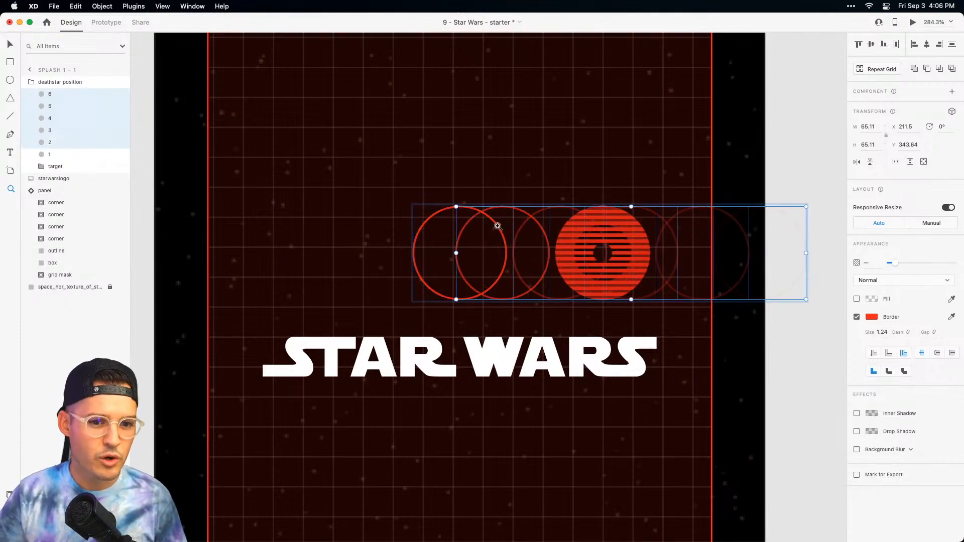
key(shift+Right)
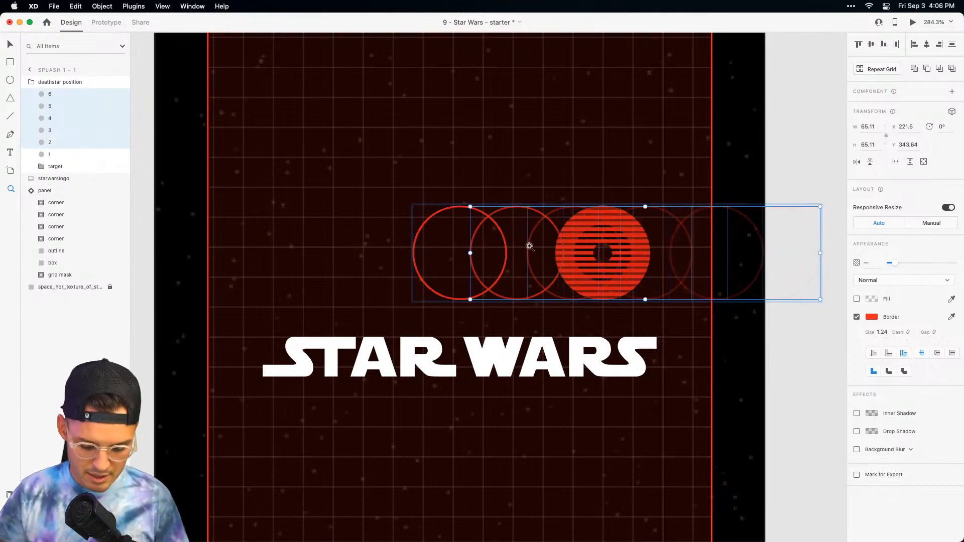
drag(539, 221, 333, 215)
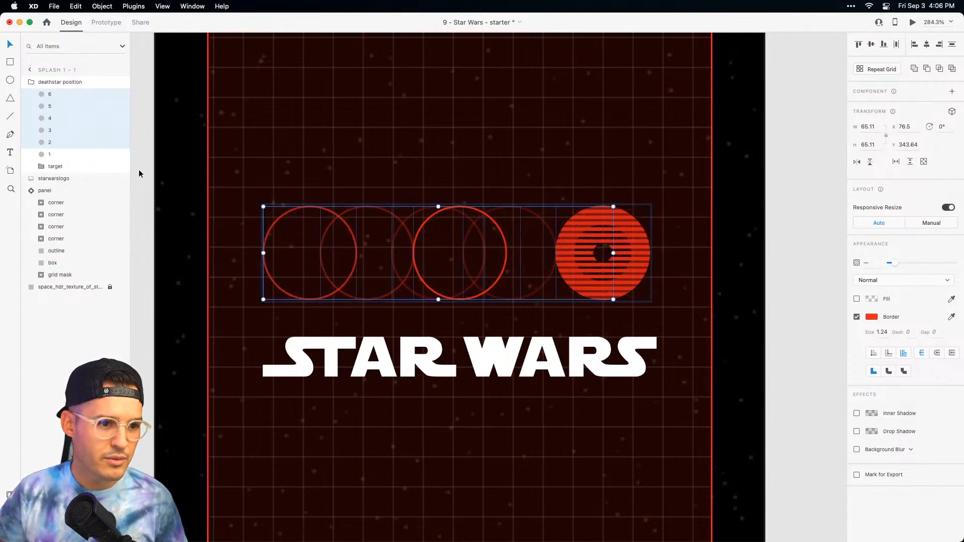
Move ring 1 left to X 46.5 so it becomes the outermost ring of the row.
click(58, 154)
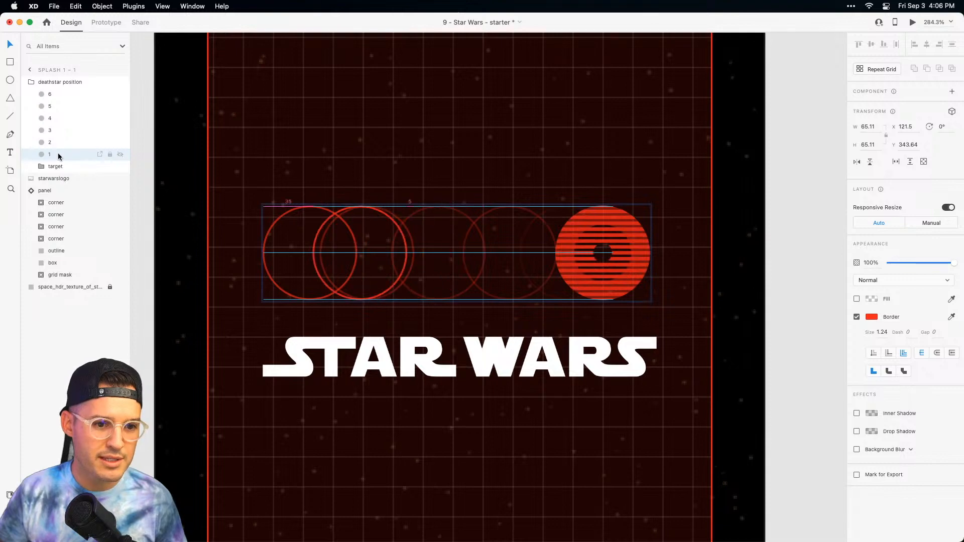
key(Left)
key(Left)
key(Left)
key(Left)
key(Left)
key(Left)
key(Left)
key(Left)
key(Left)
key(Left)
key(Left)
key(Left)
key(Left)
key(Left)
key(Left)
key(Left)
key(Left)
key(Left)
key(Left)
key(Left)
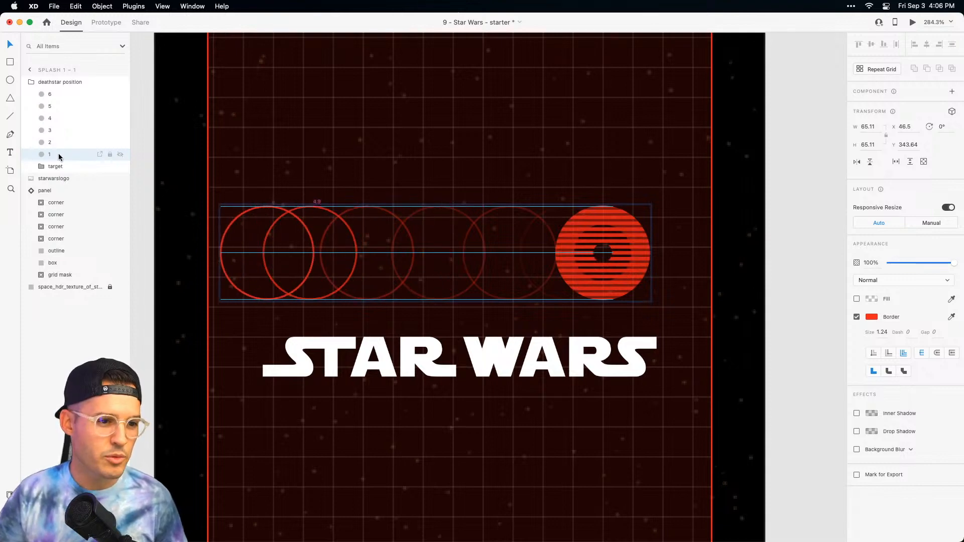
Distribute rings 6 to 1 and the target group evenly in the horizontal direction.
click(59, 95)
shift+click(65, 166)
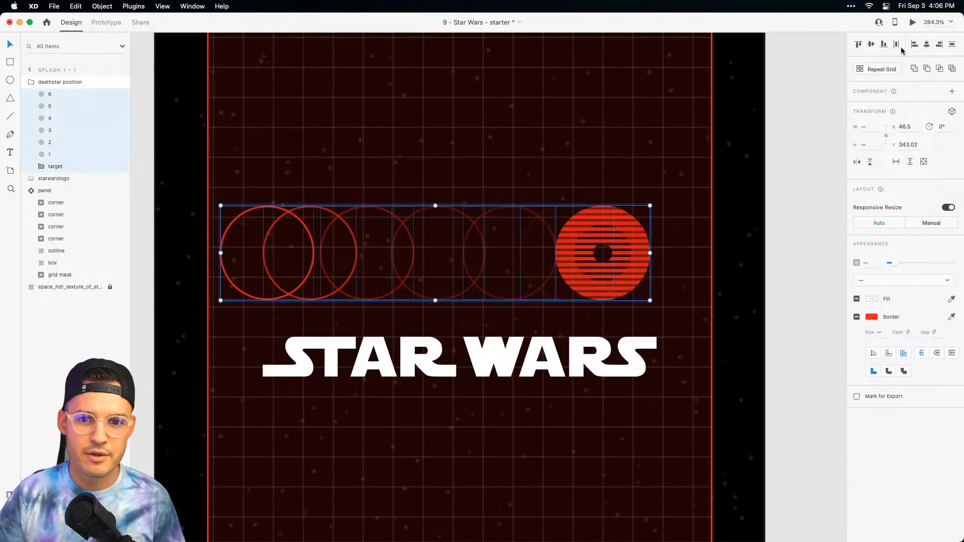
click(895, 45)
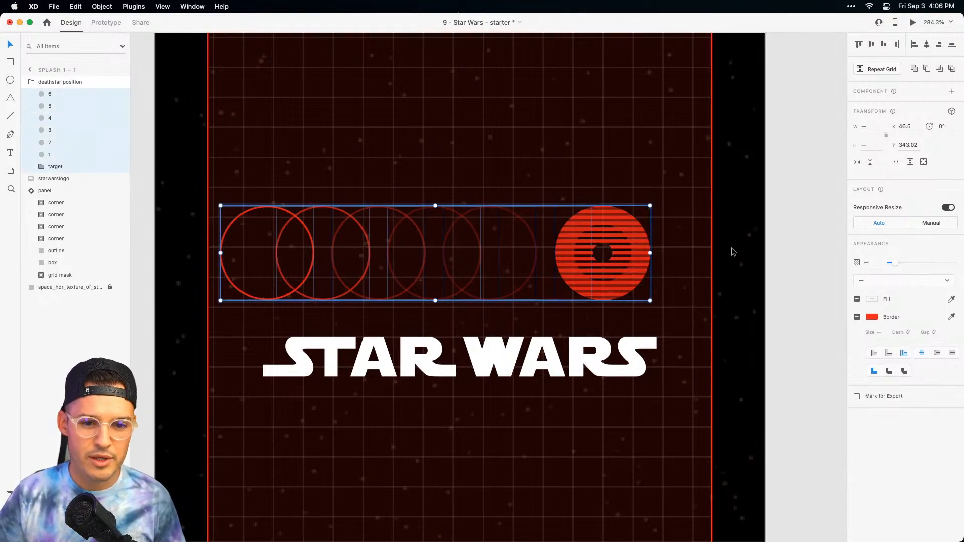
Centre the whole deathstar position group horizontally on the Splash 1 – 1 artboard and deselect it.
key(Escape)
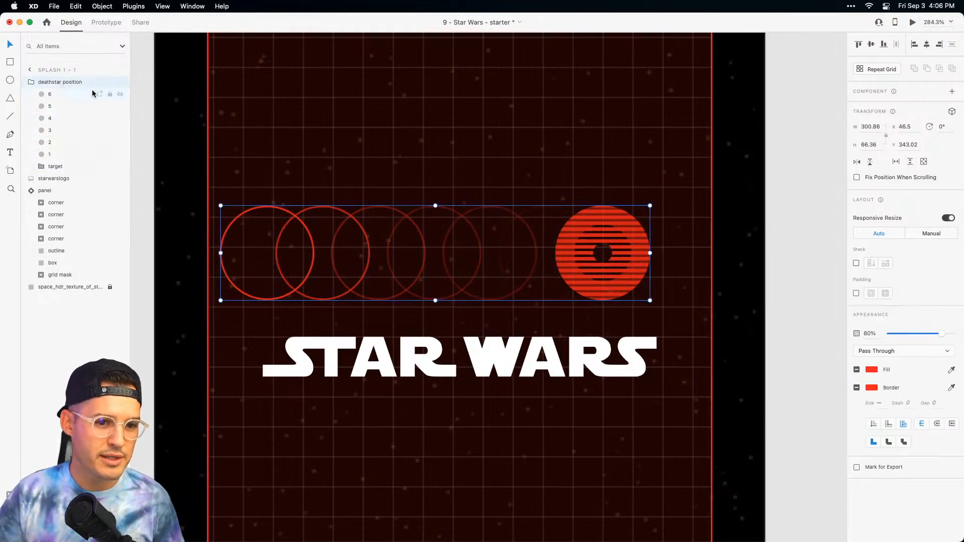
click(927, 46)
click(768, 219)
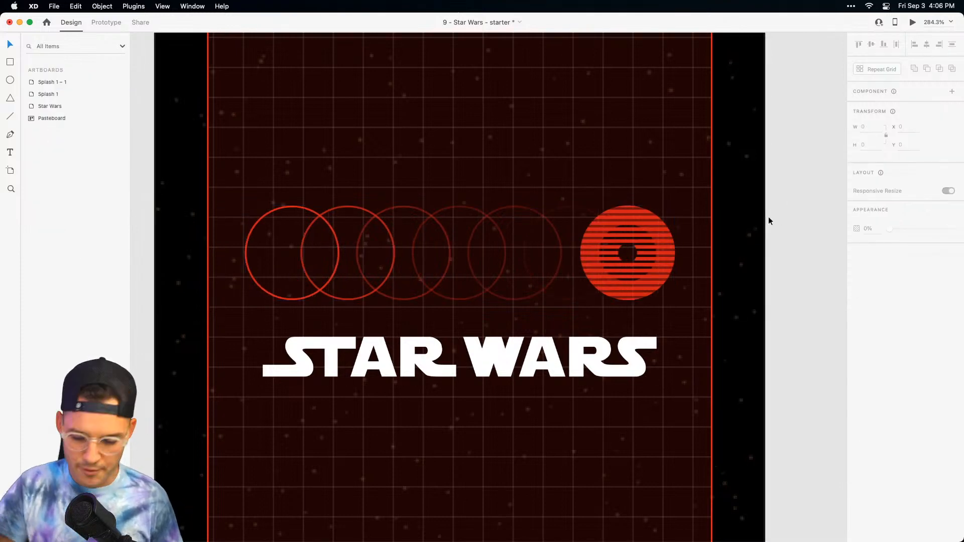
key(super+1)
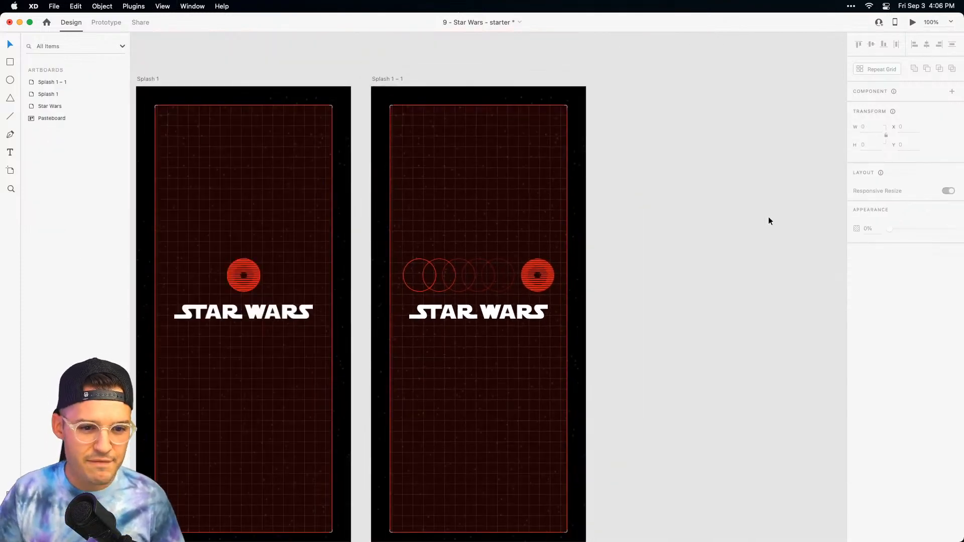
scroll(753, 246, left, 4)
scroll(753, 246, down, 2)
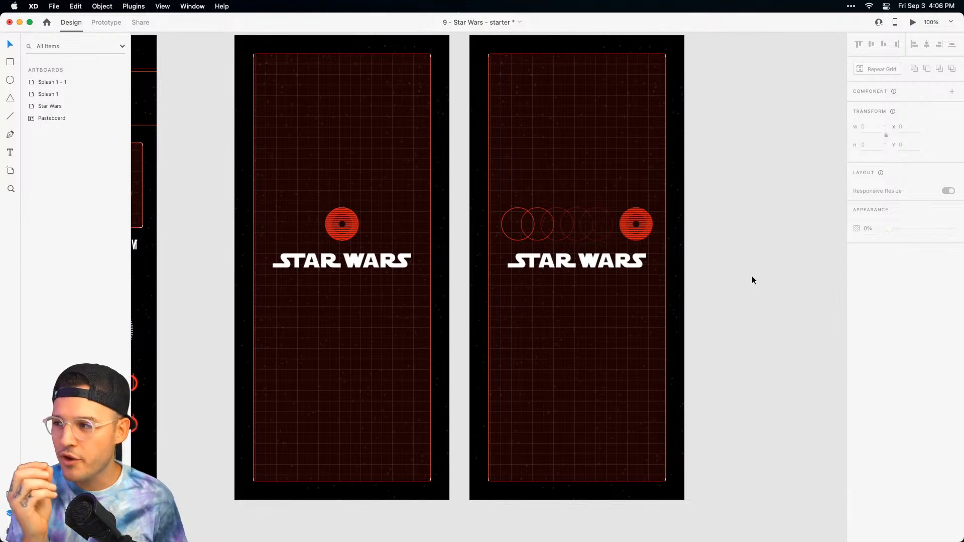
Switch to Finder, preview Alarmed Trill, Curt Reply, Falcon flyby 1 and Happy ThreeChirp from the sounds folder, and return to XD.
key(super+Tab)
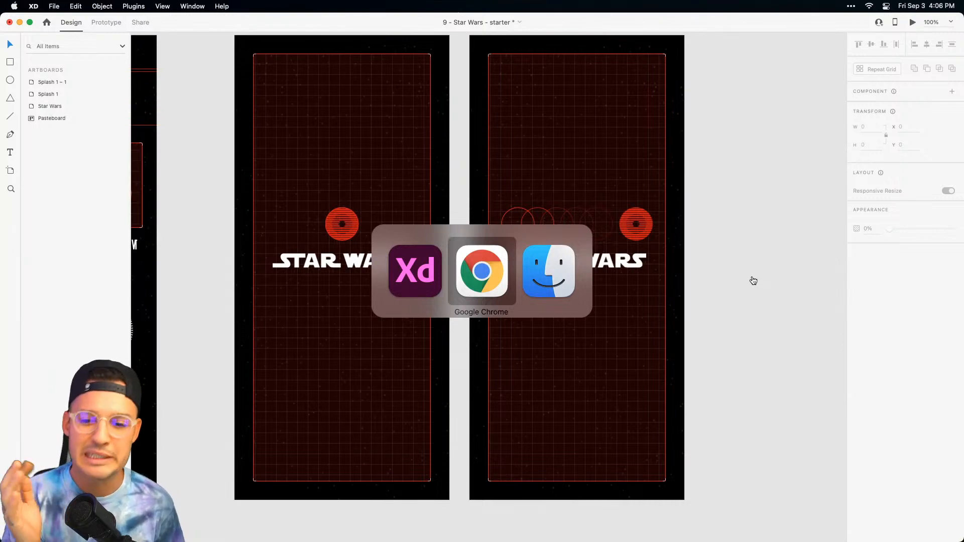
key(super+Tab)
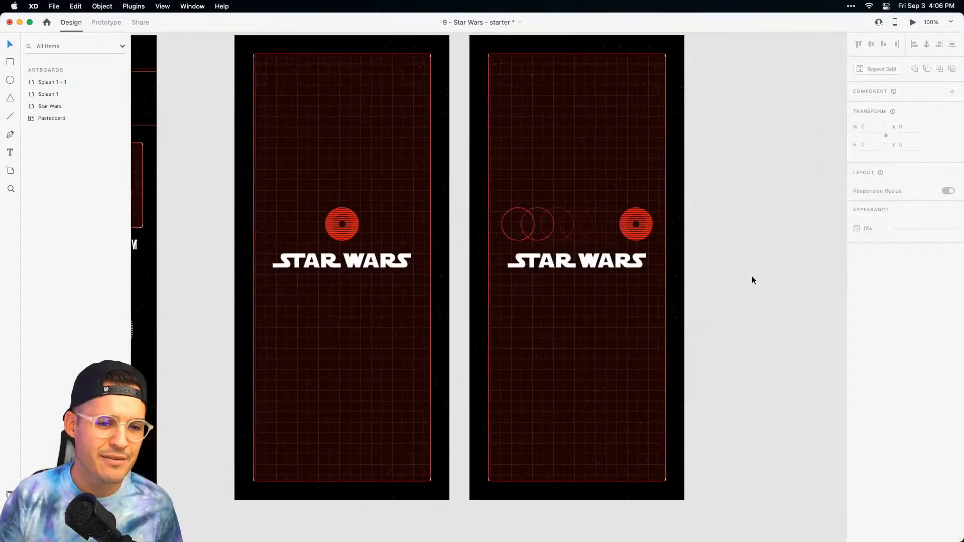
key(super+Tab)
key(super+Tab)
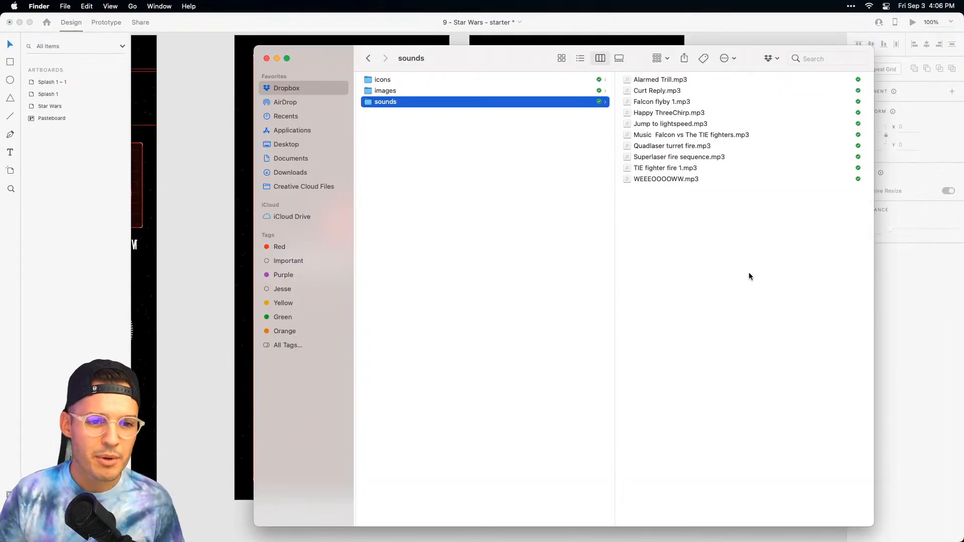
click(667, 84)
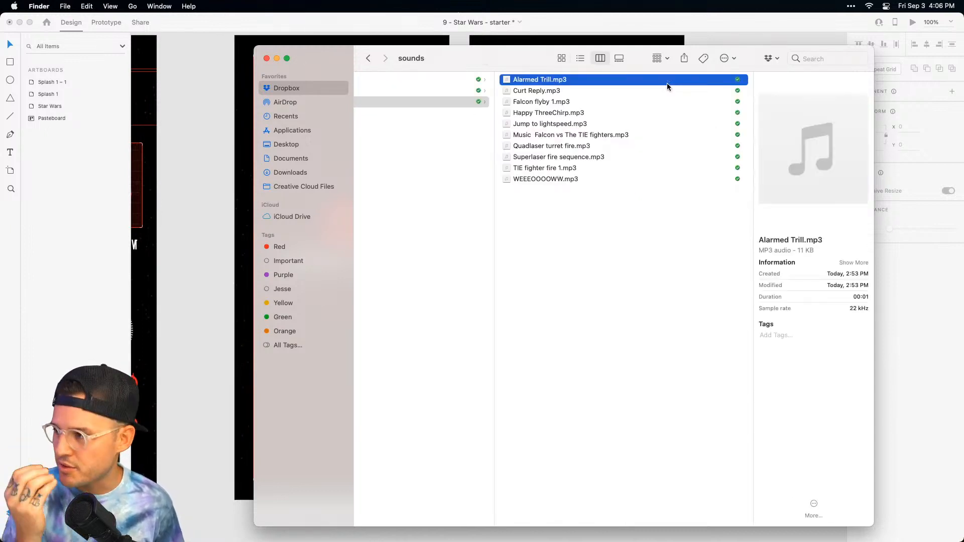
key(XF86AudioRaiseVolume)
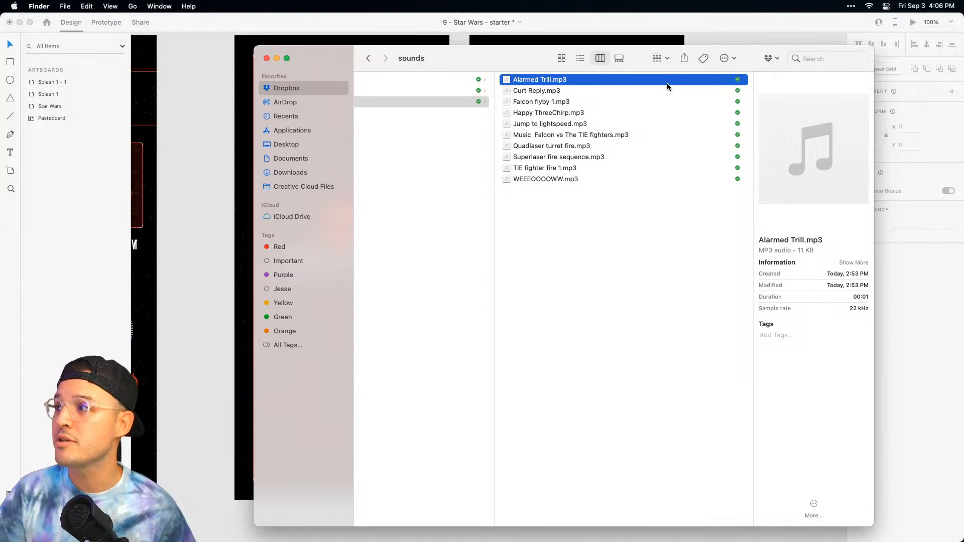
key(space)
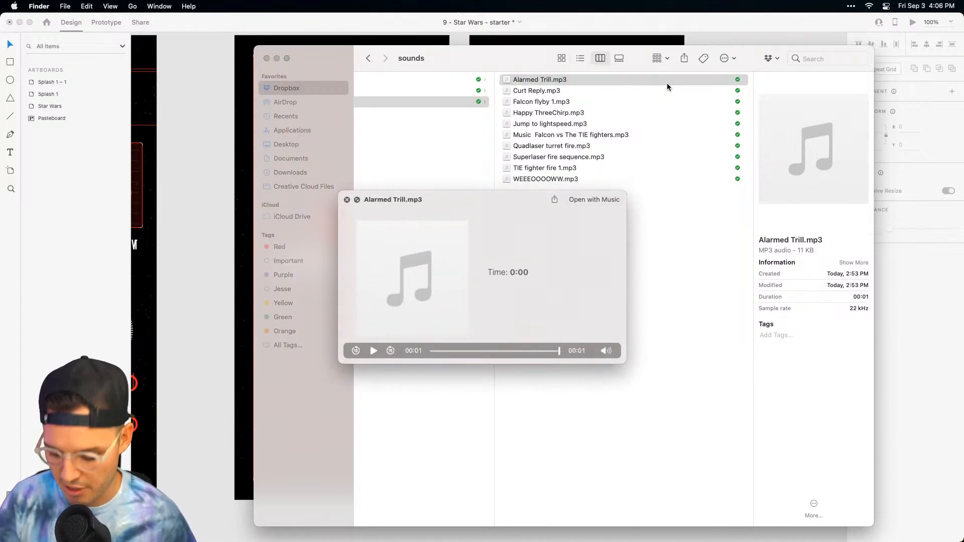
key(Down)
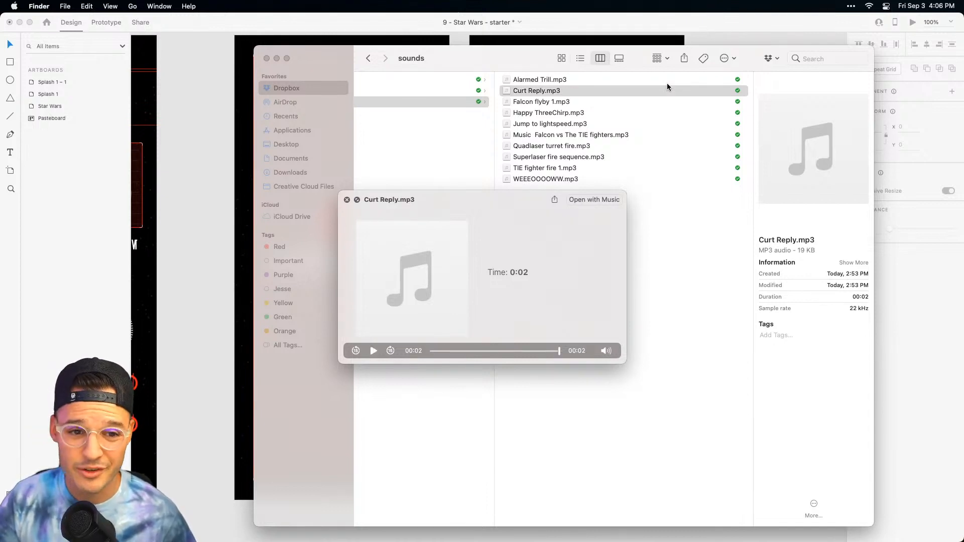
key(Down)
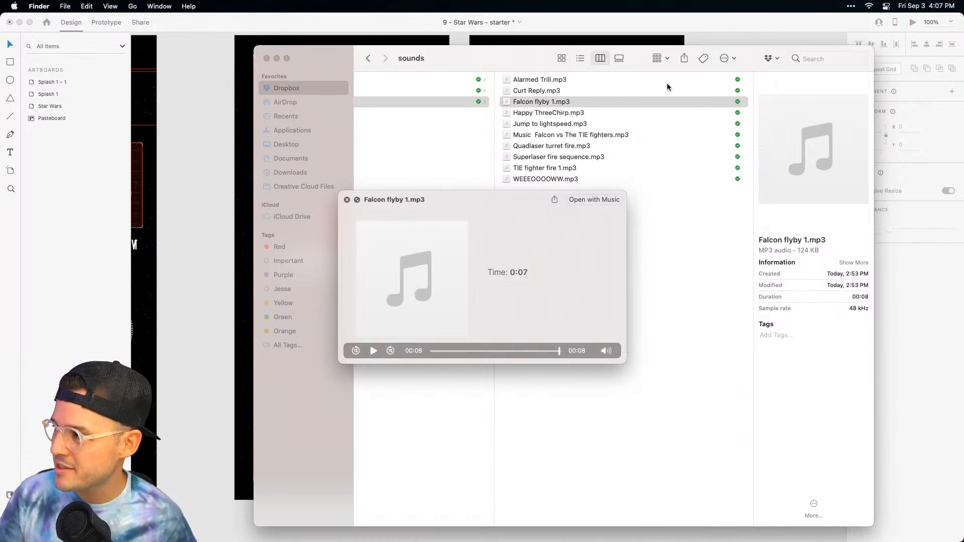
key(Down)
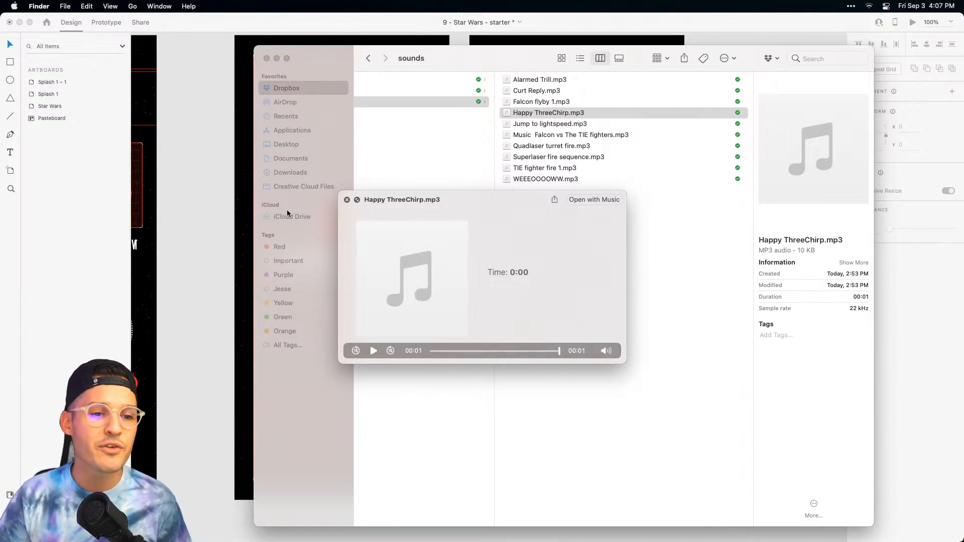
click(347, 199)
click(170, 168)
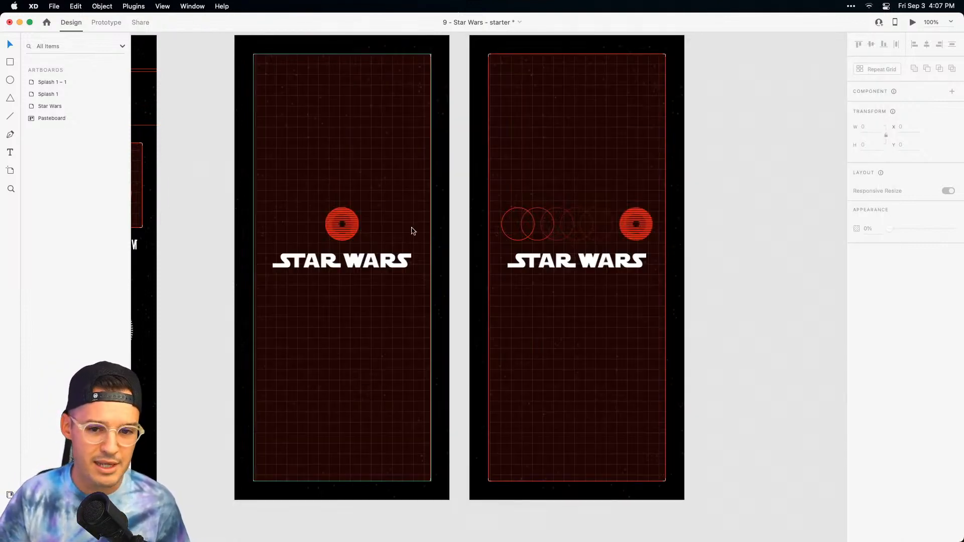
Reduce the opacity of the grid panel component on the Splash 1 artboard to 0%.
scroll(773, 271, up, 2)
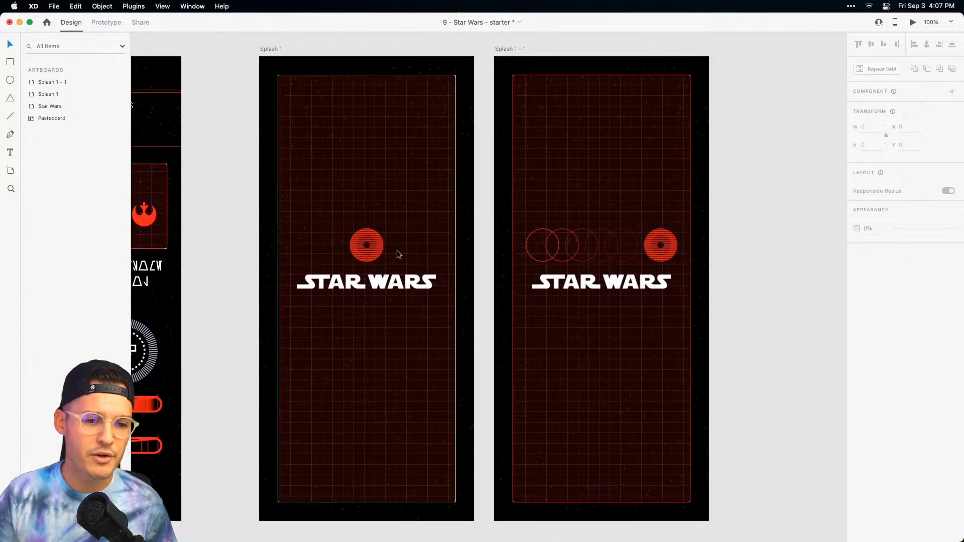
click(380, 251)
click(376, 251)
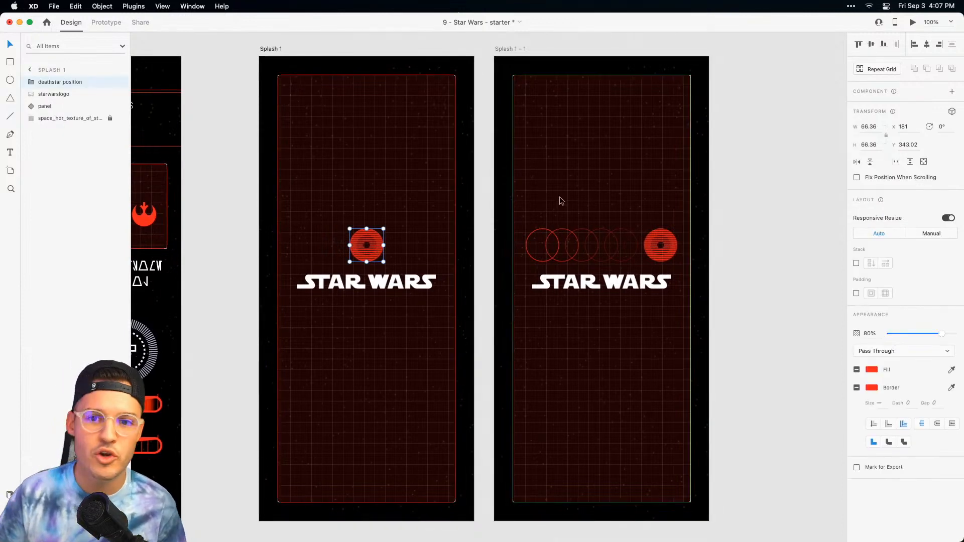
click(106, 22)
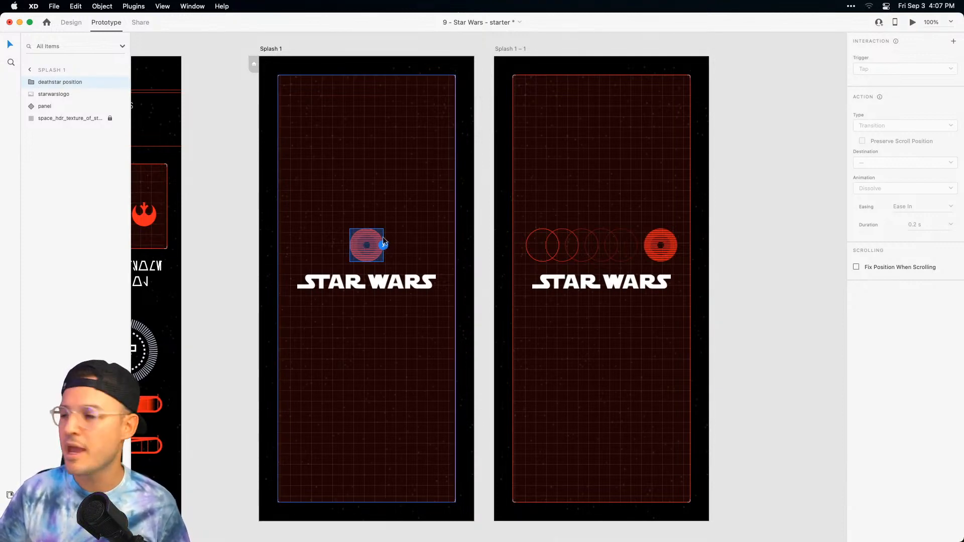
click(381, 196)
click(71, 22)
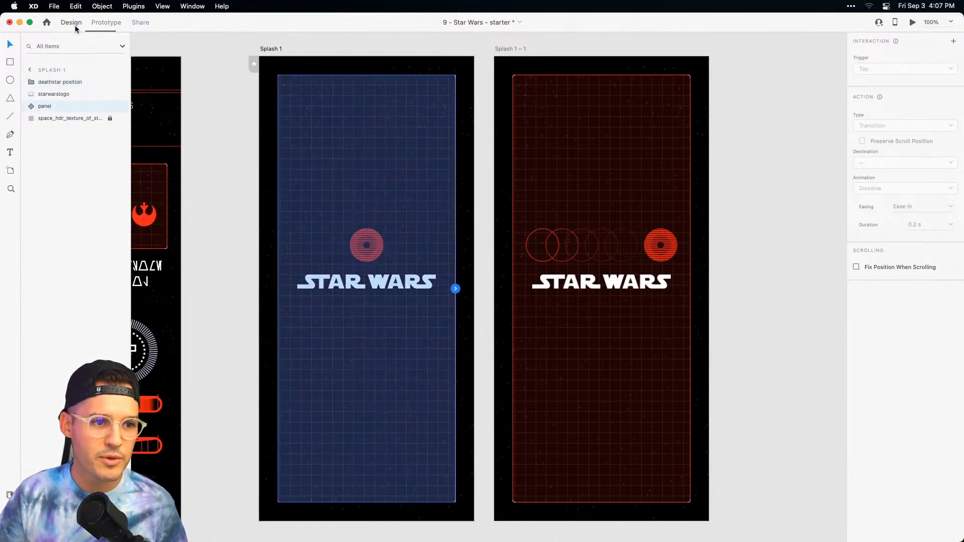
drag(953, 355, 886, 360)
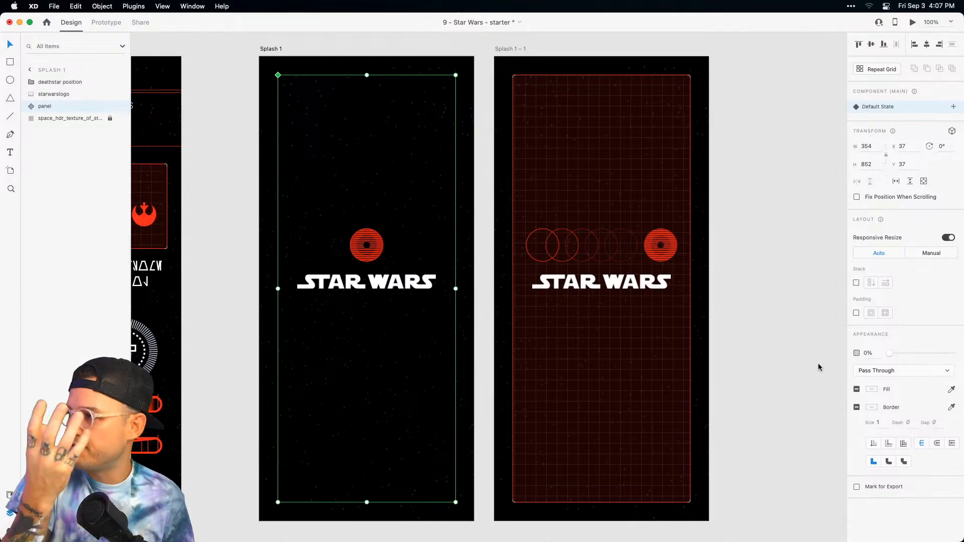
Link the Death Star group on Splash 1 to the Splash 1 – 1 artboard with a Tap trigger and Auto-Animate action.
click(365, 245)
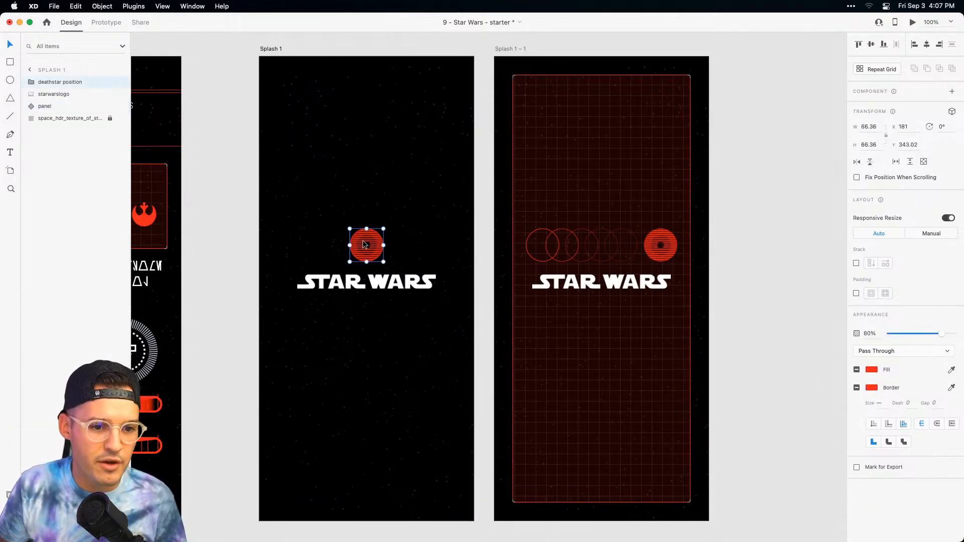
click(106, 22)
drag(383, 245, 554, 235)
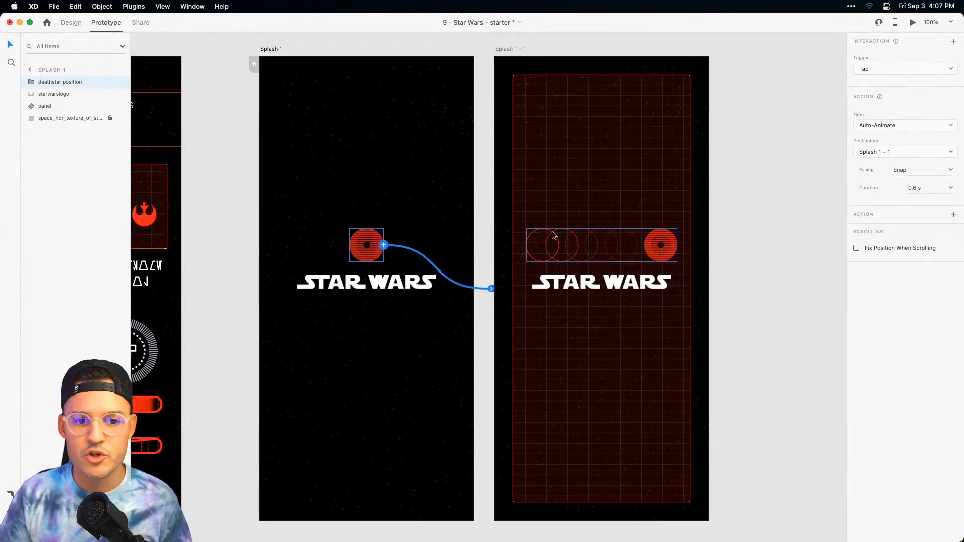
click(874, 72)
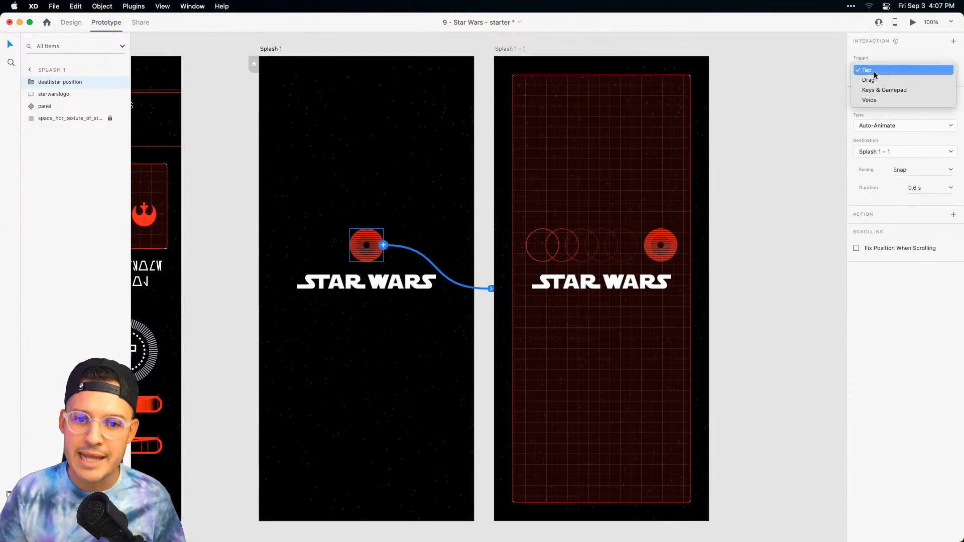
click(874, 71)
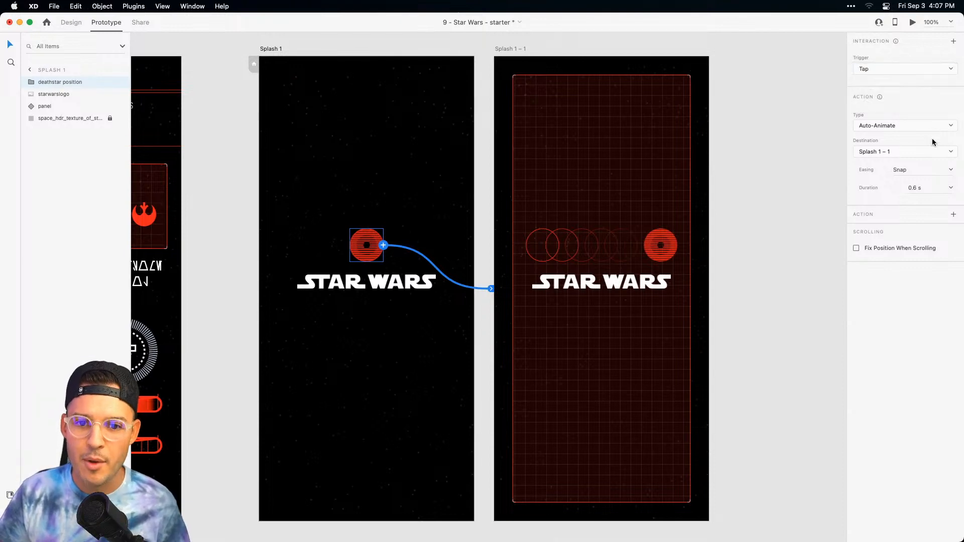
click(927, 159)
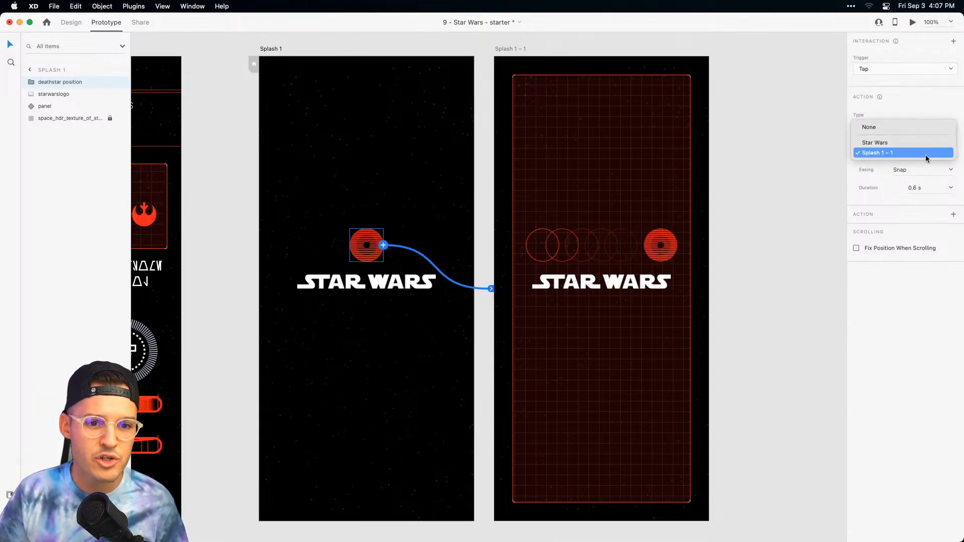
click(927, 159)
Set the Auto-Animate easing to None and its duration to 5 s.
click(953, 172)
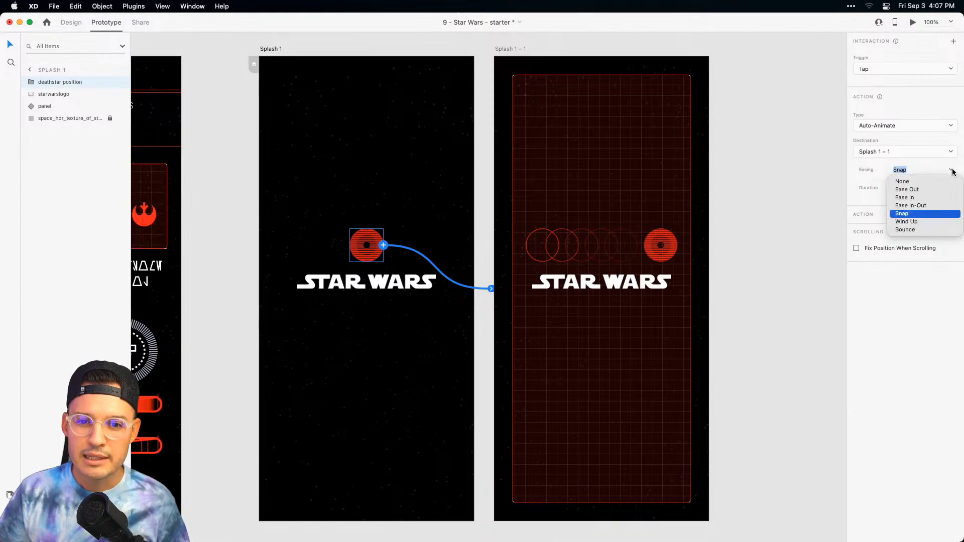
click(942, 183)
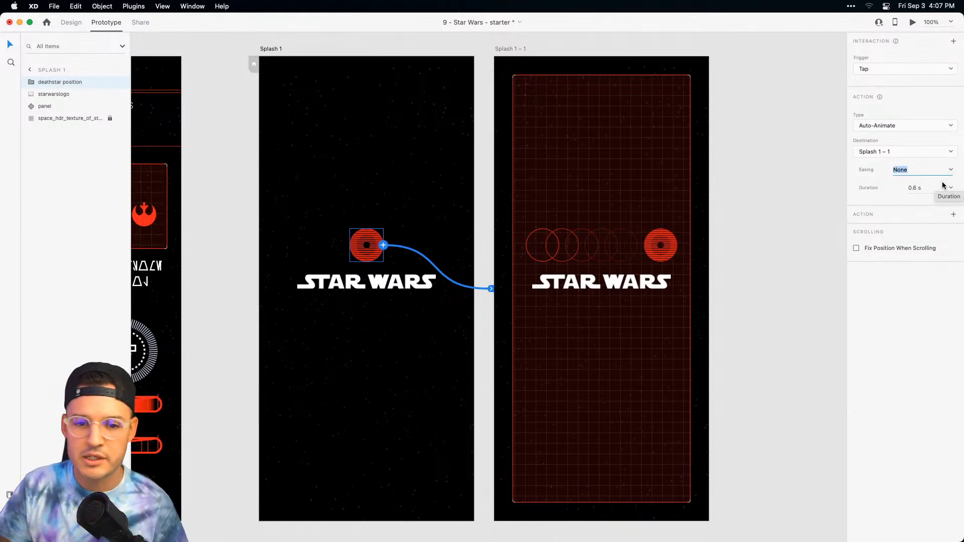
click(913, 188)
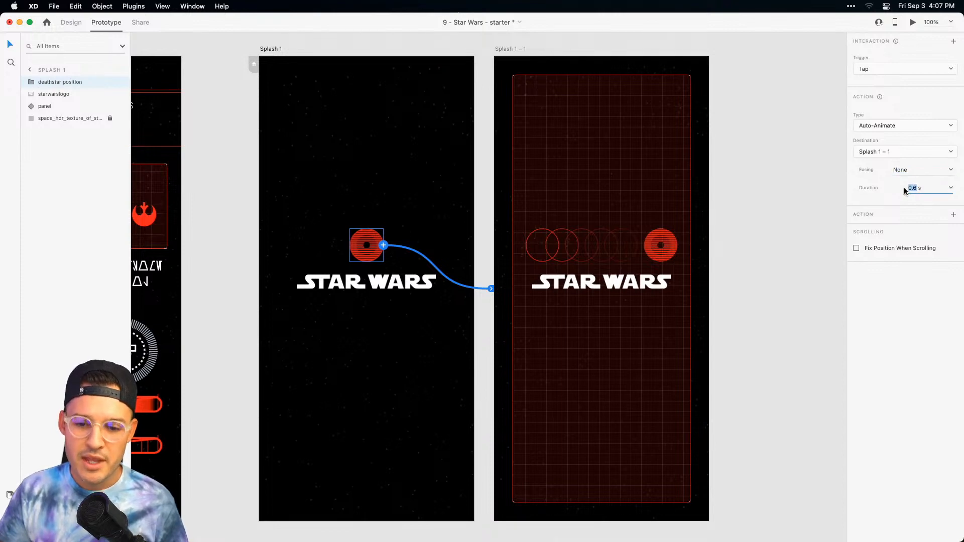
text(5)
key(Tab)
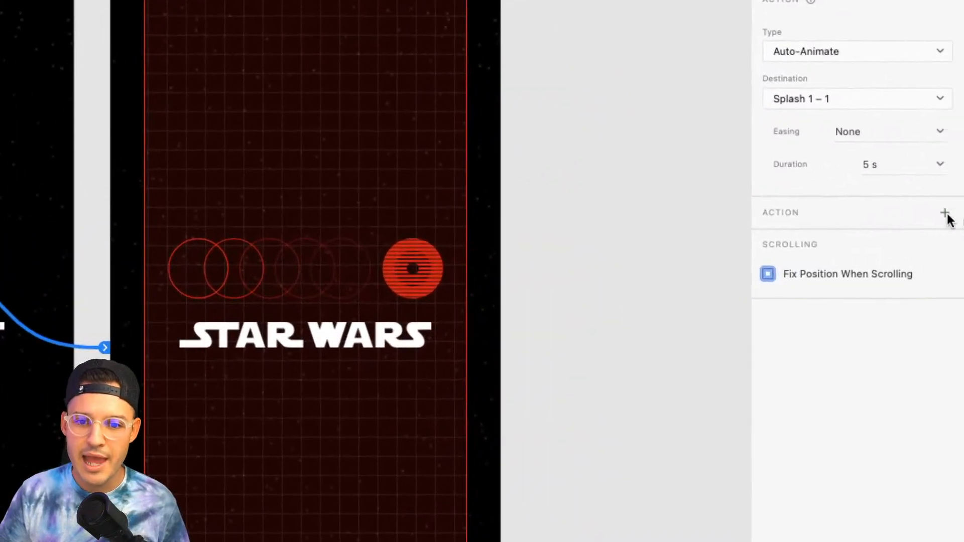
Add an Audio Playback action to the Death Star's Tap interaction, importing WEEEOOOOWW.mp3 from the assets sounds folder.
click(944, 213)
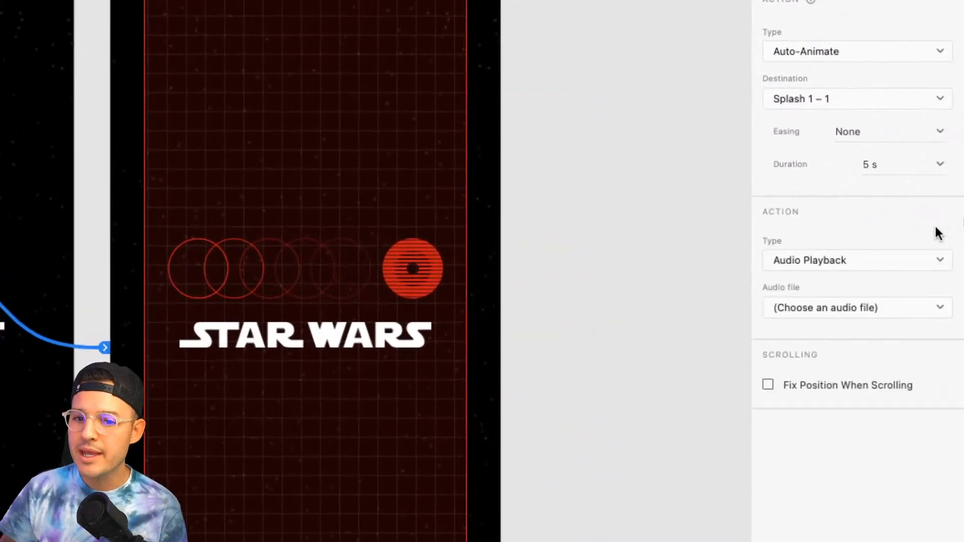
click(934, 251)
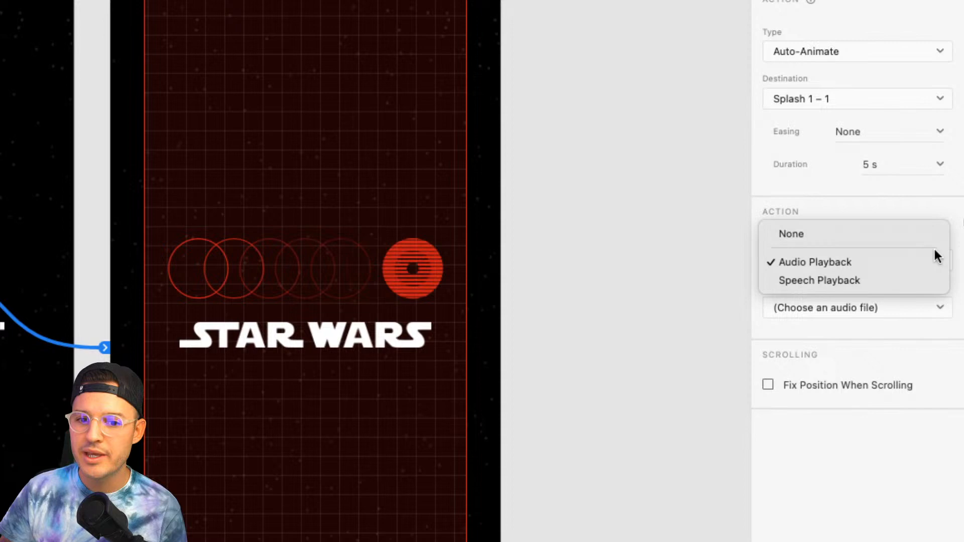
click(909, 263)
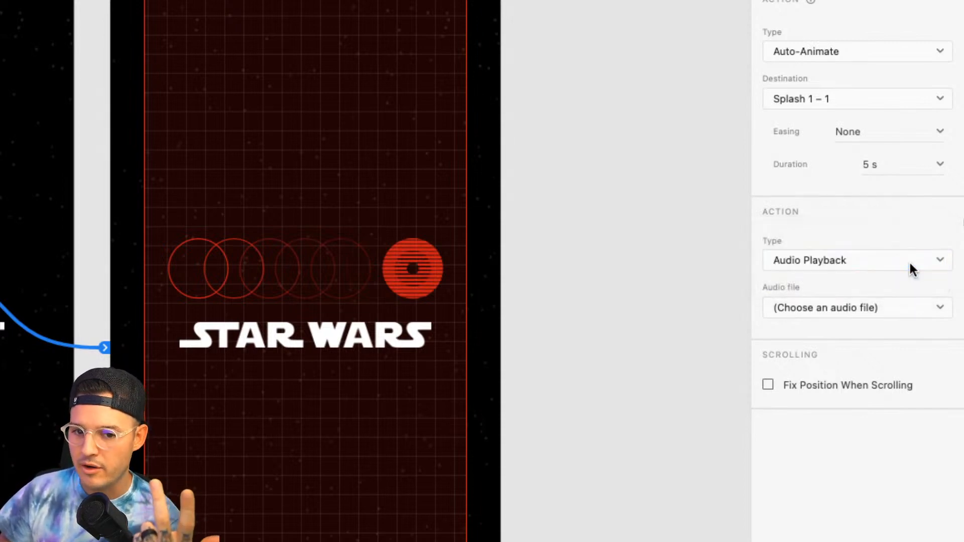
click(895, 308)
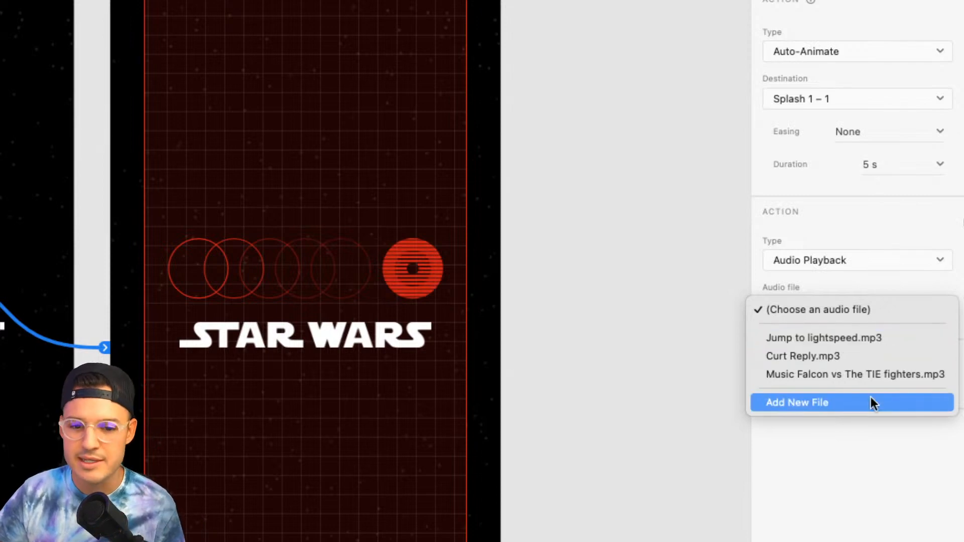
click(832, 401)
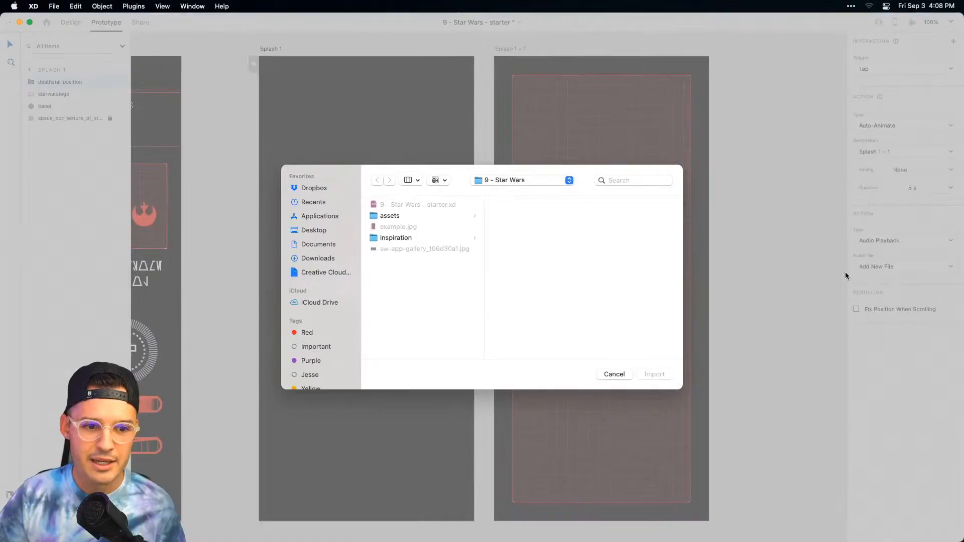
click(397, 216)
click(544, 227)
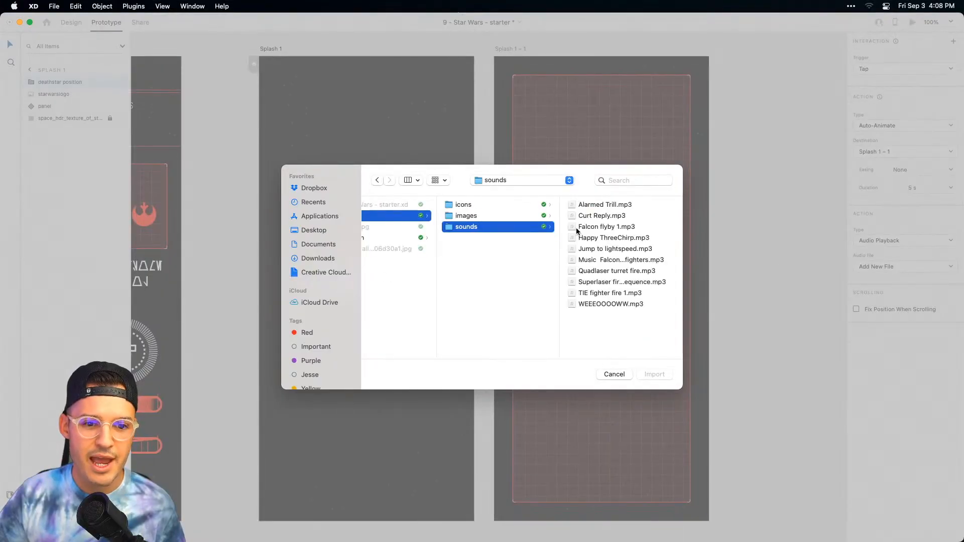
click(619, 304)
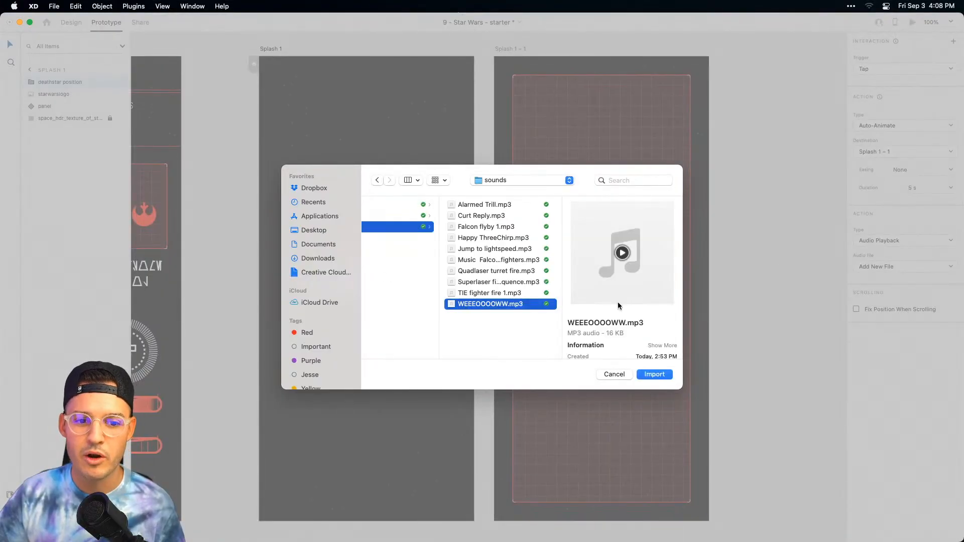
click(655, 375)
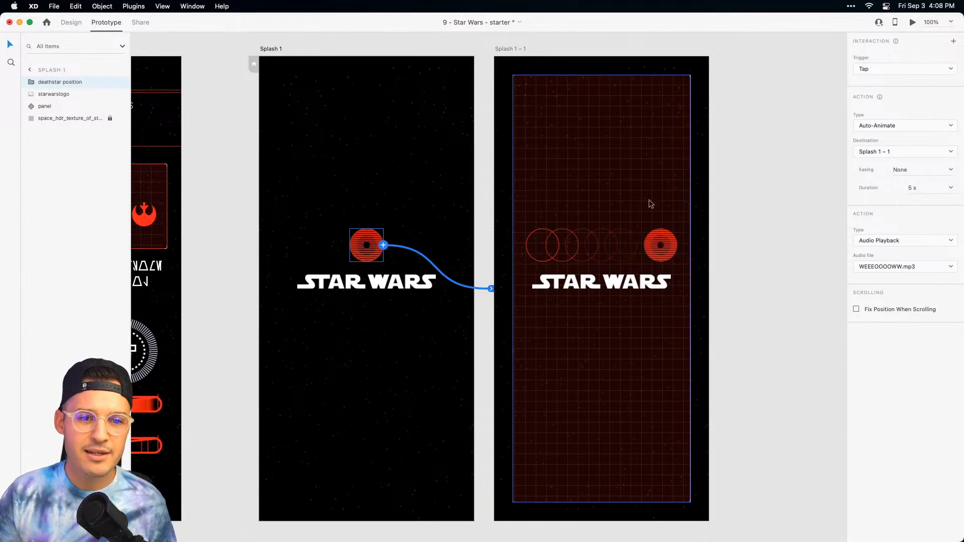
Rename the prototype flow that starts at the Splash 1 artboard as Star Wars.
click(266, 50)
click(255, 64)
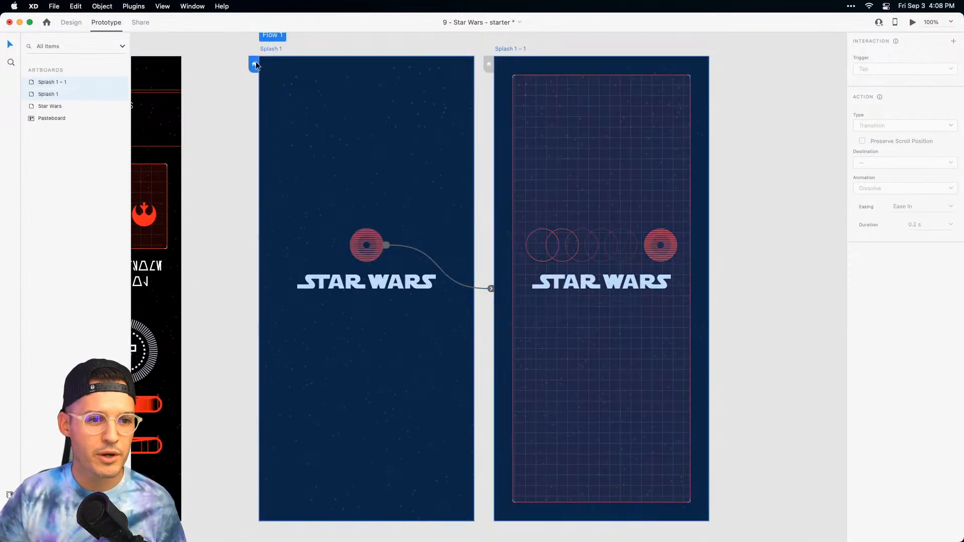
double_click(277, 36)
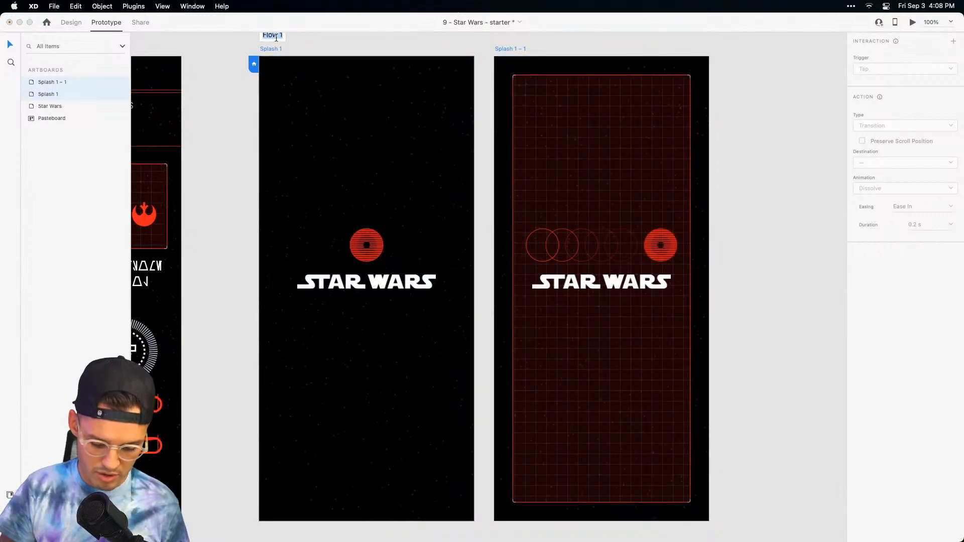
text(Star Wars)
key(Return)
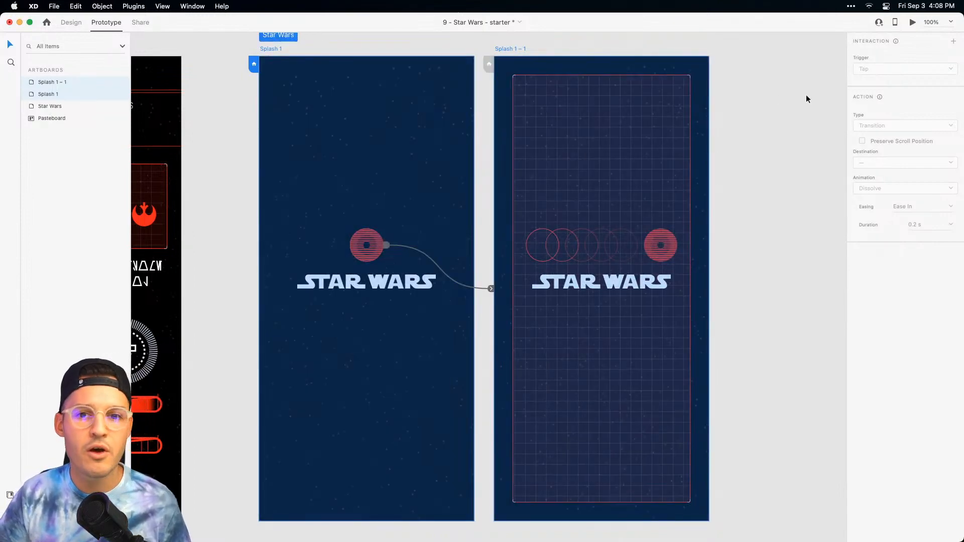
Preview the Star Wars flow with the system volume raised, play the Death Star transition and close the preview.
click(912, 23)
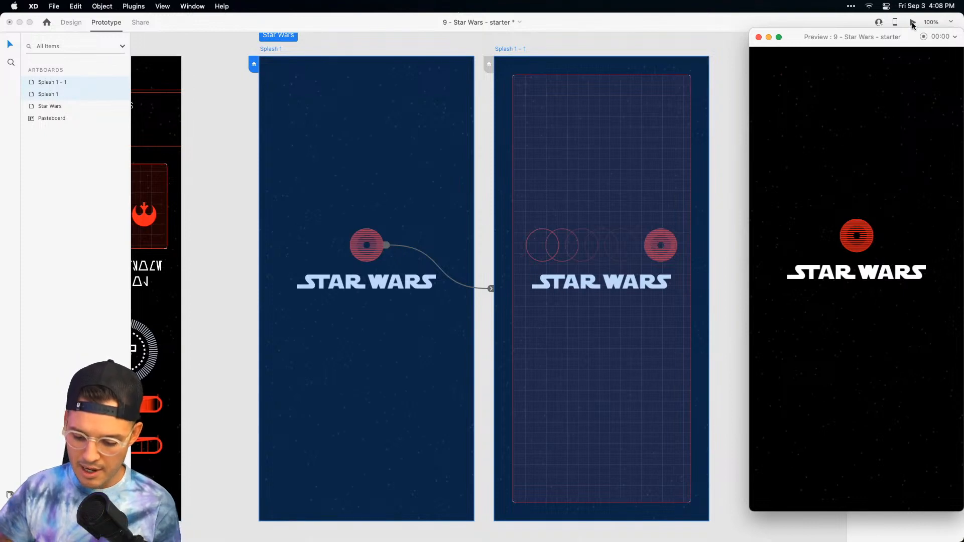
key(XF86AudioRaiseVolume)
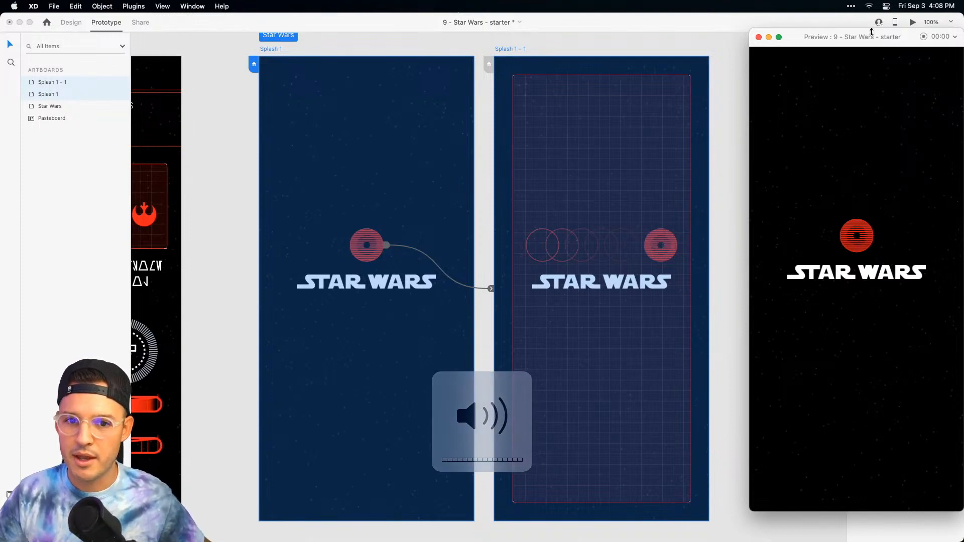
drag(863, 44, 569, 54)
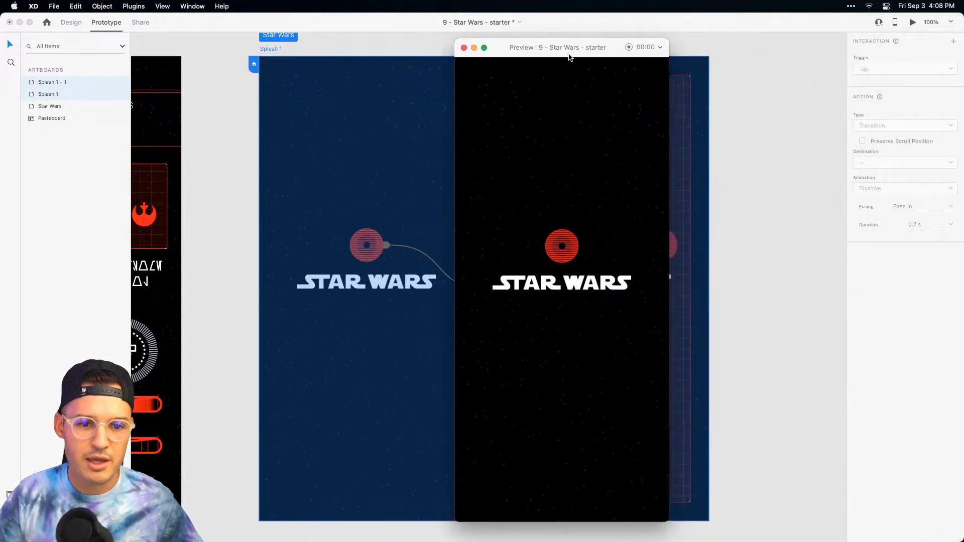
click(565, 253)
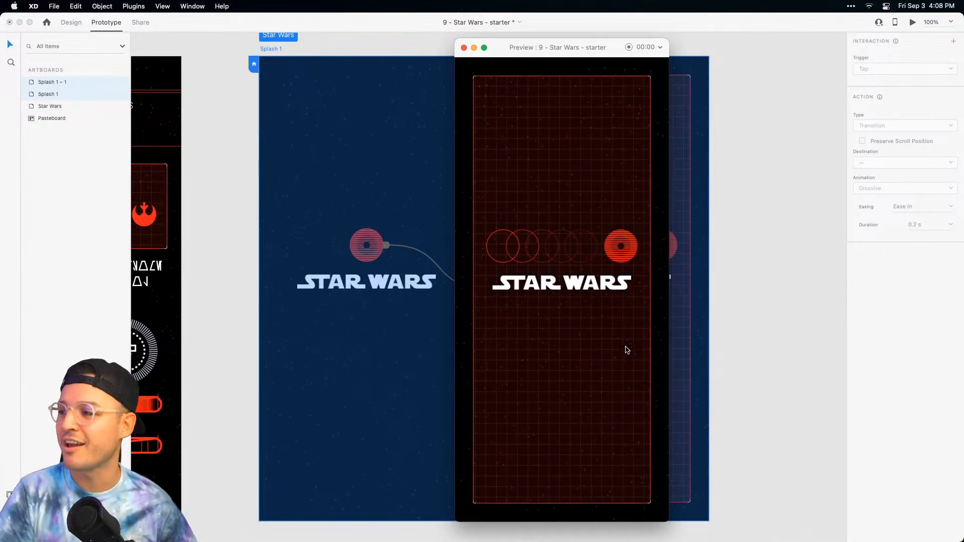
click(464, 47)
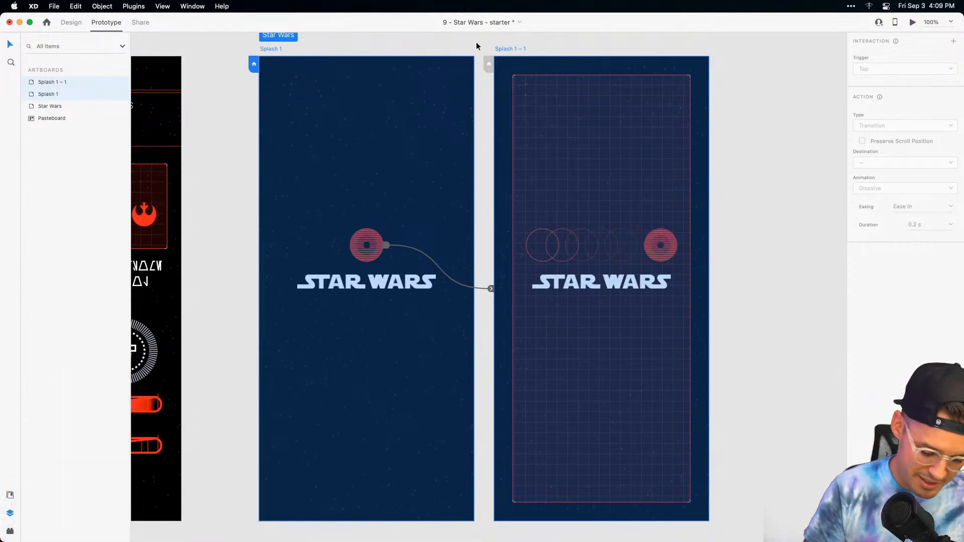
Show the document assets and switch from Prototype to Design mode.
key(super+shift+y)
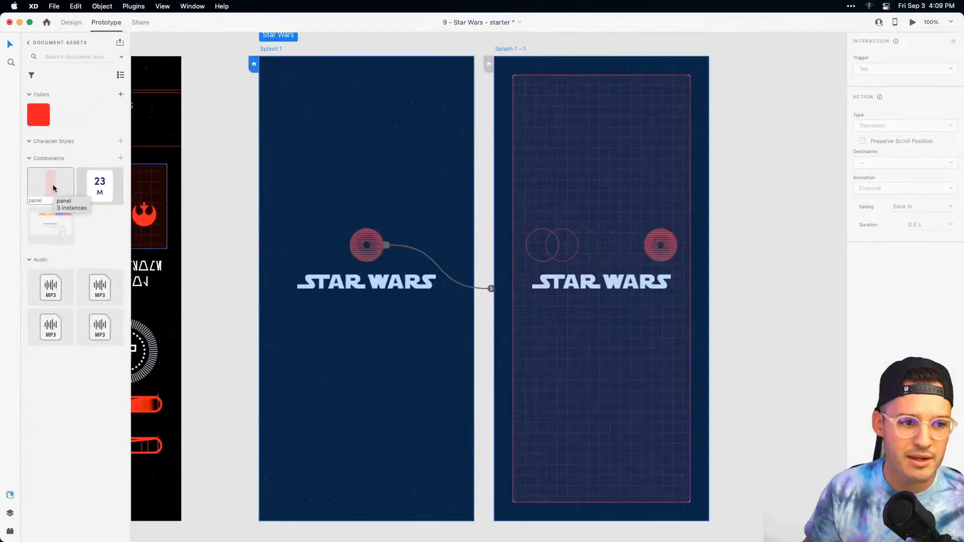
click(70, 23)
click(215, 108)
drag(215, 108, 366, 105)
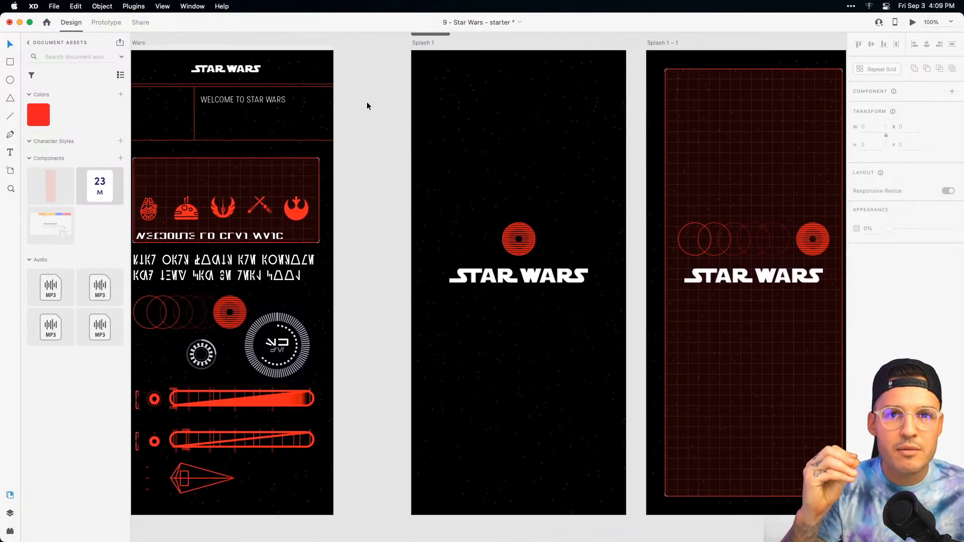
scroll(372, 102, up, 1)
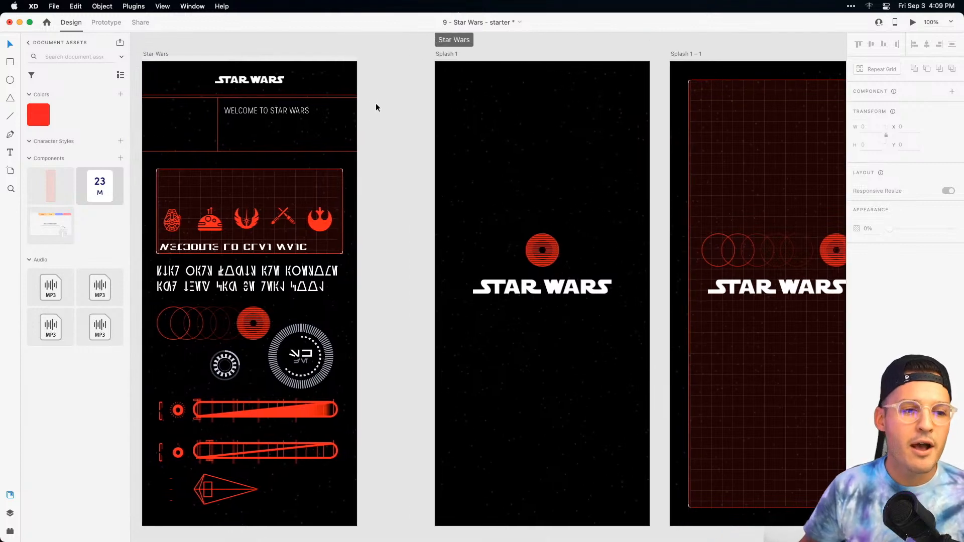
drag(465, 178, 361, 181)
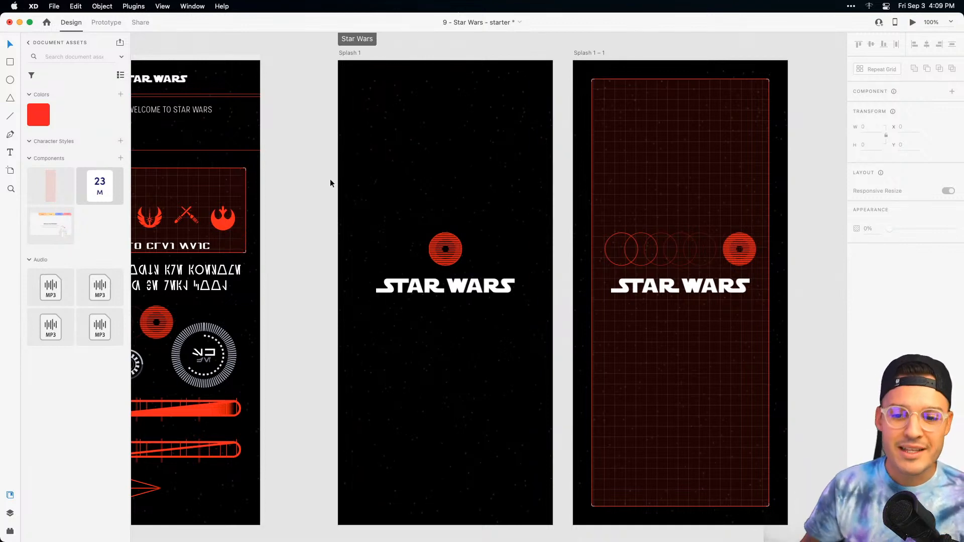
Try changing the red document color to green #1CFC3E across the artboards, and undo the color change.
right_click(41, 117)
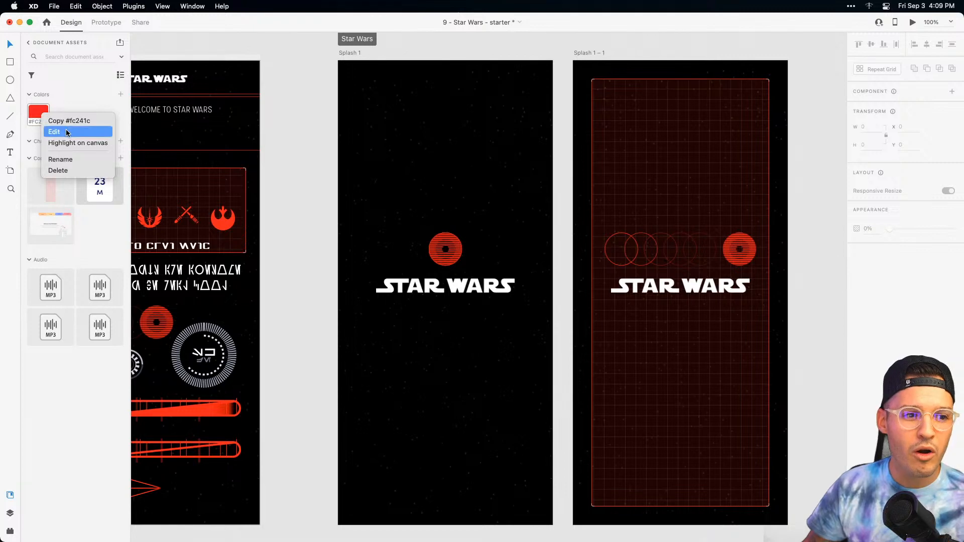
click(65, 132)
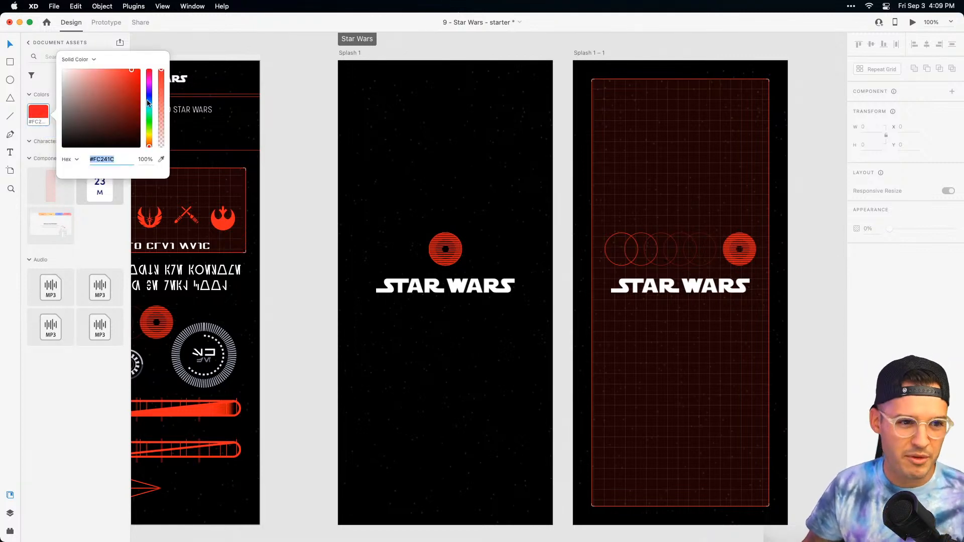
mouse_move(152, 98)
mouse_down()
mouse_move(150, 140)
mouse_move(150, 117)
mouse_up()
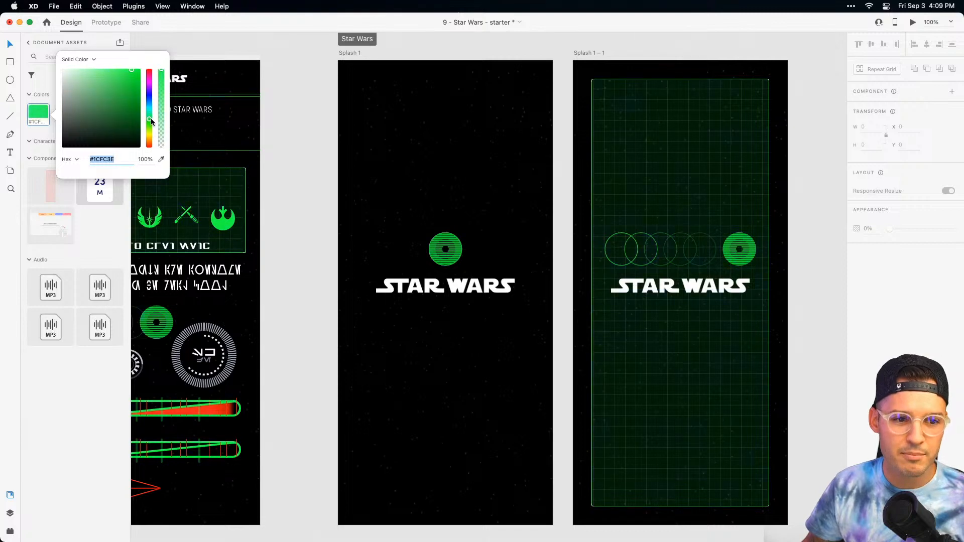
click(297, 198)
scroll(301, 216, left, 5)
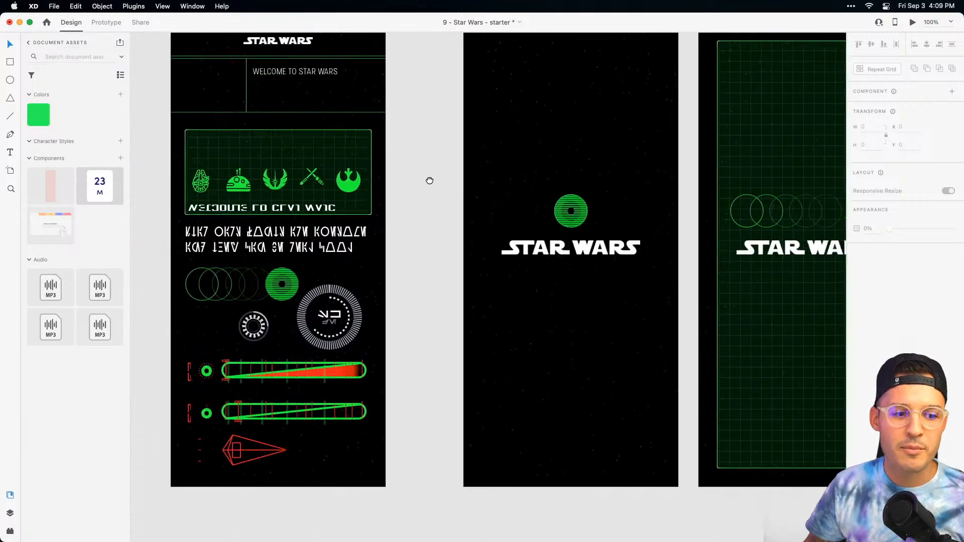
scroll(292, 201, right, 6)
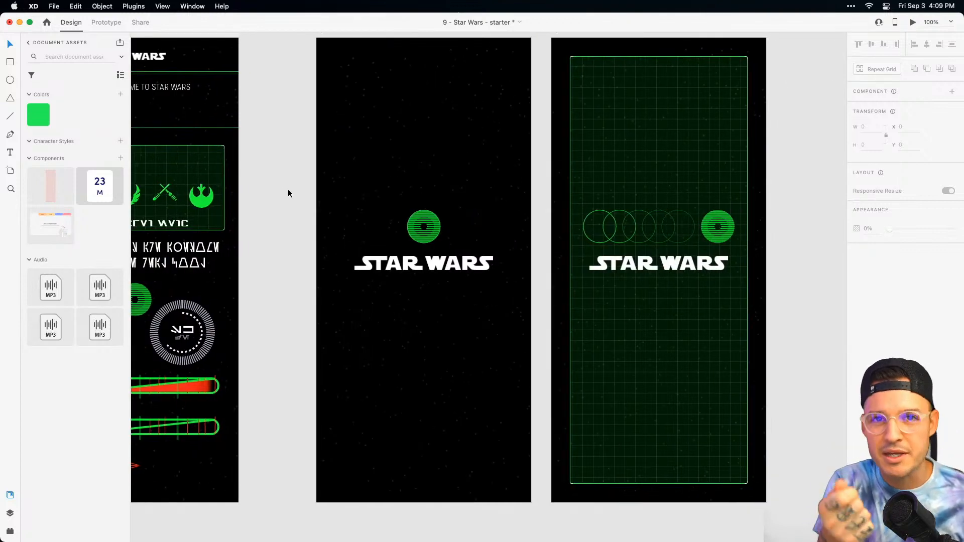
key(super+z)
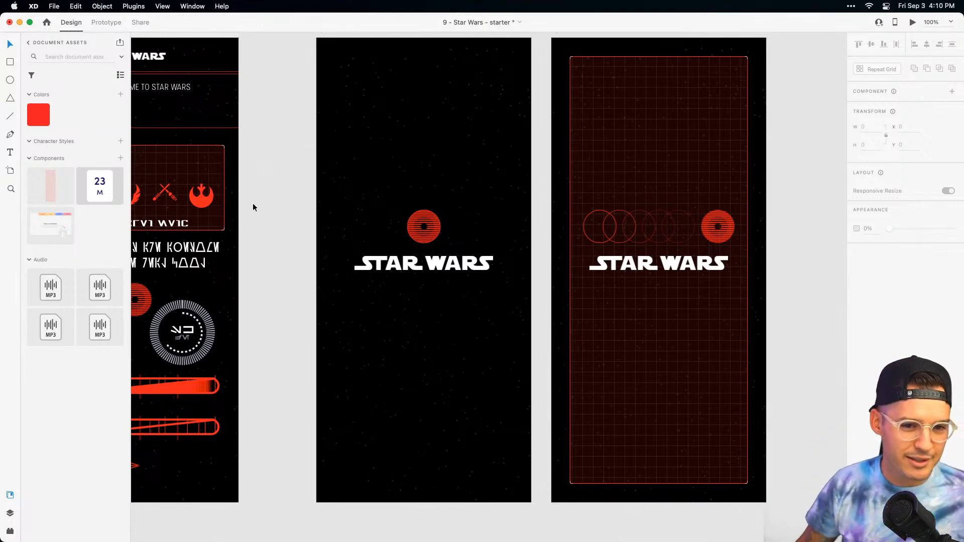
Return to Prototype mode and change the Death Star interaction's audio file to Jump to lightspeed.mp3.
scroll(443, 163, right, 5)
scroll(381, 171, up, 1)
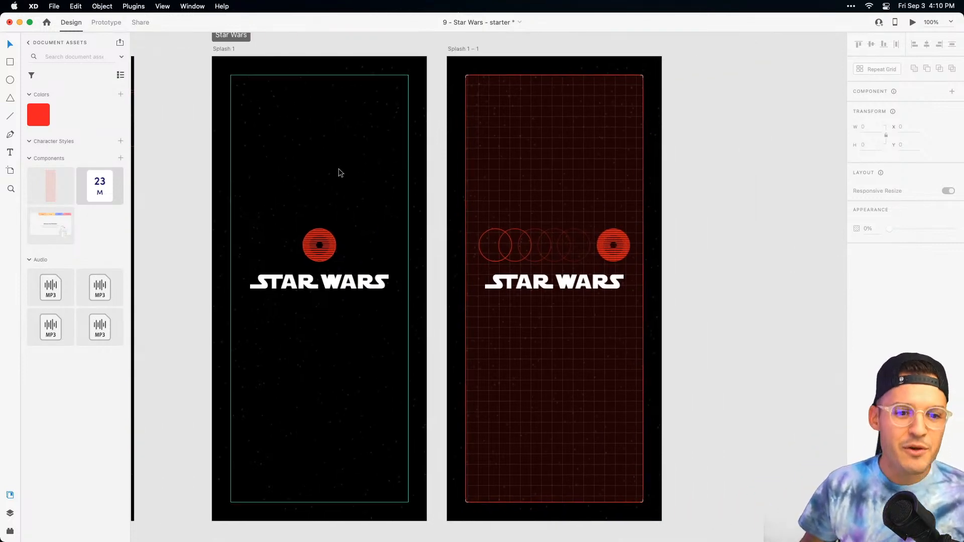
scroll(359, 153, left, 2)
click(260, 50)
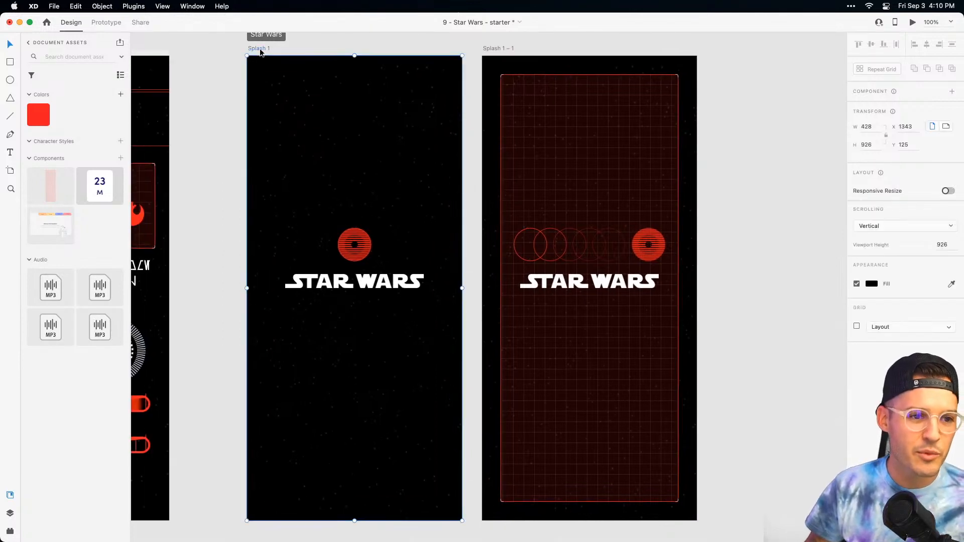
click(105, 22)
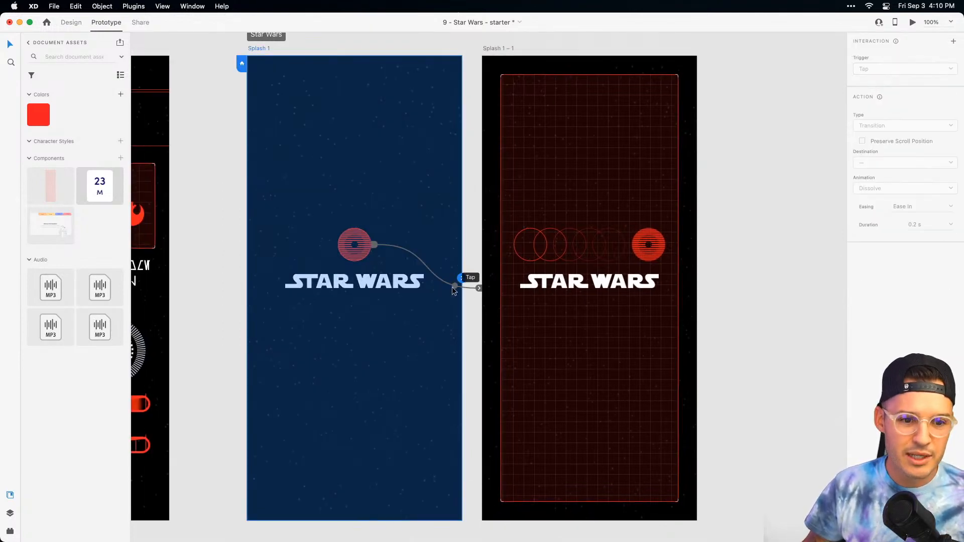
click(454, 284)
click(949, 267)
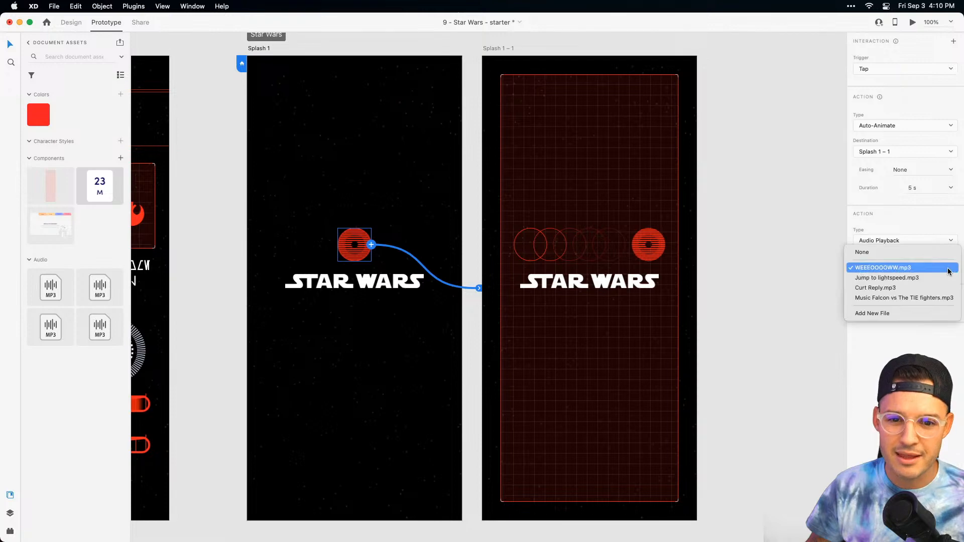
click(938, 279)
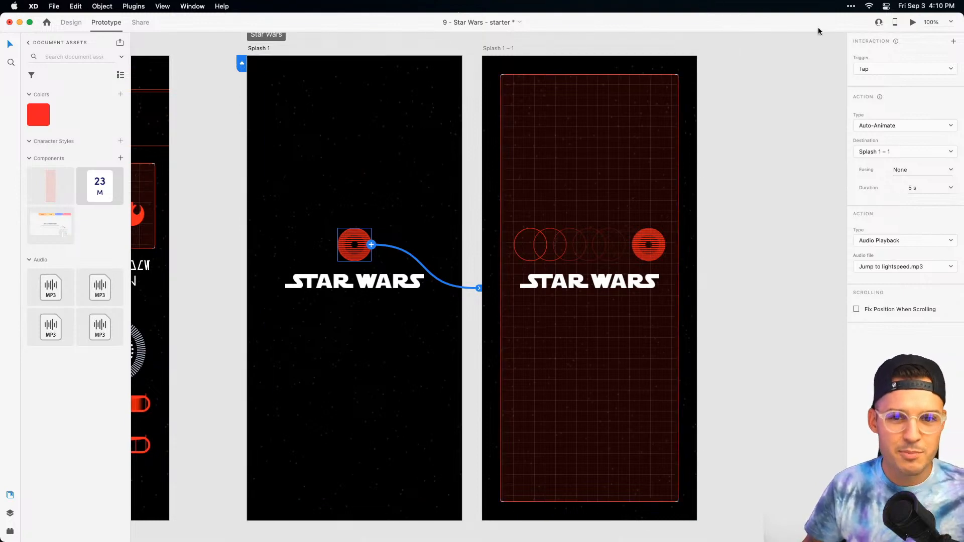
Preview the Death Star transition with its new lightspeed sound, close the preview and deselect the interaction.
click(912, 23)
click(562, 256)
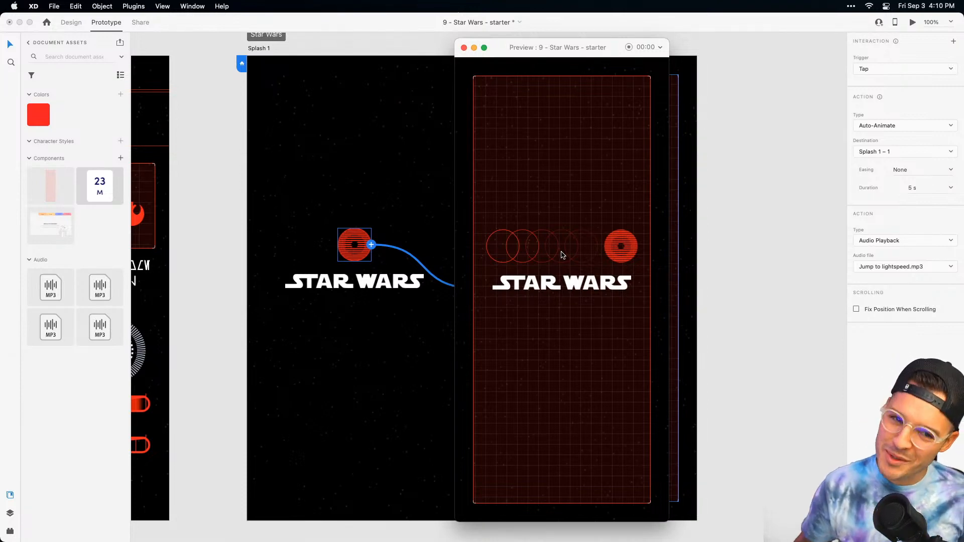
key(super+minus)
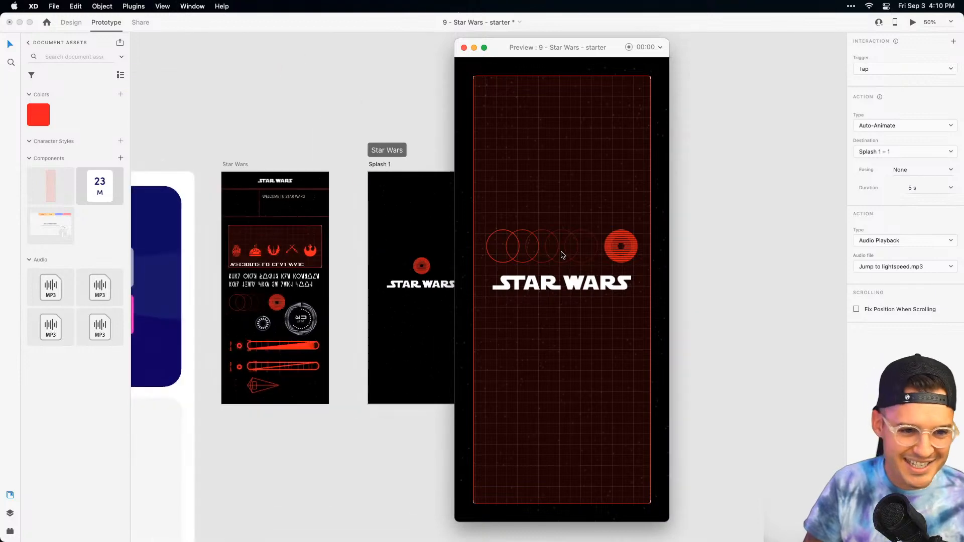
click(463, 47)
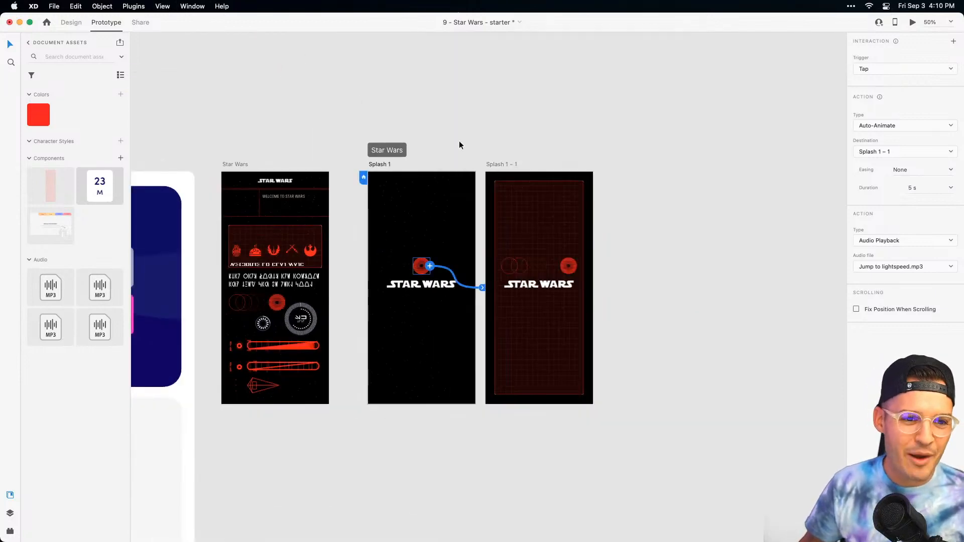
click(477, 189)
scroll(658, 436, up, 3)
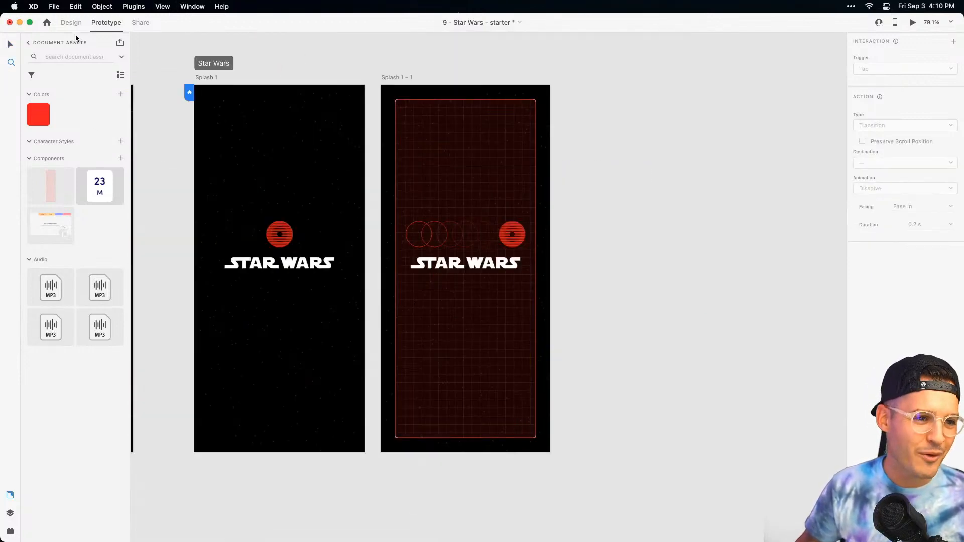
Switch to Design mode and enlarge the star texture behind Splash 1 – 1 from its centre to about 634 × 1372.
key(super+1)
click(433, 93)
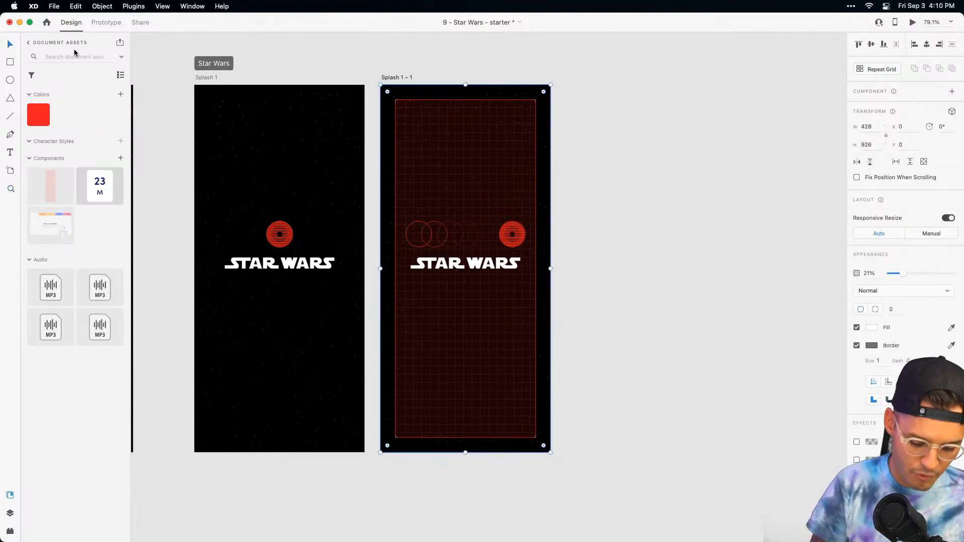
key(super+y)
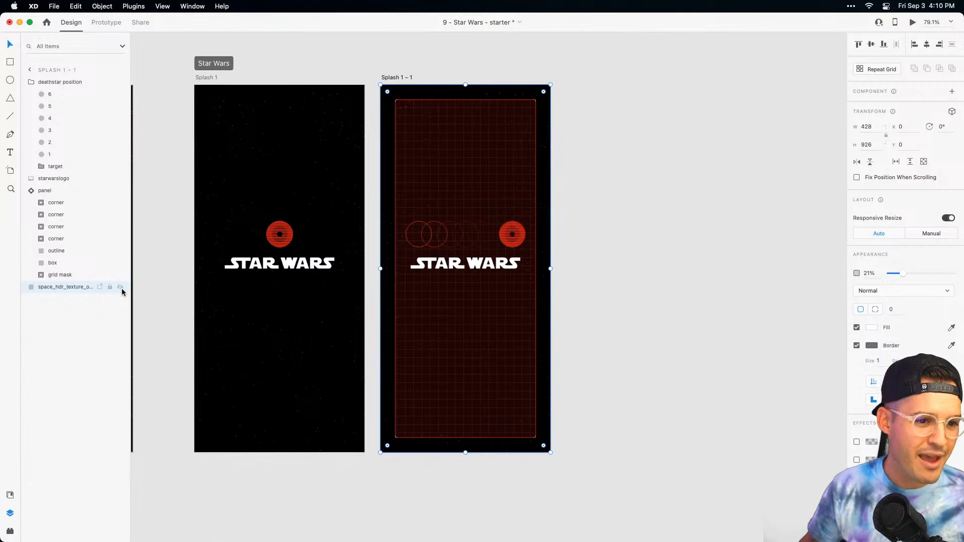
key(z)
drag(184, 105, 329, 194)
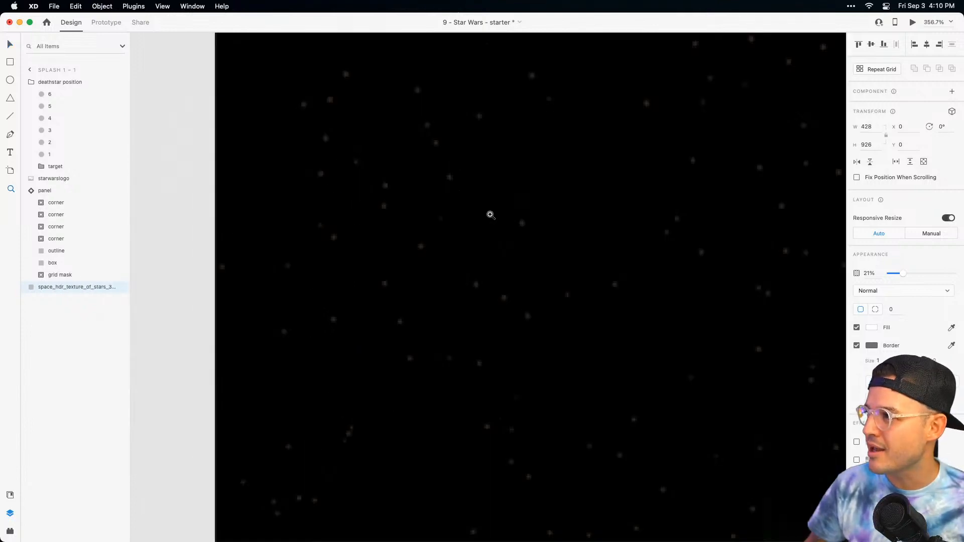
drag(490, 214, 400, 139)
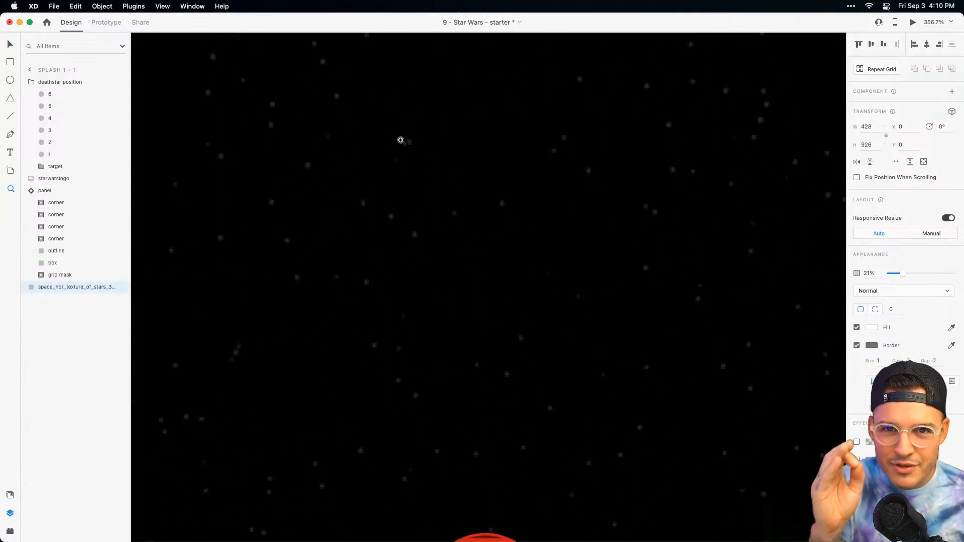
key(super+1)
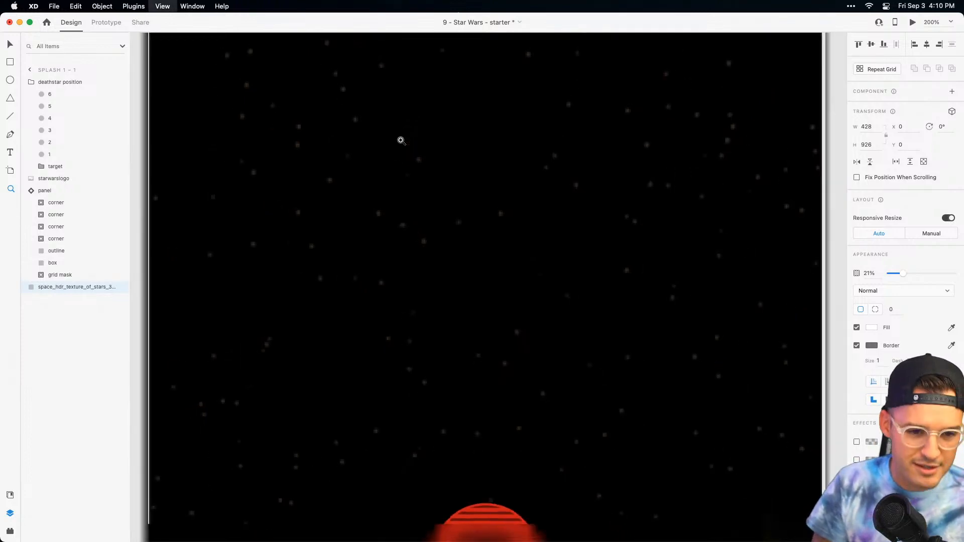
scroll(400, 142, right, 5)
scroll(400, 143, down, 2)
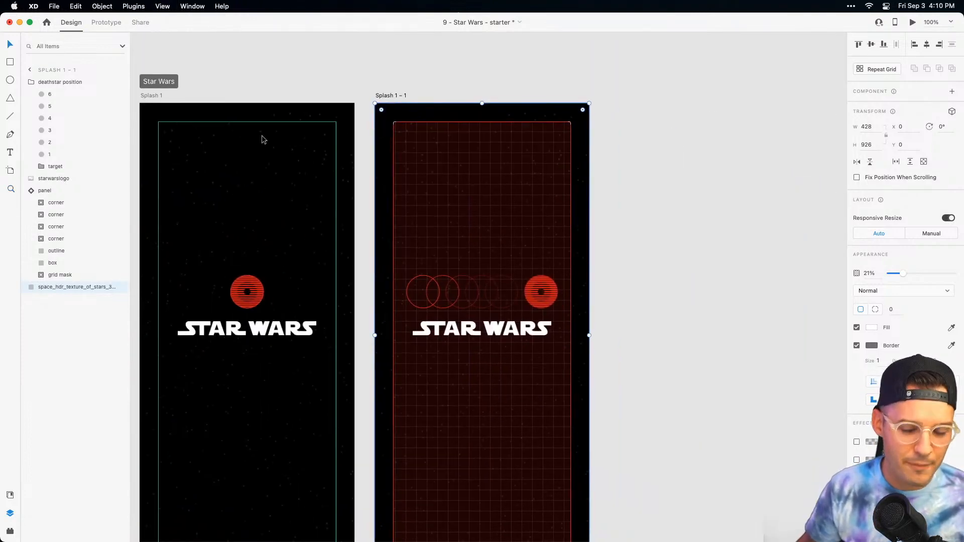
key(super+minus)
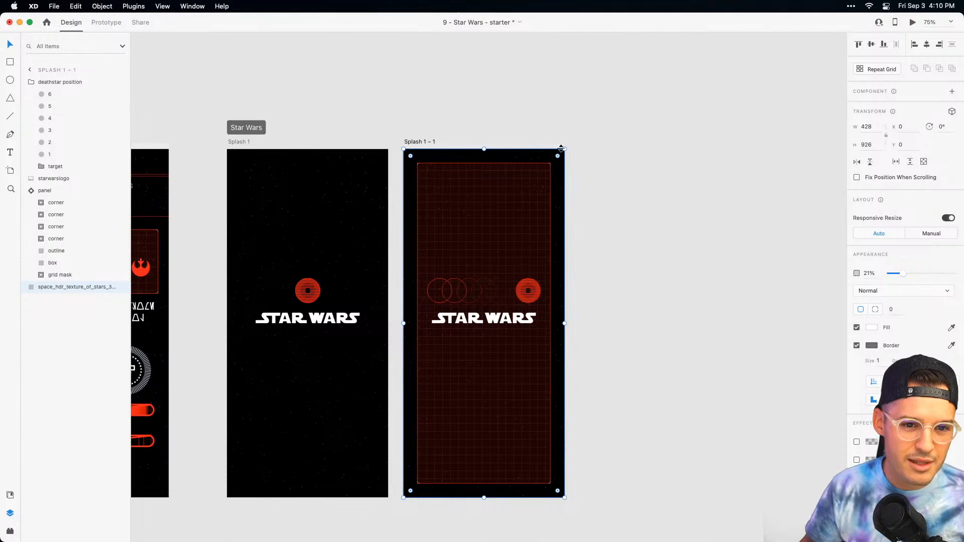
drag(564, 148, 658, 63)
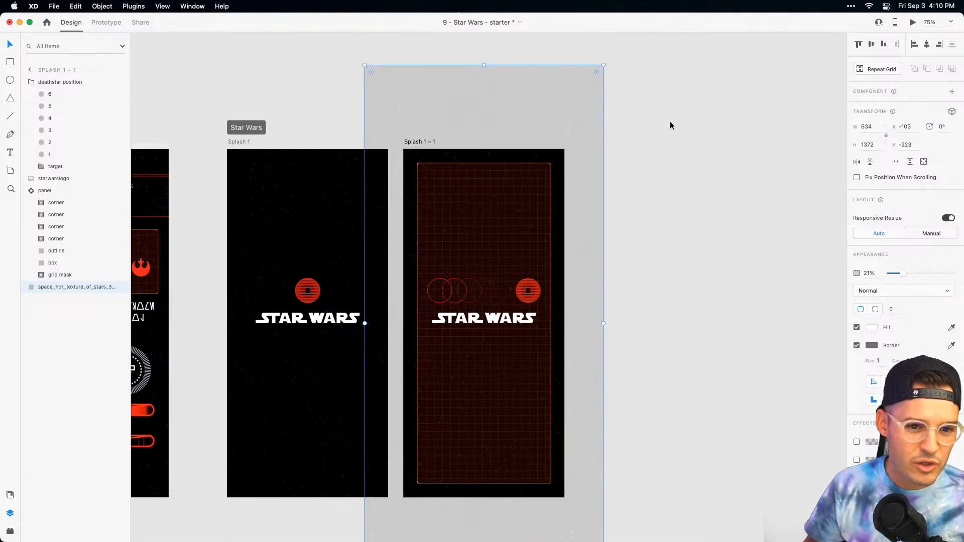
Preview the Death Star transition starting from the Splash 1 artboard, close the preview and deselect the artboard.
click(272, 138)
click(245, 142)
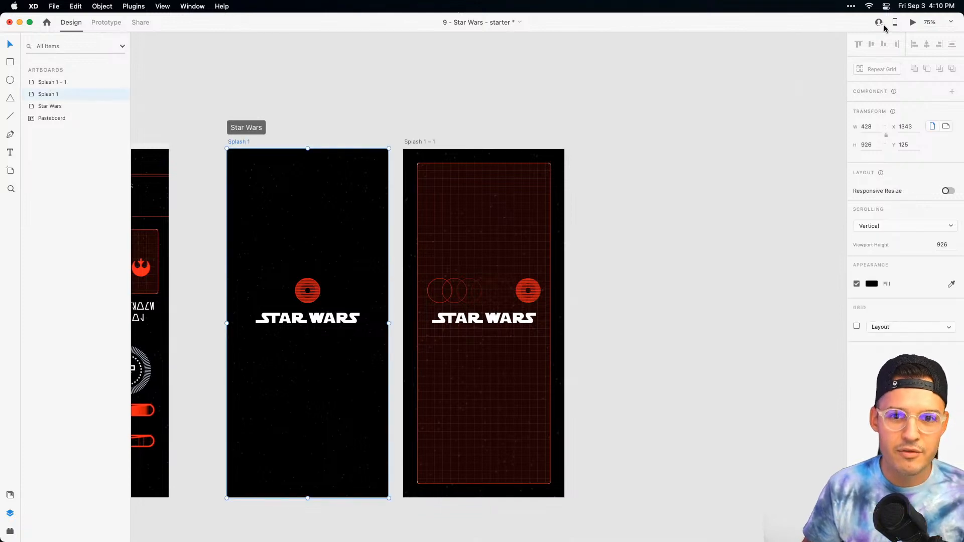
click(913, 23)
click(574, 262)
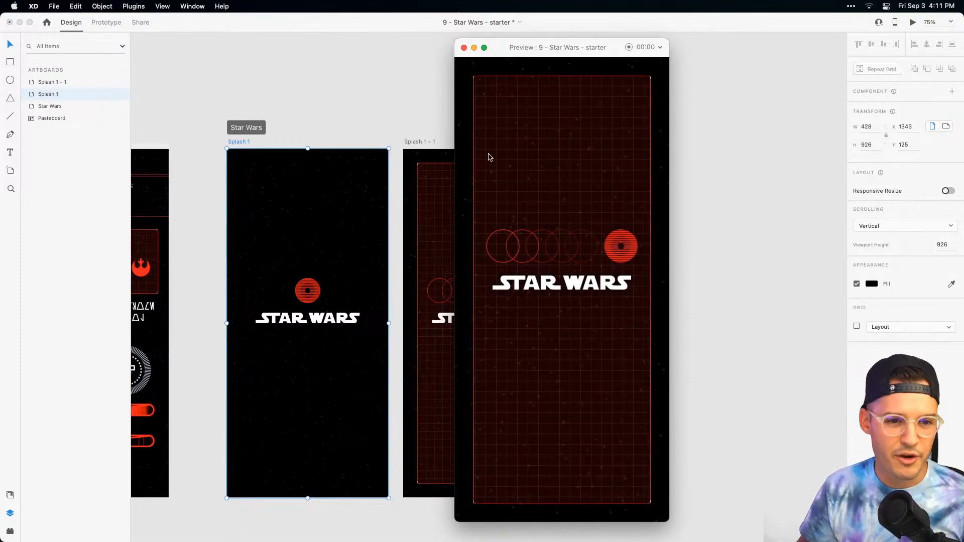
click(463, 47)
click(461, 80)
scroll(493, 67, left, 3)
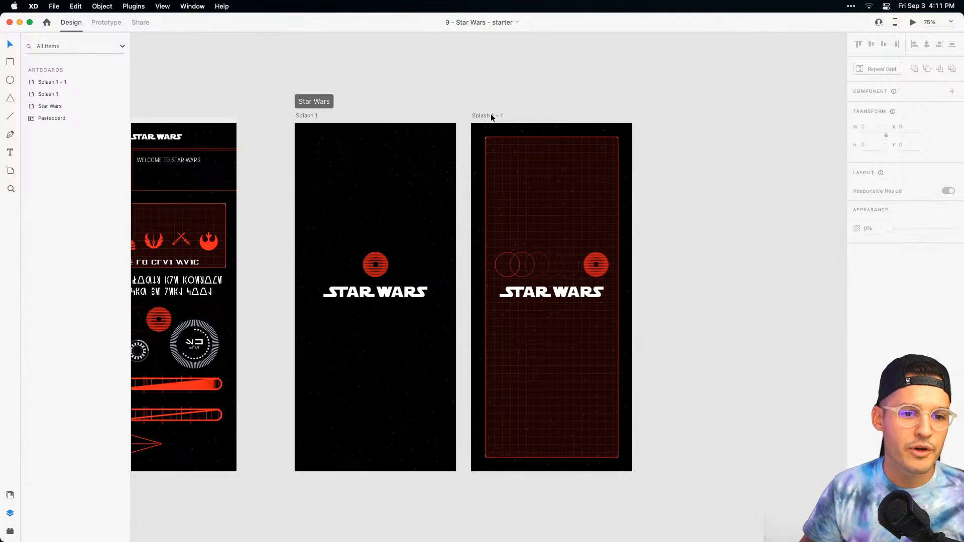
drag(308, 115, 691, 130)
click(694, 98)
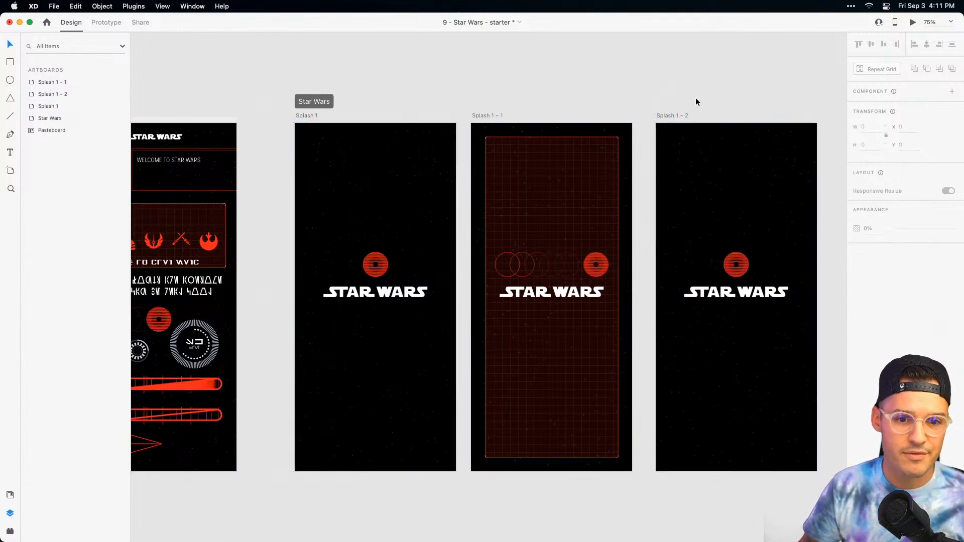
click(750, 300)
click(737, 264)
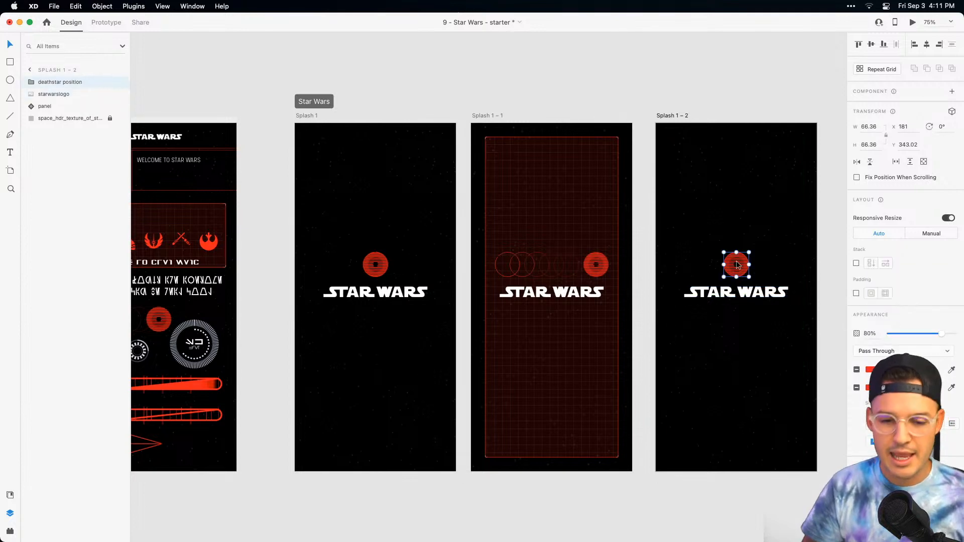
drag(749, 252, 740, 261)
key(cmd+z)
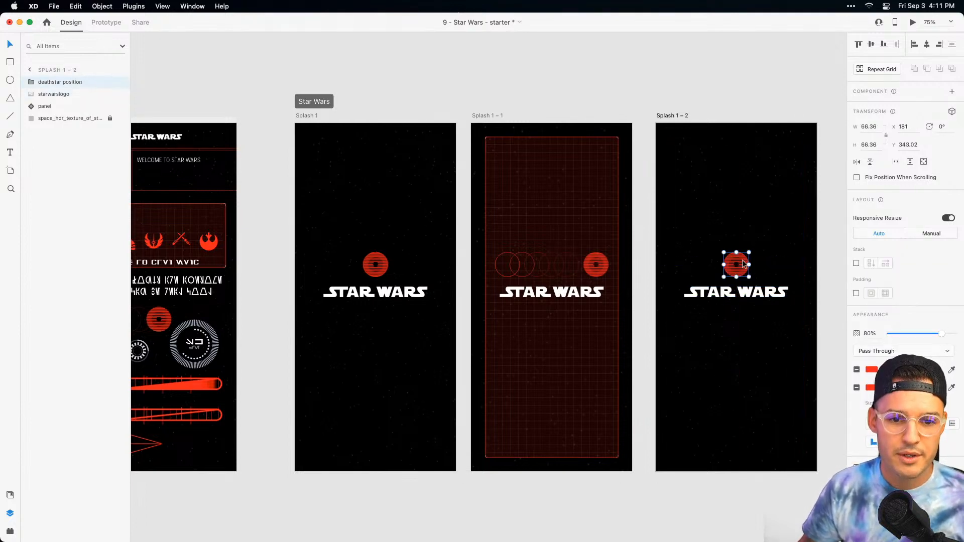
key(Delete)
click(681, 116)
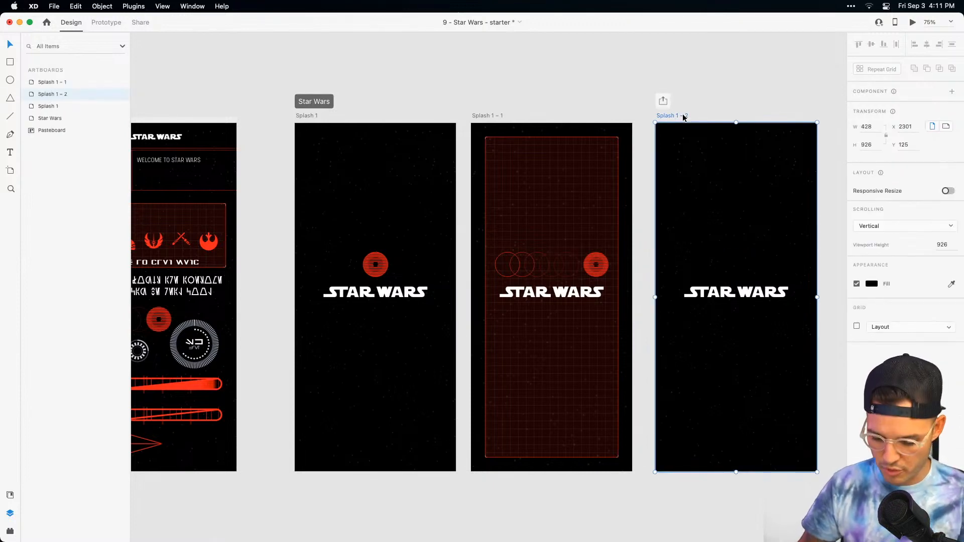
key(Delete)
Duplicate the Splash 1 – 1 artboard to its right and rename the copy as Home.
click(496, 116)
drag(484, 120, 387, 114)
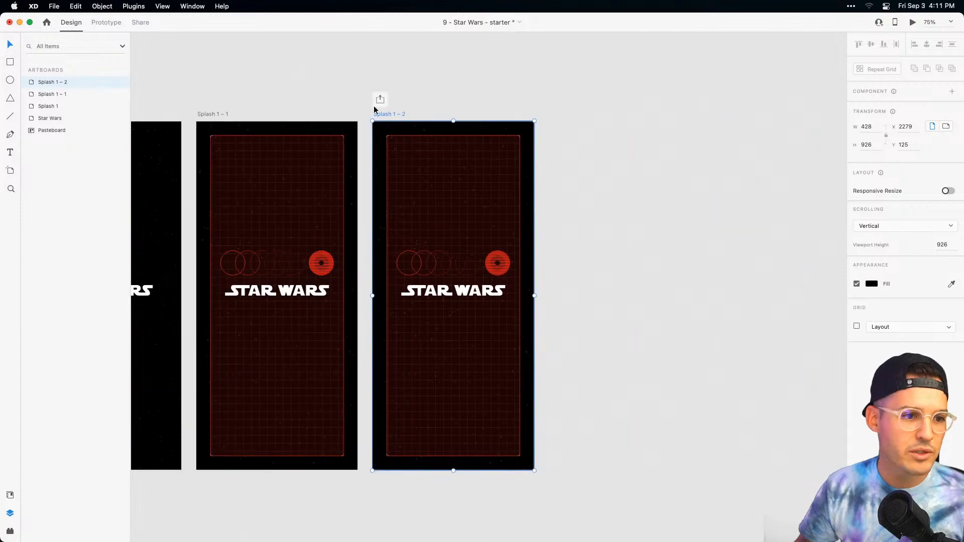
double_click(44, 83)
text(Home)
key(Return)
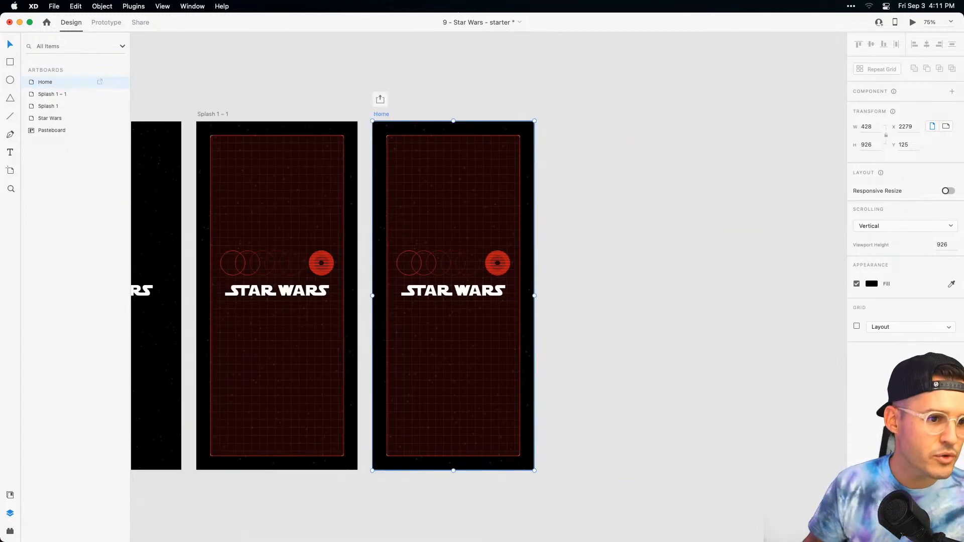
Rename the Splash 1 – 1 artboard as Splash 2.
double_click(50, 95)
click(414, 59)
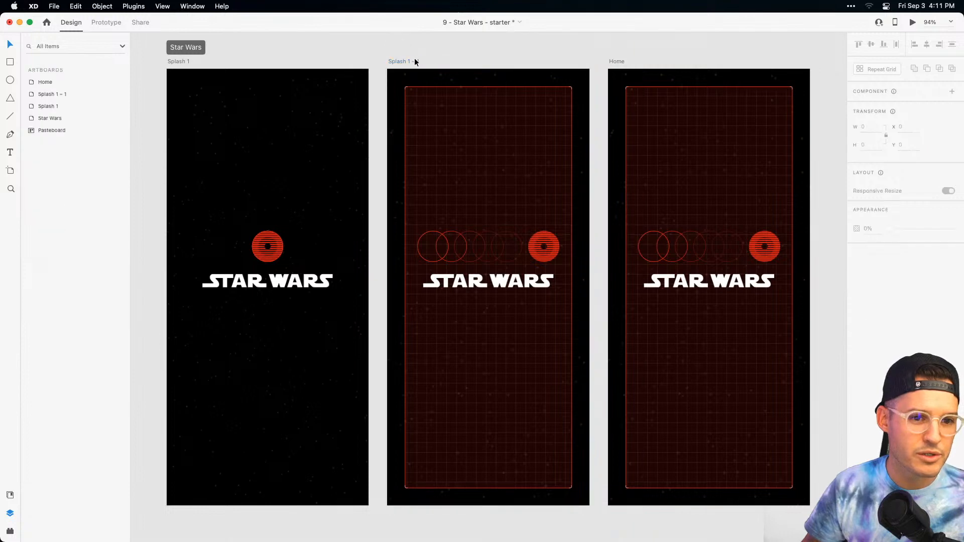
click(414, 59)
double_click(55, 95)
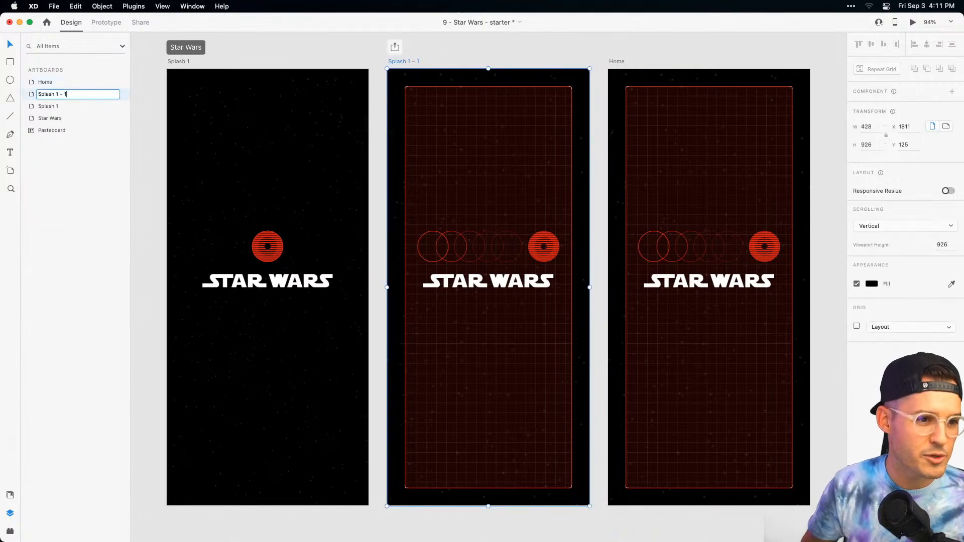
text(Splash 2)
key(Return)
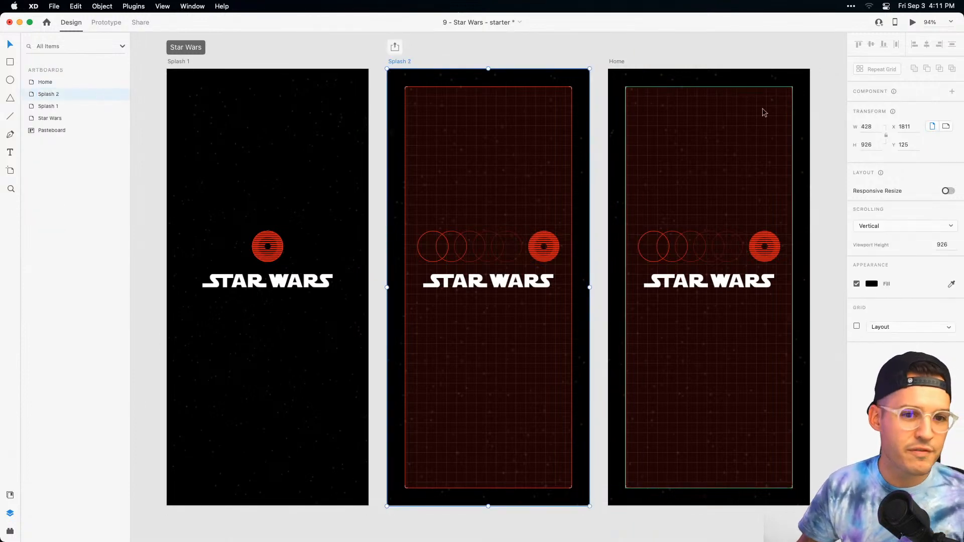
Examine the Death Star group and the corner, outline, box and grid mask layers of the Home artboard's panel component.
click(709, 56)
scroll(687, 60, right, 1)
click(687, 96)
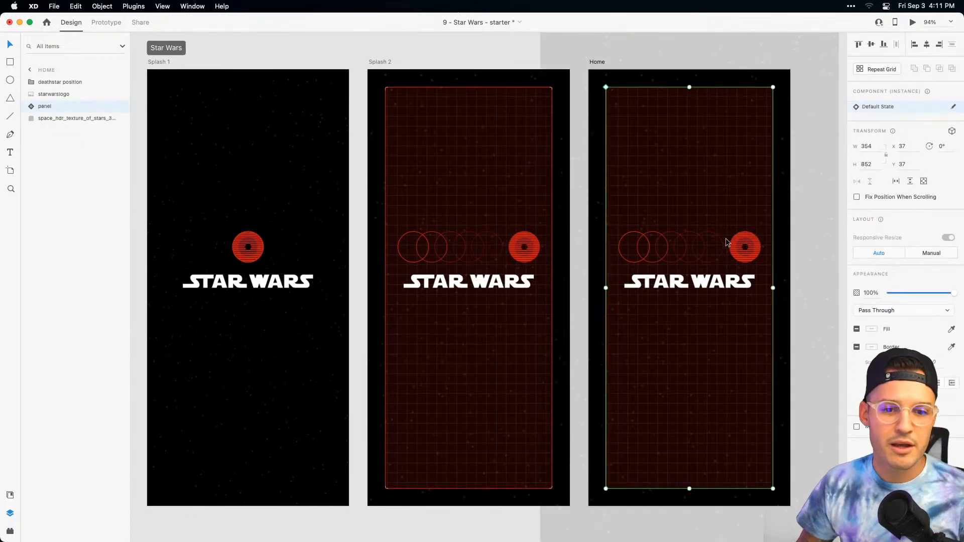
click(743, 247)
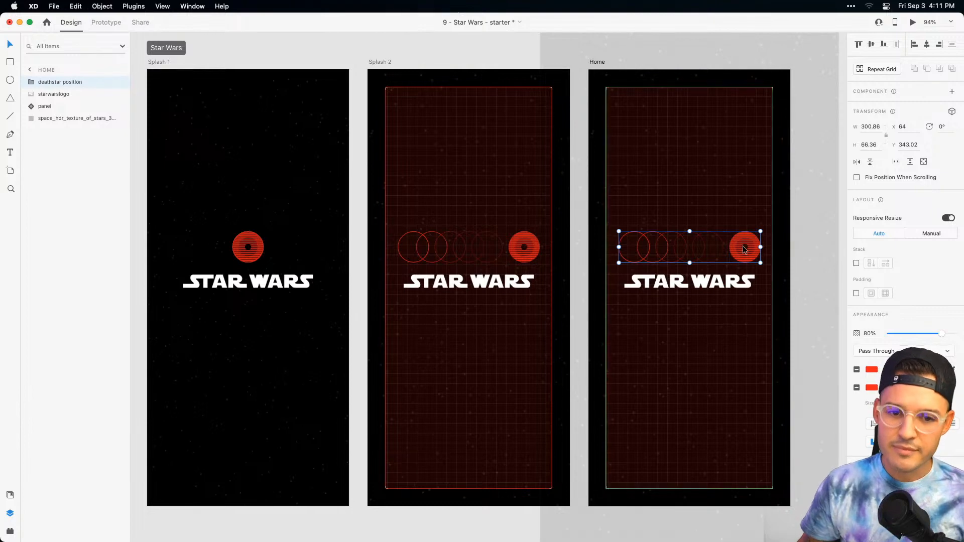
double_click(713, 196)
click(53, 190)
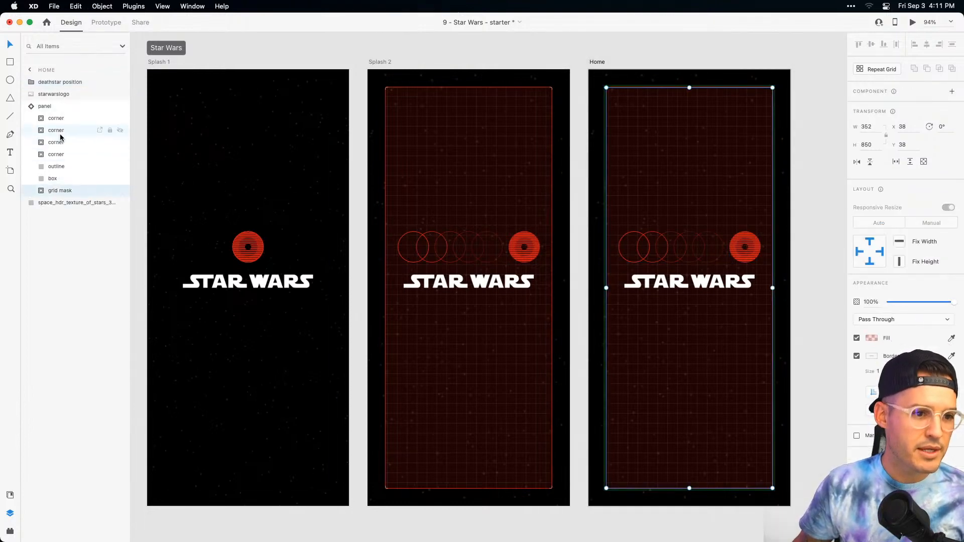
shift+click(56, 120)
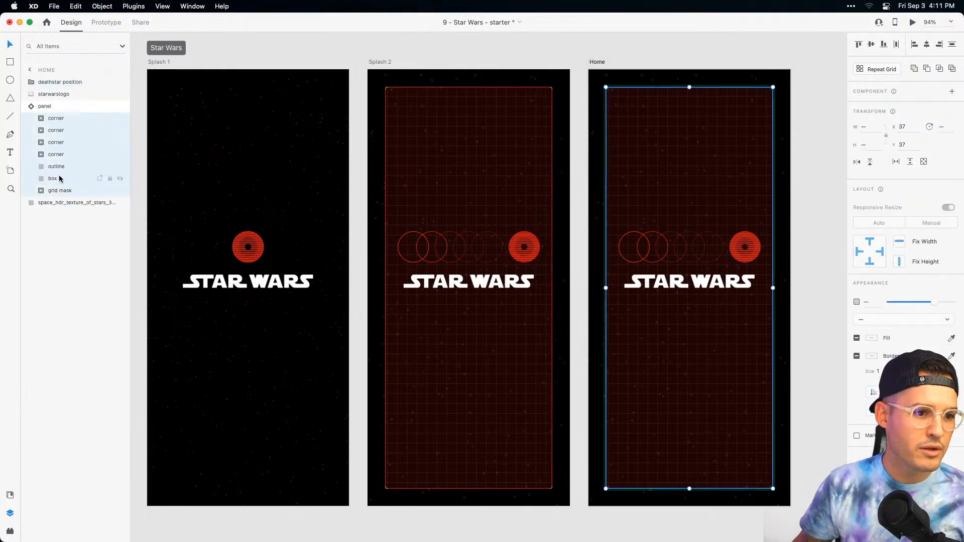
key(Escape)
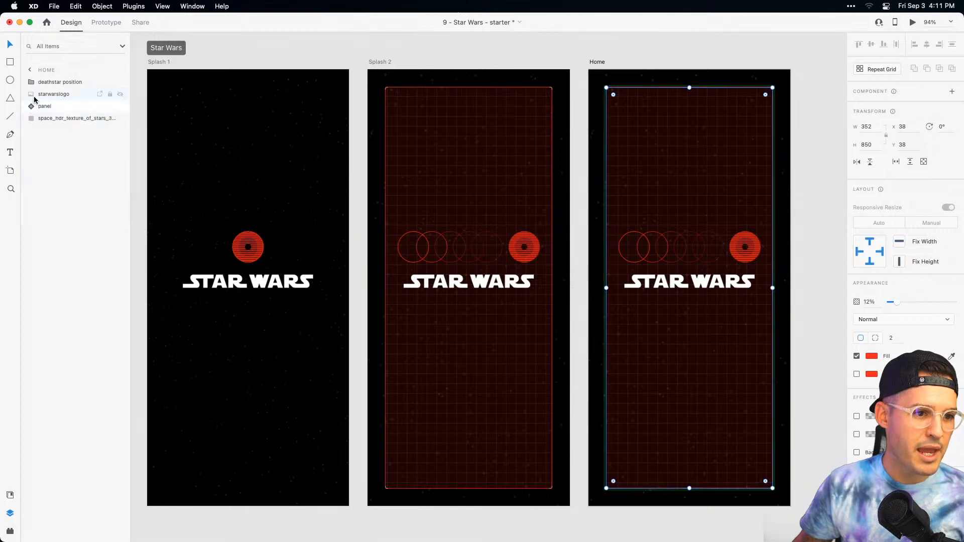
Center all layers of the Home artboard's deathstar position group horizontally on each other and shrink the group to about 16 × 16.
click(31, 82)
click(60, 95)
shift+click(62, 165)
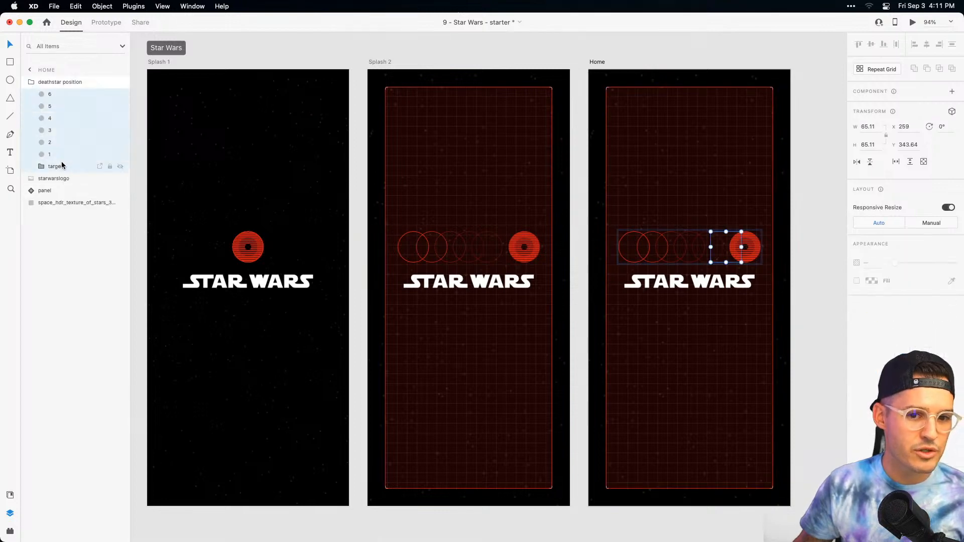
click(927, 44)
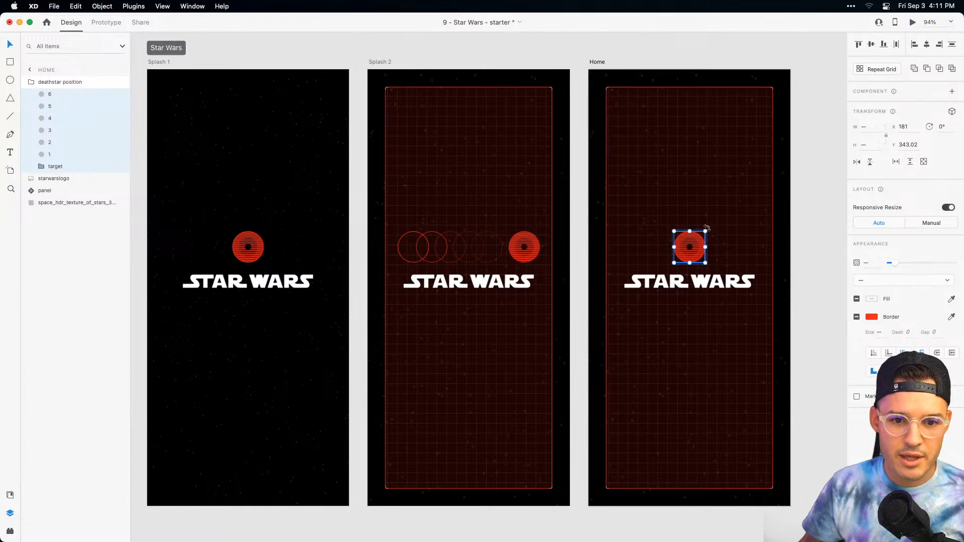
key(Escape)
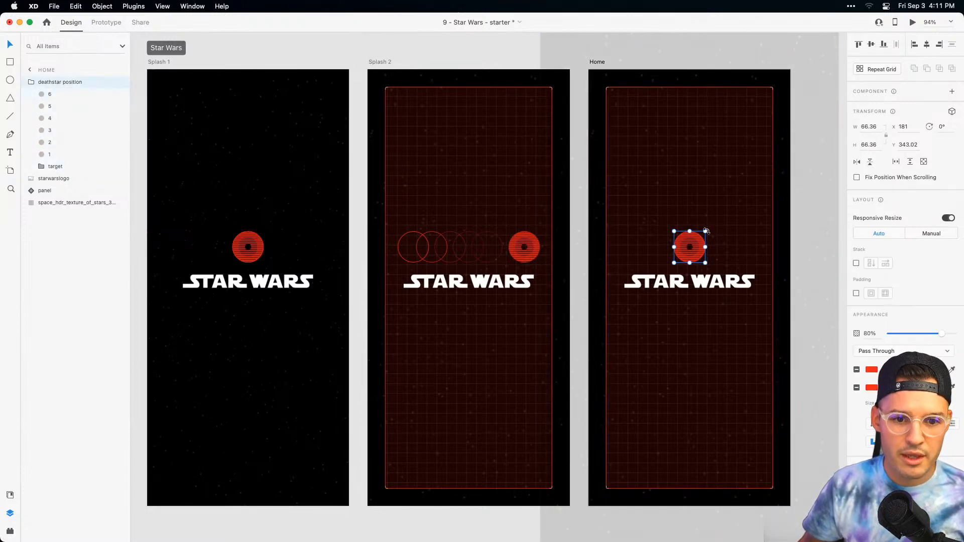
drag(707, 230, 693, 243)
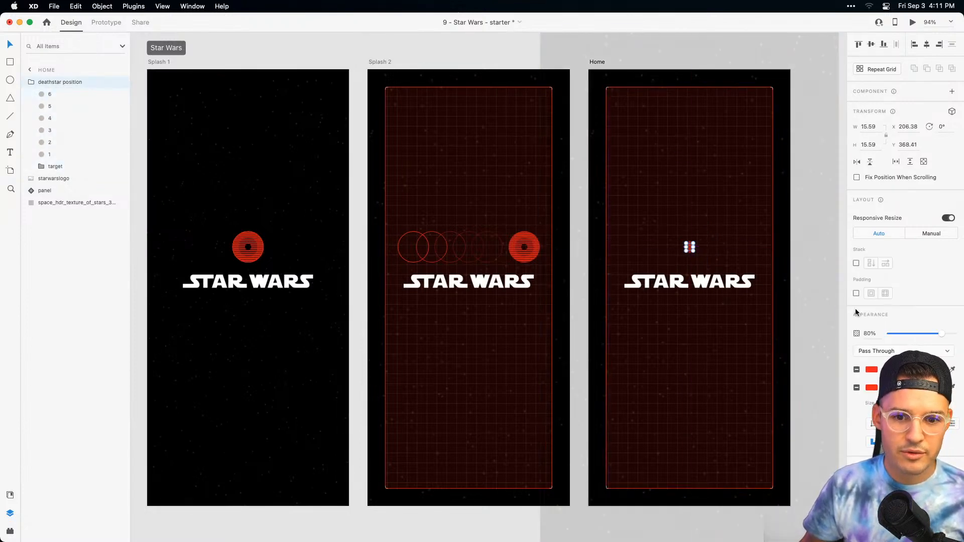
Move the Star Wars logo to the top of the Home artboard and resize the panel below it to 354 × 165 at Y 97.
drag(710, 283, 689, 115)
click(698, 151)
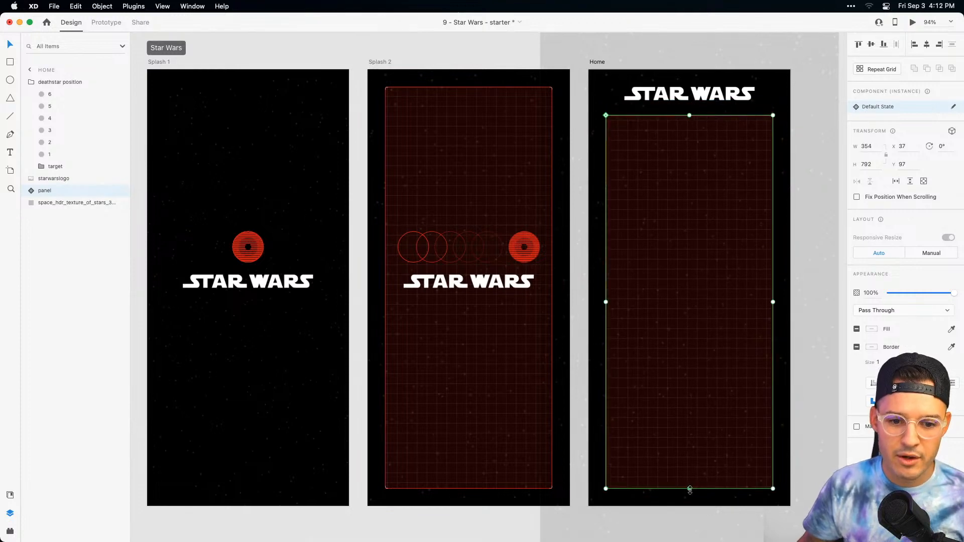
drag(689, 489, 689, 193)
click(691, 165)
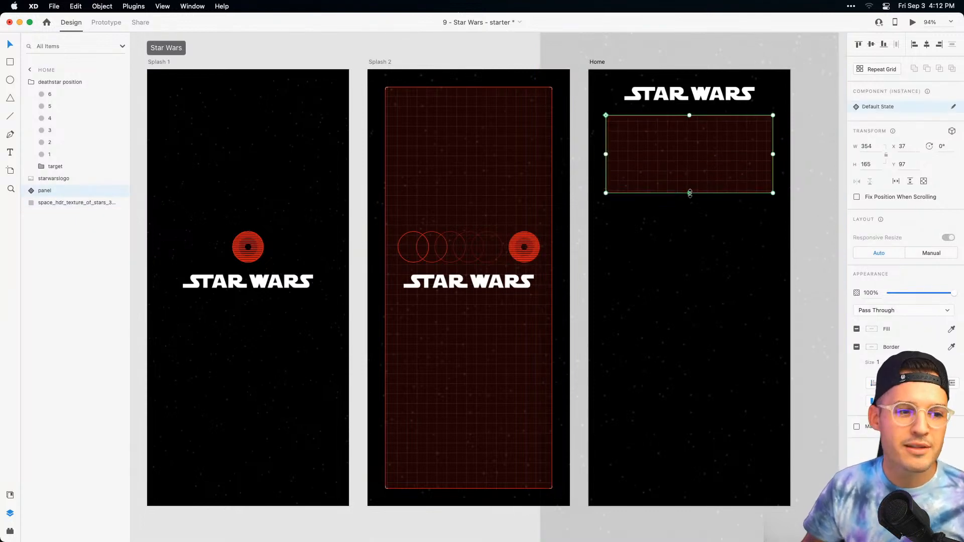
Expand the resized panel component on Home and inspect its outline, box and grid mask layers.
click(32, 191)
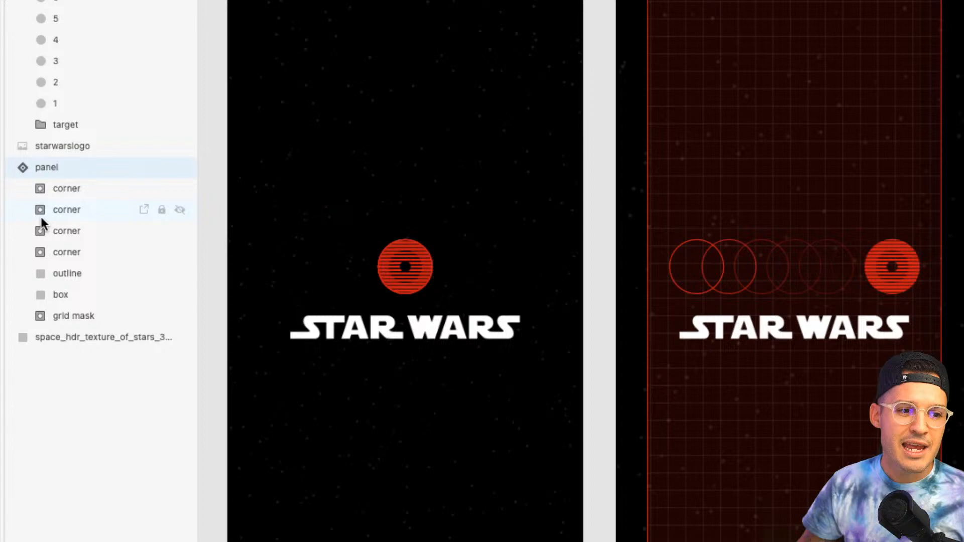
click(77, 274)
click(75, 291)
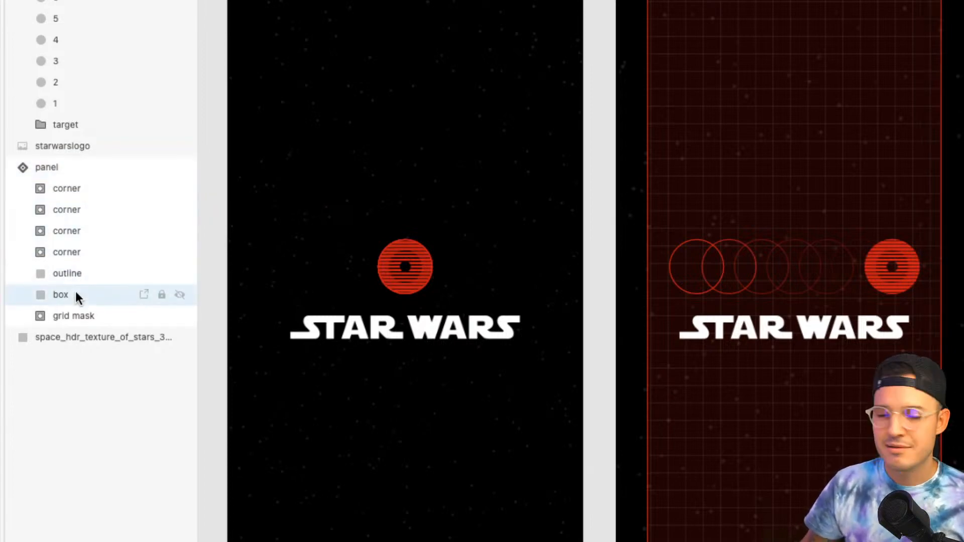
scroll(452, 300, right, 15)
scroll(453, 306, up, 5)
scroll(453, 307, left, 3)
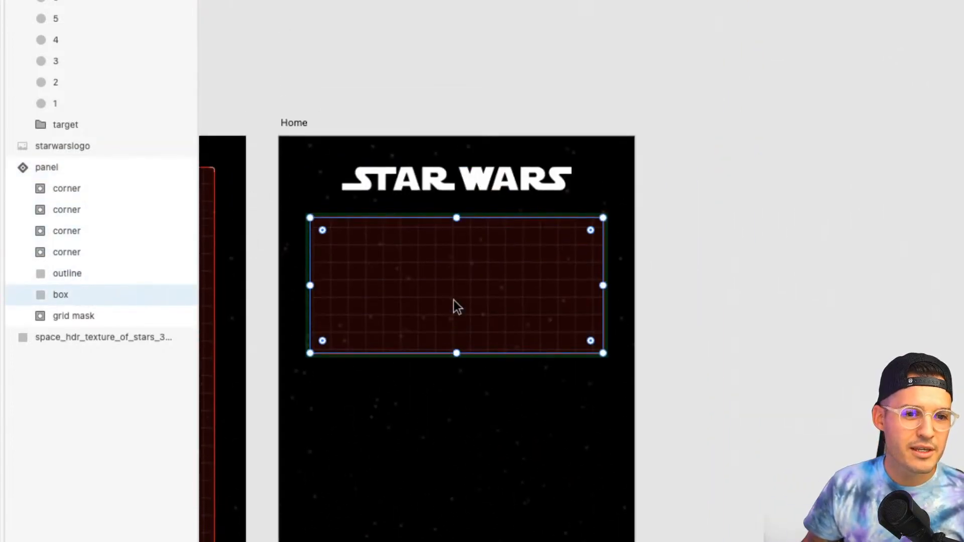
click(117, 319)
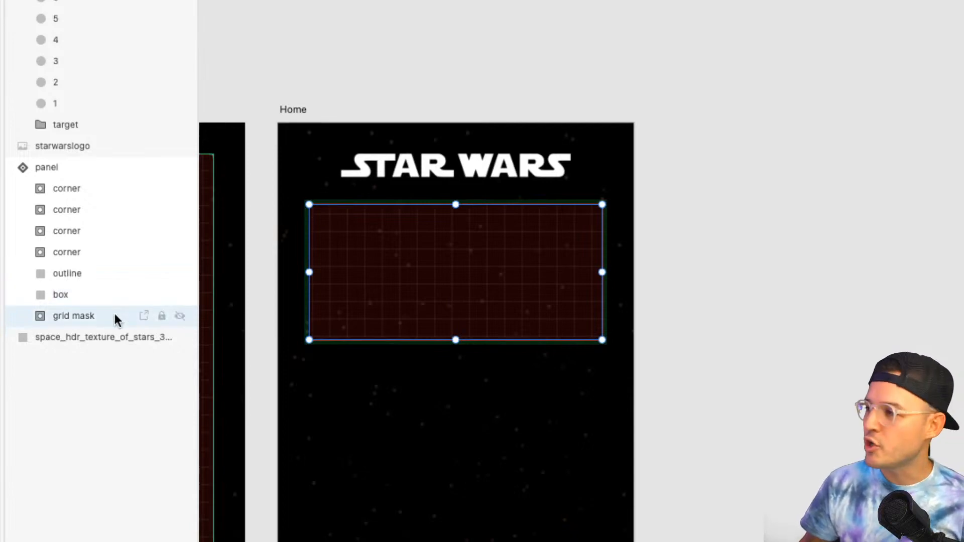
Examine the grid mask, repeat grid and rows layers of Home's panel, and view the panel's corner detail up close.
click(49, 317)
click(80, 350)
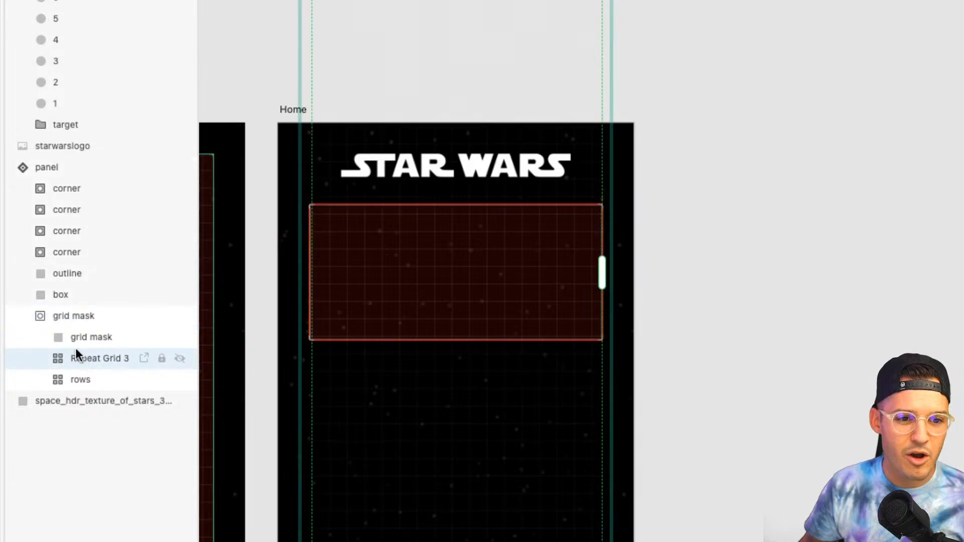
click(77, 374)
click(82, 340)
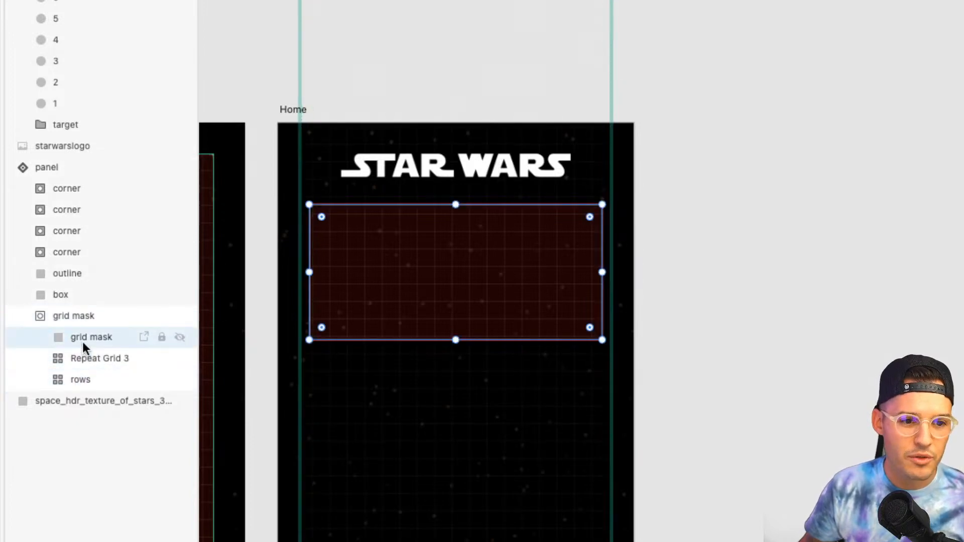
click(41, 316)
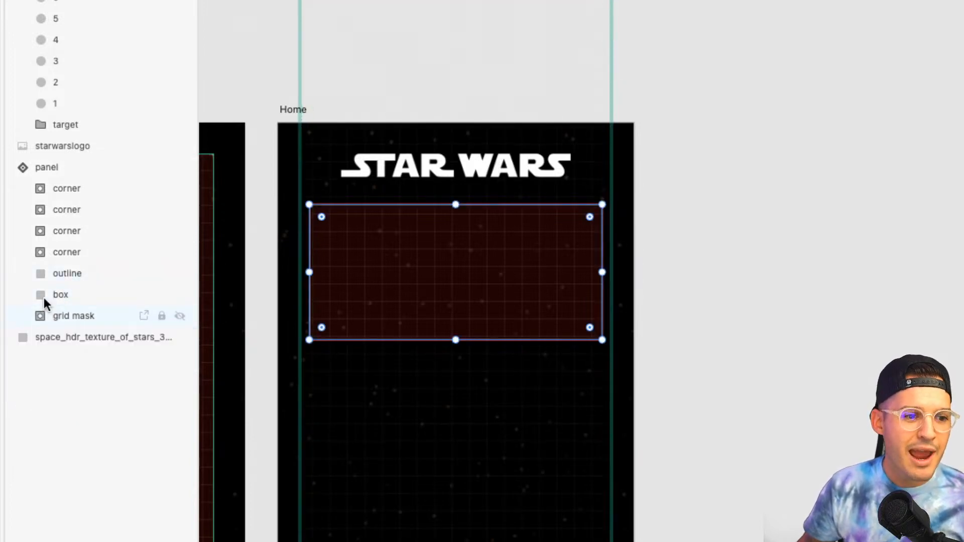
click(23, 167)
click(779, 253)
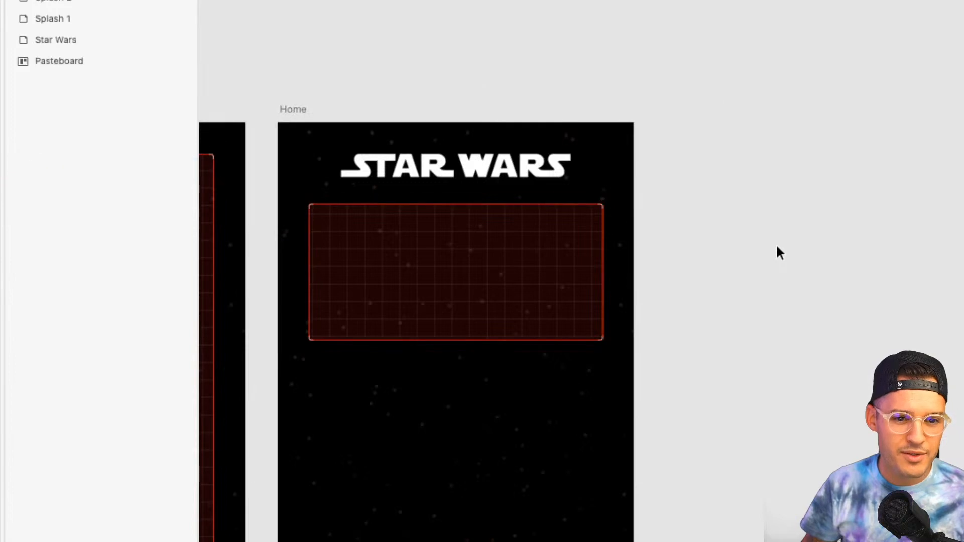
key(z)
drag(638, 188, 572, 230)
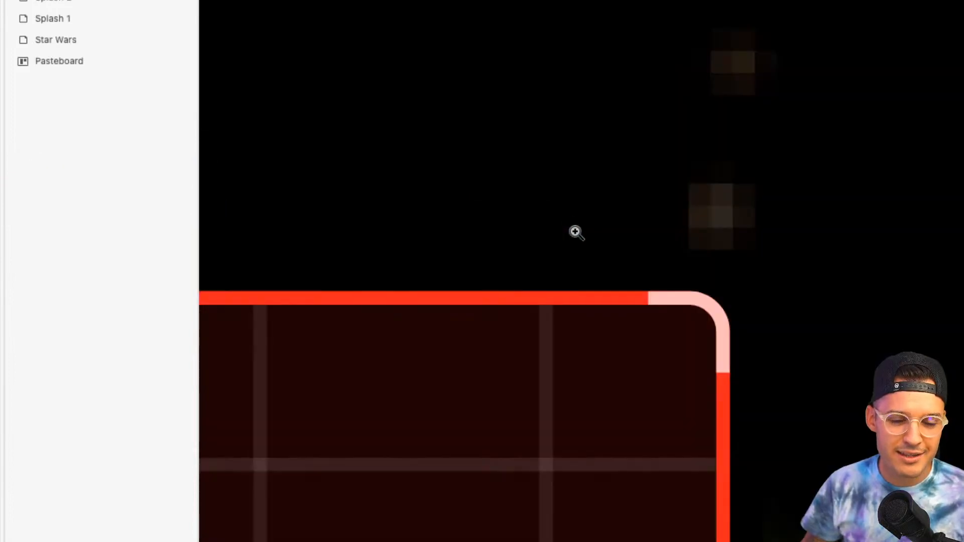
key(super+minus)
key(super+minus)
key(super+minus)
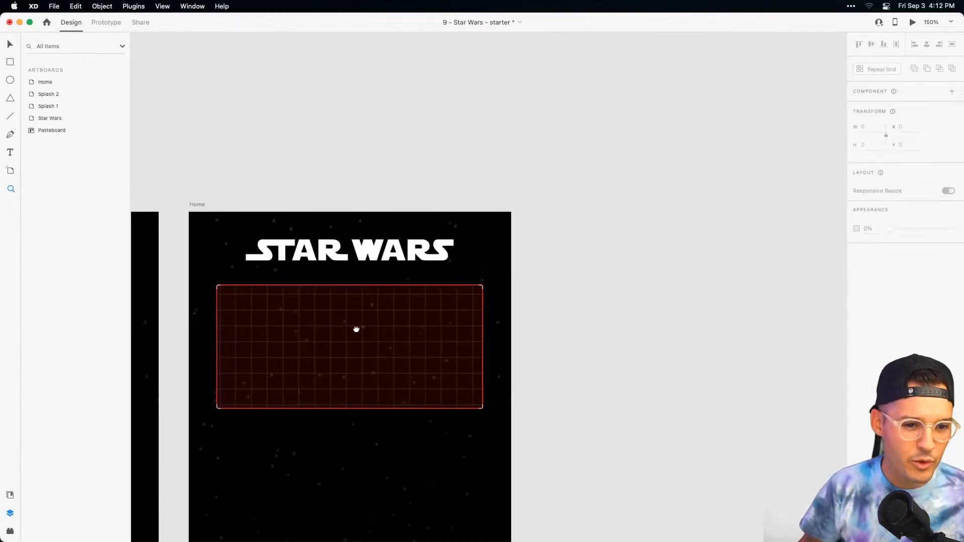
drag(356, 329, 596, 207)
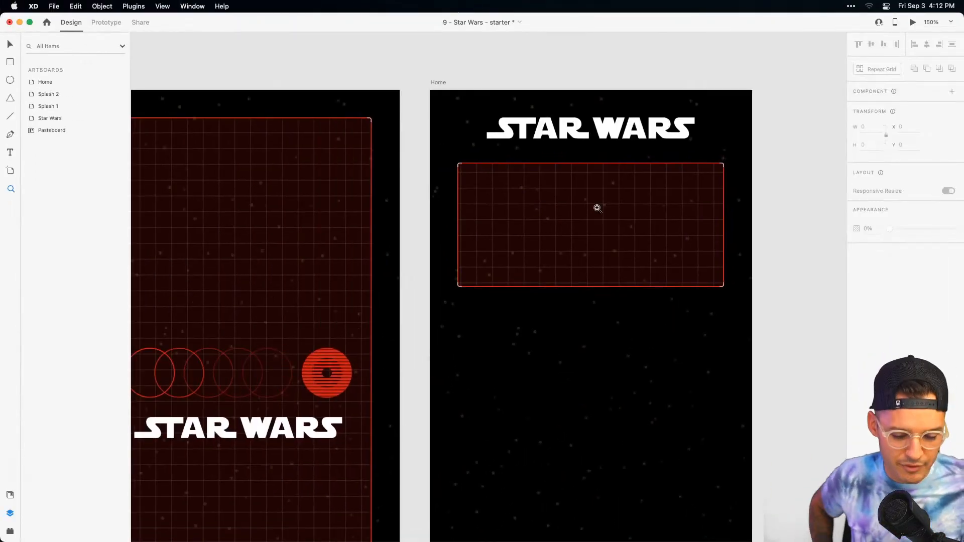
Try stretching the Home artboard's panel taller twice, undoing each resize.
key(v)
drag(542, 221, 557, 213)
click(557, 215)
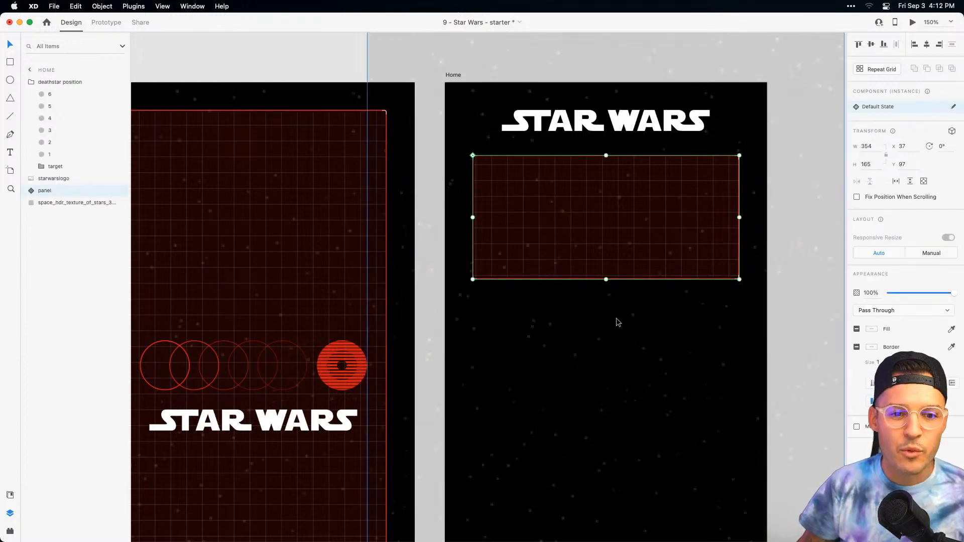
drag(606, 281, 617, 327)
key(super+z)
drag(605, 280, 634, 330)
key(super+z)
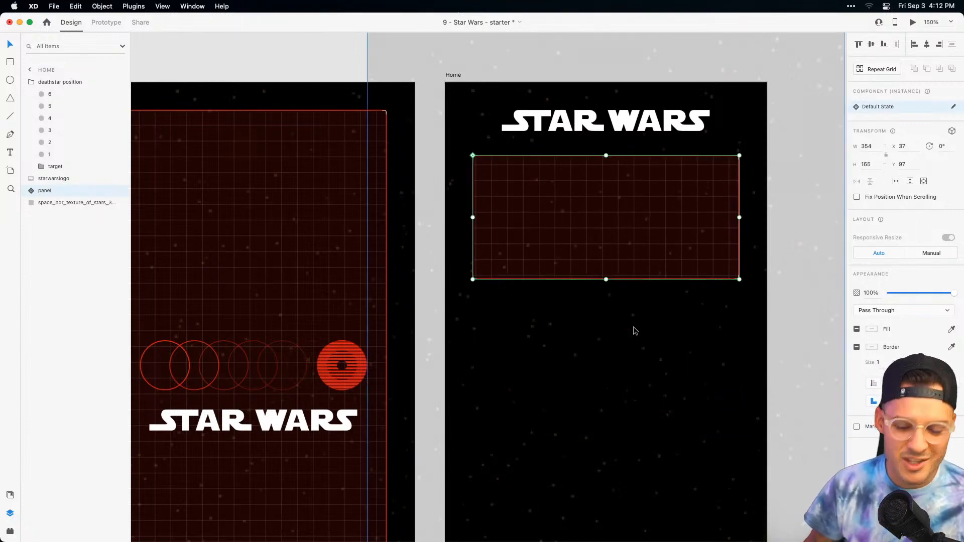
Move the Star Wars reference artboard directly to the right of the Home artboard at X 2726, Y 125.
key(super+minus)
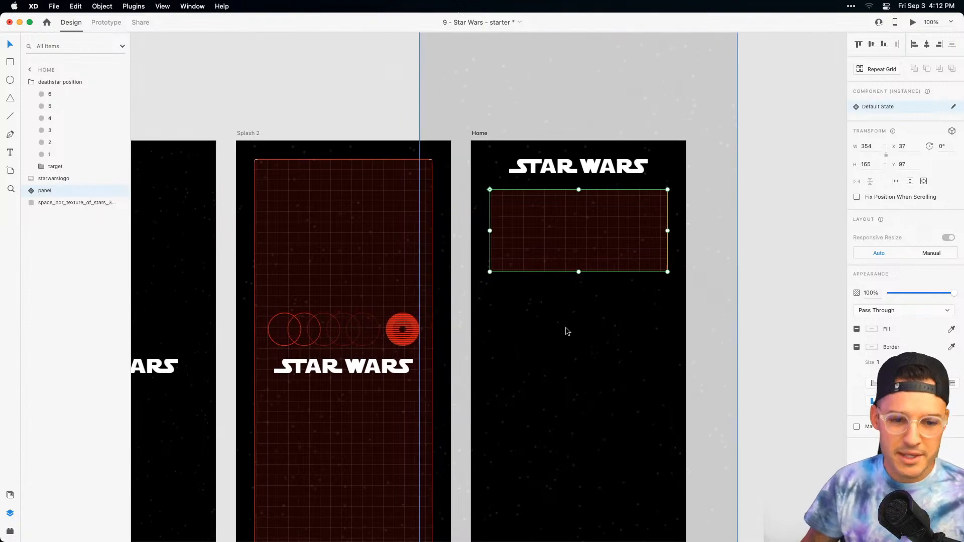
key(super+0)
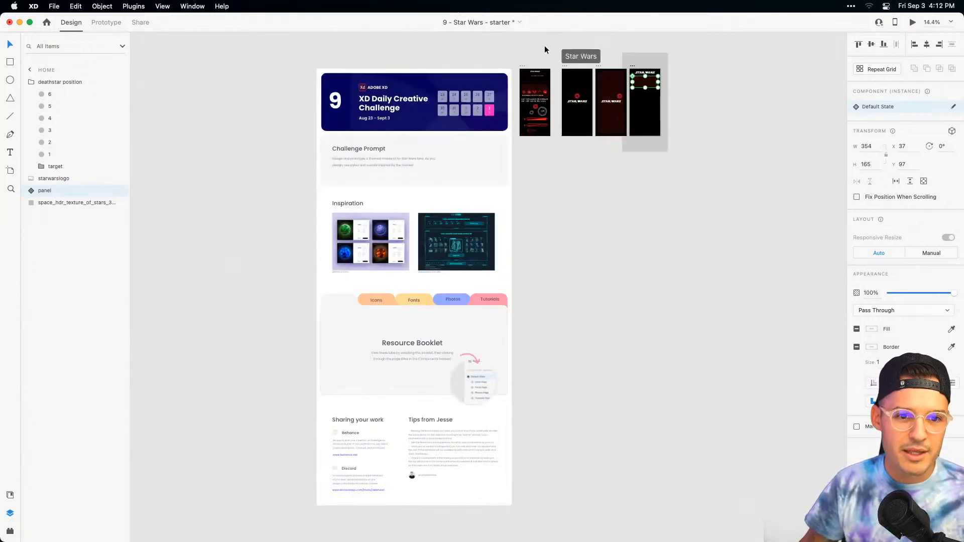
drag(523, 66, 676, 76)
key(z)
drag(693, 64, 627, 106)
drag(596, 166, 582, 135)
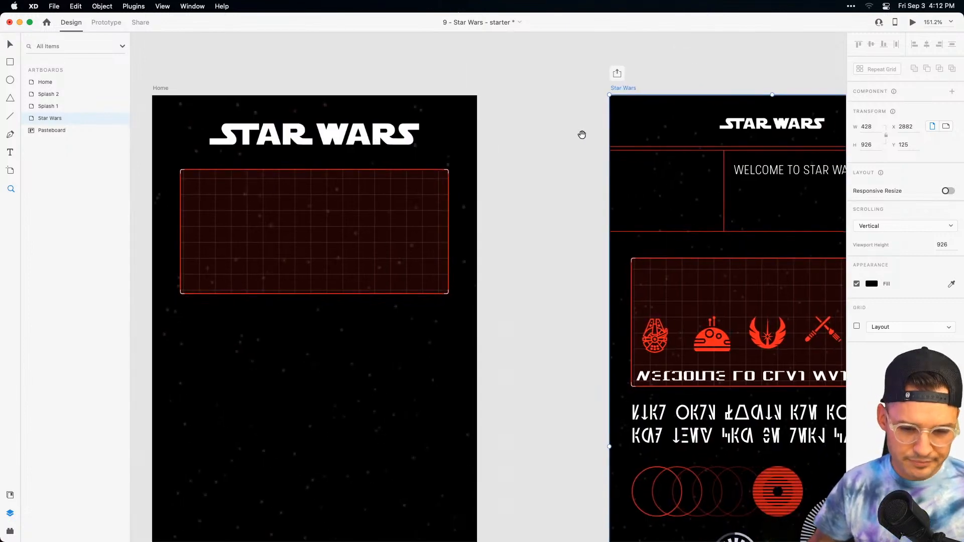
drag(625, 90, 514, 43)
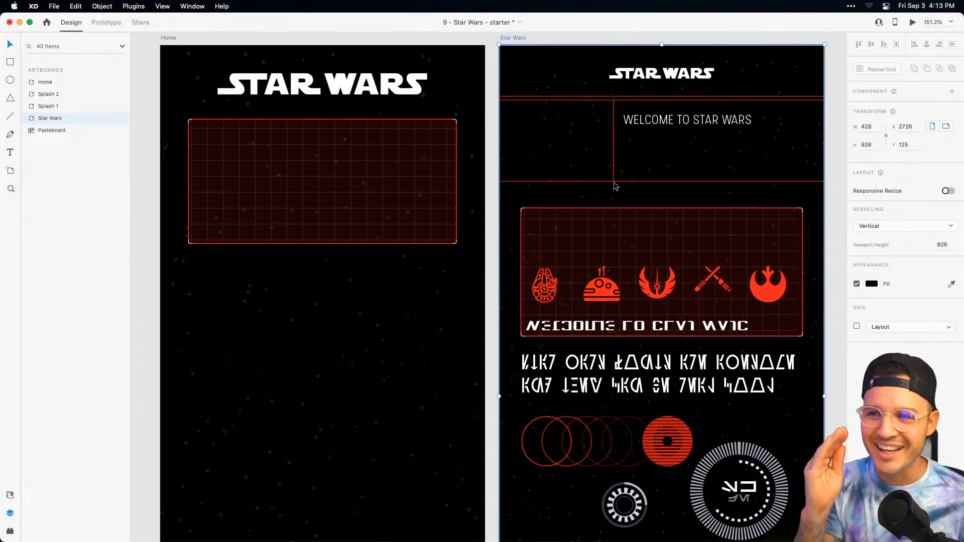
Move the Rebel Alliance icon from the Star Wars artboard into the grid panel on Home.
scroll(650, 372, down, 2)
scroll(649, 372, up, 2)
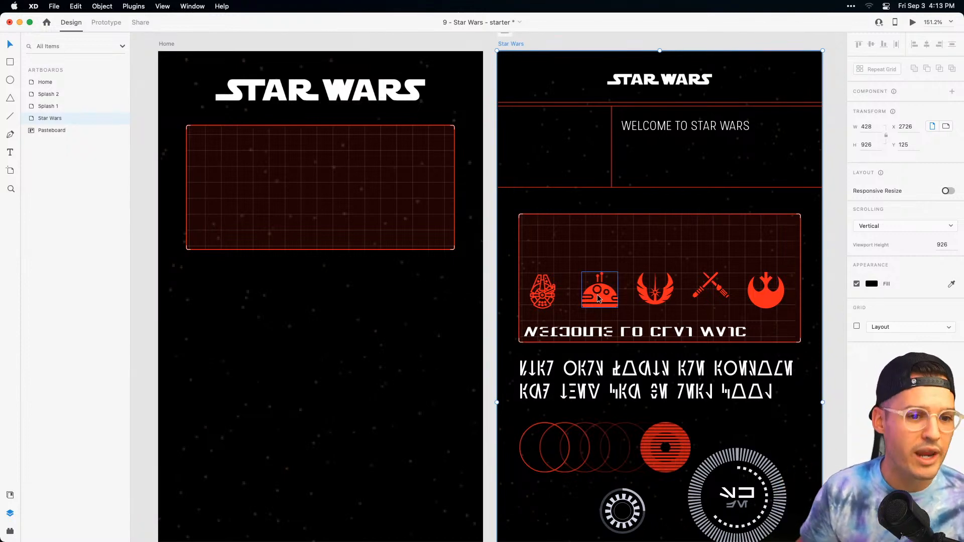
scroll(362, 284, right, 2)
scroll(421, 300, left, 2)
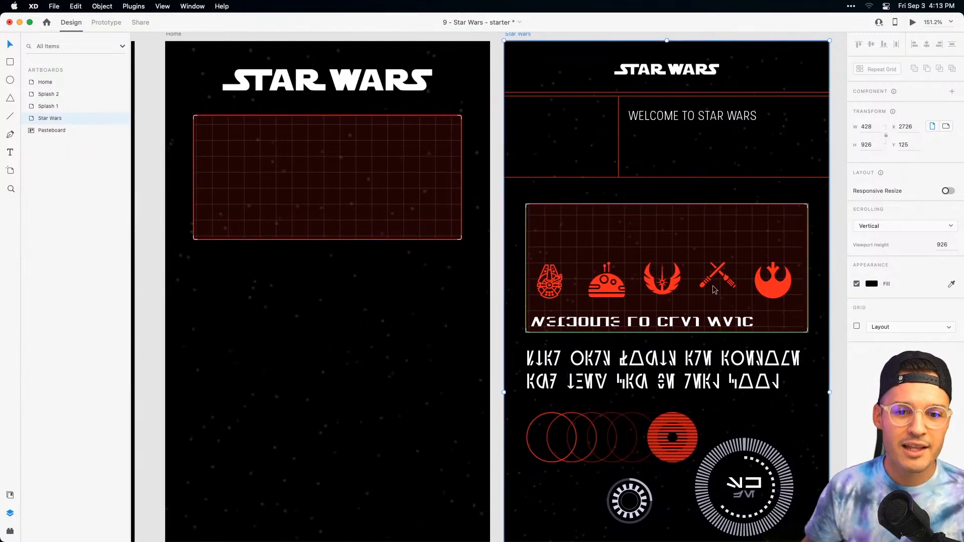
click(776, 291)
drag(776, 290, 325, 193)
Shrink the Home artboard's Star Wars logo to 180 × 18 about its centre and nudge it up to Y 35.
click(717, 119)
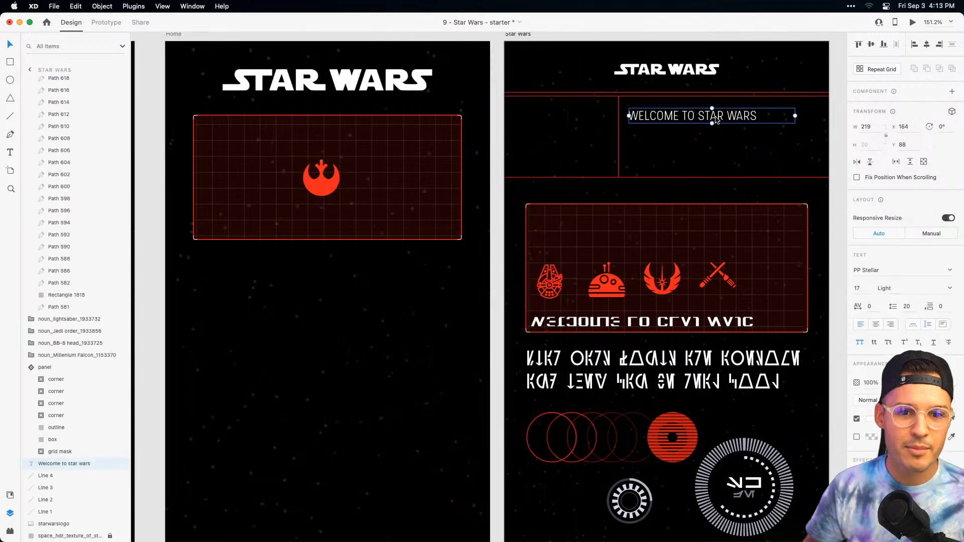
click(430, 89)
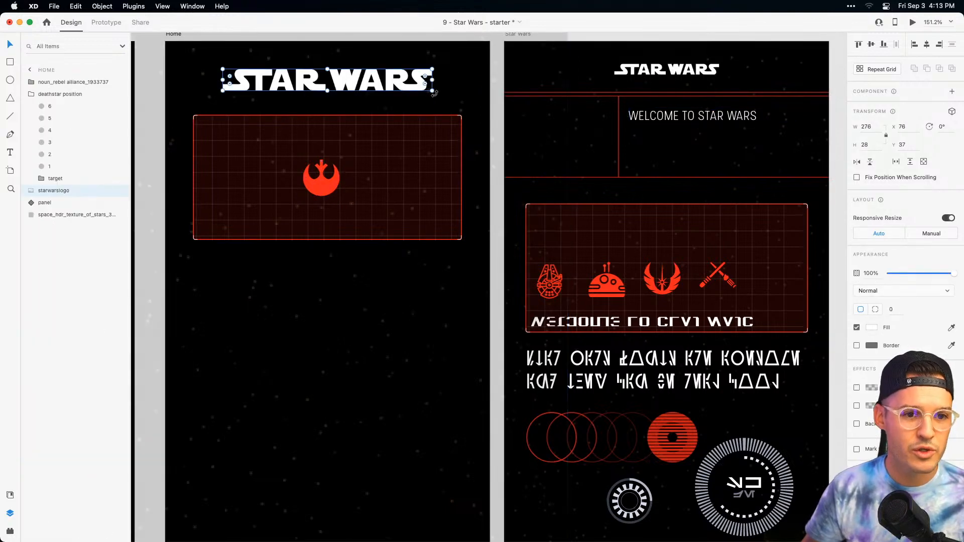
drag(433, 92, 416, 89)
key(Up)
key(Up)
key(Up)
key(Up)
key(Up)
key(Up)
key(Up)
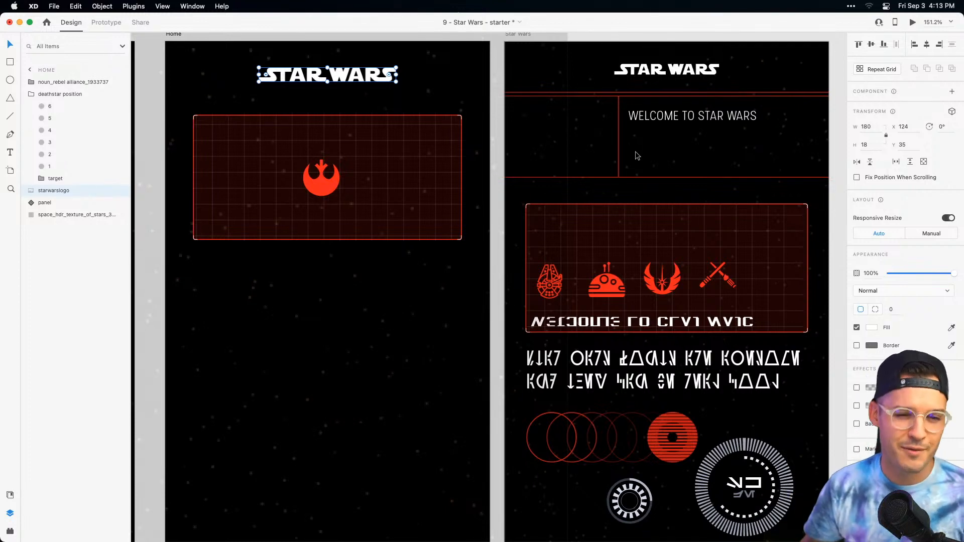
Copy the header lines and welcome text from the Star Wars artboard and lock Home's star texture background.
drag(683, 192, 581, 94)
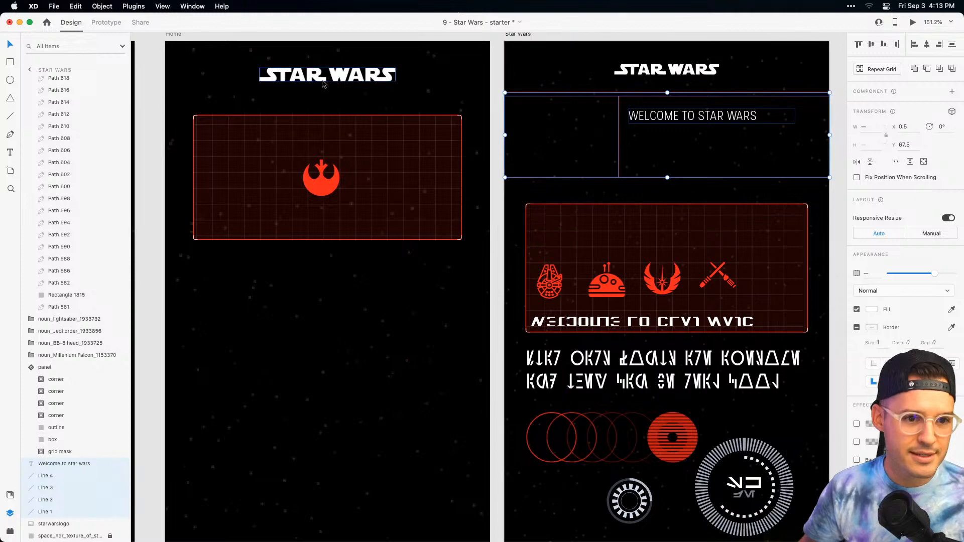
click(406, 183)
click(205, 107)
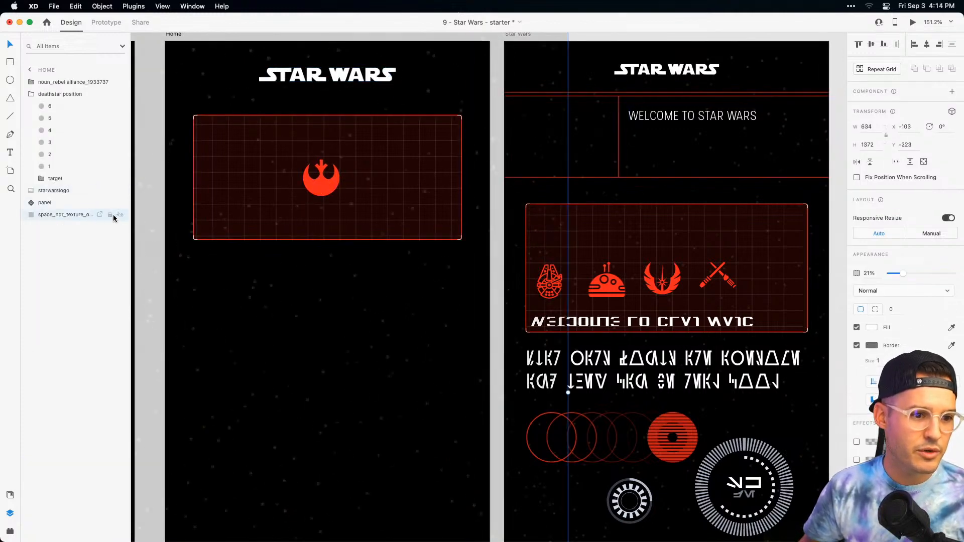
click(110, 215)
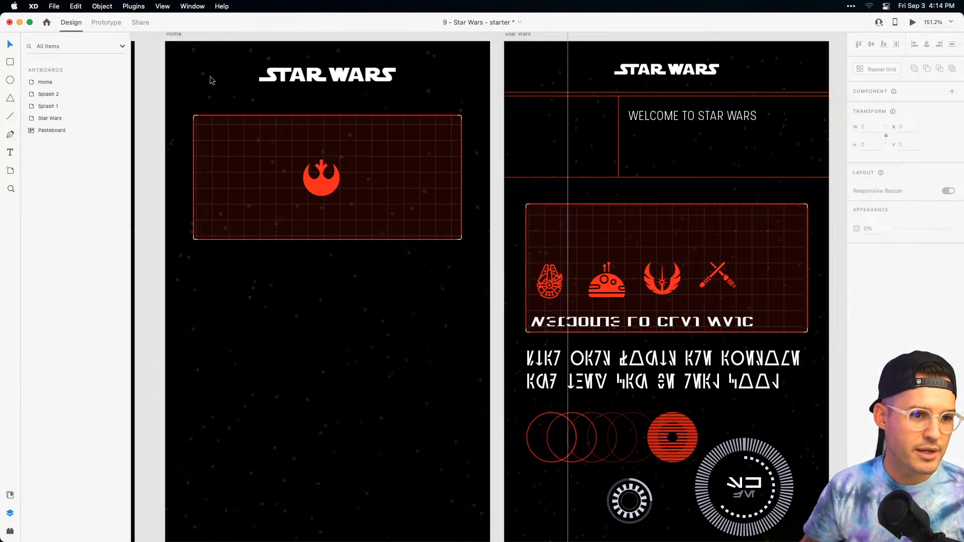
Move Home's panel and Rebel icon down, and paste the copied header lines and welcome text below the logo.
click(308, 173)
drag(309, 173, 309, 382)
click(299, 114)
key(super+v)
scroll(306, 116, left, 1)
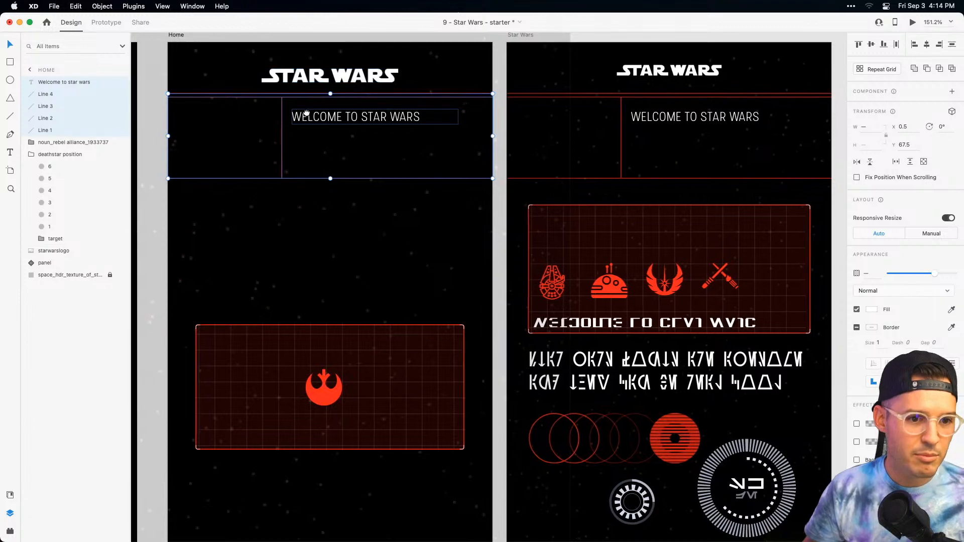
click(341, 242)
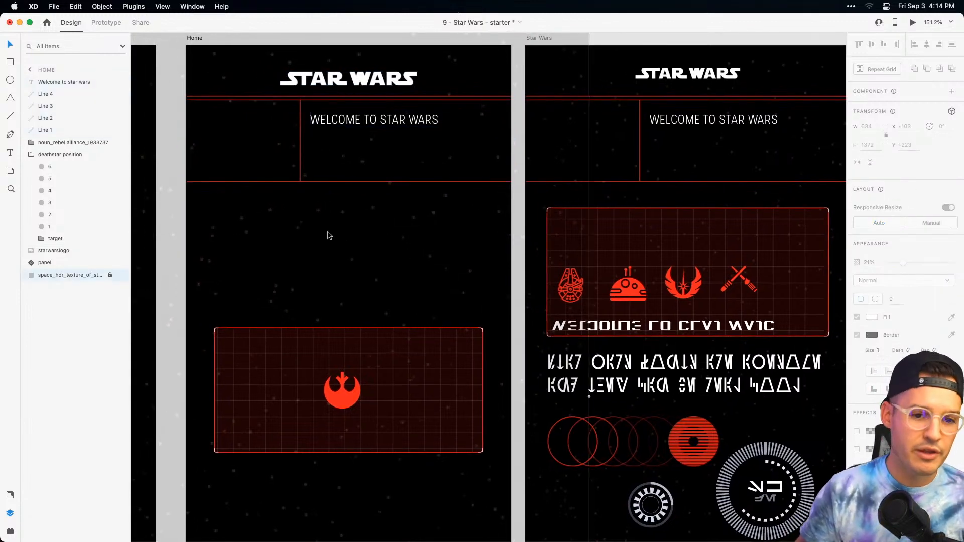
Place the large radial graphic, reduced, in the empty cell of Home's header and duplicate the welcome text just above the panel.
click(775, 509)
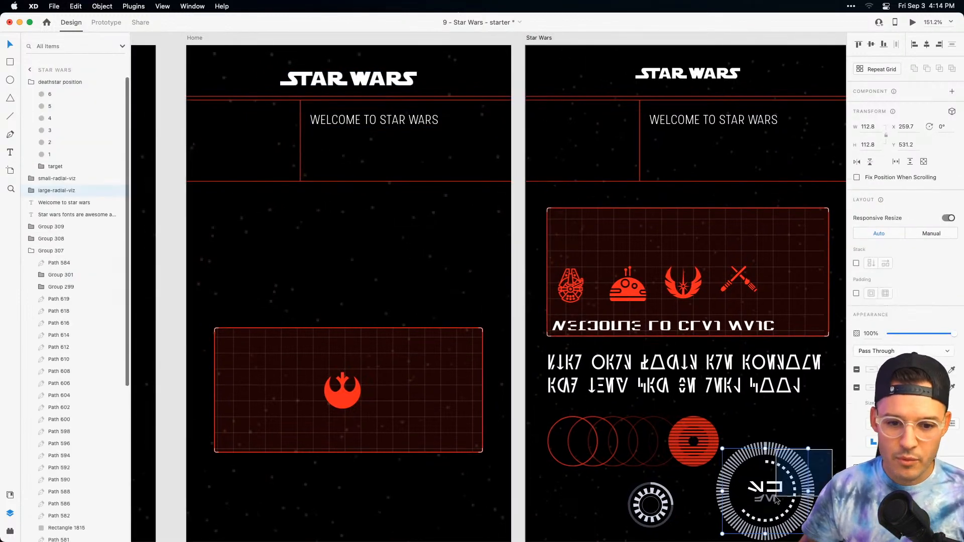
drag(775, 509, 257, 149)
key(super+z)
click(390, 122)
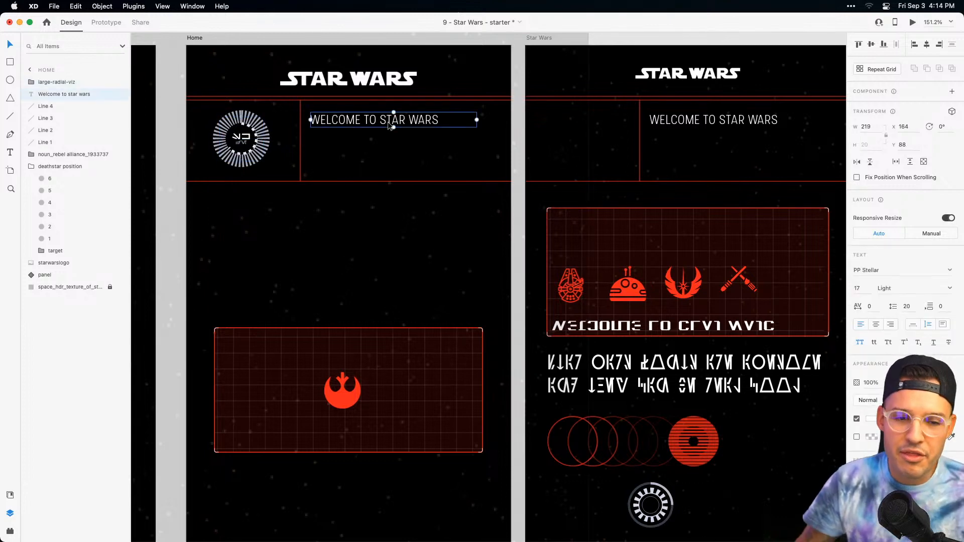
drag(390, 122, 346, 303)
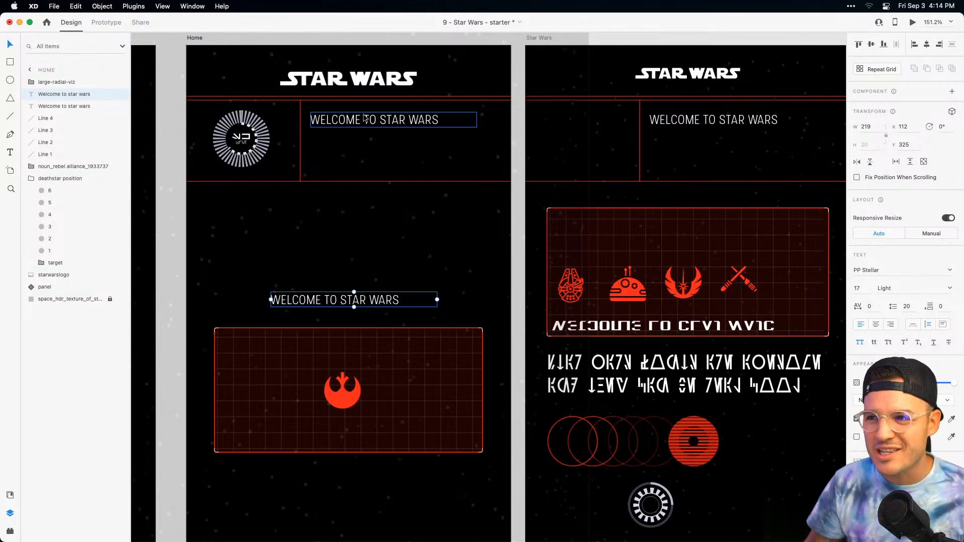
Draw a 15-unit-tall vertical line below the header's welcome text with a #FFFFFF border and 38% opacity.
key(super+plus)
key(super+plus)
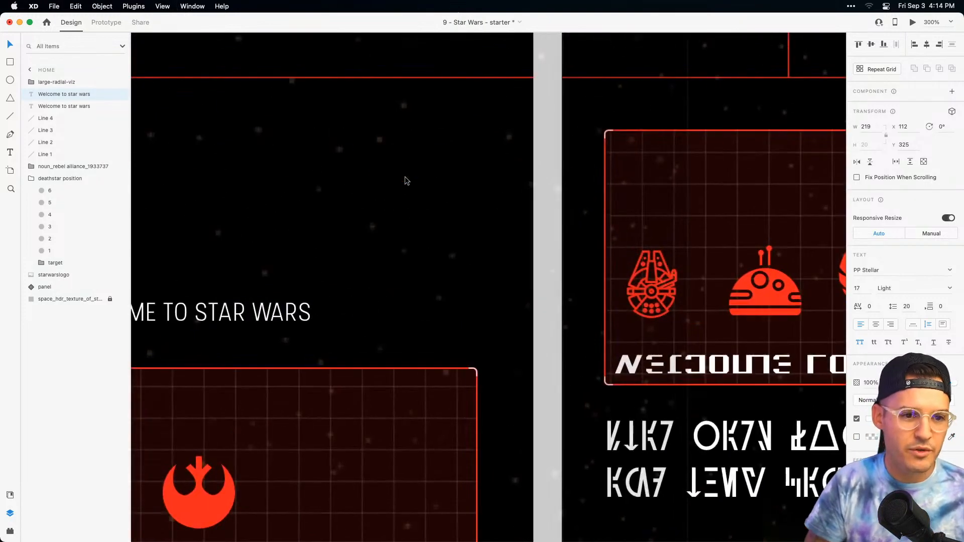
drag(474, 181, 710, 370)
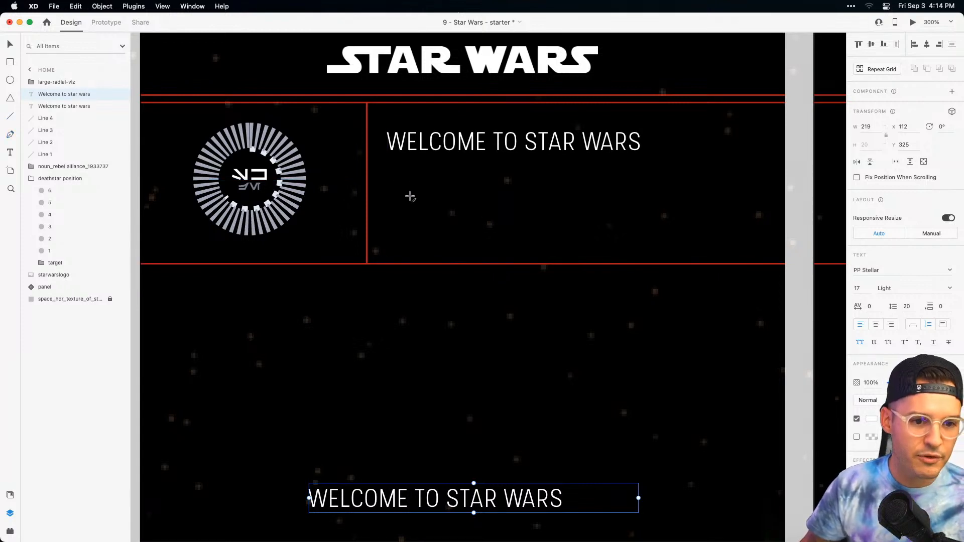
drag(410, 196, 410, 219)
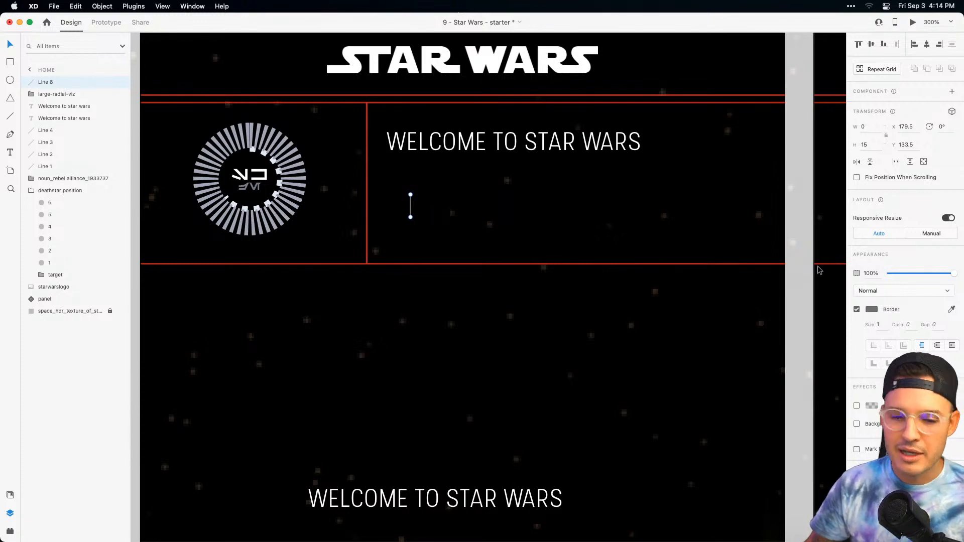
click(871, 310)
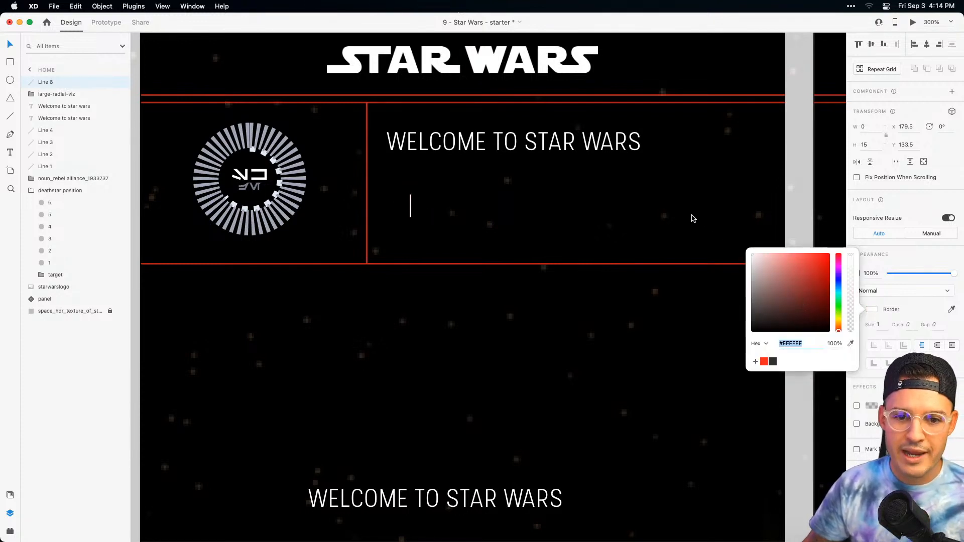
click(913, 277)
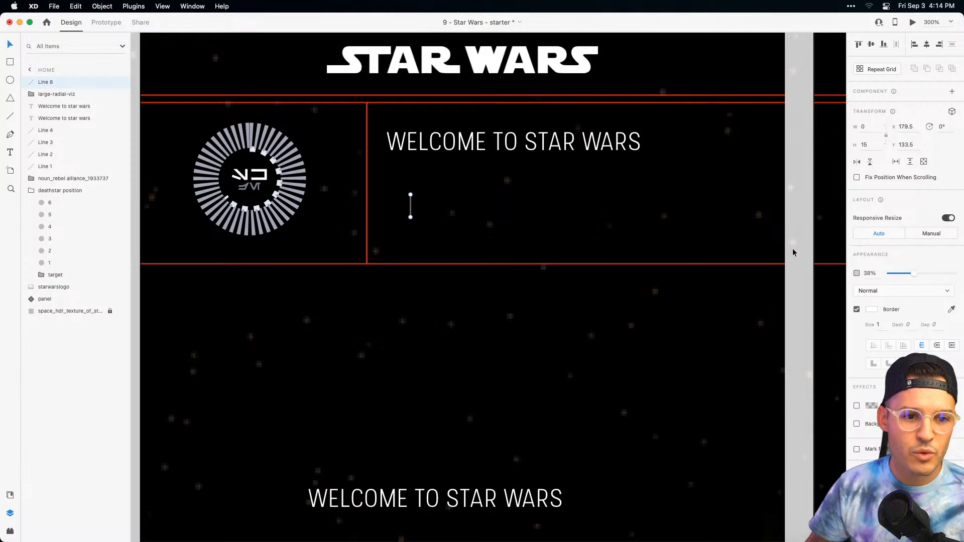
click(449, 219)
Position the line at X 163.5, Y 146.5 and repeat it as a grid of evenly spaced ticks about 253 wide.
drag(411, 210, 660, 231)
key(super+r)
click(688, 228)
scroll(698, 225, left, 2)
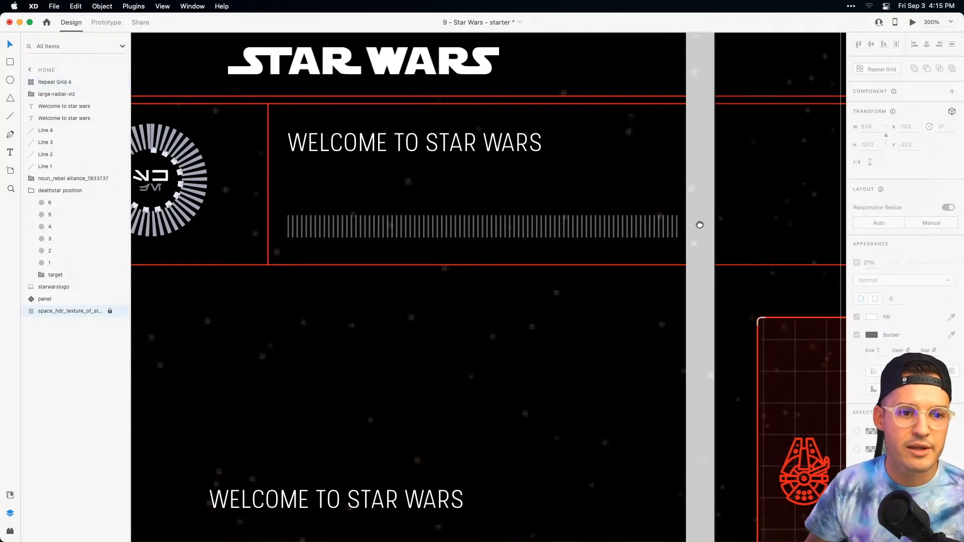
click(346, 230)
drag(349, 228, 371, 230)
scroll(751, 224, right, 5)
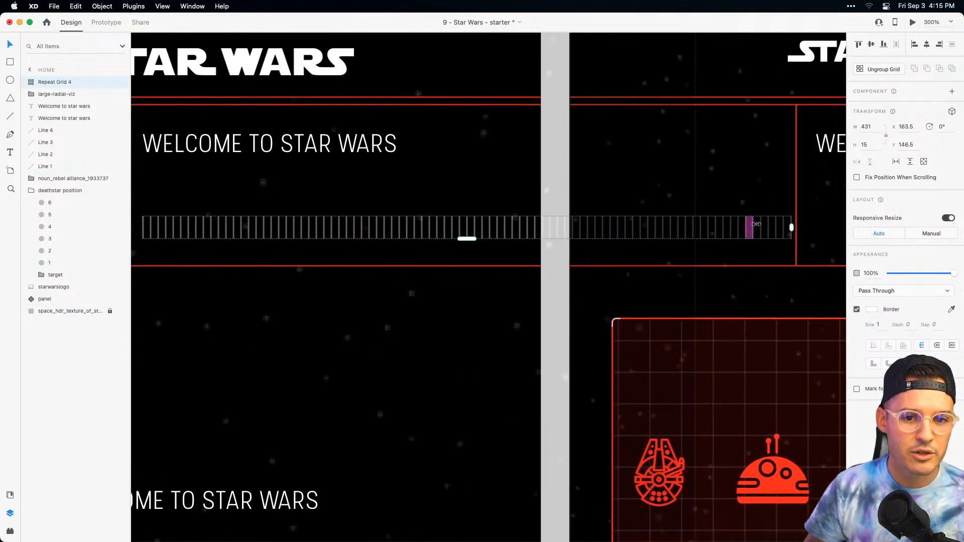
drag(763, 230, 523, 232)
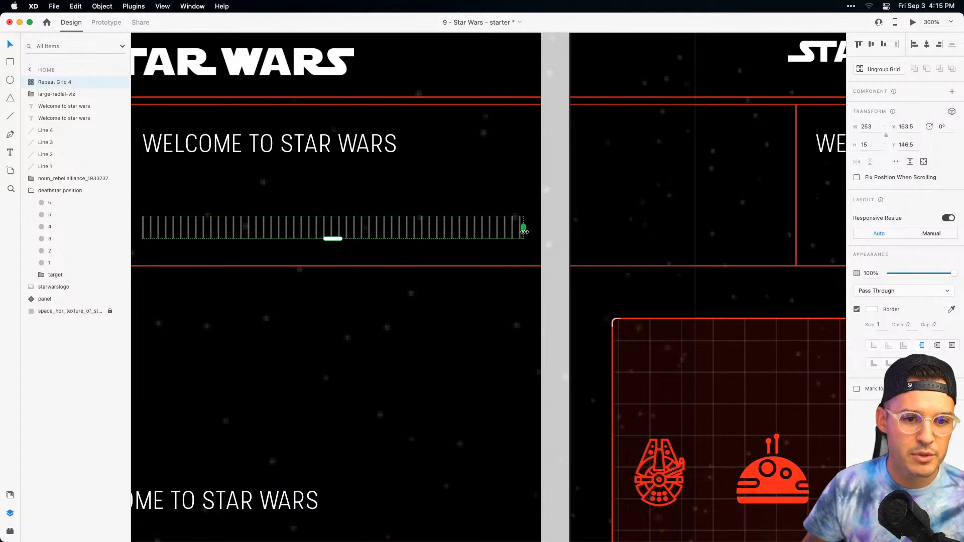
scroll(705, 254, left, 7)
click(707, 278)
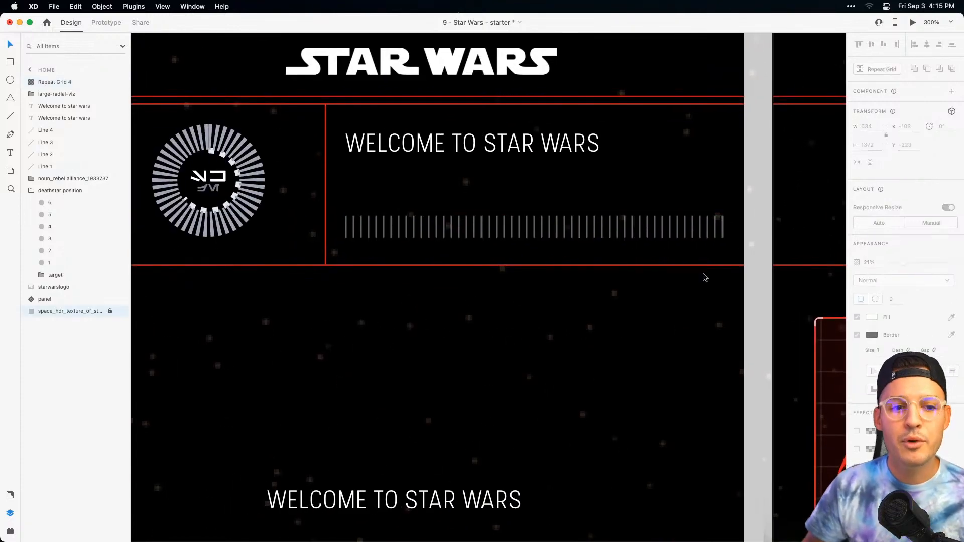
Move the tick row up close beneath the header's welcome text and raise both so the text sits at Y 82.
drag(550, 225, 548, 175)
shift+click(534, 143)
drag(534, 144, 534, 134)
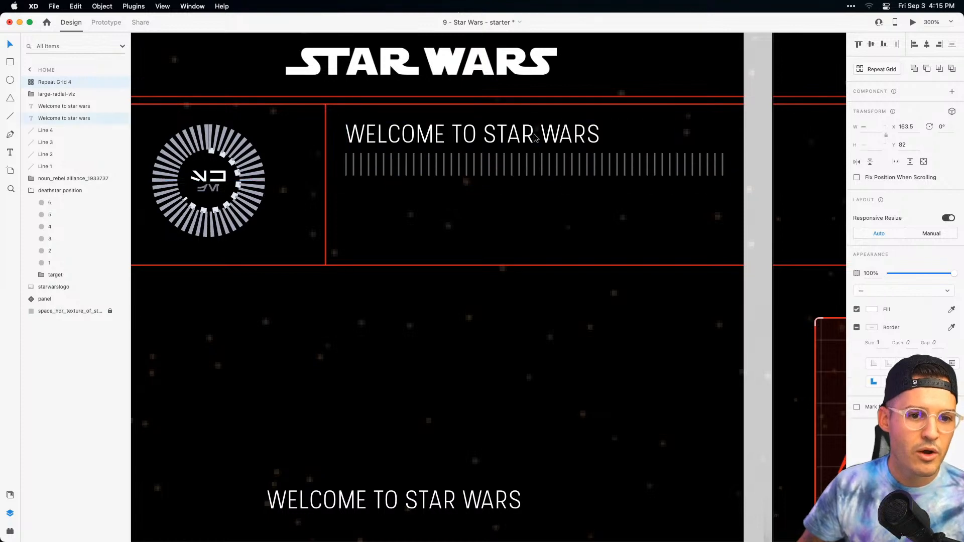
Change the header text to "Welcome to the Star Wars Fan App" and move the tick row below it to Y 127.
click(532, 150)
click(529, 141)
double_click(526, 143)
click(495, 136)
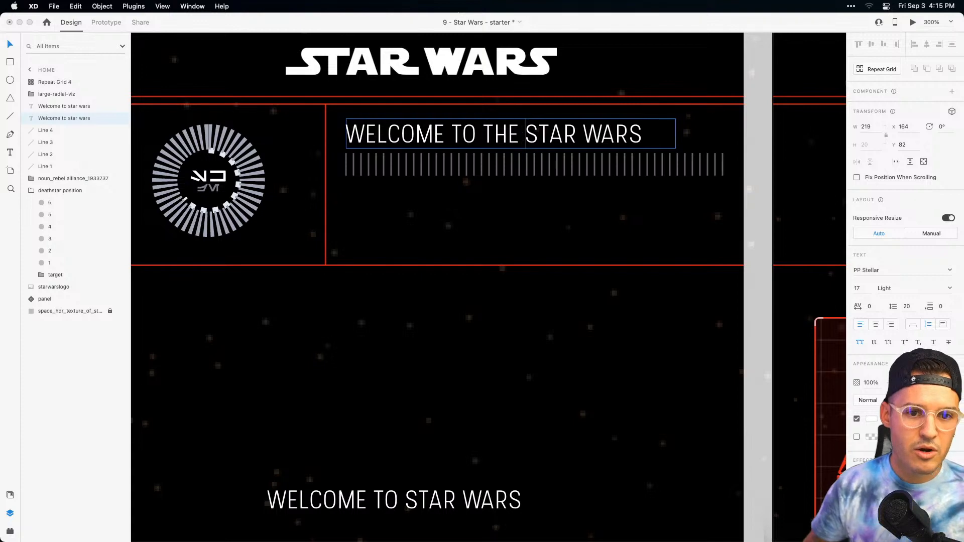
key(super+Right)
text(FAN APP)
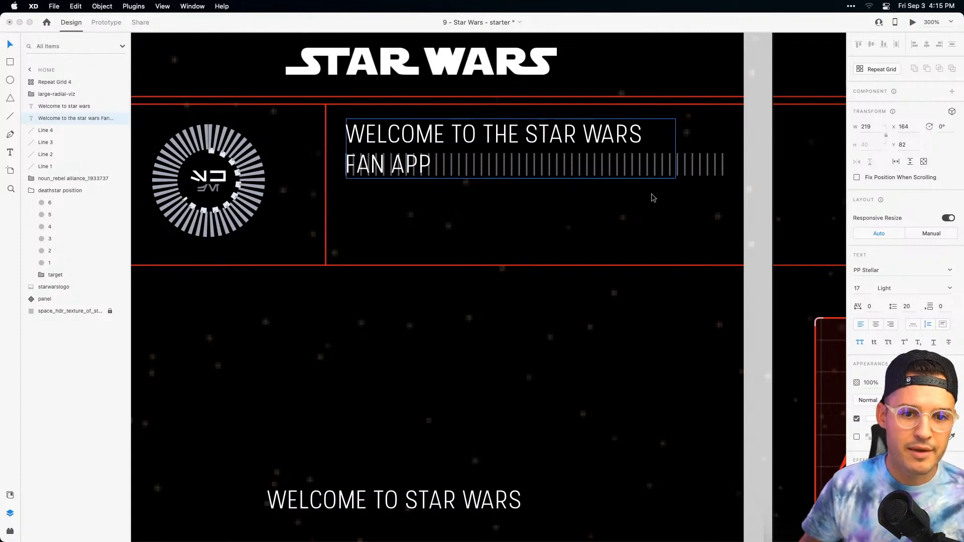
key(Escape)
drag(684, 173, 683, 200)
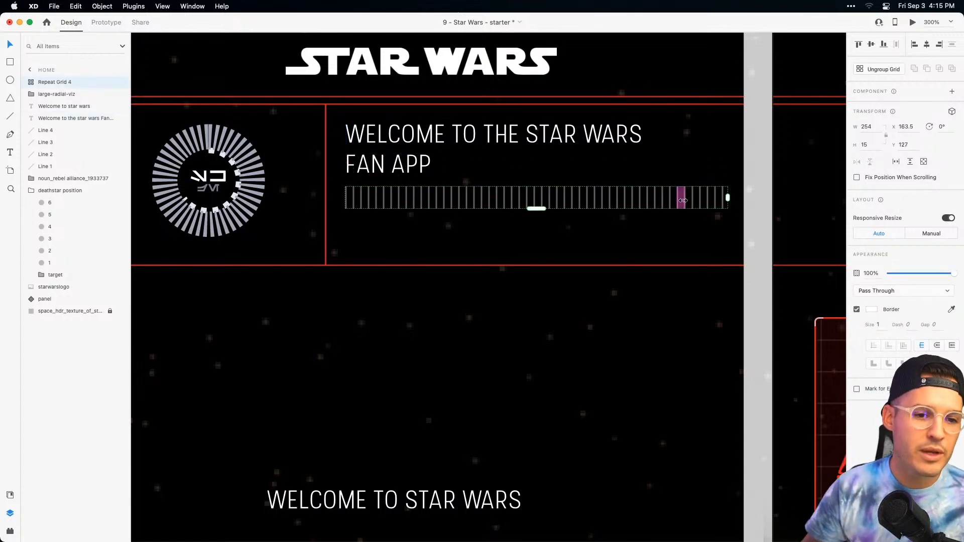
Copy the S-Foil "Welcome to star wars" text from the neighbouring artboard and place it beside FAN APP at size 7.
drag(458, 409, 477, 181)
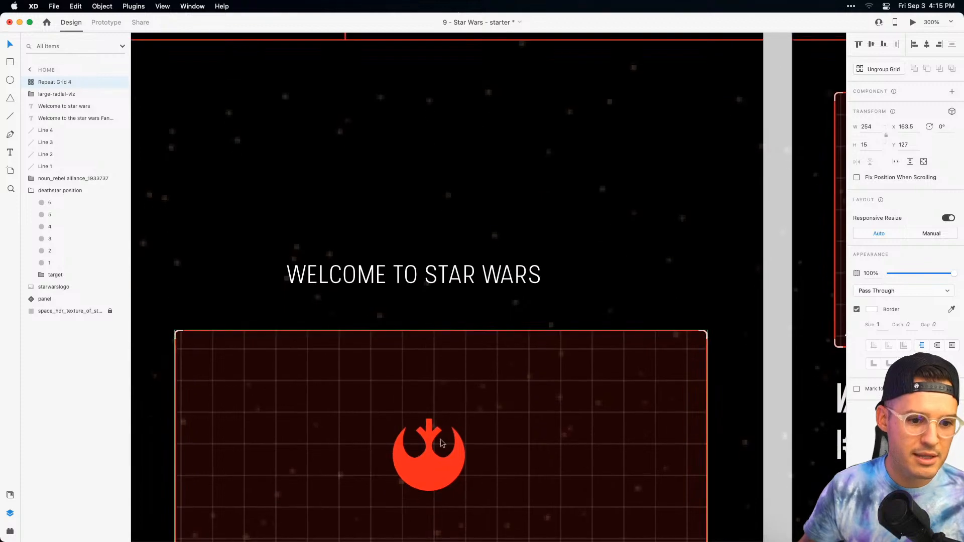
drag(457, 451, 353, 287)
click(787, 438)
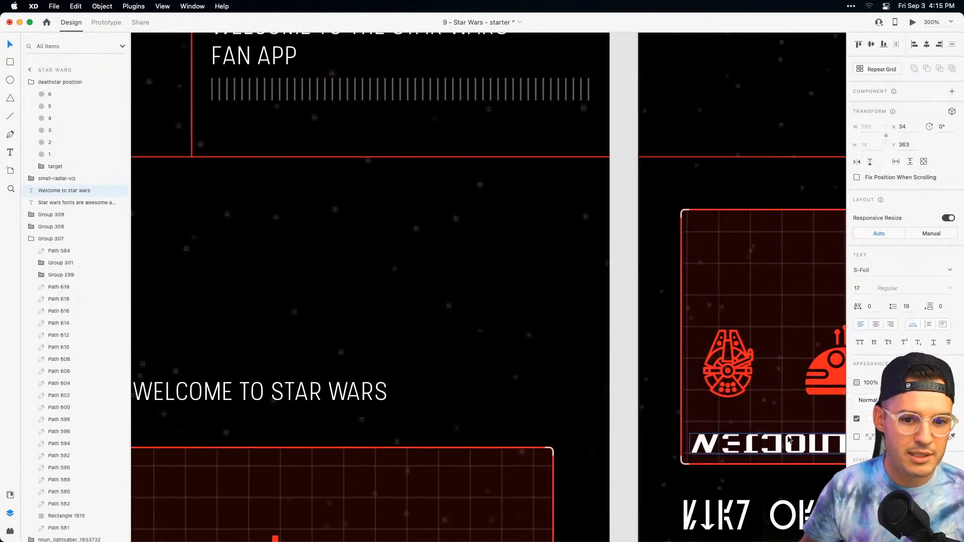
alt+drag(787, 438, 419, 326)
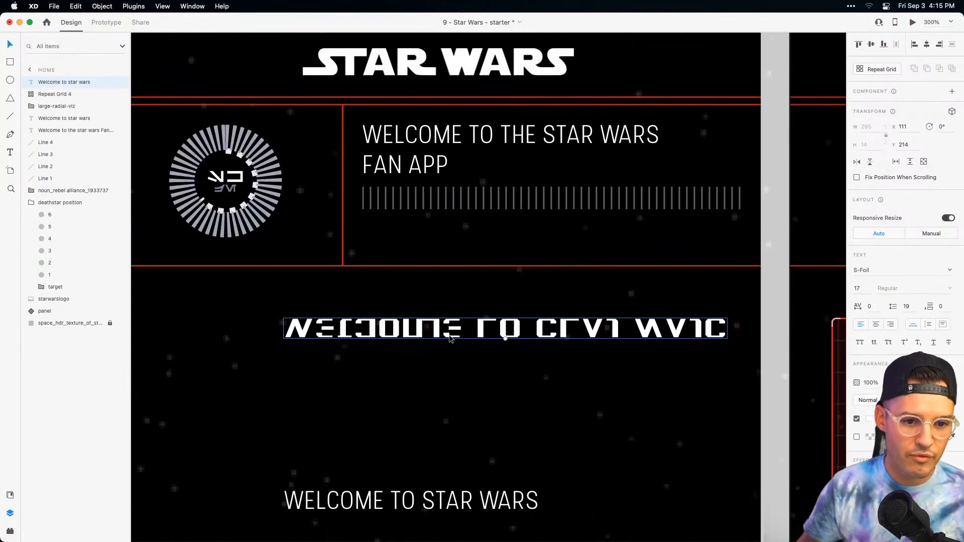
drag(505, 340, 561, 169)
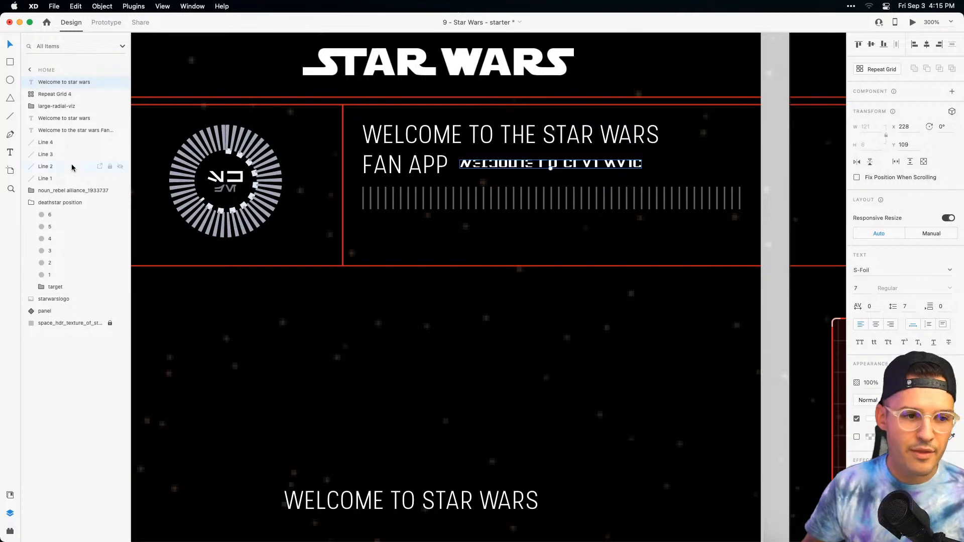
Recolor the small S-Foil text beside FAN APP with the red document color.
key(super+shift+y)
click(40, 122)
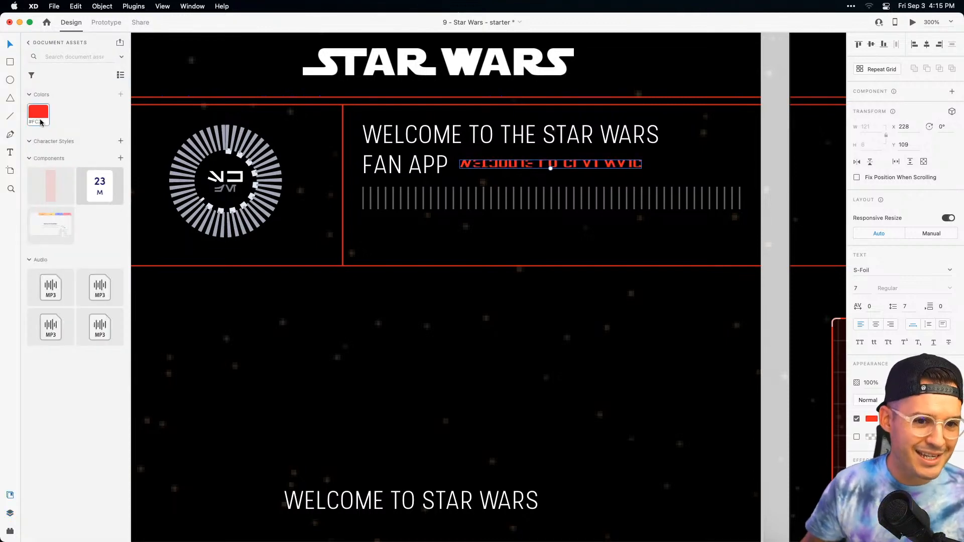
click(566, 308)
drag(501, 363, 552, 376)
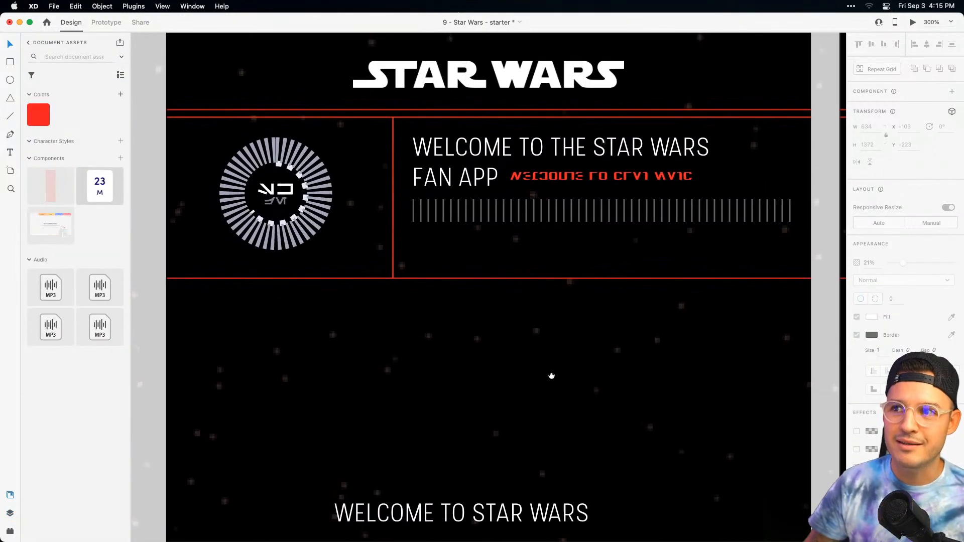
drag(607, 315, 577, 319)
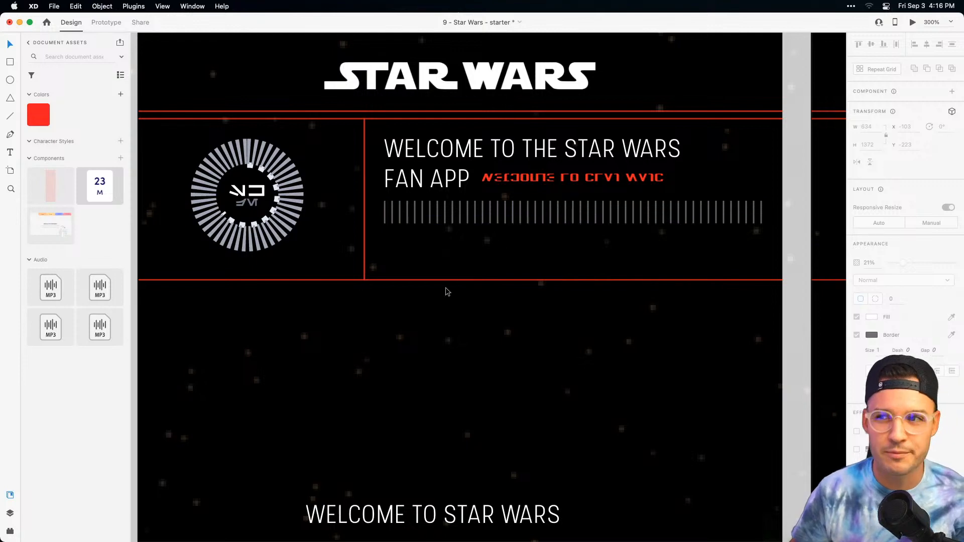
Duplicate the welcome heading below the tick-mark grid and replace its text with "MADALORIANM SEASON 2 COUNTDOWN".
click(449, 152)
drag(450, 152, 453, 247)
double_click(453, 245)
text(M)
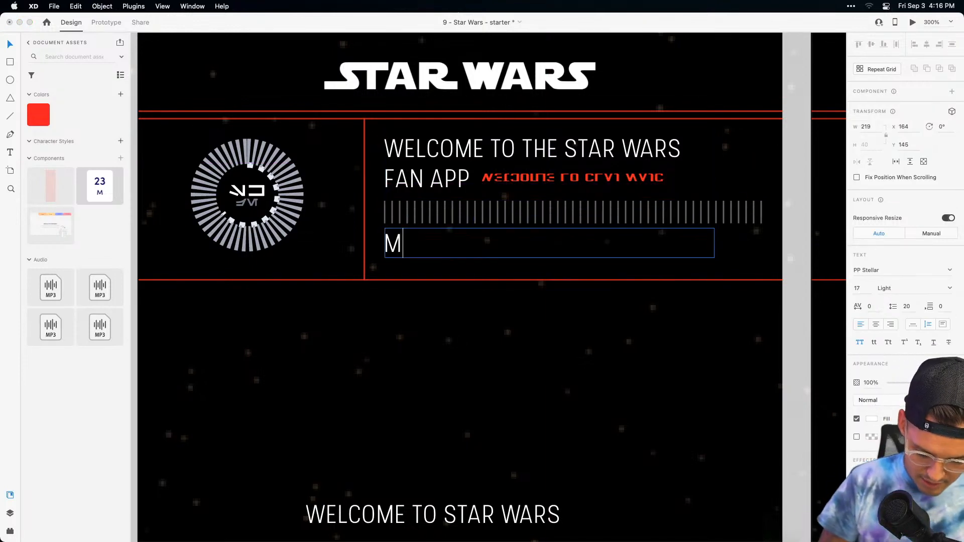
text(ADALORIANM SEASO)
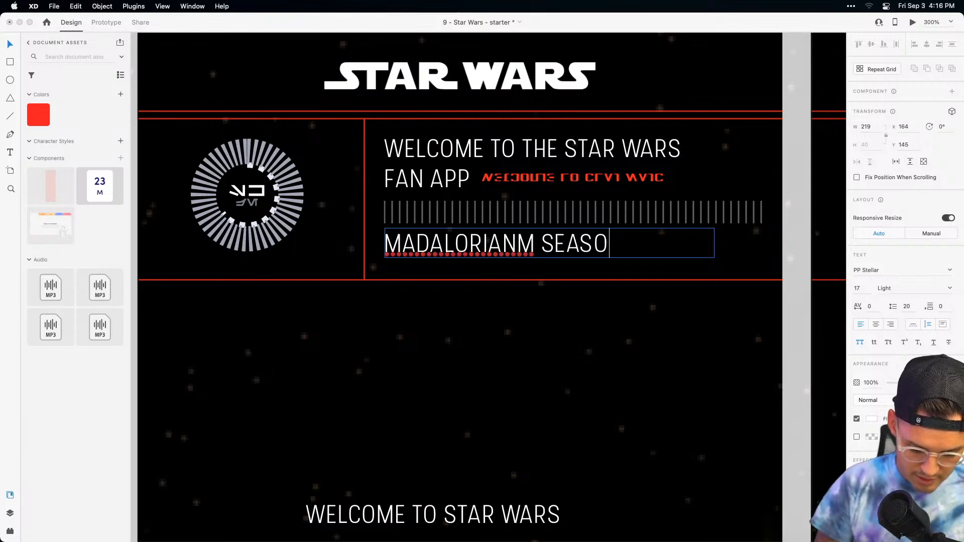
text(N 2 COUNTDOWN)
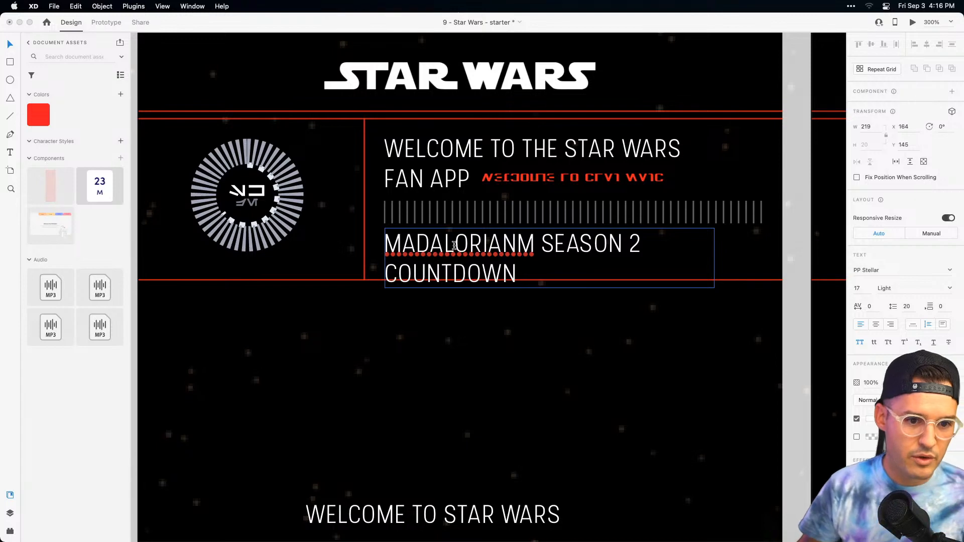
Correct the first word of the countdown label to "MANDALORIAN".
click(419, 245)
text(N)
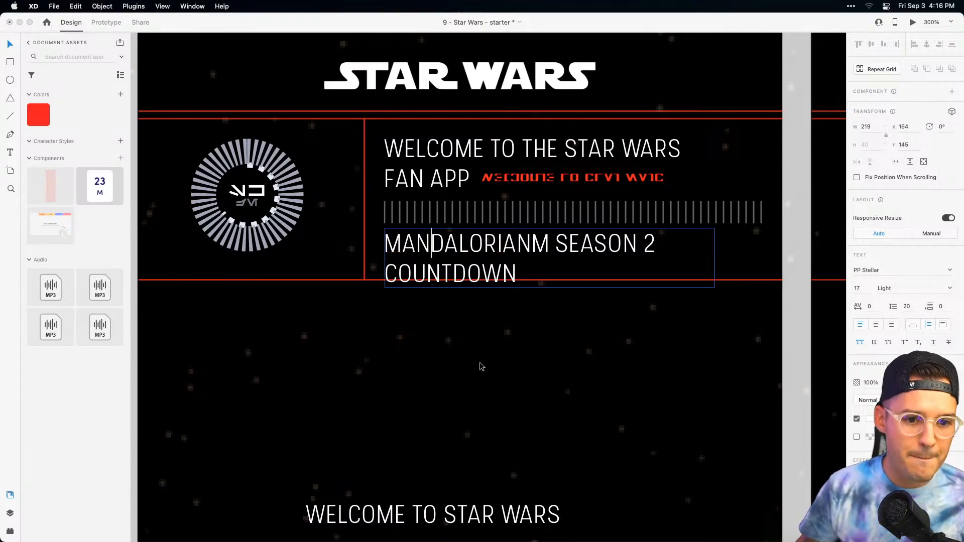
click(548, 245)
key(BackSpace)
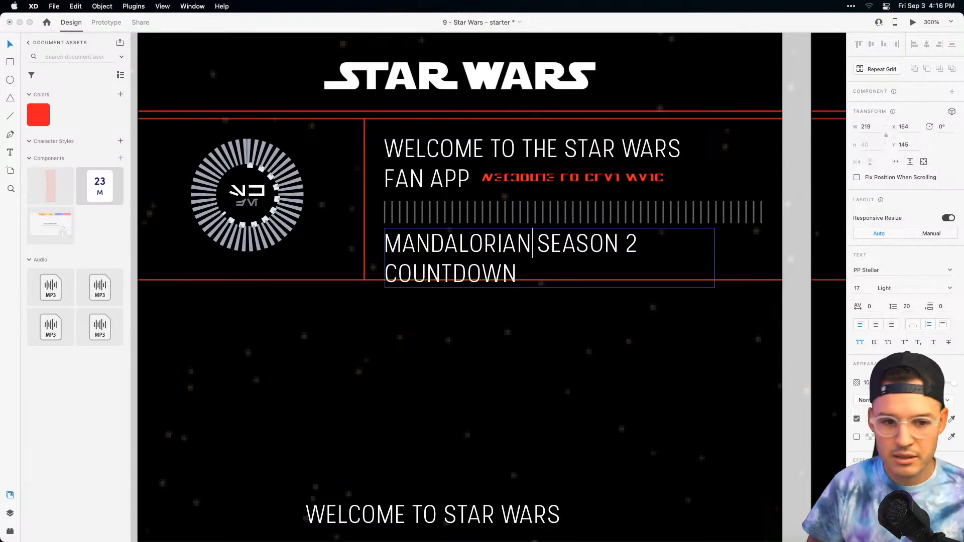
key(Escape)
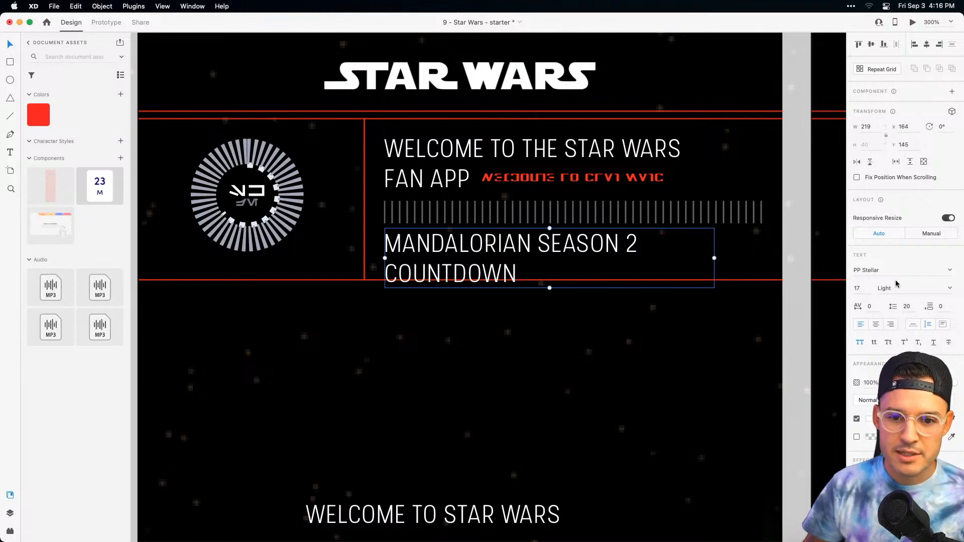
Set the countdown label's font size to 13 and narrow its text box to 123 wide so it wraps onto two lines.
key(Down)
key(Down)
key(Down)
key(Down)
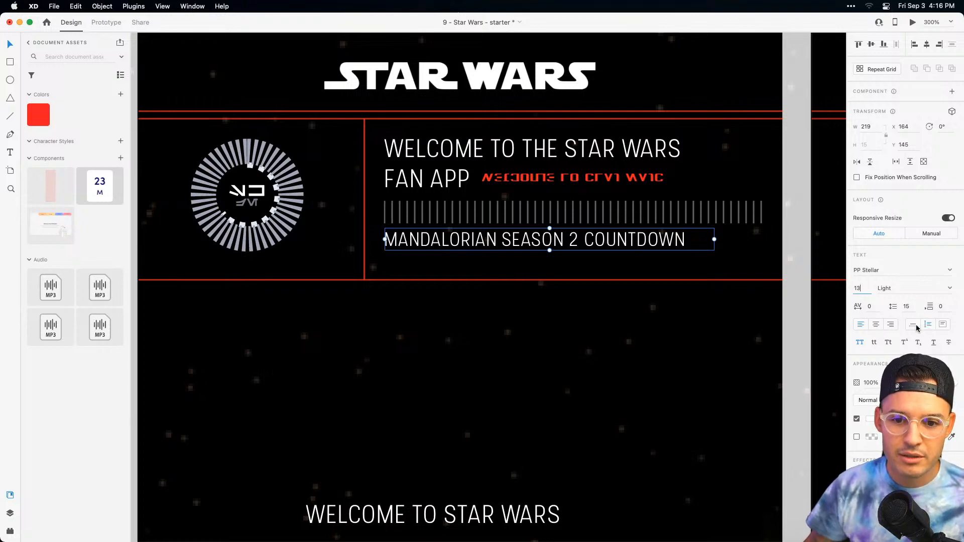
drag(714, 241, 569, 246)
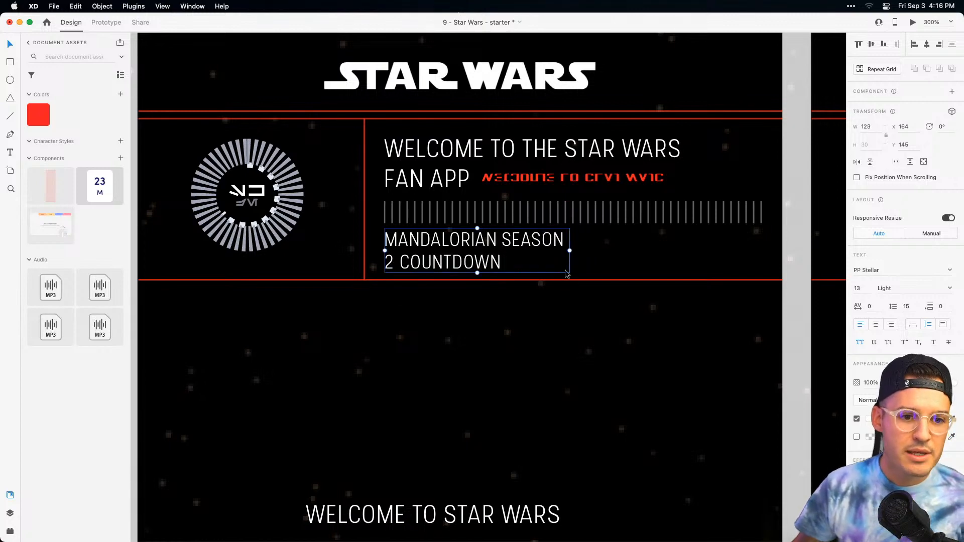
Move the tick-mark grid up, and raise the welcome heading together with its red S-Foil text above it.
click(506, 217)
key(shift+Up)
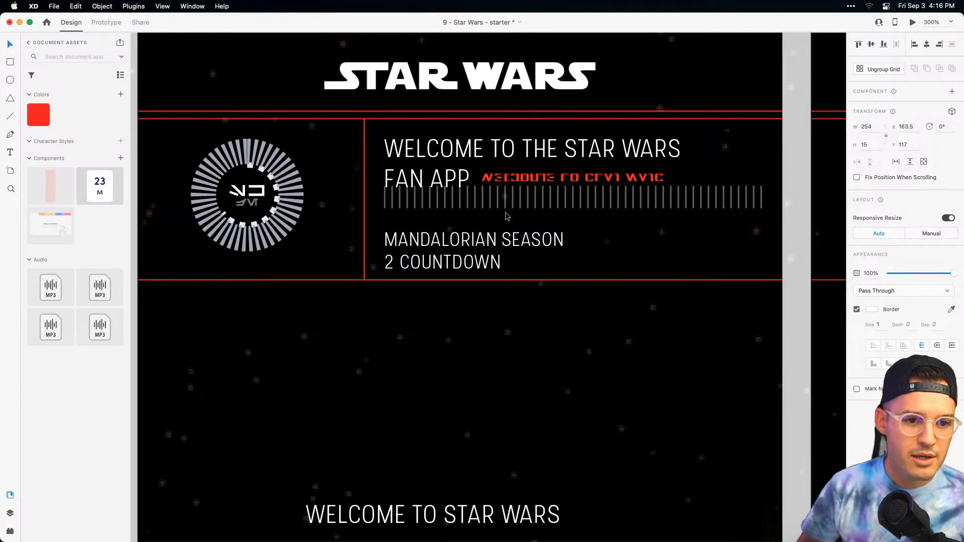
click(443, 174)
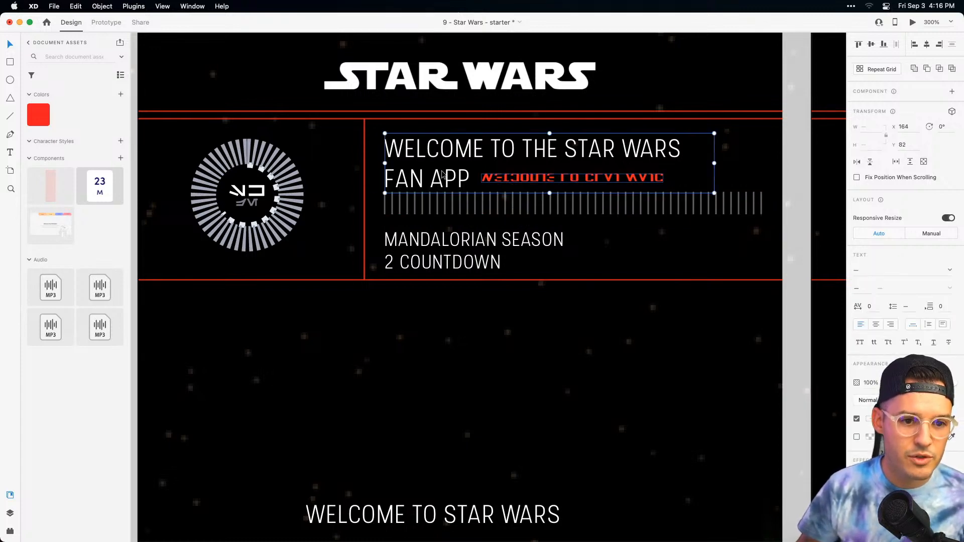
key(super+g)
drag(481, 177, 481, 169)
Nudge the Mandalorian countdown label up to Y 143, below the tick-mark grid.
click(457, 243)
key(Up)
key(Up)
key(Up)
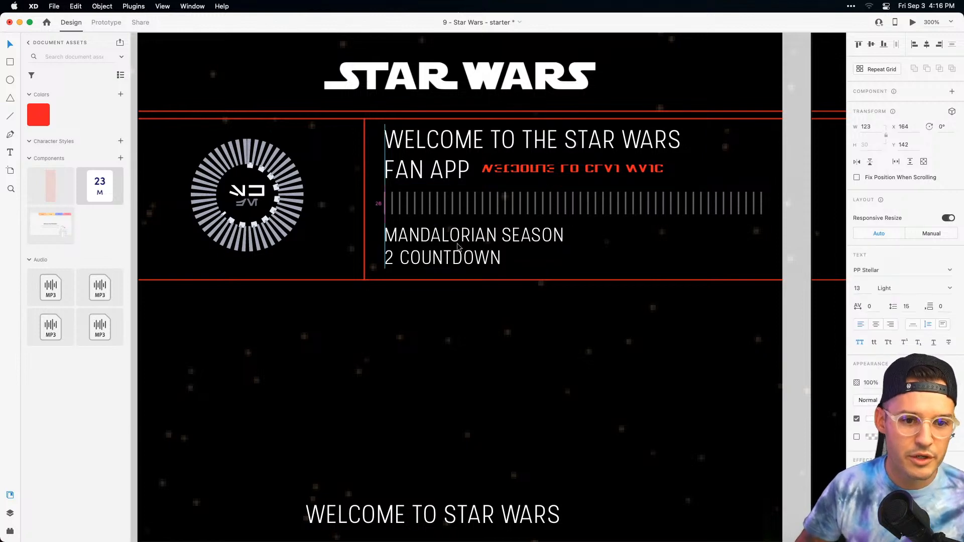
key(Down)
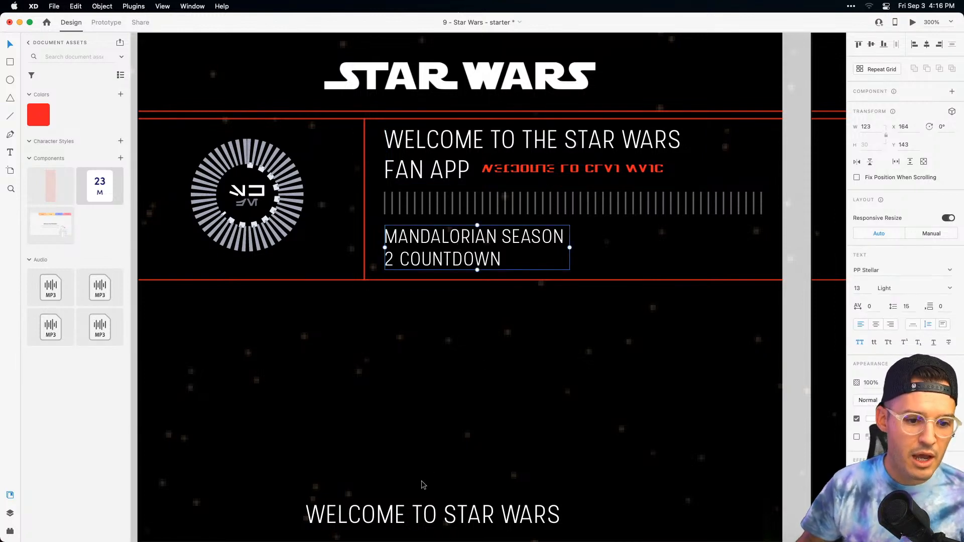
Duplicate the lower "Welcome to Star Wars" text as an auto-width "1" beside the countdown label, in Bold at size 25.
drag(405, 516, 533, 374)
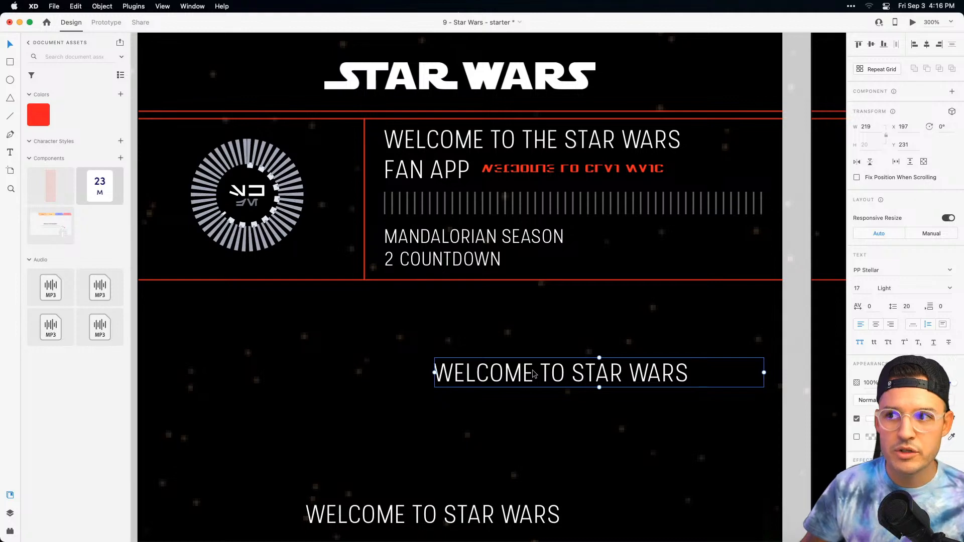
double_click(532, 373)
text(1)
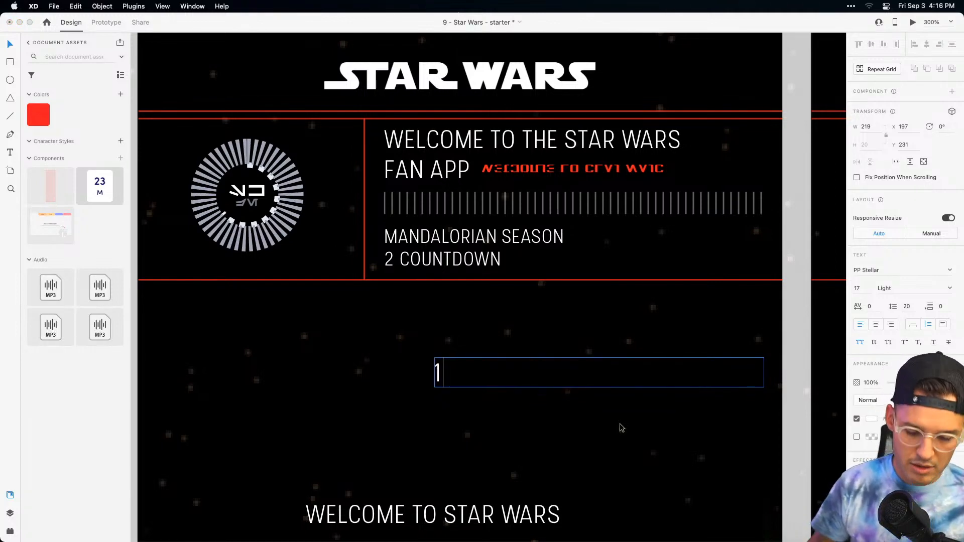
key(Escape)
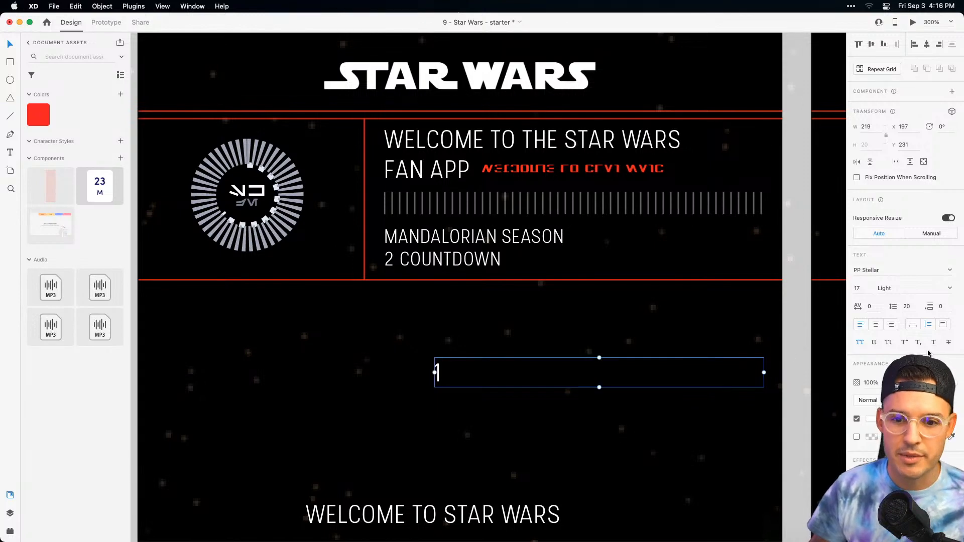
click(913, 326)
drag(442, 378, 610, 248)
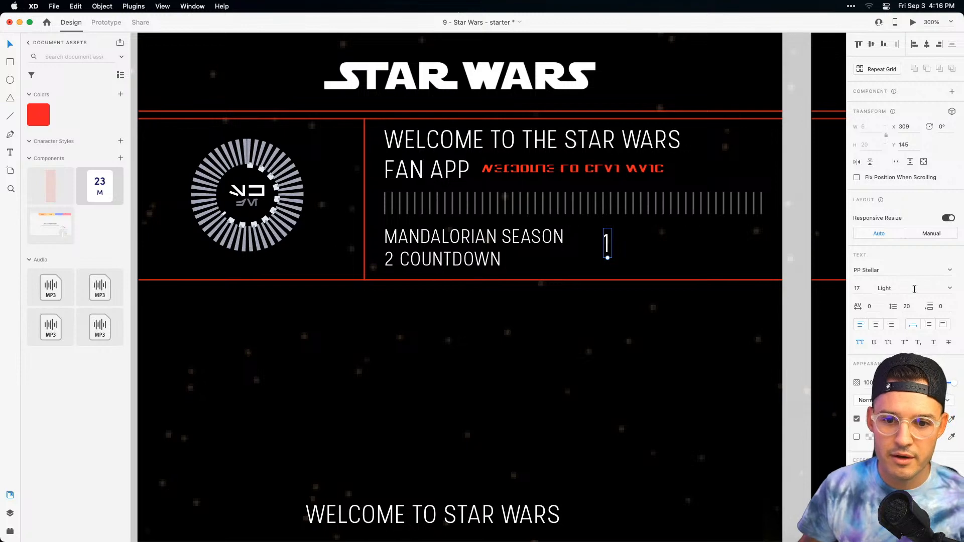
click(949, 289)
click(925, 310)
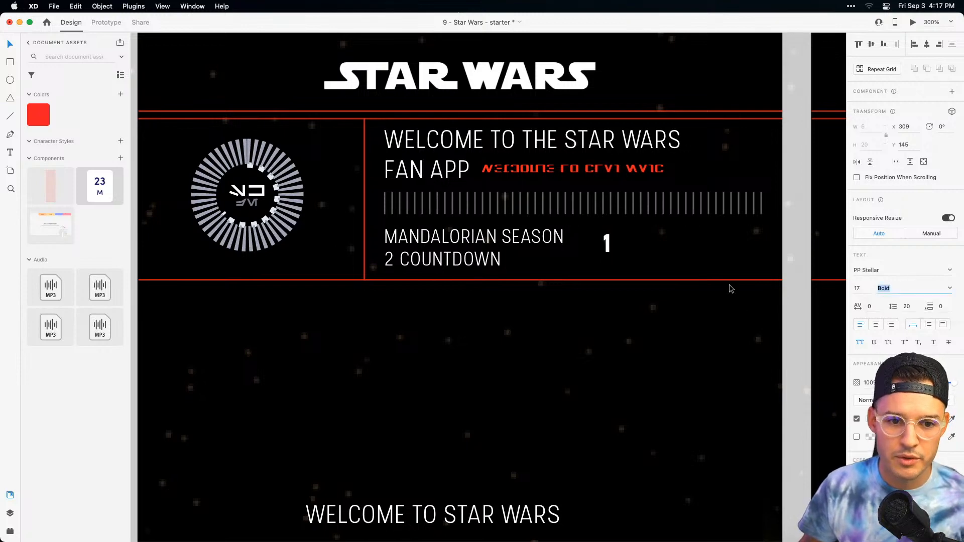
Duplicate the bold countdown number three times in a row to its right, changing the copies to 7, 3 and 2.
drag(608, 244, 657, 250)
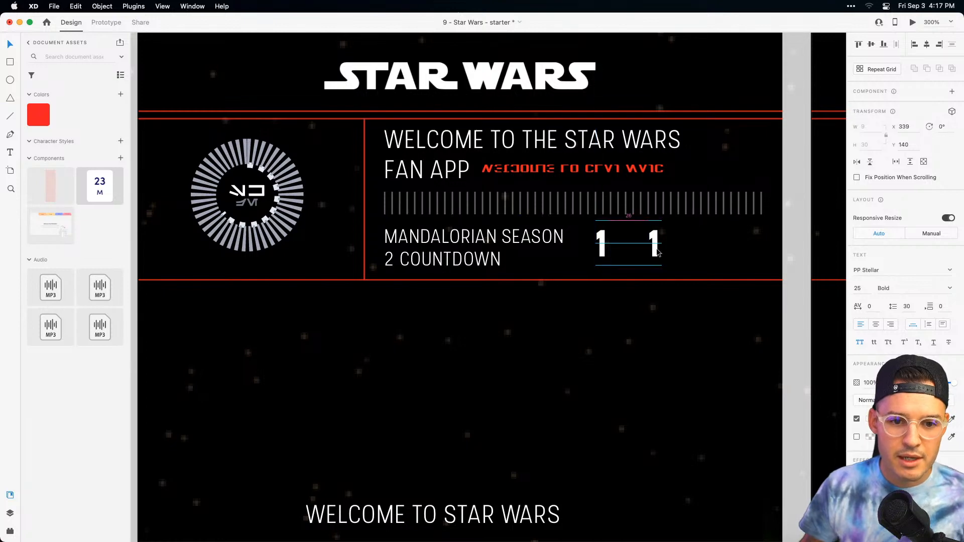
double_click(655, 247)
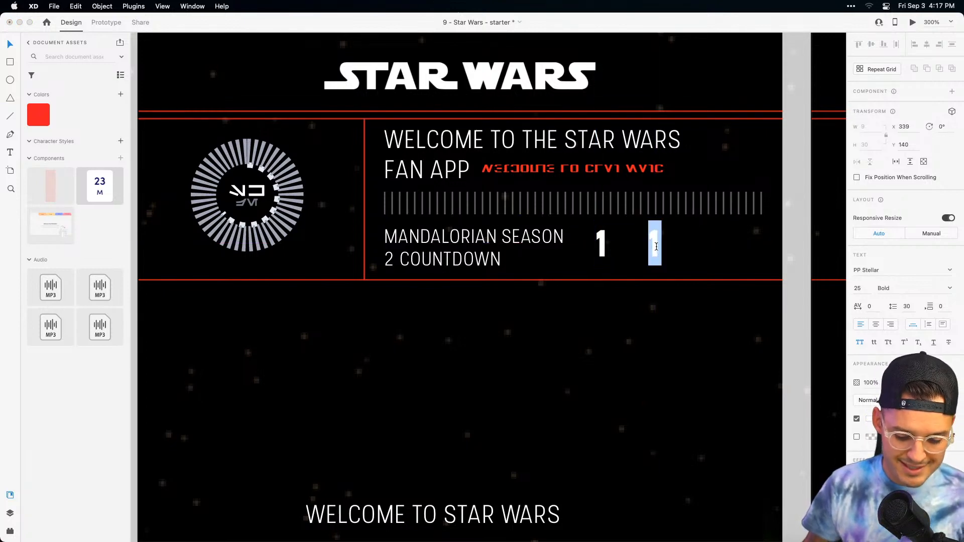
text(7)
key(Escape)
alt+drag(659, 246, 702, 244)
double_click(703, 243)
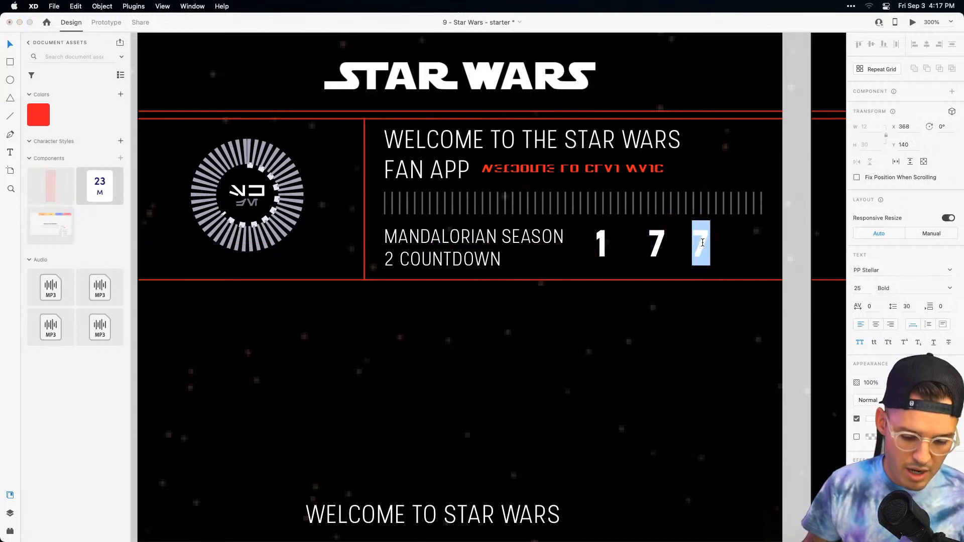
text(3)
key(Escape)
alt+drag(701, 246, 743, 250)
double_click(744, 244)
text(2)
key(Escape)
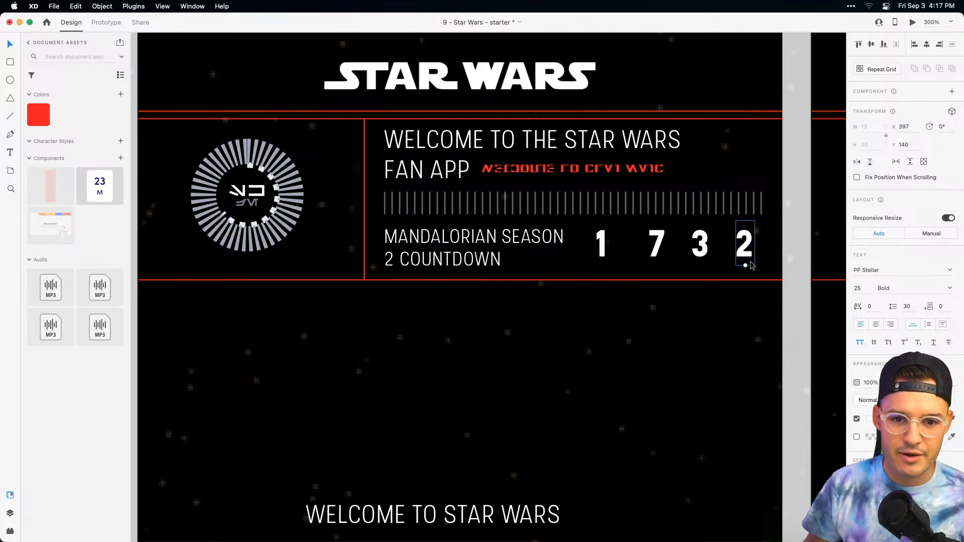
Distribute the four countdown numbers evenly in the horizontal direction and nudge them up 4 px together.
shift+click(700, 244)
shift+click(656, 244)
shift+click(604, 245)
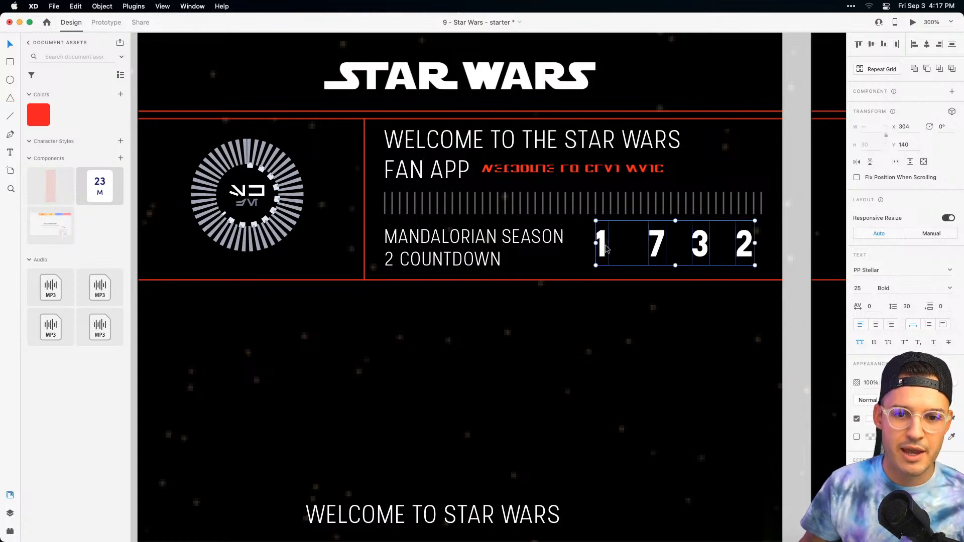
click(896, 45)
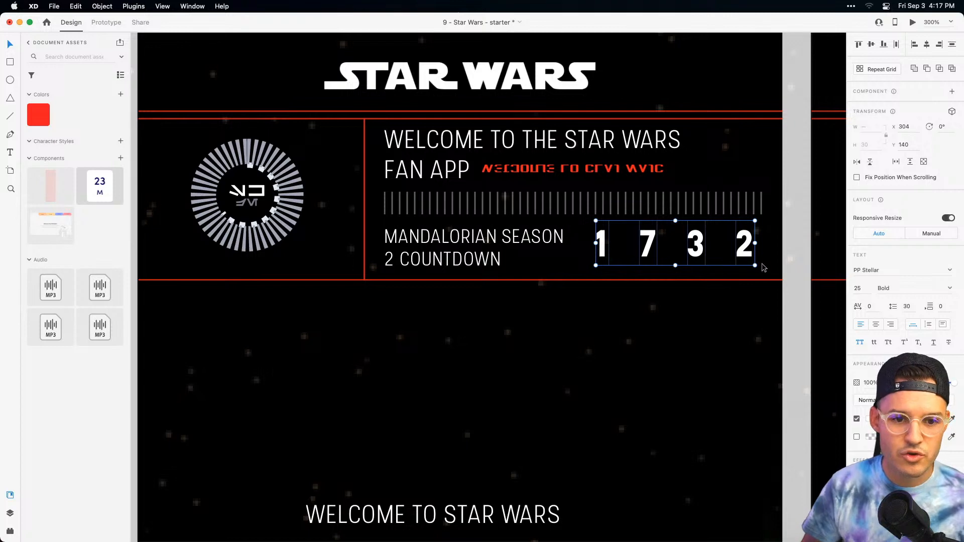
key(Up)
key(Up)
key(Up)
key(Up)
Duplicate the countdown label below the numbers, change the copy to "YEARS" and make its text box auto width.
key(z)
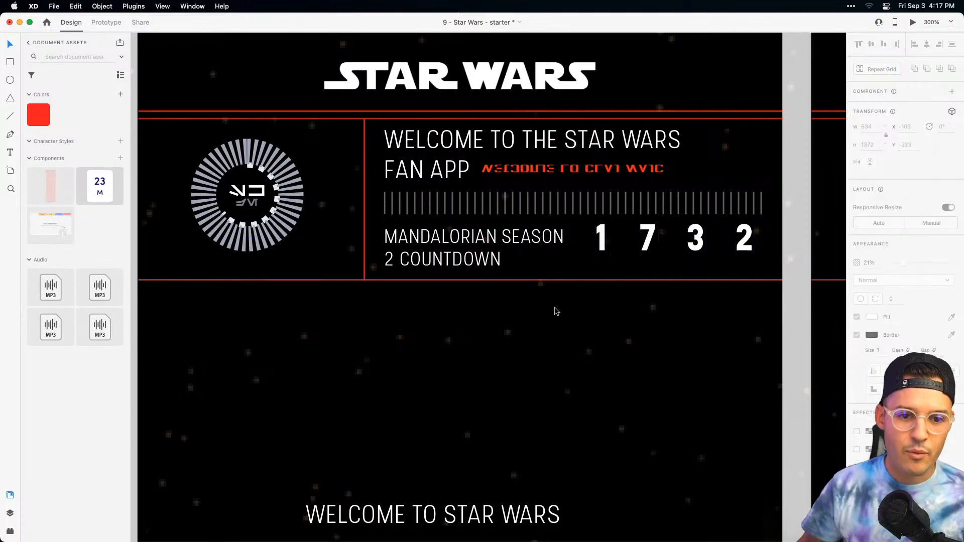
drag(554, 312, 783, 202)
key(v)
scroll(606, 280, left, 6)
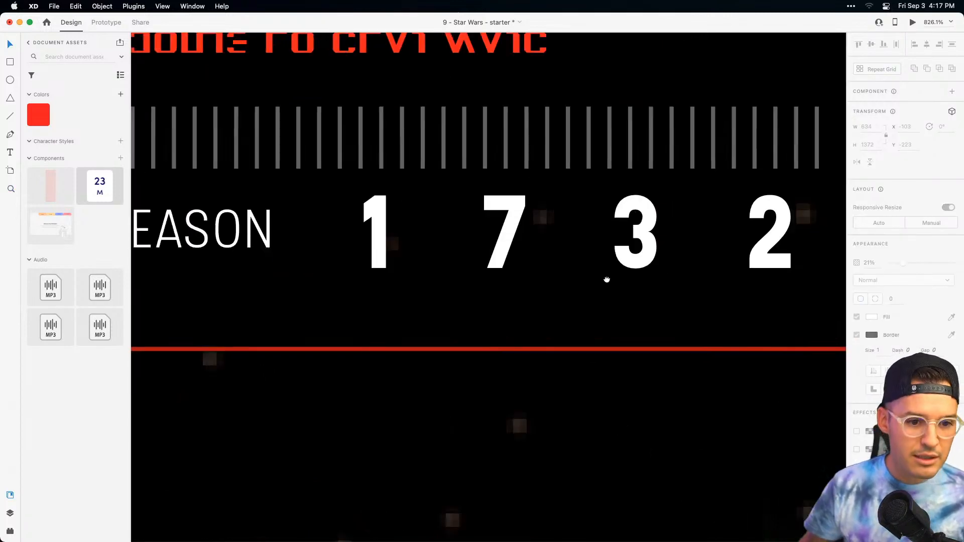
click(323, 240)
alt+drag(339, 229, 667, 293)
double_click(667, 294)
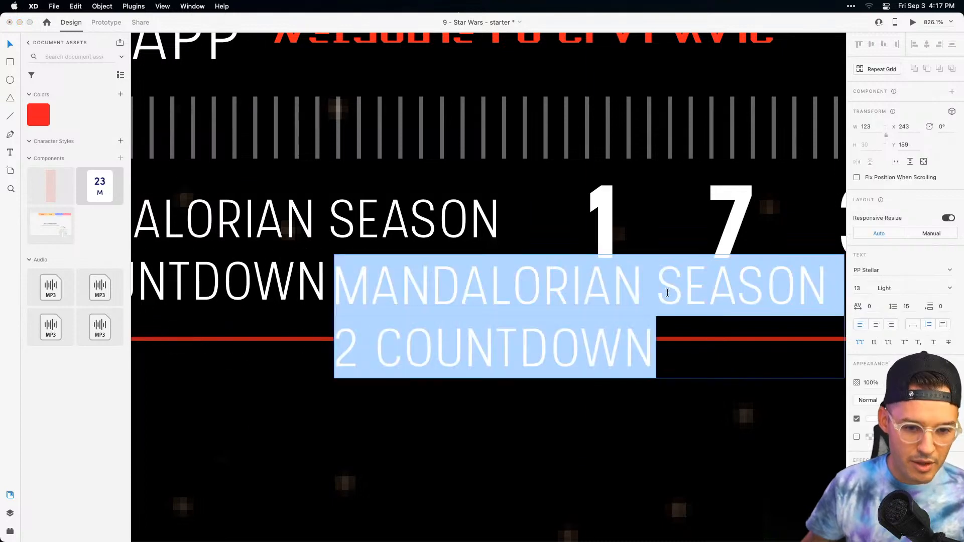
text(years)
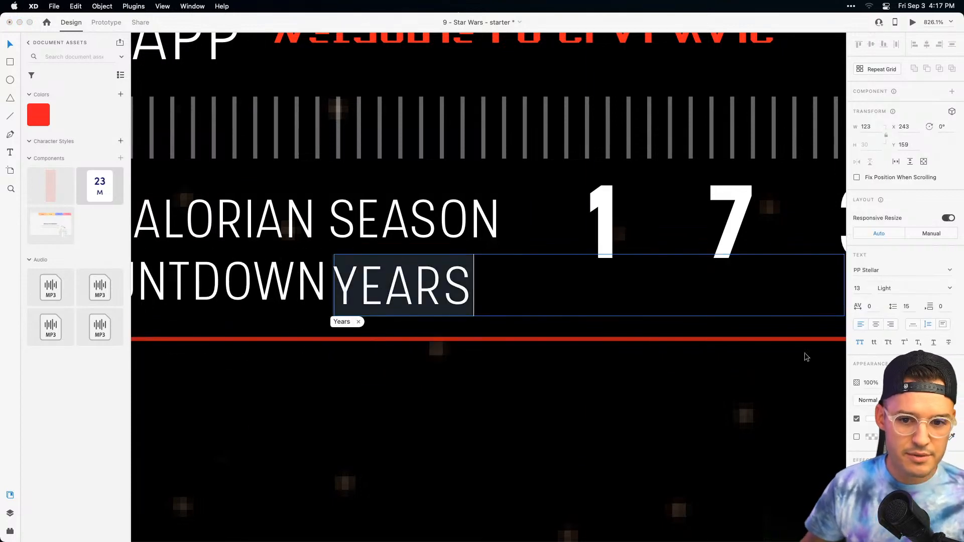
click(913, 325)
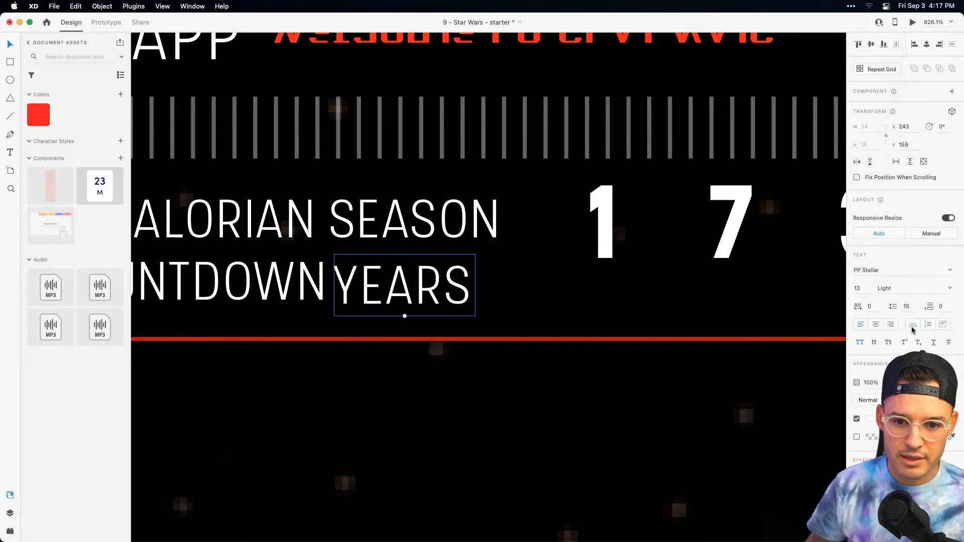
Set the "YEARS" label to size 7 and 35% opacity, and move it directly below the countdown number 1.
double_click(868, 291)
text(7)
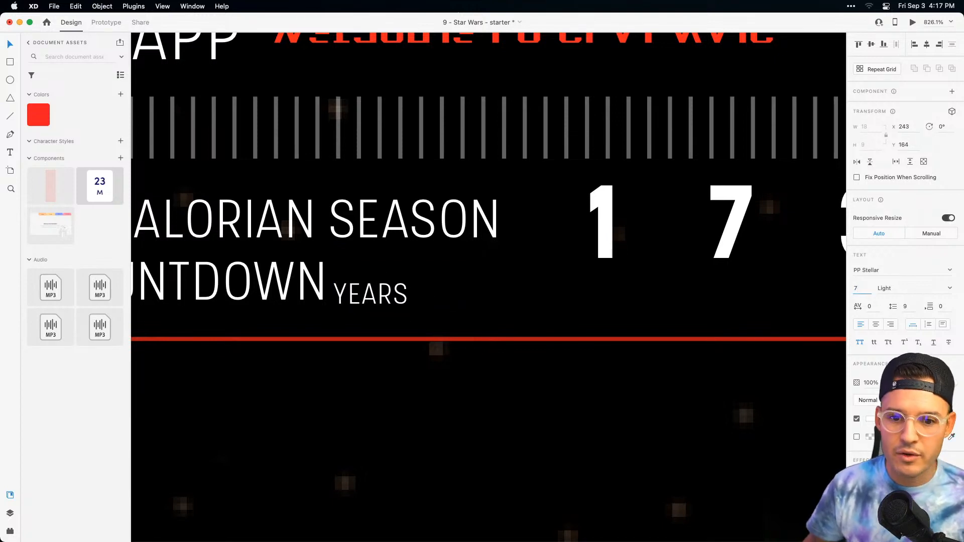
click(917, 382)
drag(913, 383, 907, 383)
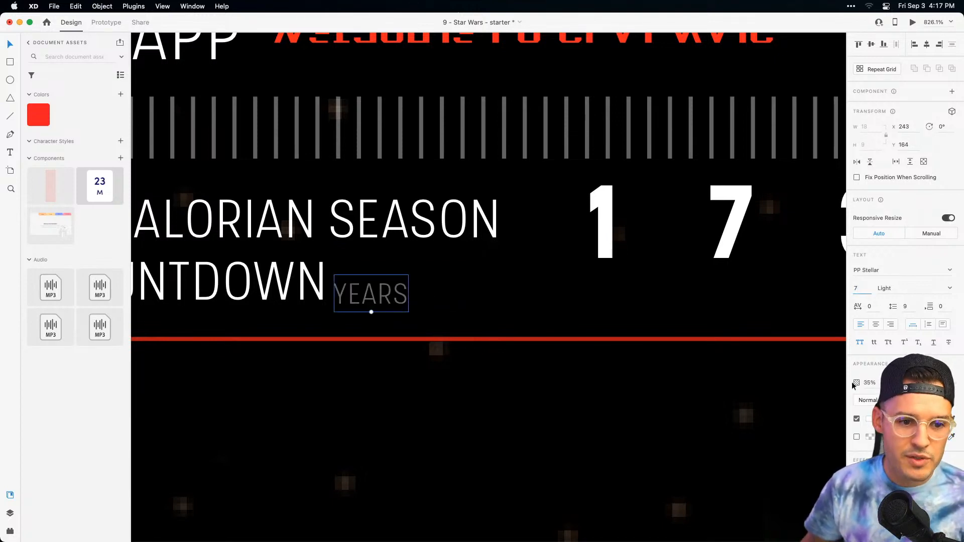
drag(383, 294, 617, 294)
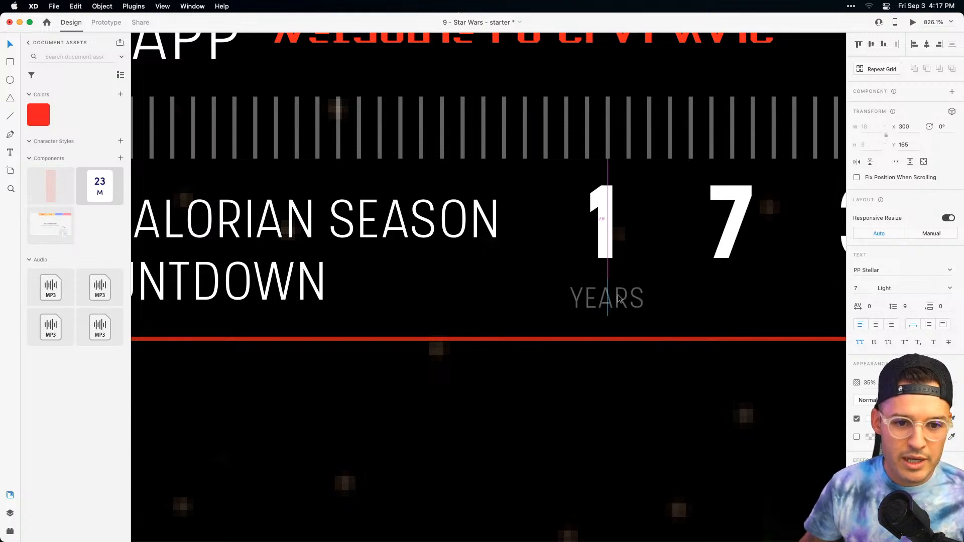
Duplicate the "YEARS" label below the 7, change the copy to "MONTHS" and center-align the text of both labels.
scroll(617, 294, right, 5)
drag(415, 301, 536, 302)
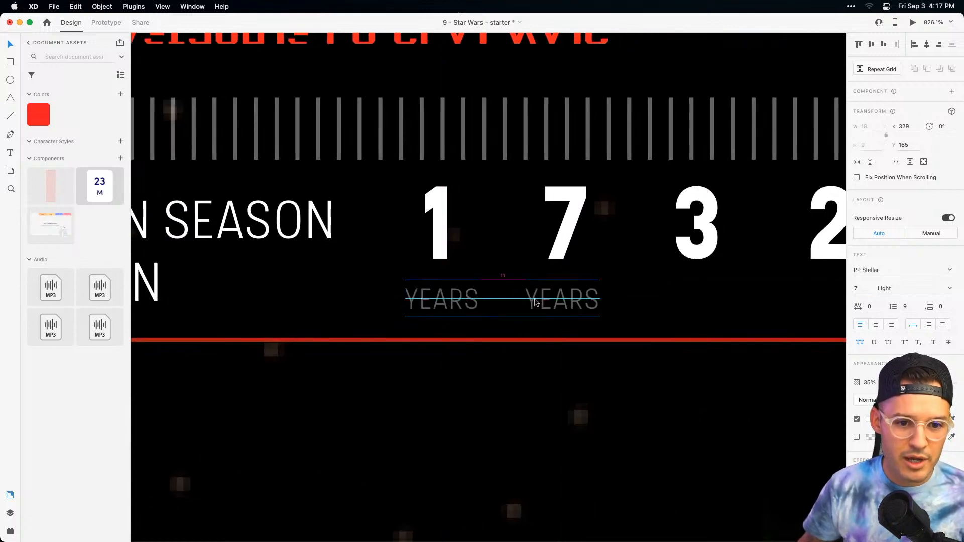
double_click(537, 301)
text(MONTHS)
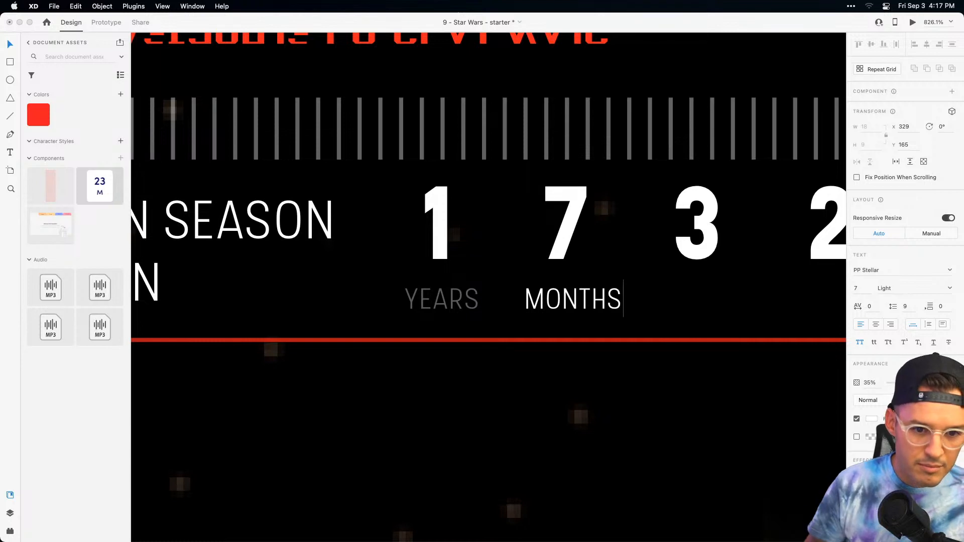
key(Escape)
shift+click(416, 296)
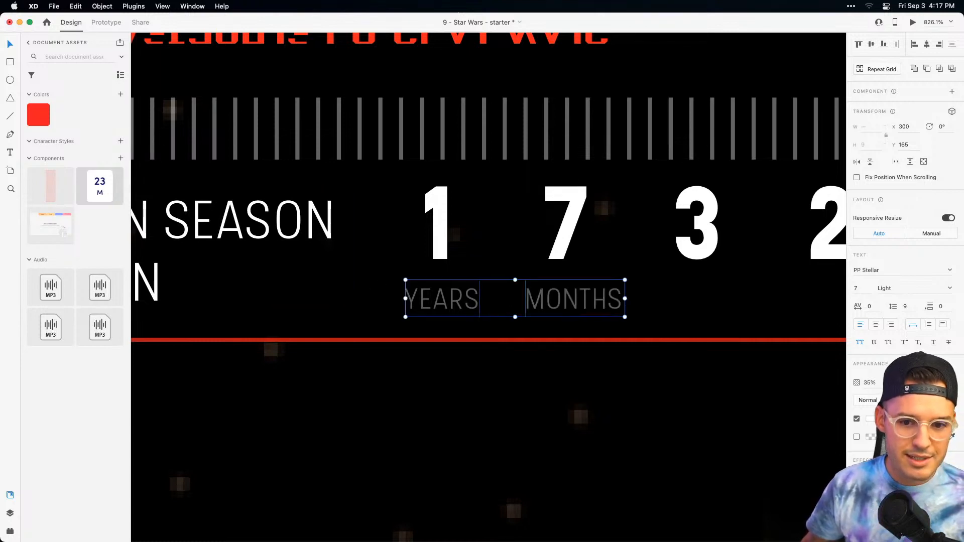
click(876, 325)
click(606, 387)
Duplicate the "MONTHS" label below the countdown number 3 and change the copy to "WEEKS".
drag(597, 384, 539, 382)
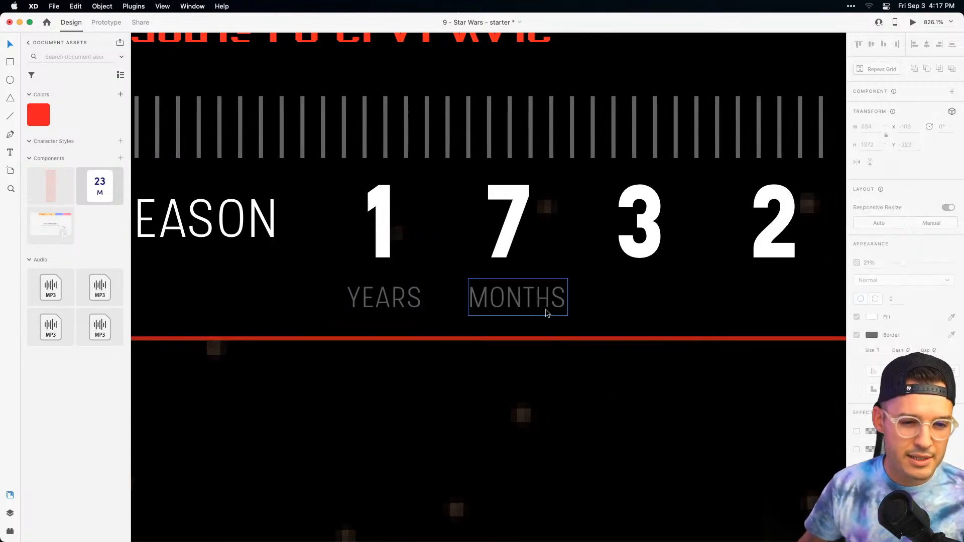
drag(543, 306, 660, 304)
double_click(660, 302)
text(WEEKS)
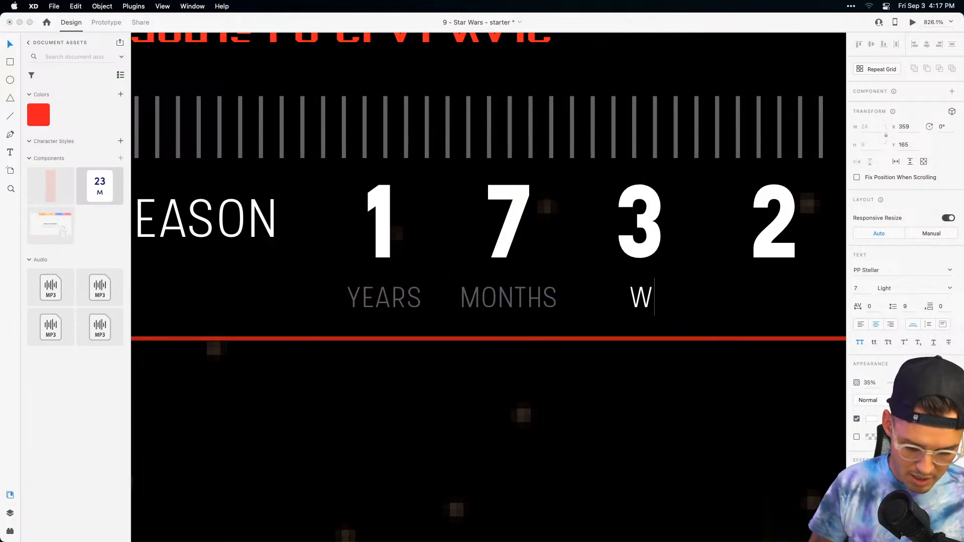
key(Escape)
Duplicate the "WEEKS" label below the 2, change the copy to "DAYS" and center it under the number.
drag(716, 407, 559, 395)
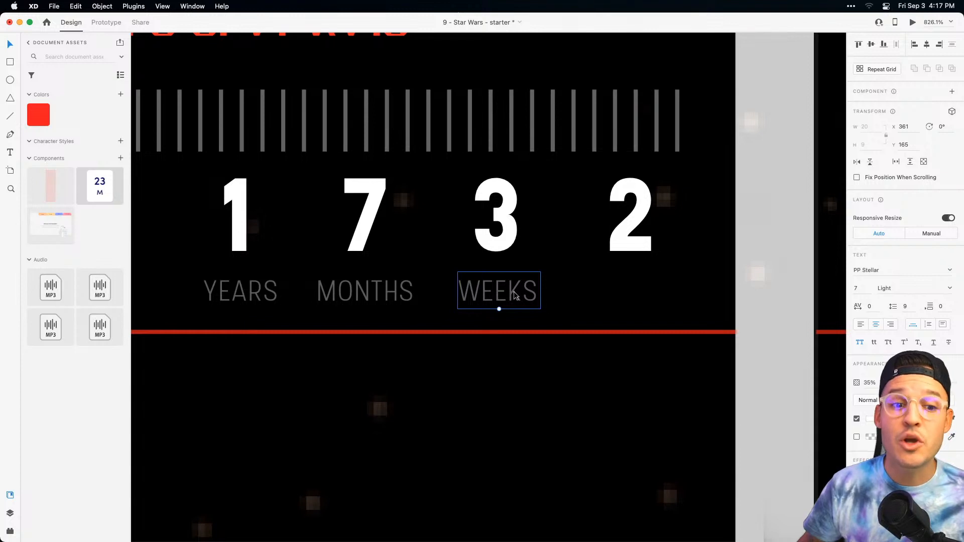
drag(515, 296, 647, 297)
double_click(647, 297)
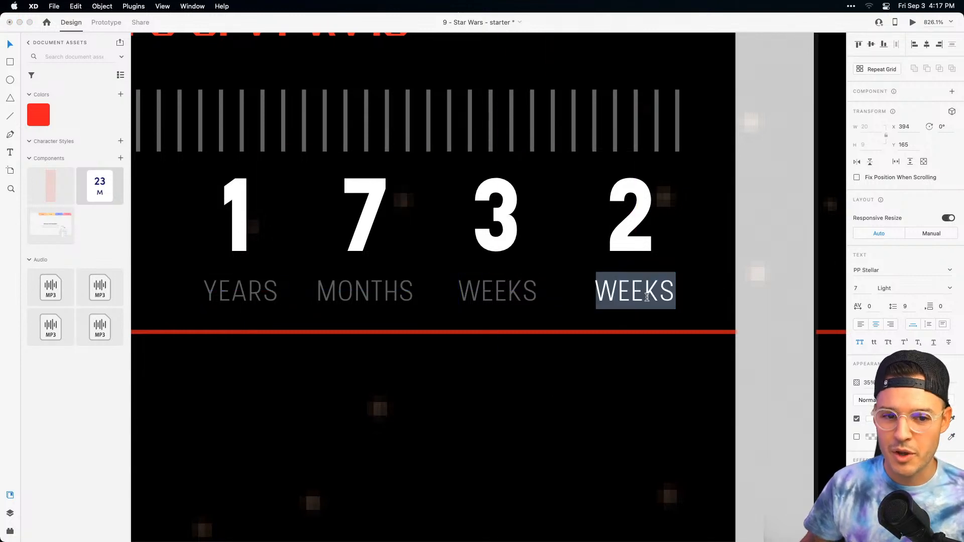
text(DAYS)
key(Escape)
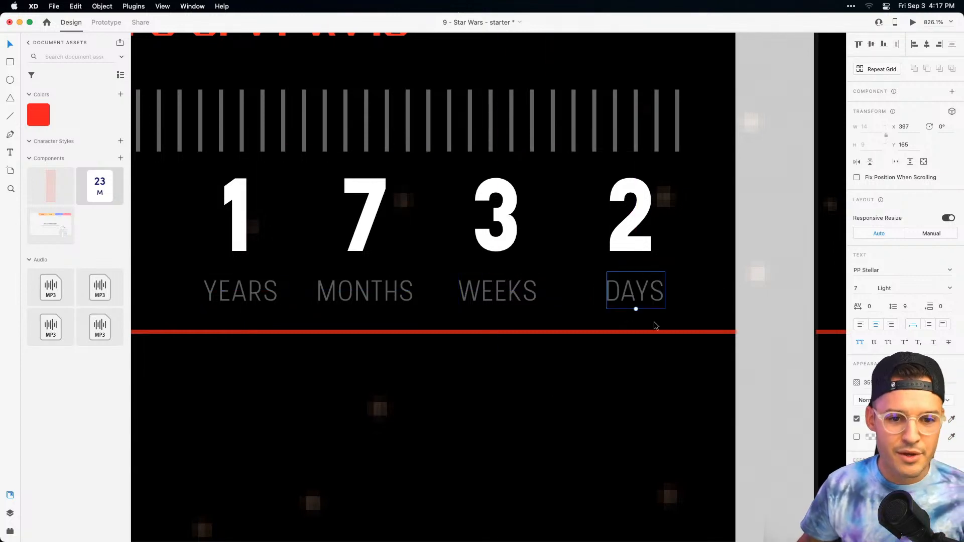
drag(650, 297, 647, 296)
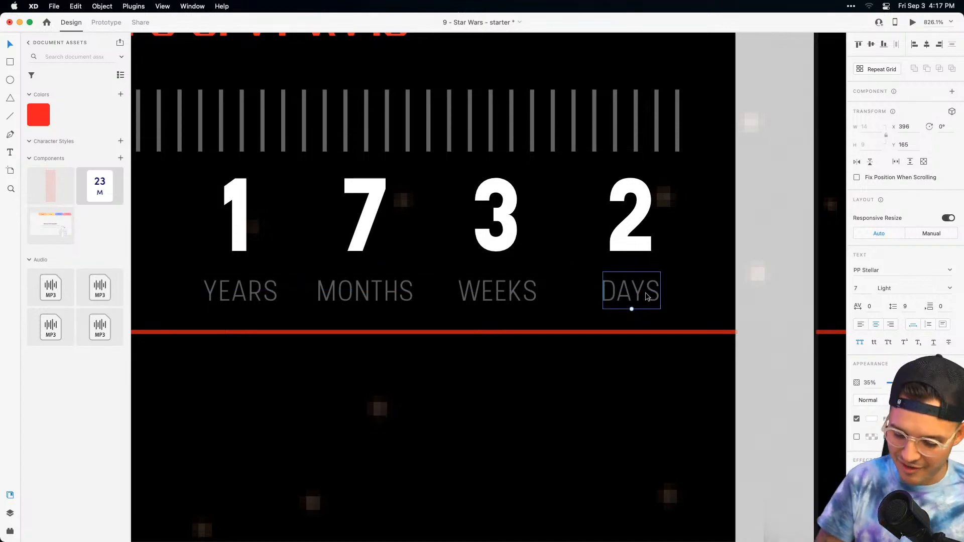
Draw a divider with the Pen tool, slanting up from the red line and rising vertically between the 1 and 7, about 10 by 38 px.
key(super+minus)
key(super+minus)
drag(413, 308, 684, 307)
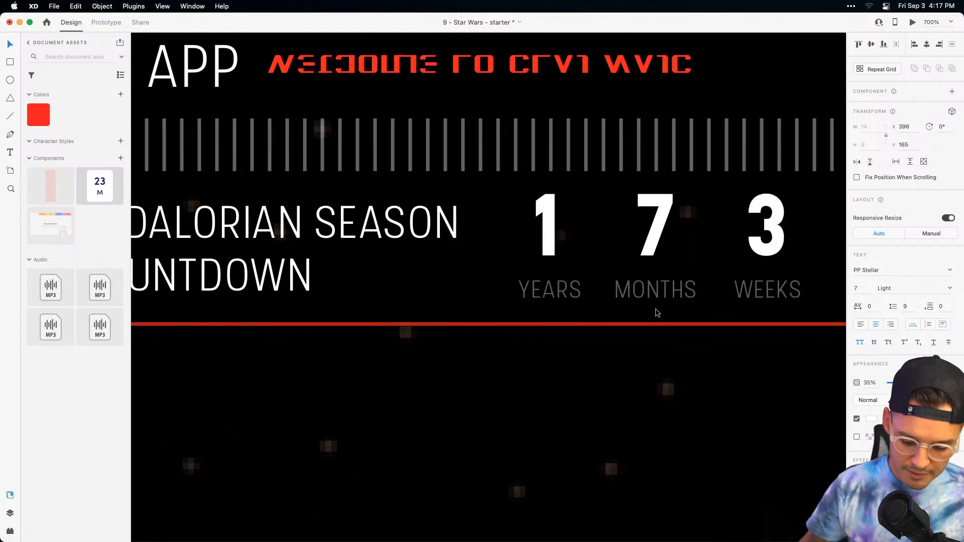
key(p)
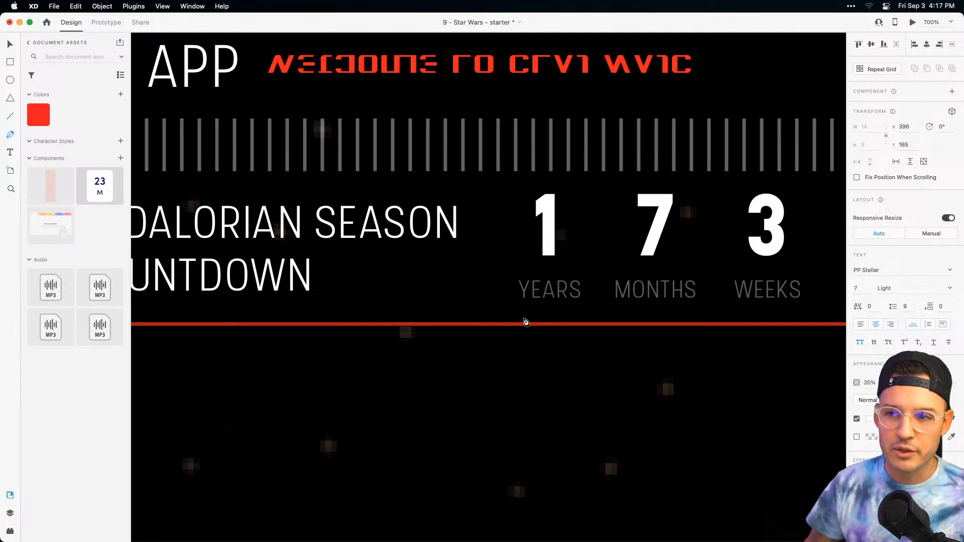
click(561, 324)
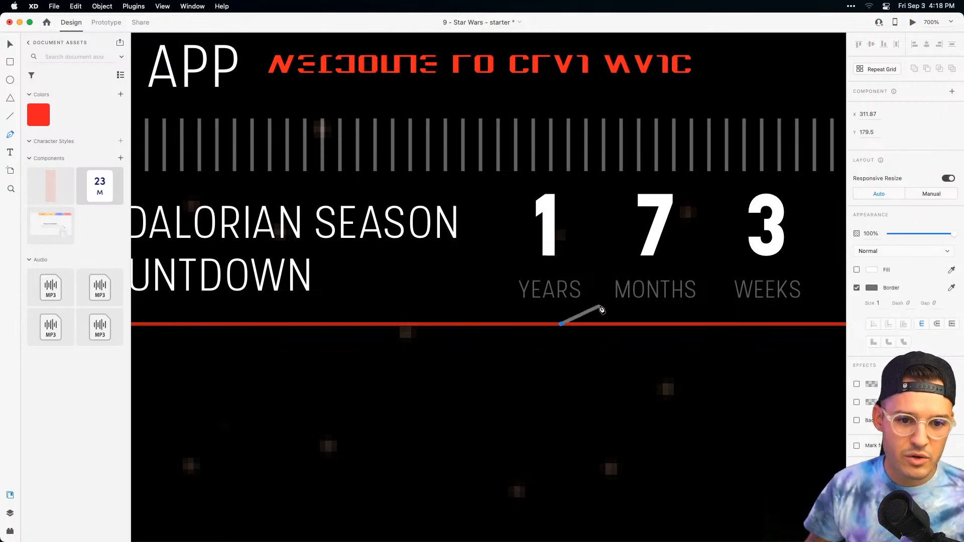
click(597, 305)
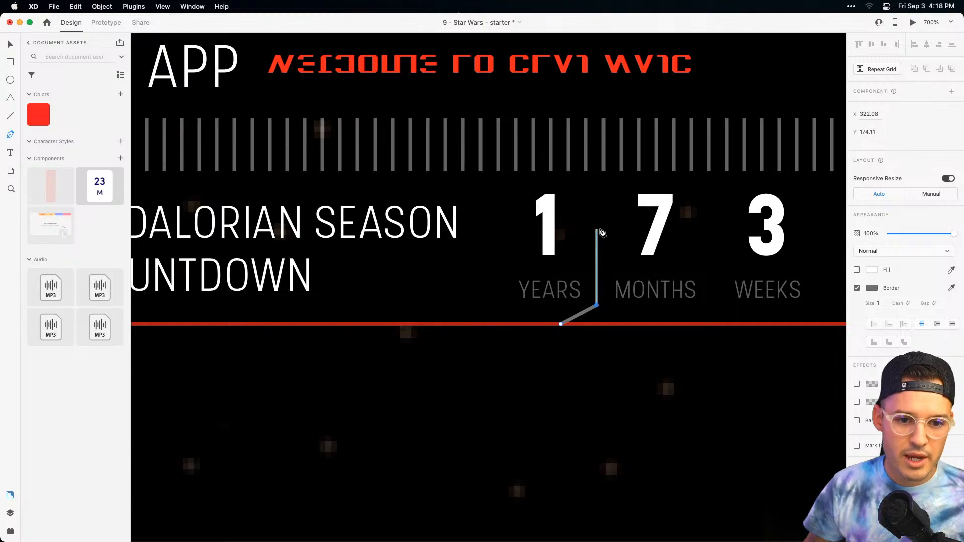
click(597, 189)
key(Escape)
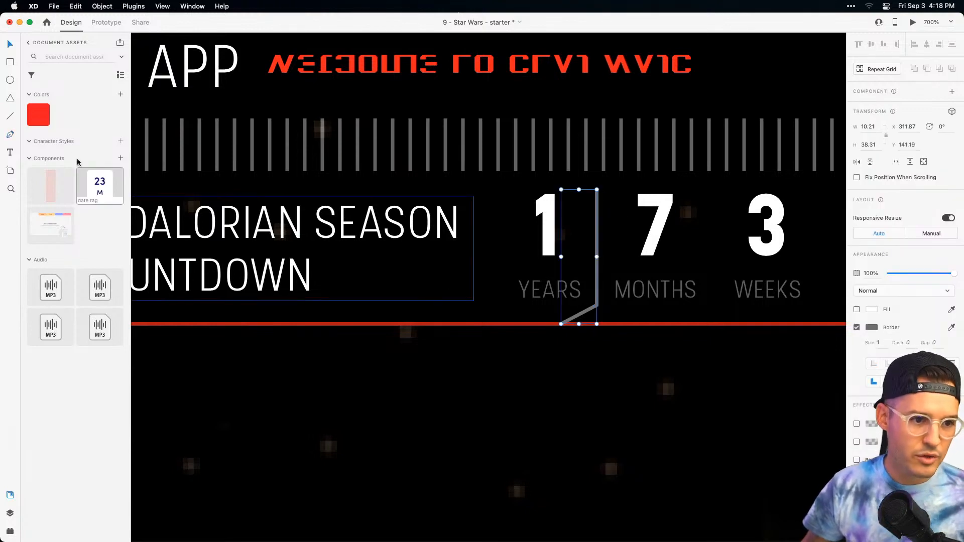
Apply the red document color to the divider's border and lower its opacity to 51%.
right_click(44, 116)
click(74, 136)
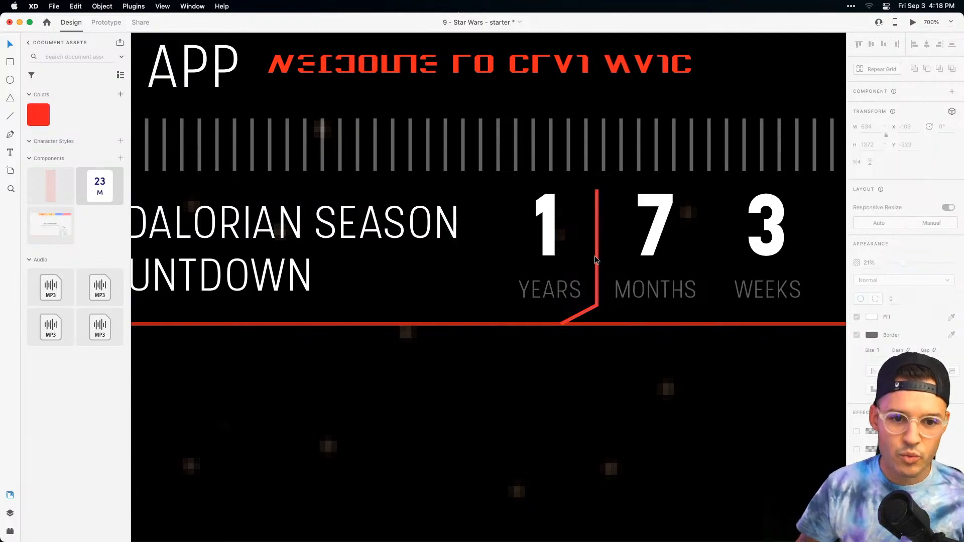
drag(919, 277, 922, 278)
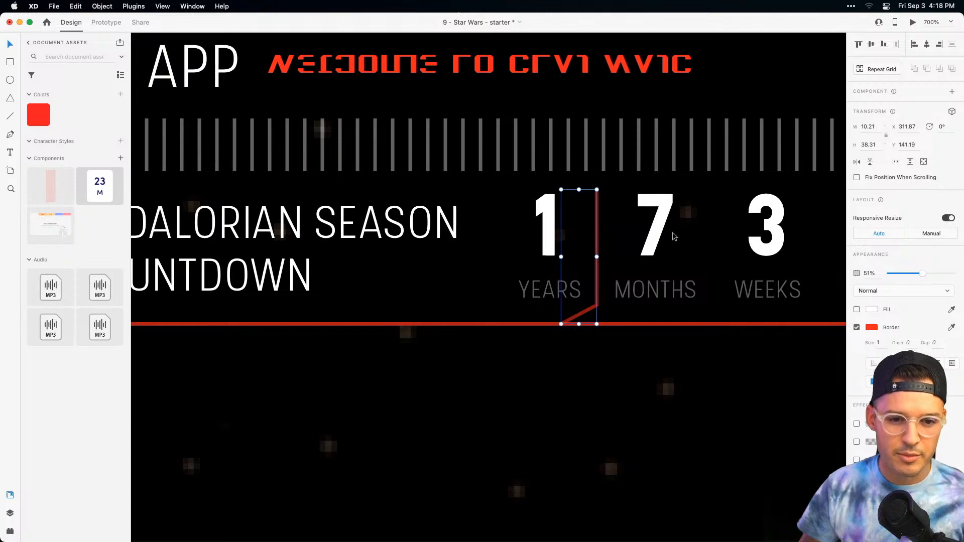
Duplicate the red divider three times so one also stands after the months, weeks and days.
drag(601, 227, 653, 249)
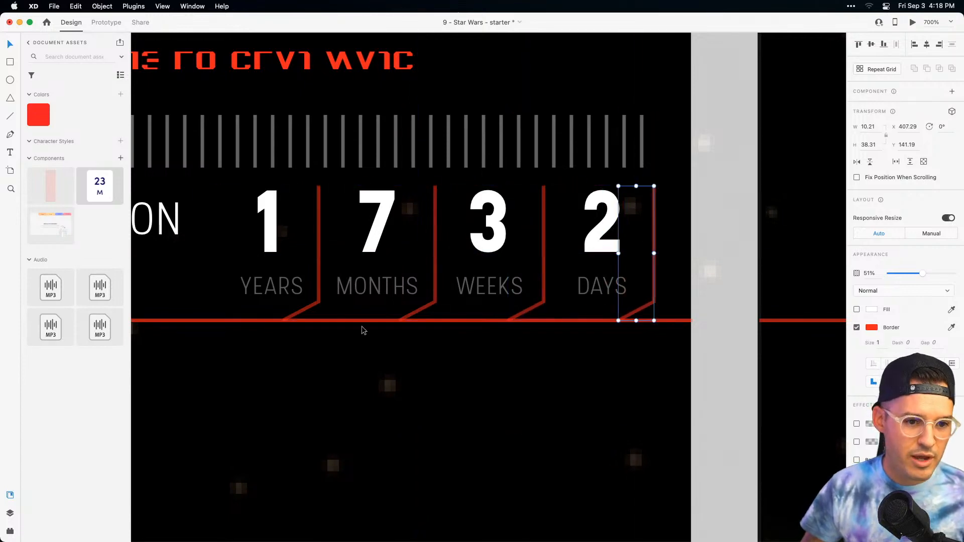
click(367, 387)
Group the whole header section below the Star Wars logo and rename the group "top".
key(super+2)
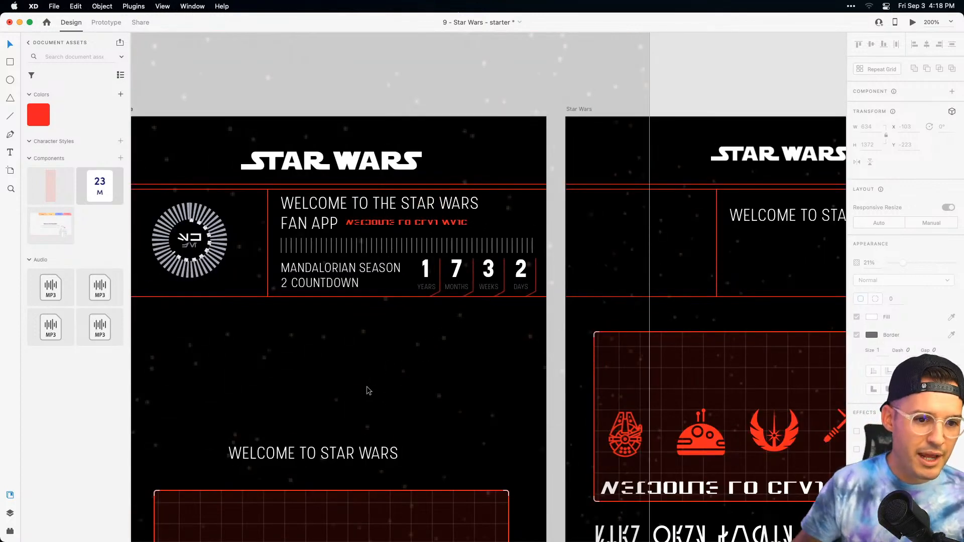
scroll(367, 386, left, 5)
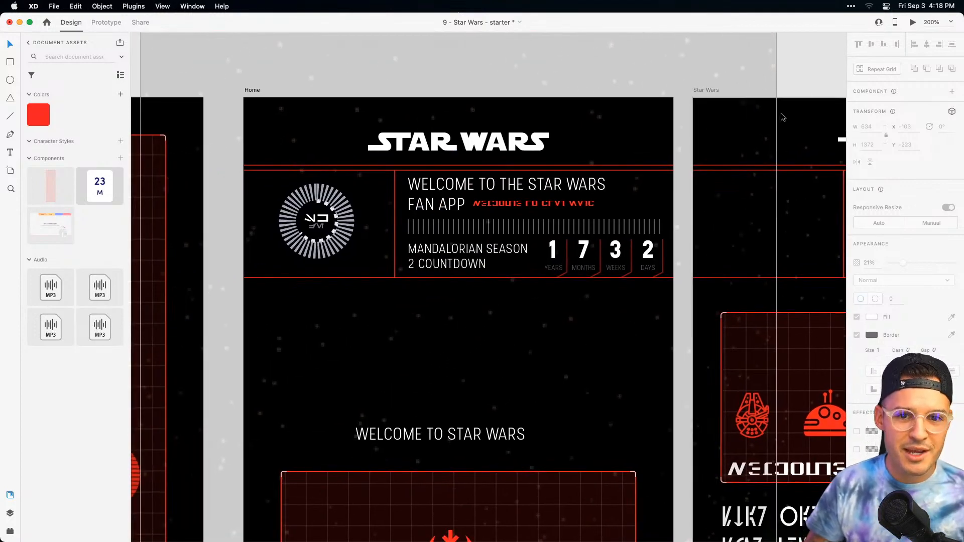
drag(229, 324, 680, 162)
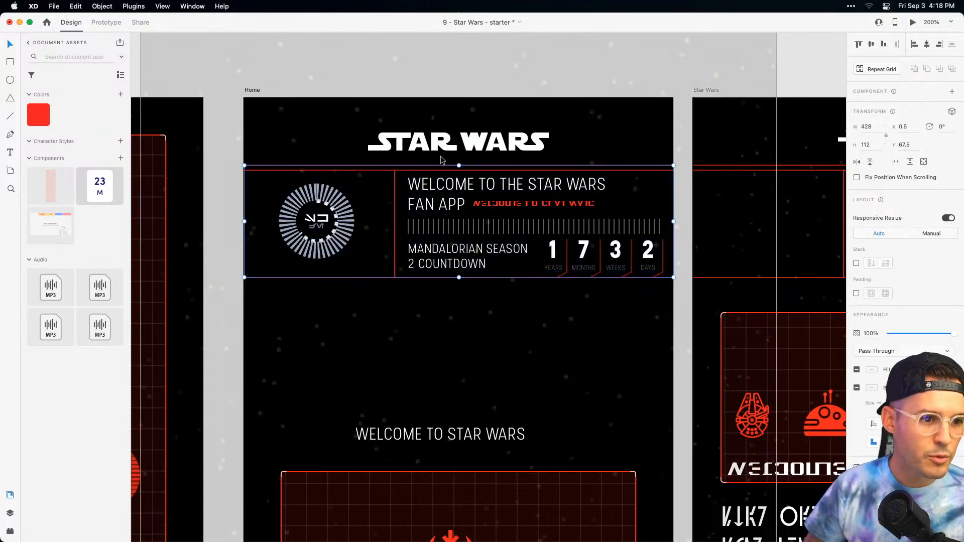
key(super+y)
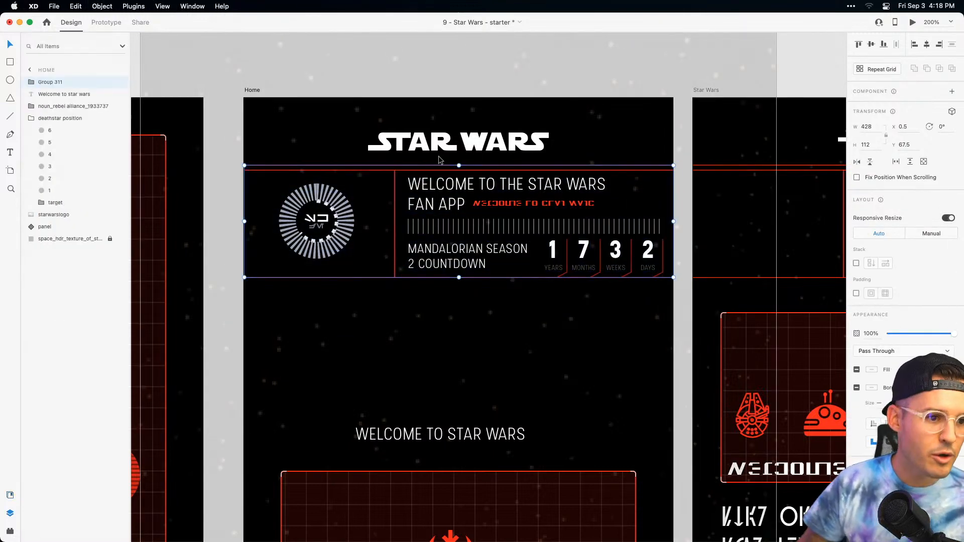
double_click(49, 82)
text(top)
key(Return)
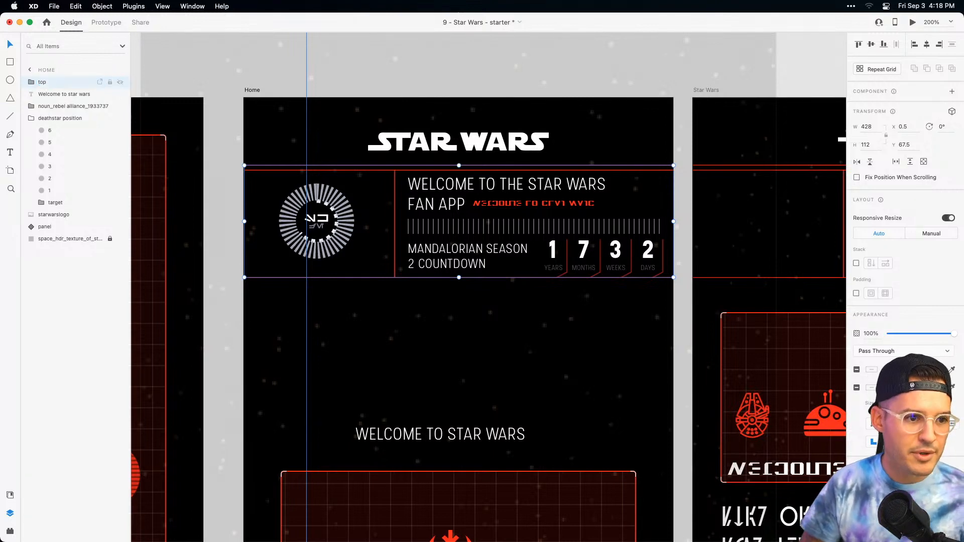
click(388, 327)
Move the rebel icon to the upper-left corner of the red grid panel and place the "Welcome to Star Wars" text beside it.
scroll(430, 276, down, 4)
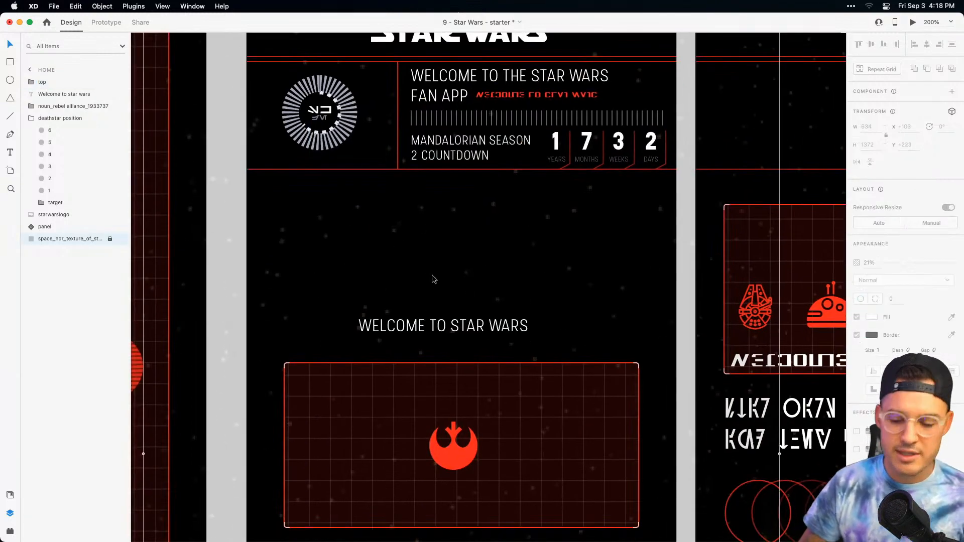
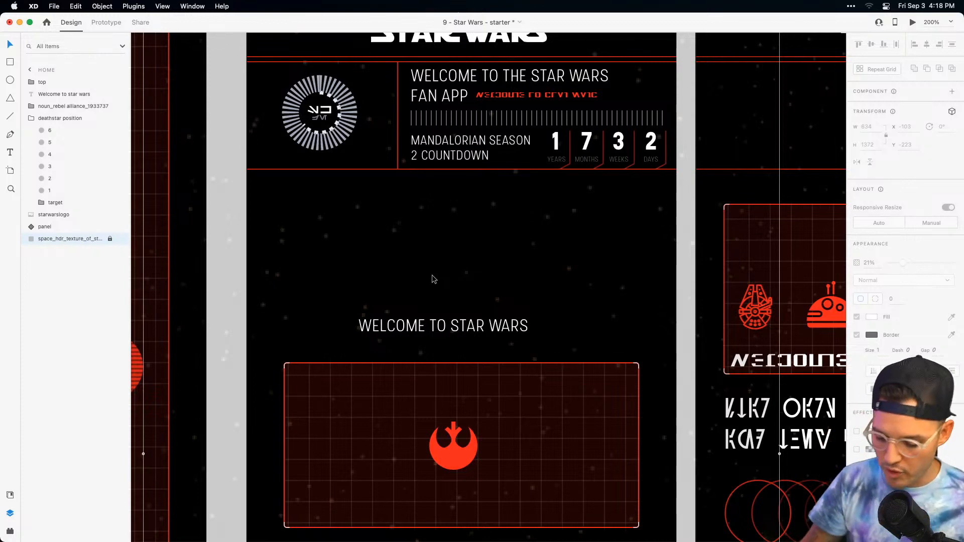
scroll(432, 275, down, 3)
scroll(480, 387, down, 2)
click(461, 368)
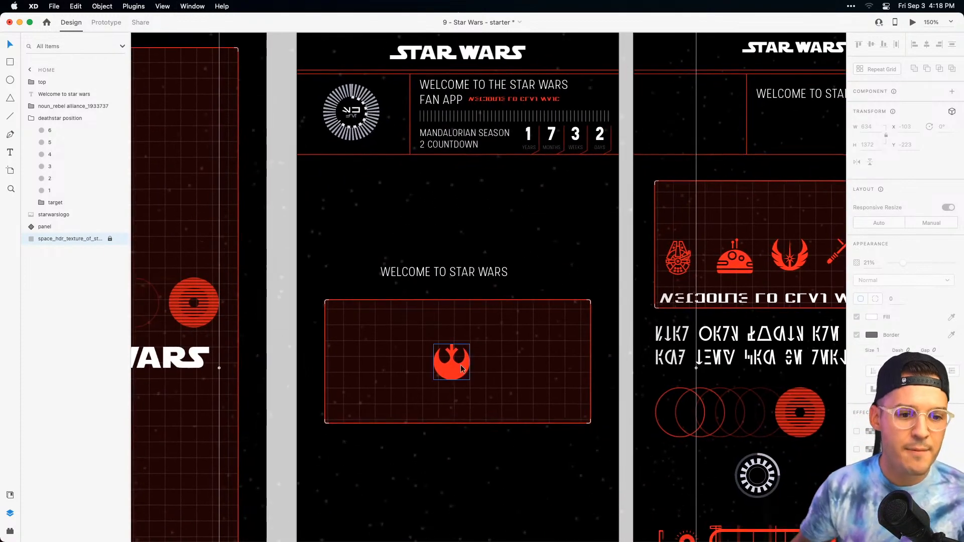
drag(461, 368, 359, 346)
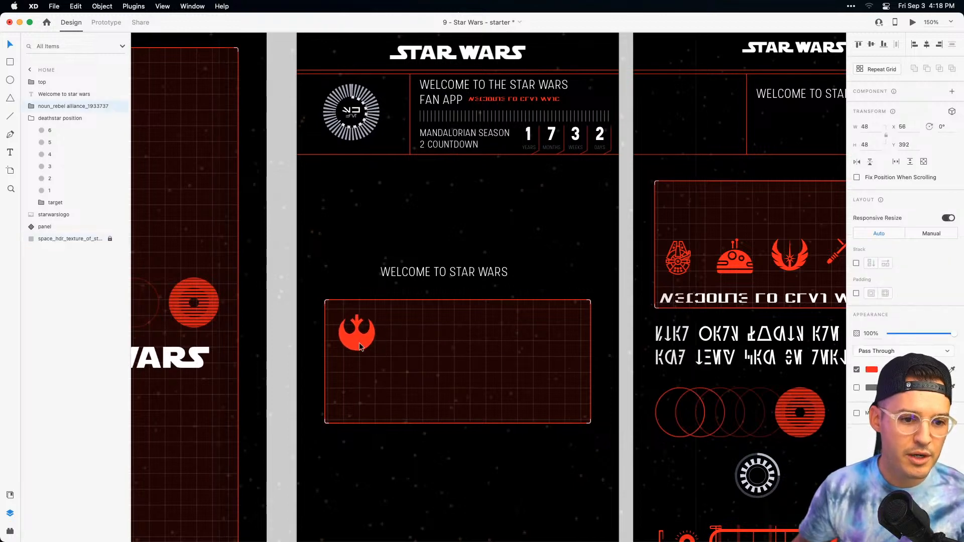
drag(464, 272, 470, 331)
double_click(423, 329)
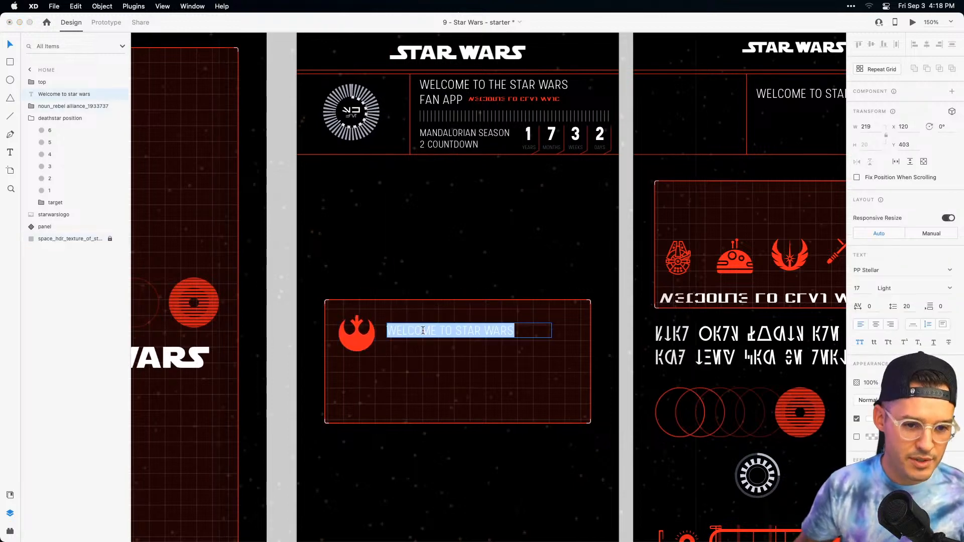
key(Escape)
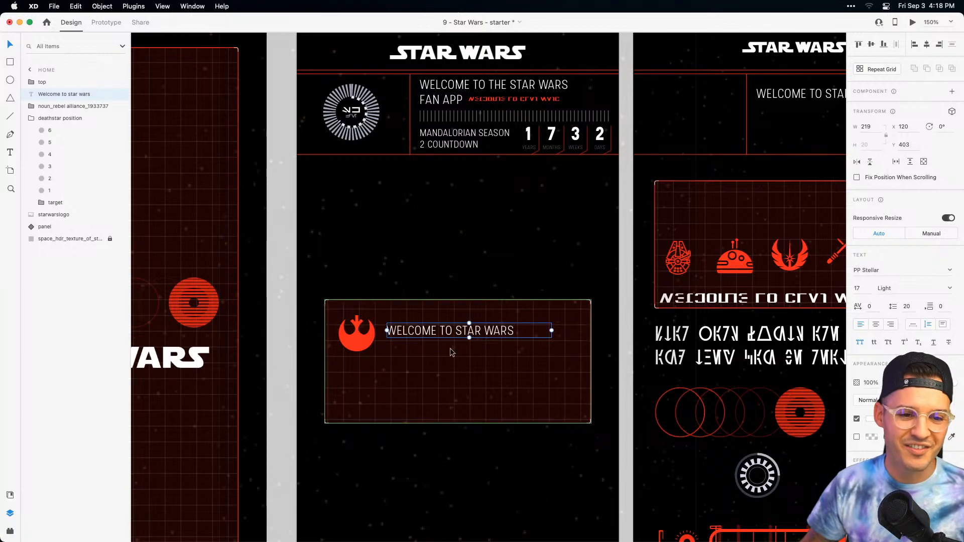
drag(469, 337, 466, 346)
key(super+z)
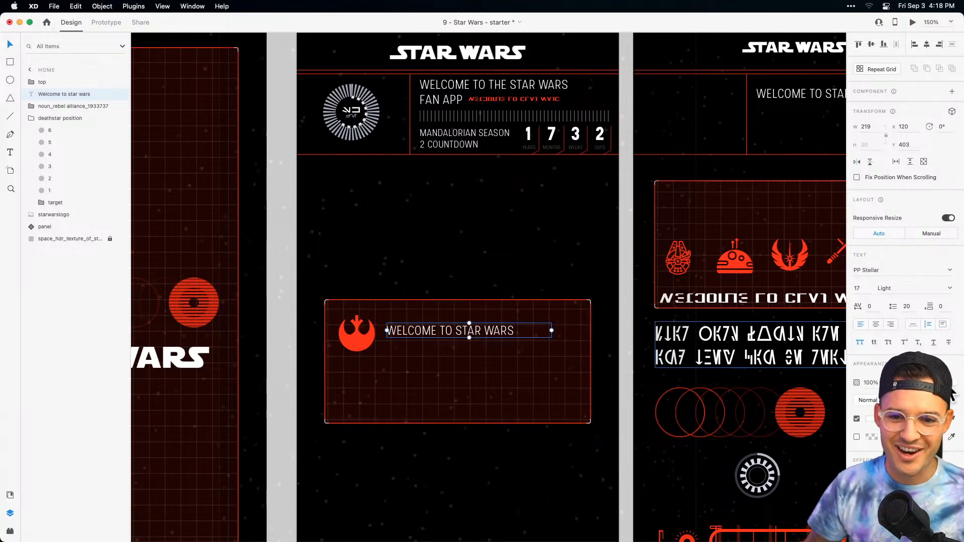
Make the panel's welcome text auto width, enlarged to size 26, and change its wording to "THE REBELS CLUB".
click(912, 325)
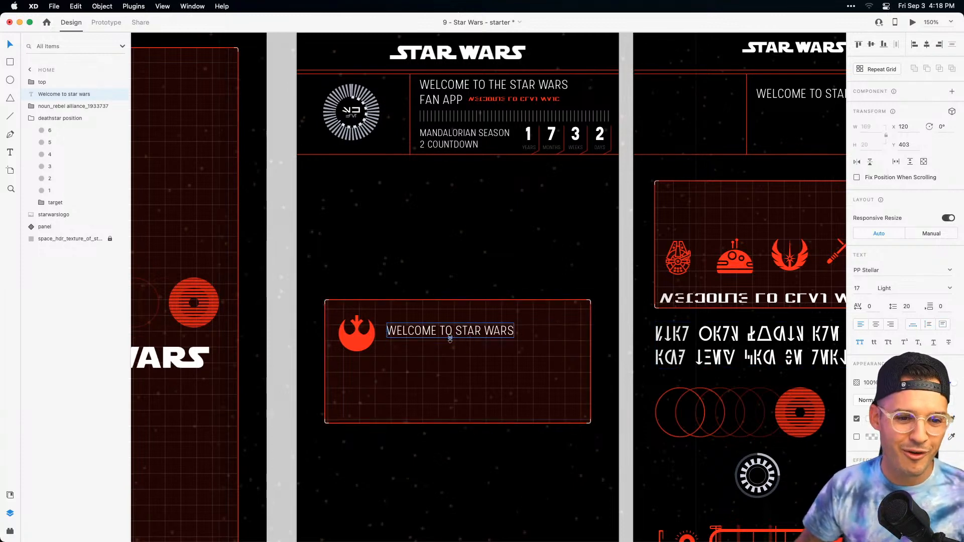
drag(450, 339, 450, 347)
double_click(443, 333)
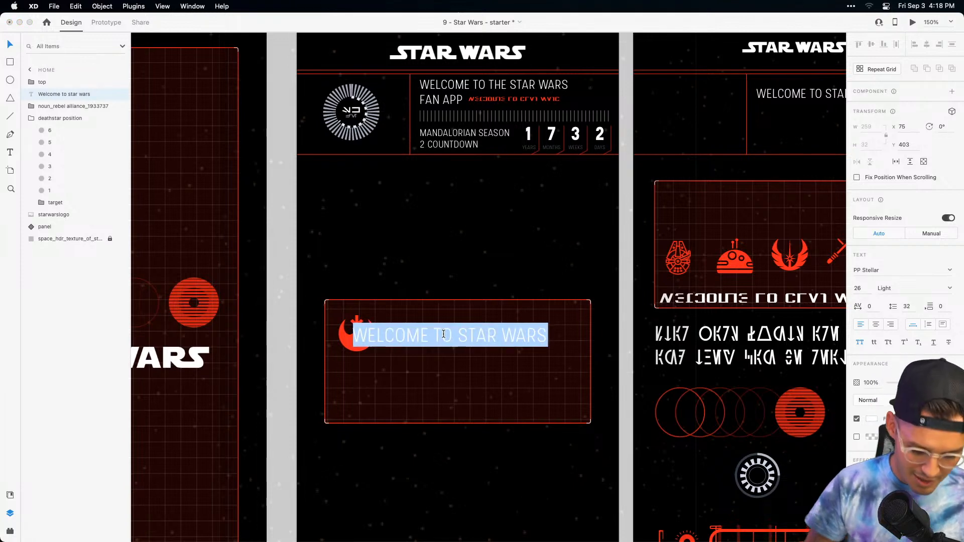
text(THE REBELS CLUB)
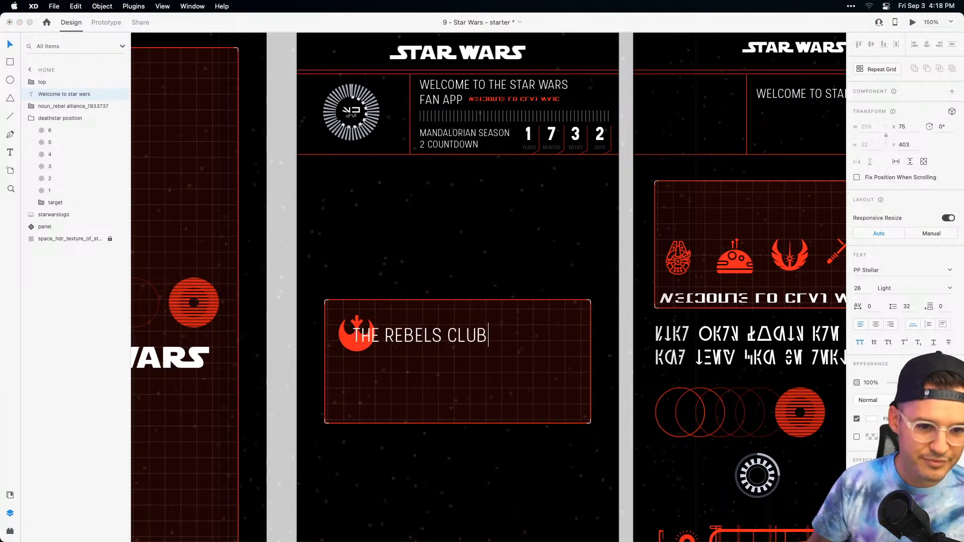
Change the panel heading to "THE REBELLION" and move it clear of the rebel icon, to the icon's right.
key(Escape)
double_click(438, 338)
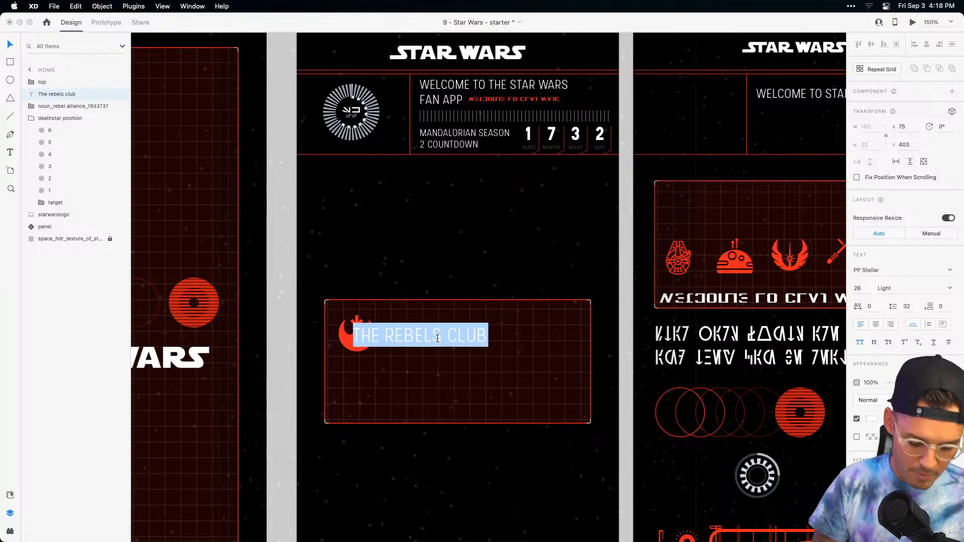
text(THE REBELLION)
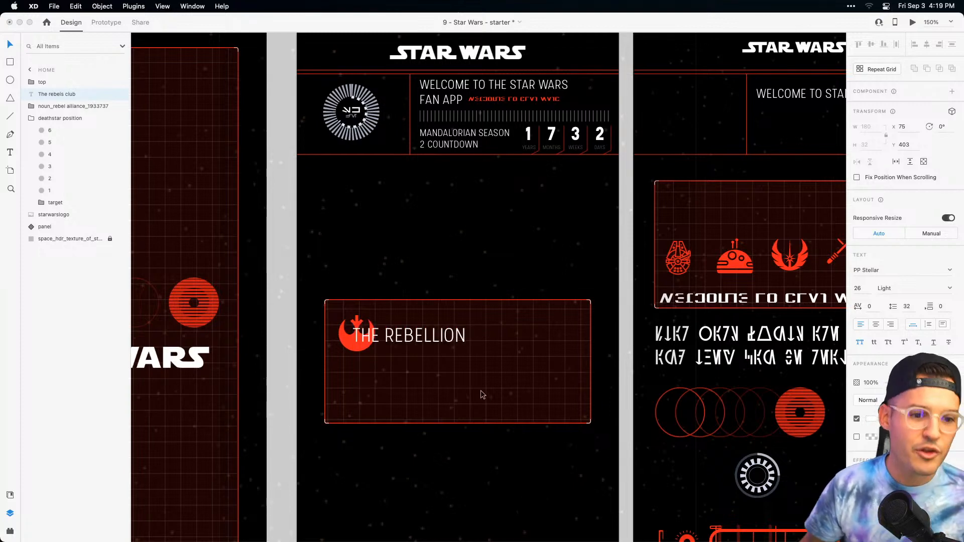
key(Escape)
drag(436, 339, 466, 330)
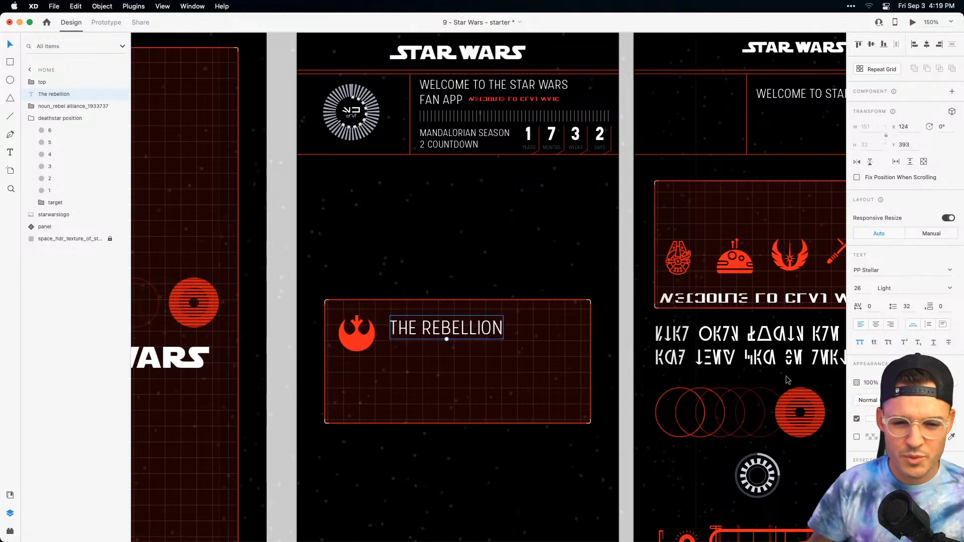
Try the Bold weight on the "THE REBELLION" heading and undo it.
click(949, 289)
click(920, 308)
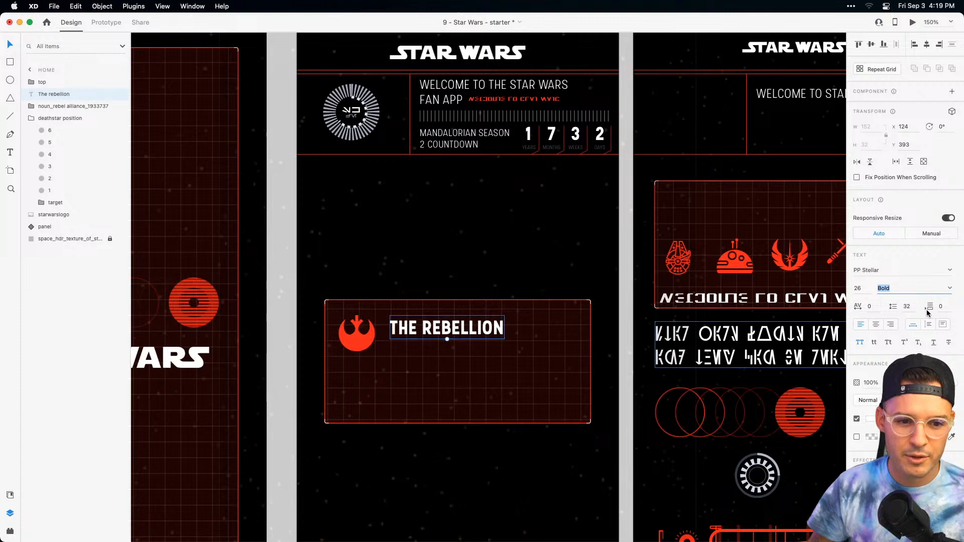
key(super+z)
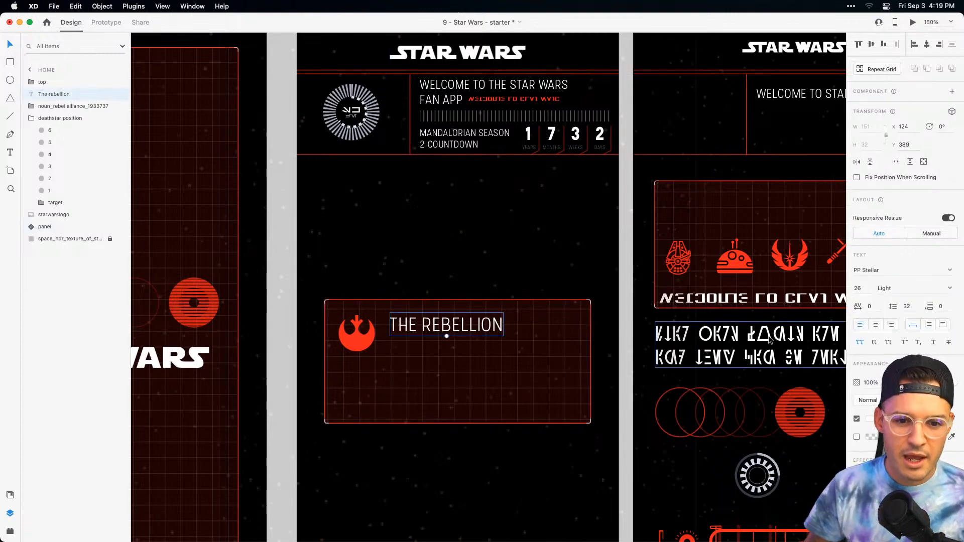
Copy the two-line Aurebesh text from the neighbouring artboard into the panel and replace its wording with "Asikdjaskljd".
drag(778, 342, 423, 371)
double_click(423, 371)
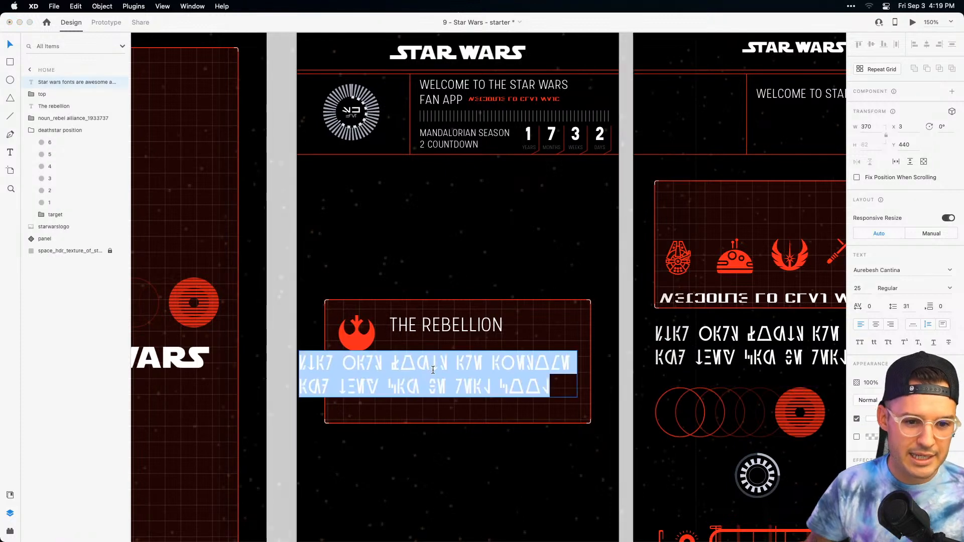
text(Asikdjaskljd)
key(Escape)
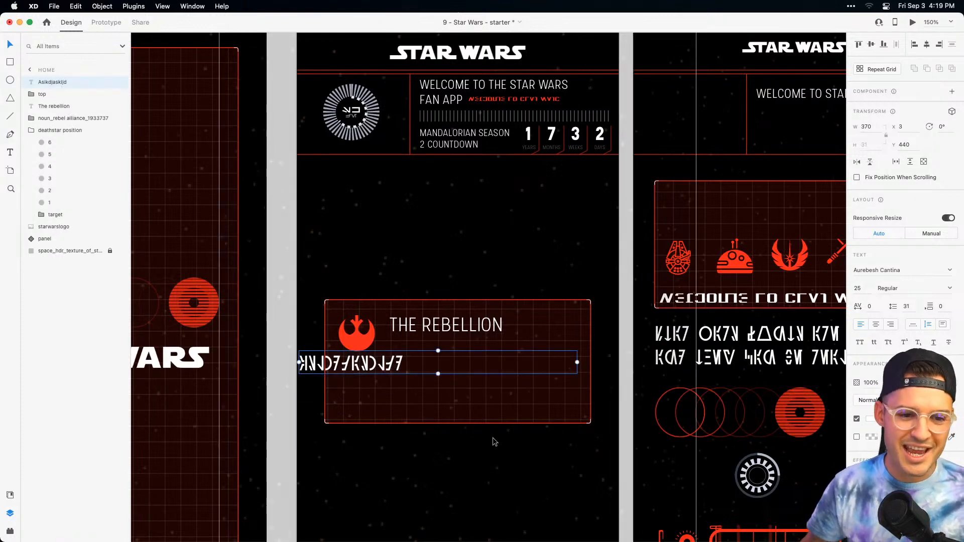
Make the copied Aurebesh text auto width and saved-asset red, then shrink it to size 17 beneath "THE REBELLION".
click(914, 325)
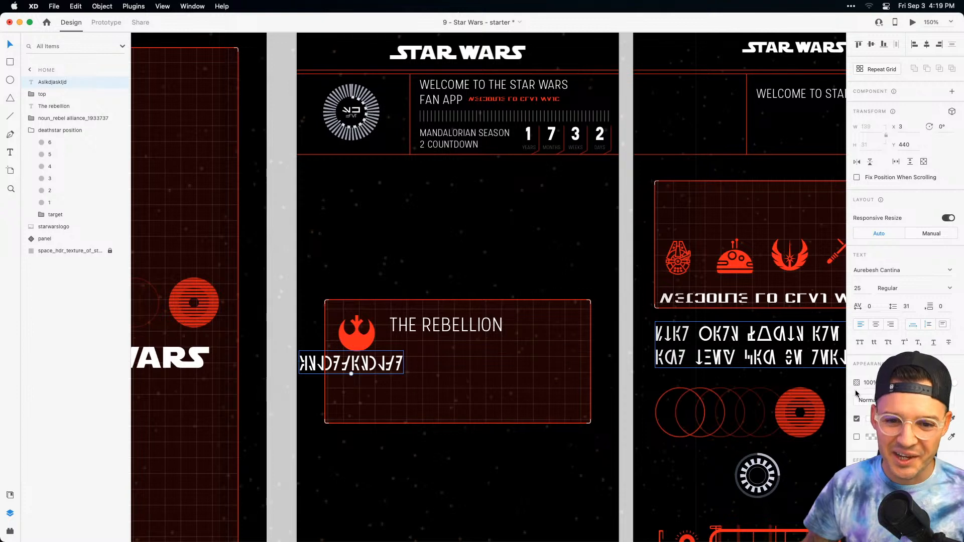
key(super+shift+y)
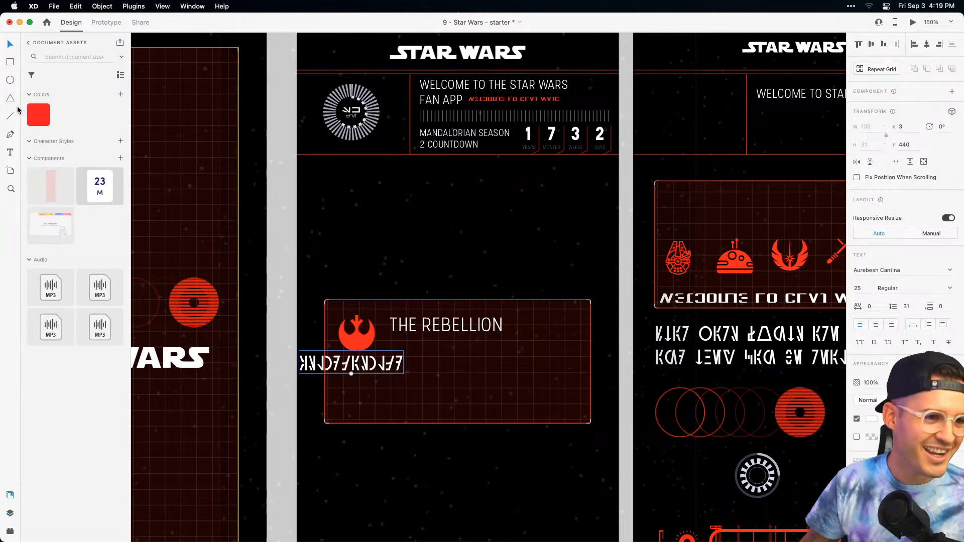
click(37, 113)
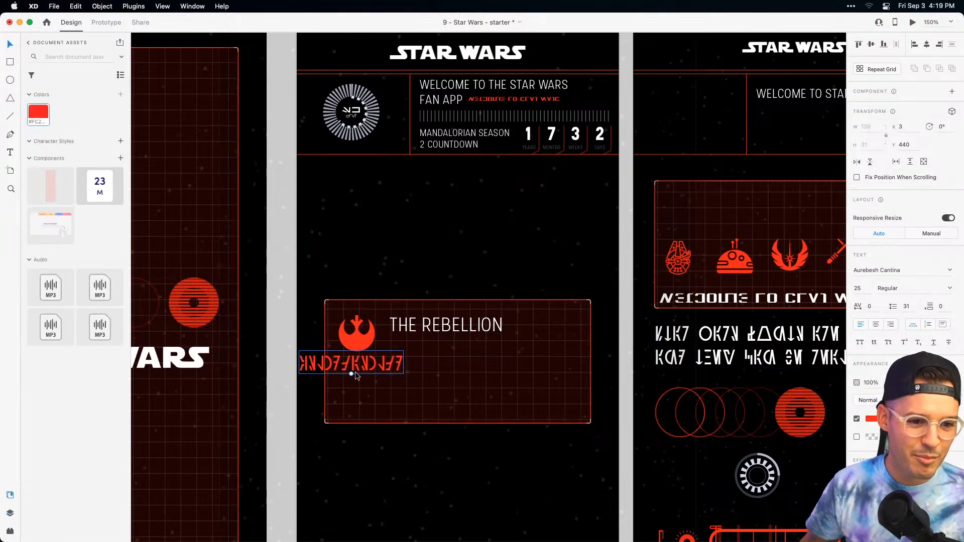
drag(351, 374, 430, 349)
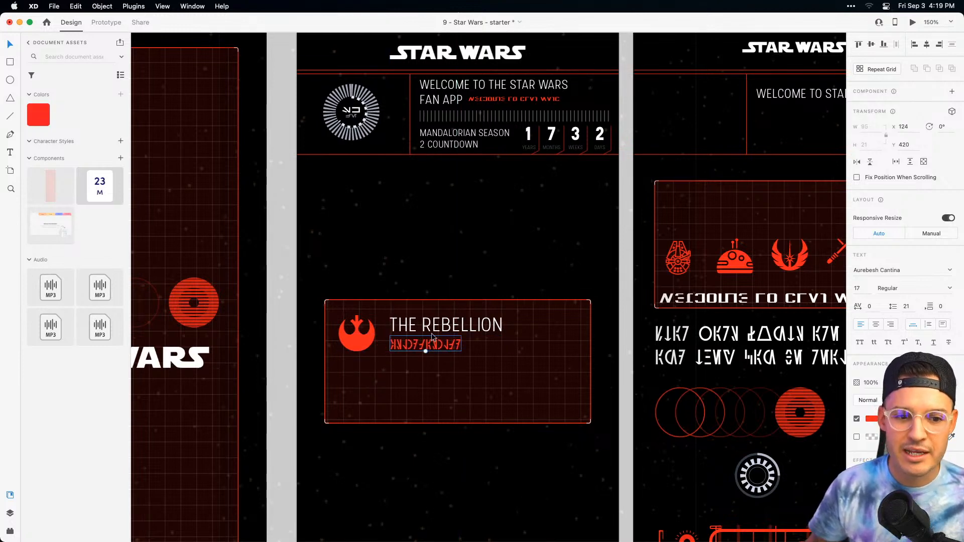
Reduce the red grid panel's height to 91 so it fits closely around the icon and heading.
shift+click(432, 332)
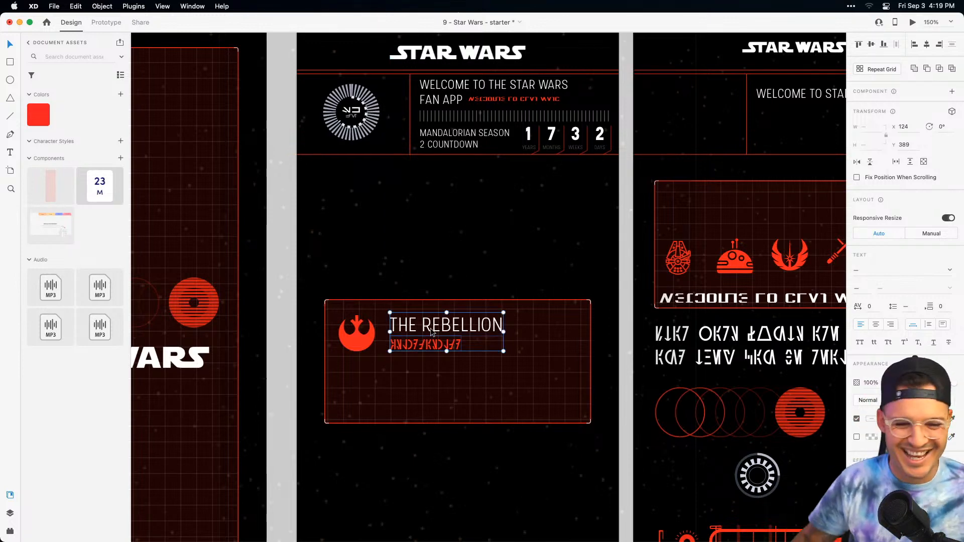
scroll(406, 387, up, 1)
click(408, 388)
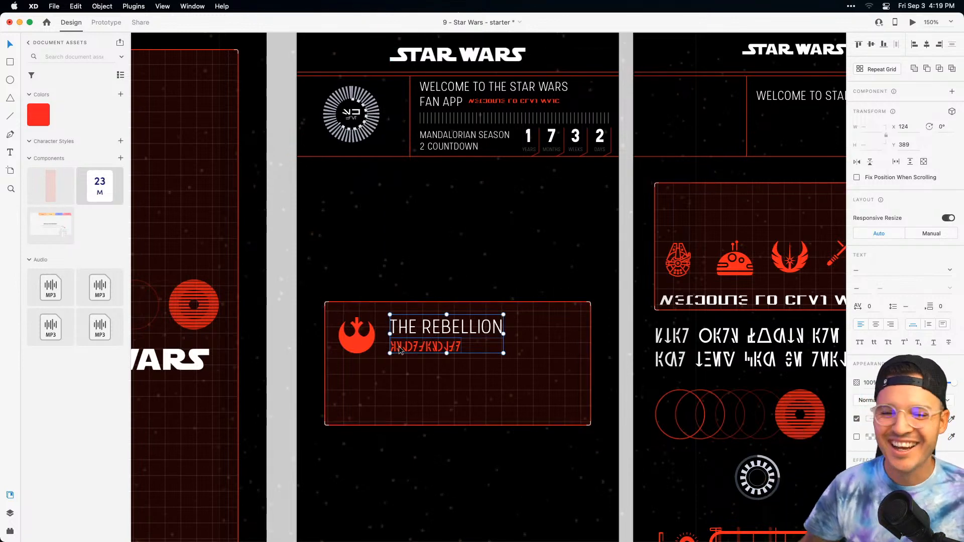
drag(458, 425, 461, 370)
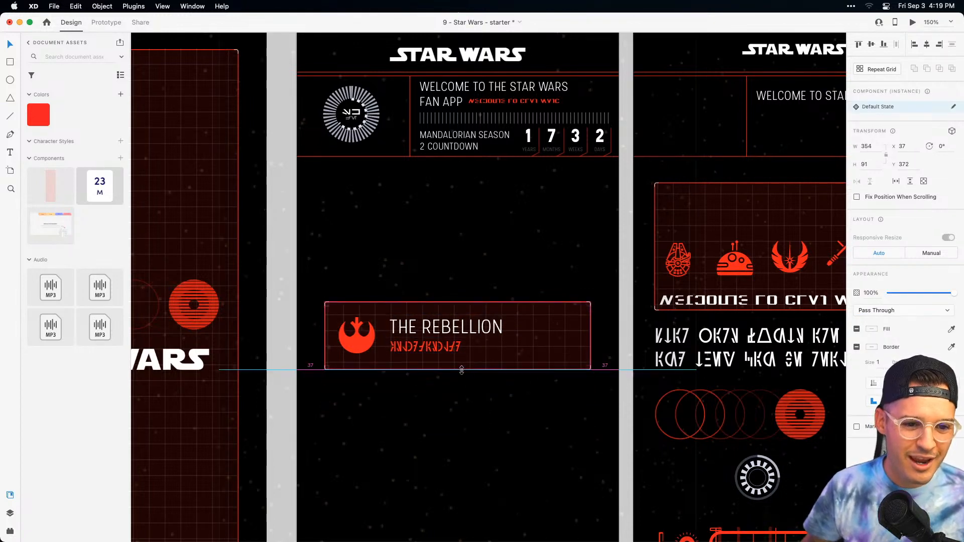
Group the heading with its Aurebesh line and try moving that line above the heading.
double_click(438, 335)
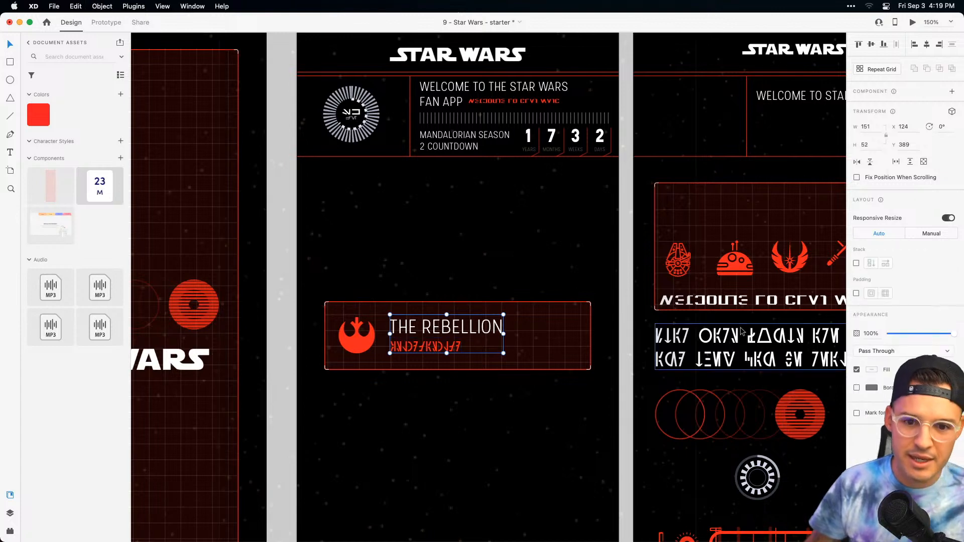
mouse_move(436, 347)
mouse_down()
mouse_move(434, 316)
mouse_move(437, 329)
mouse_up()
key(super+z)
click(441, 333)
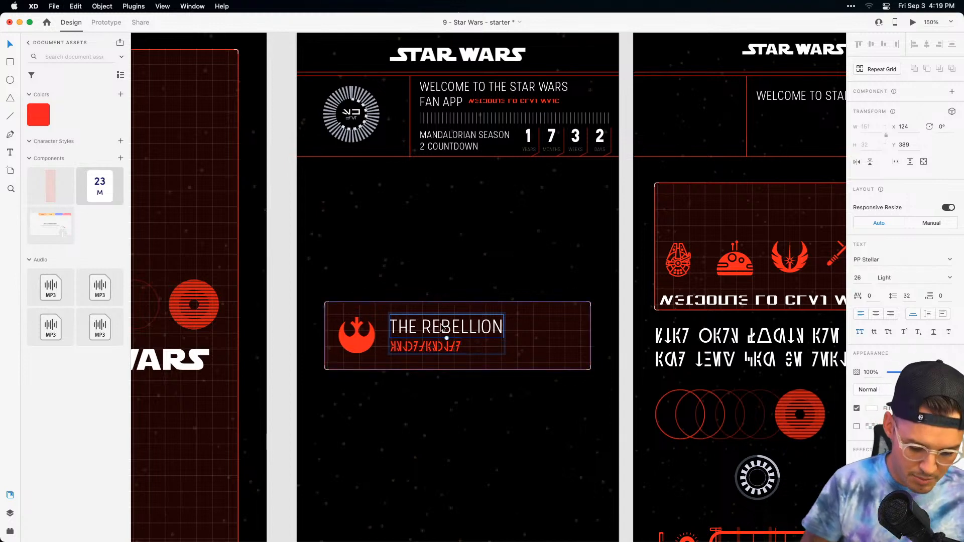
Try stacking the nested text group, taking it out of its parent group and moving the Aurebesh line above the heading.
key(super+y)
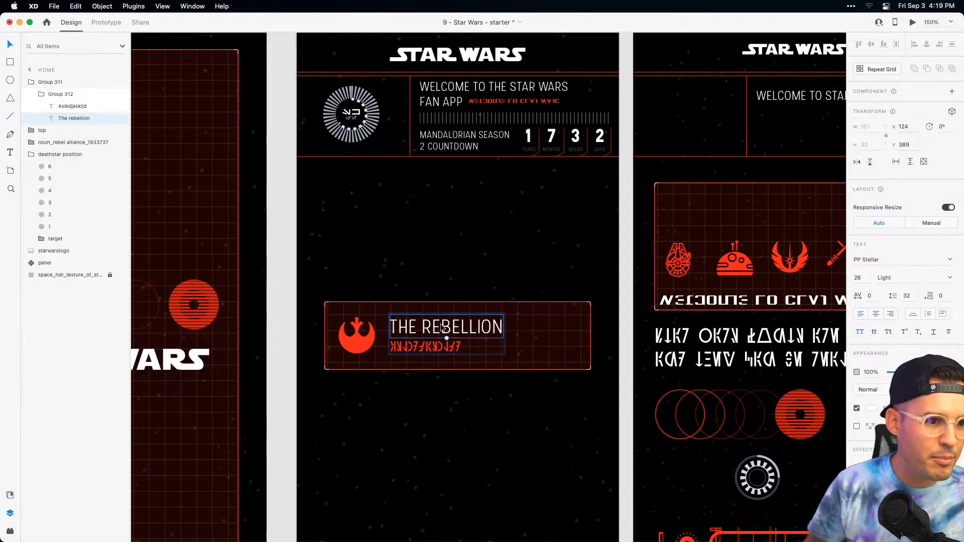
click(46, 95)
click(58, 96)
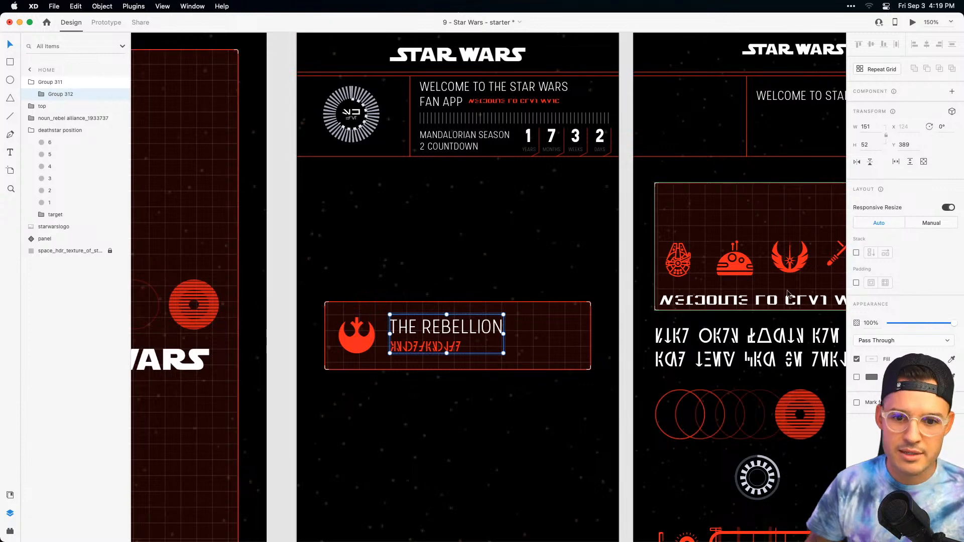
click(856, 253)
drag(69, 95, 48, 80)
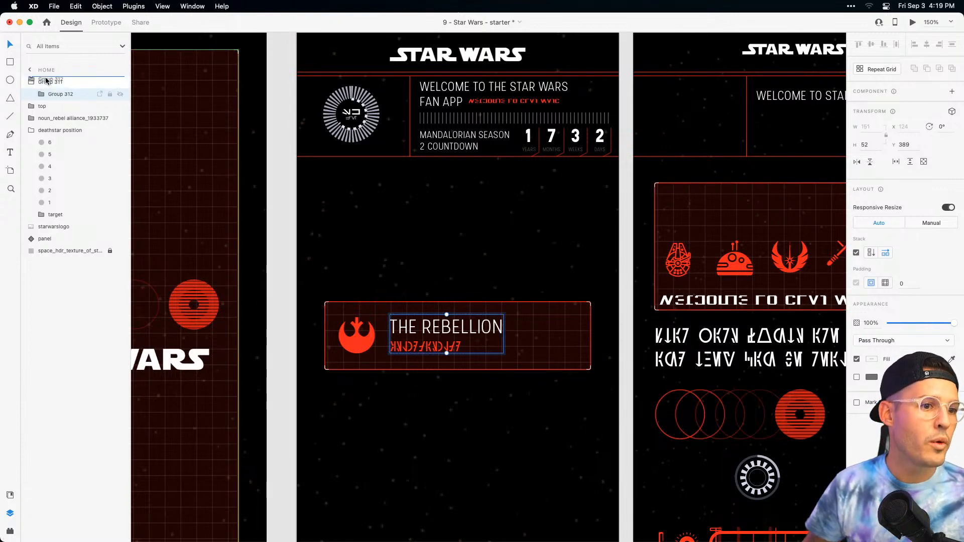
super+click(430, 346)
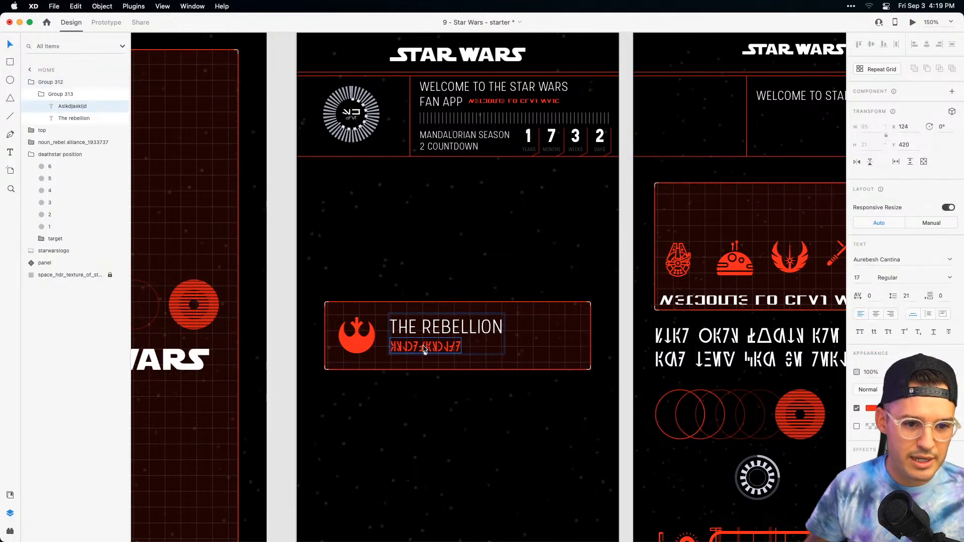
drag(423, 346, 424, 320)
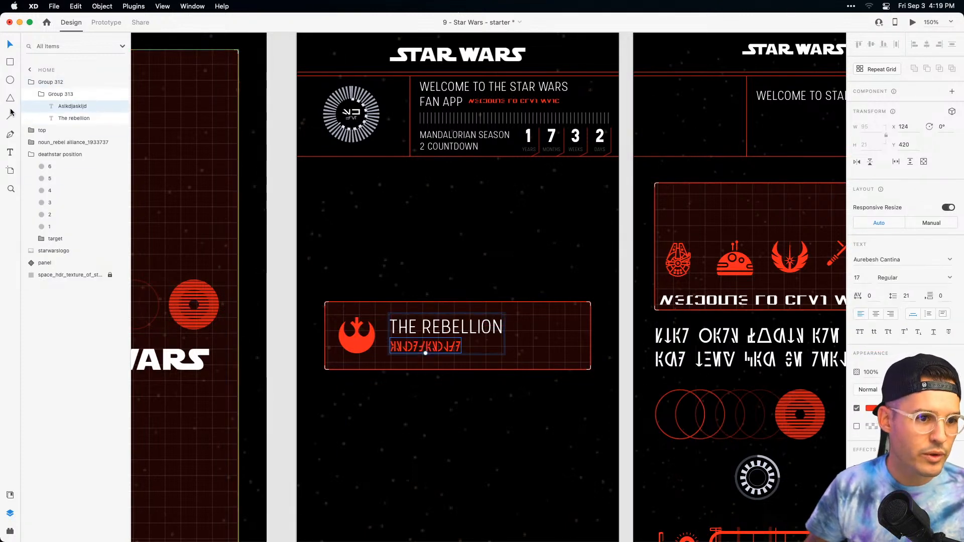
Move the nested text group out of its parent to the artboard's top layer level and turn on Stack for it.
click(47, 95)
click(42, 96)
drag(57, 98, 47, 81)
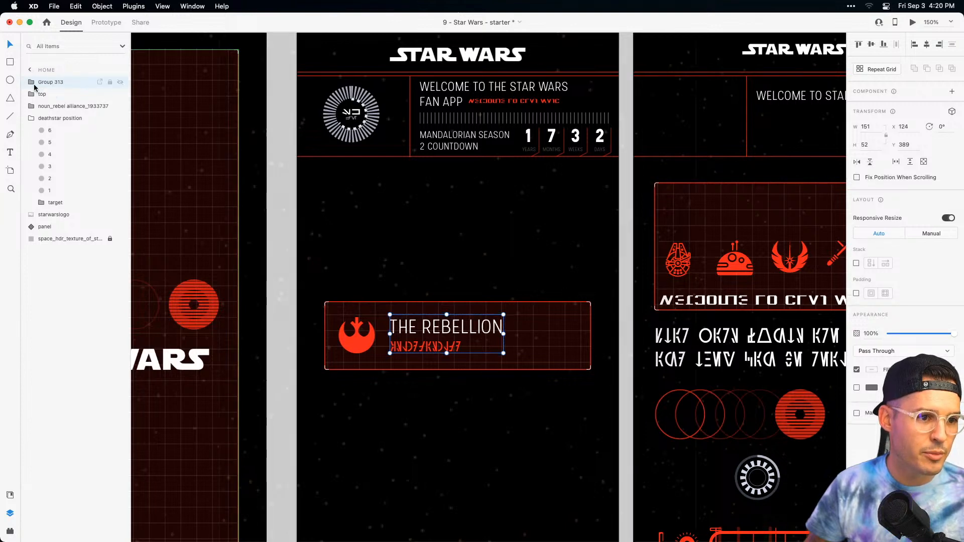
click(32, 83)
click(31, 82)
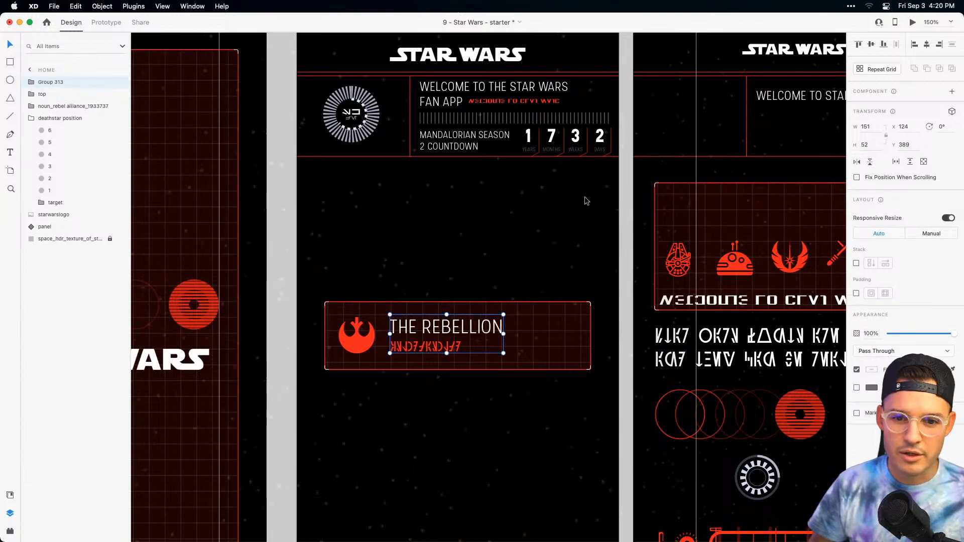
click(856, 263)
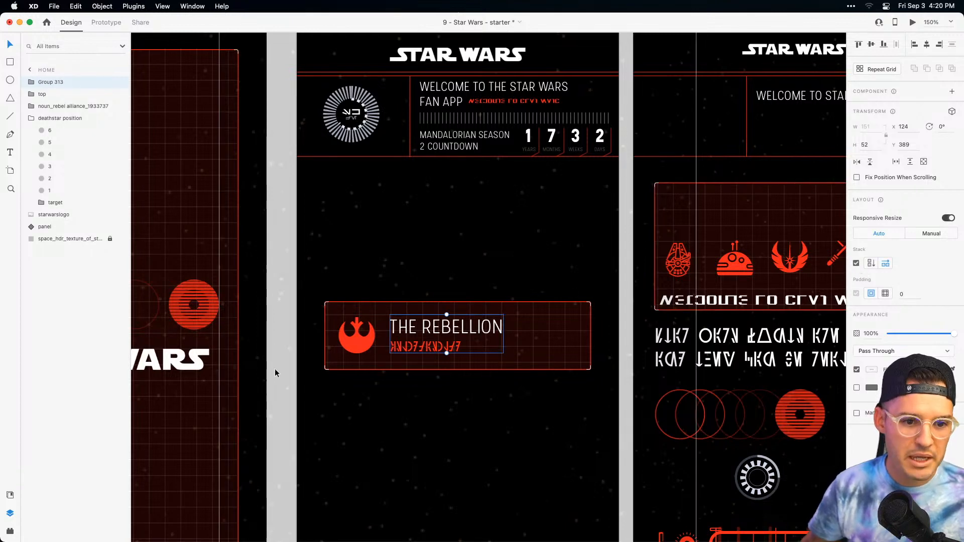
Align the rebel icon and the text group on their vertical middle and group them together.
shift+click(371, 335)
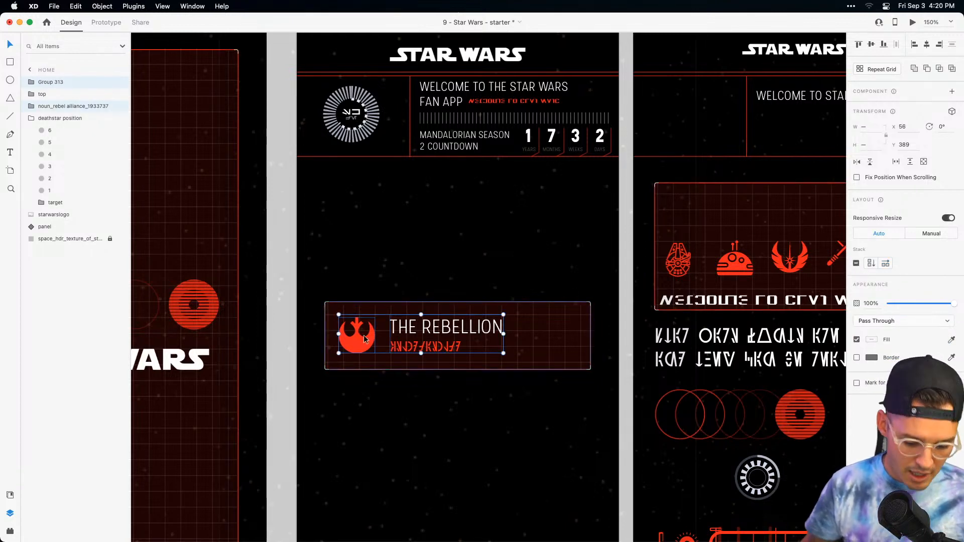
click(871, 45)
key(super+g)
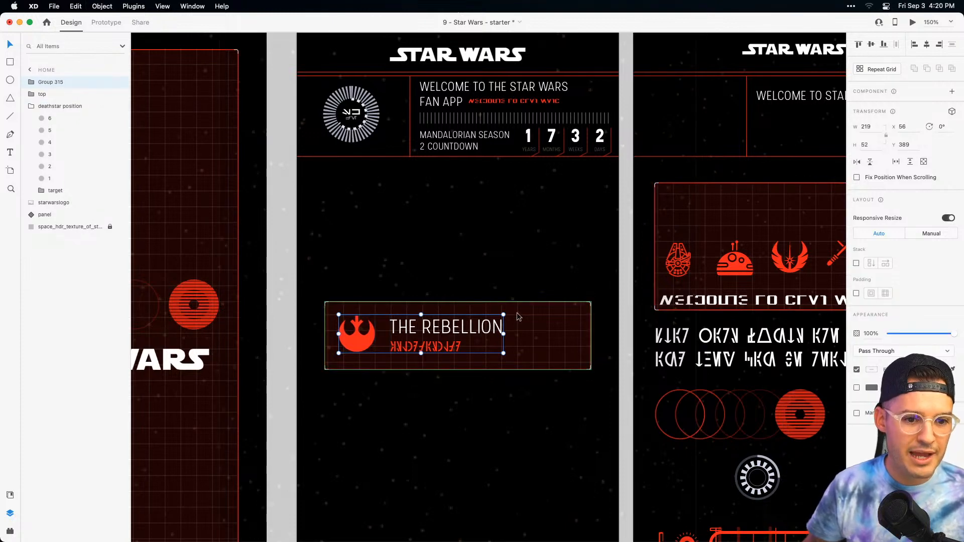
Centre the icon and heading group vertically within the red grid panel.
shift+click(530, 331)
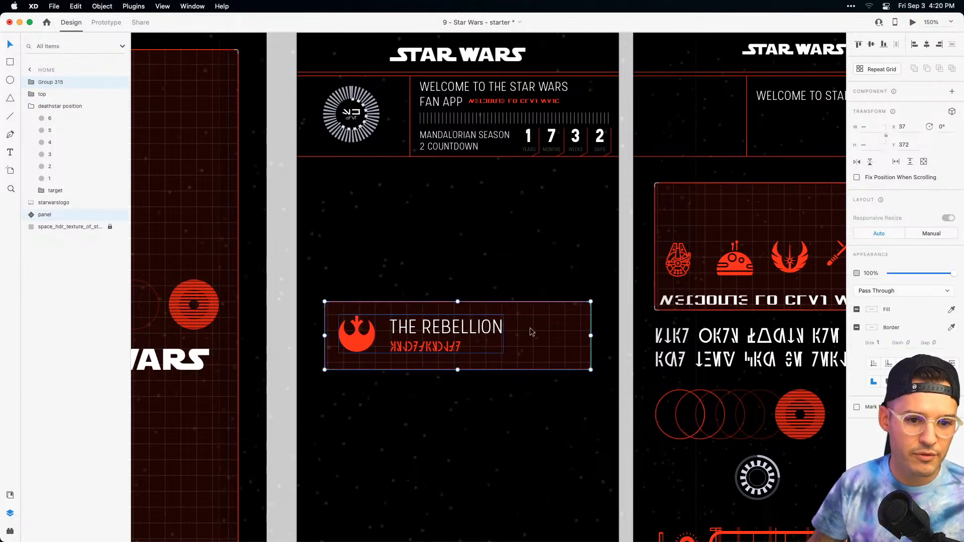
click(871, 45)
click(427, 420)
click(483, 340)
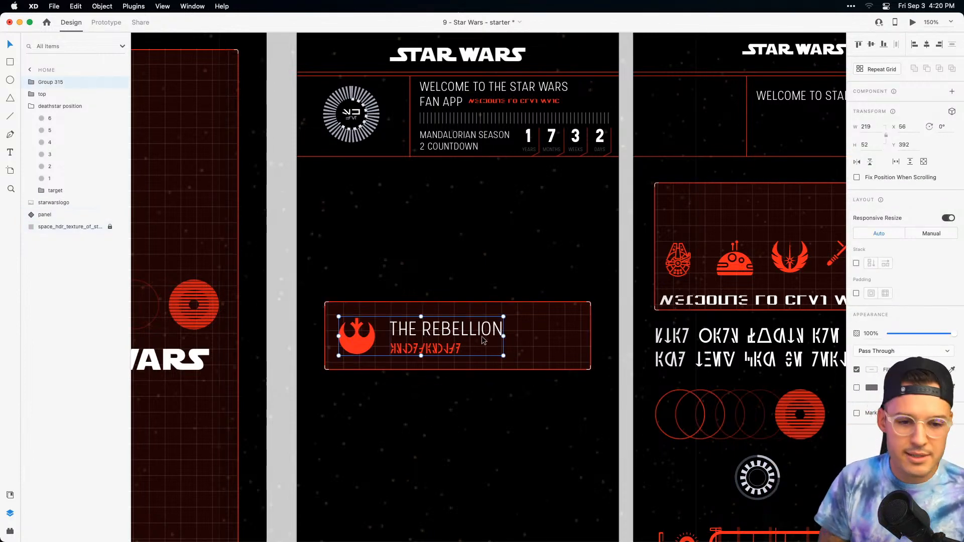
Try extending the red grid panel's lower edge far down the artboard and undo it.
click(521, 339)
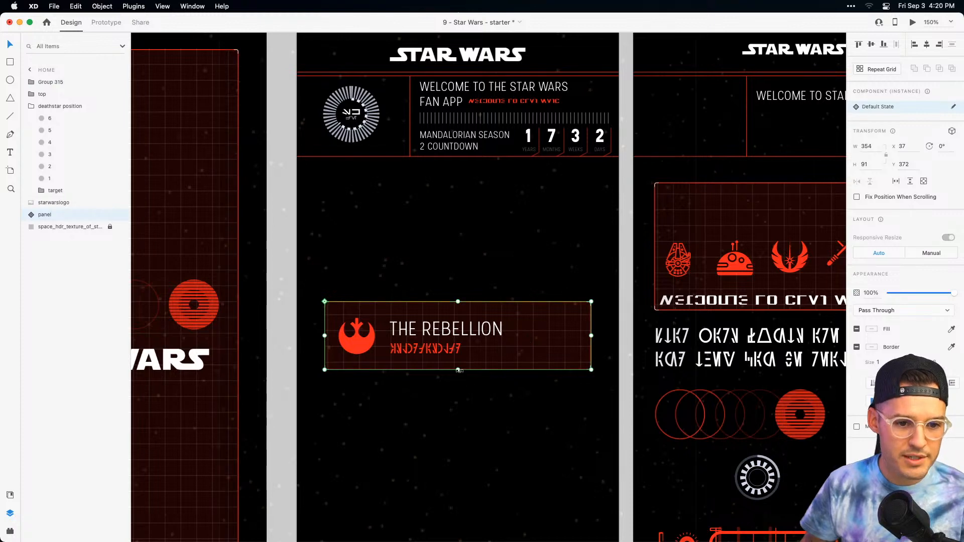
drag(459, 370, 461, 525)
key(super+z)
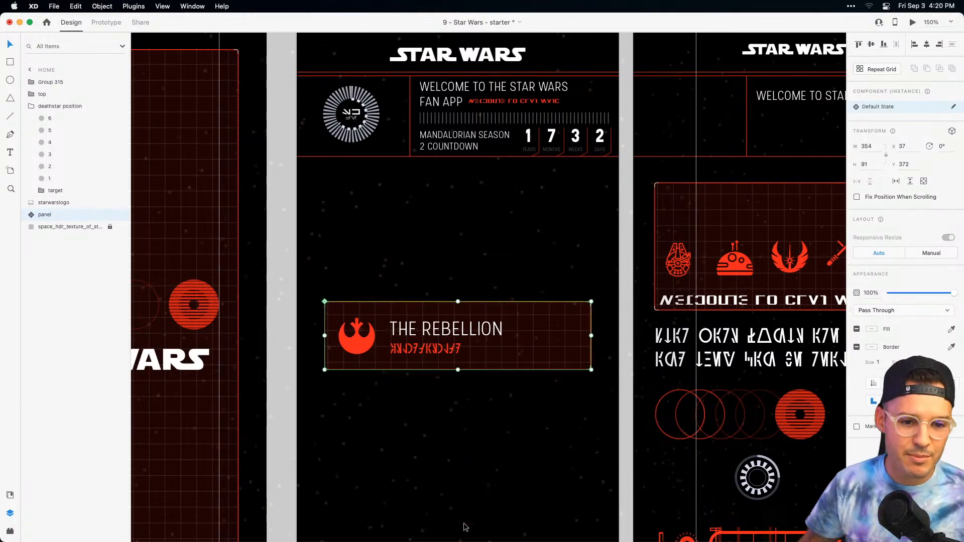
Select the two-line Aurebesh paragraph and the upper red progress bar on the assets artboard for copying.
click(486, 492)
key(super+minus)
drag(485, 489, 407, 377)
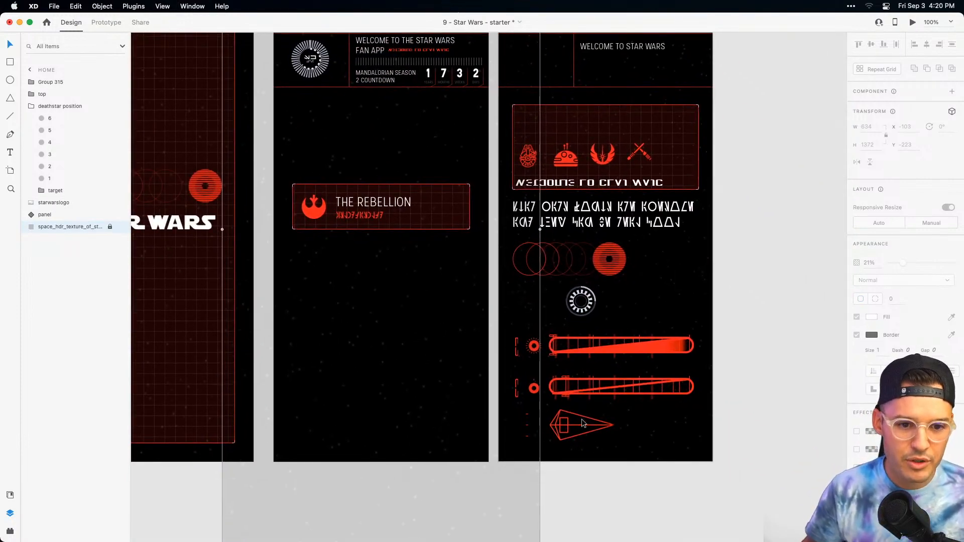
click(605, 210)
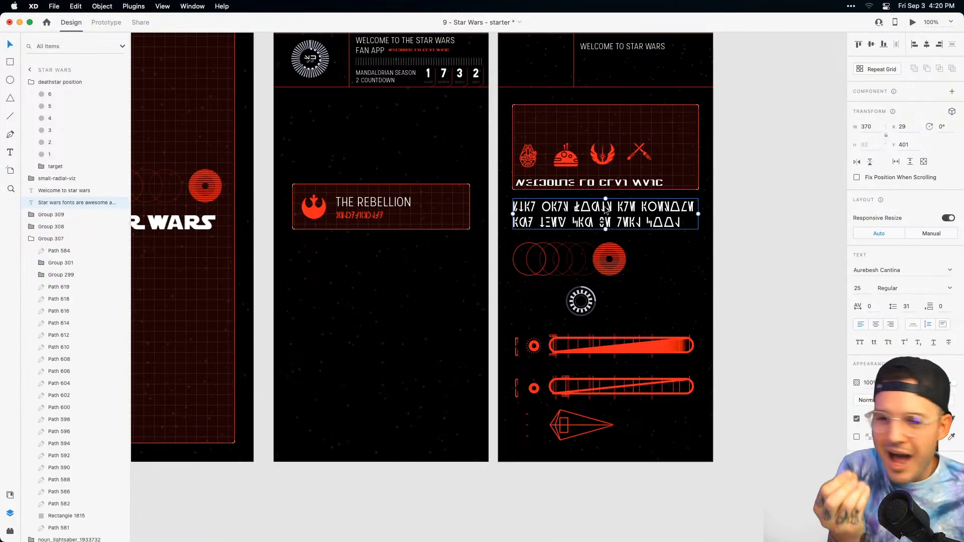
shift+click(605, 337)
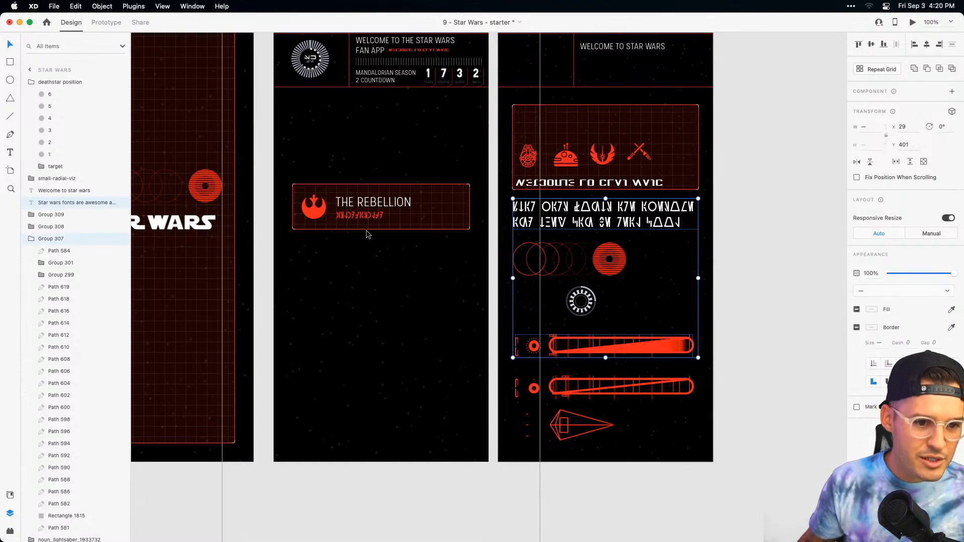
Extend the Rebellion panel downward to a height of 400 and paste the Aurebesh paragraph and progress bar over it.
click(374, 223)
drag(381, 230, 395, 387)
key(super+equal)
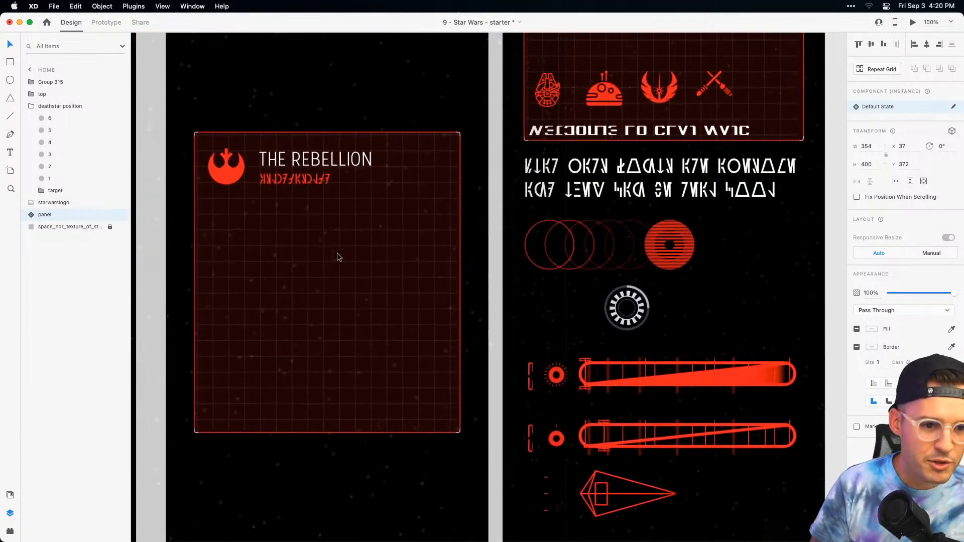
scroll(413, 258, left, 3)
key(super+v)
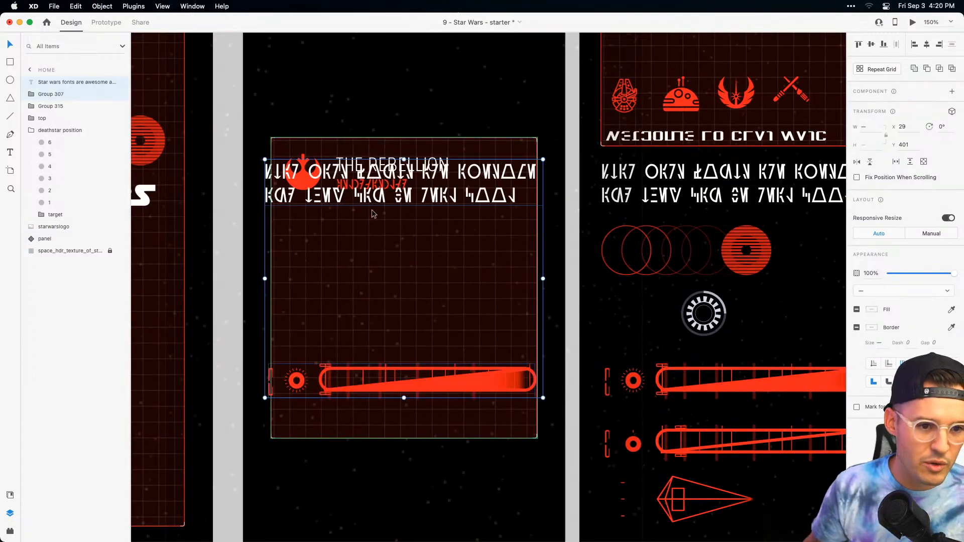
Shrink the pasted paragraph and progress bar to fit inside the panel, placing the bar near its lower edge and the paragraph just above.
drag(543, 398, 518, 381)
click(471, 420)
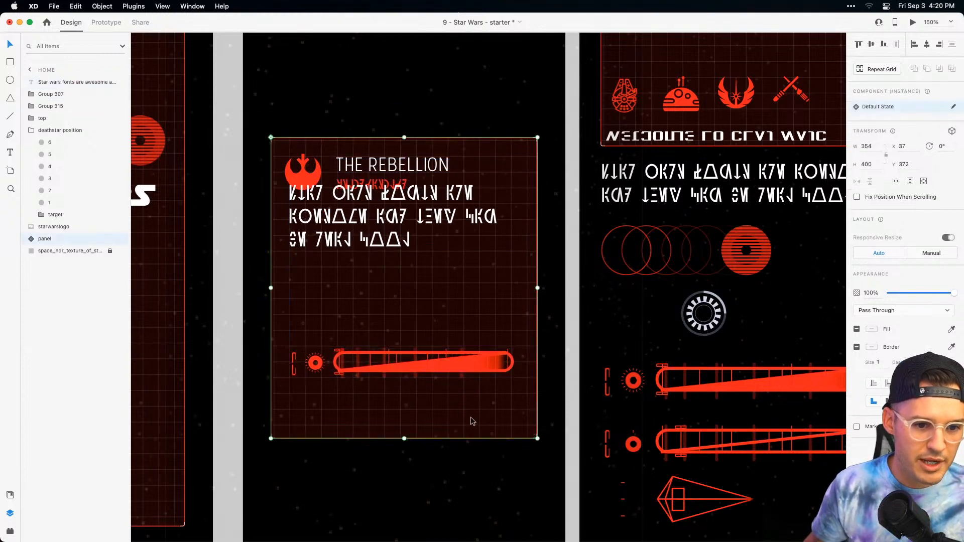
drag(460, 378, 460, 415)
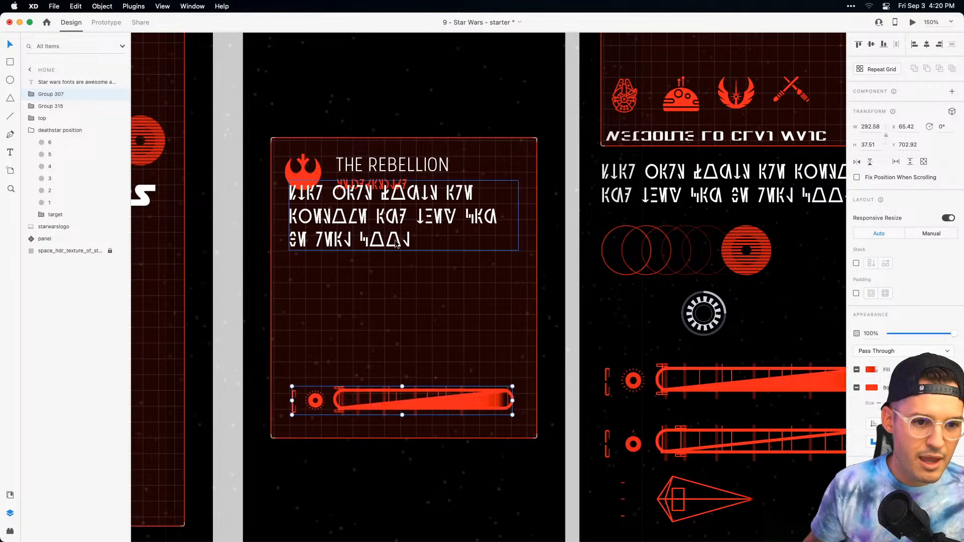
drag(393, 239, 397, 274)
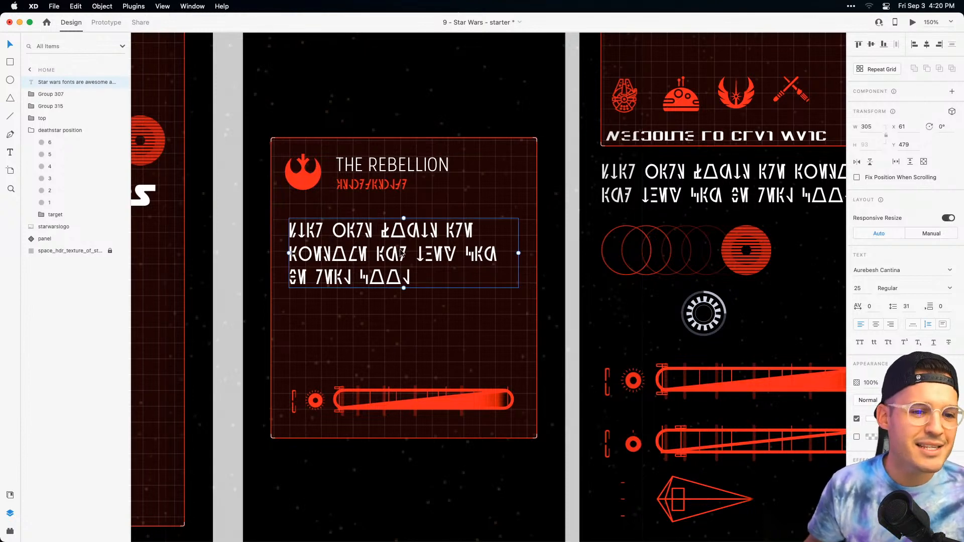
drag(389, 257, 380, 320)
Duplicate the "The Rebellion" heading above the Aurebesh paragraph, aligned with its left edge, and change the copy to "LEARN THE REBELLIONS CYPHER CHALLENGE".
click(391, 171)
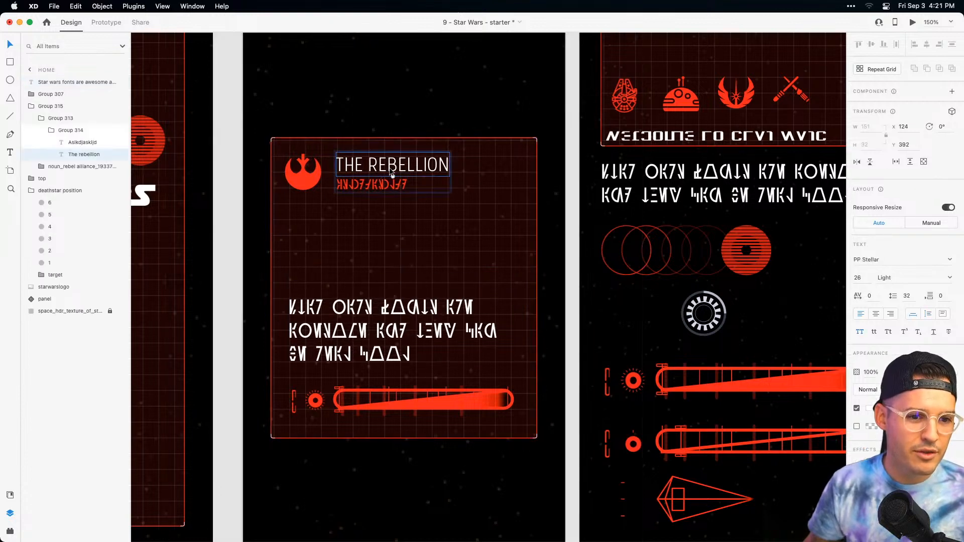
key(super+c)
key(super+v)
drag(391, 171, 340, 264)
double_click(339, 264)
text(LE)
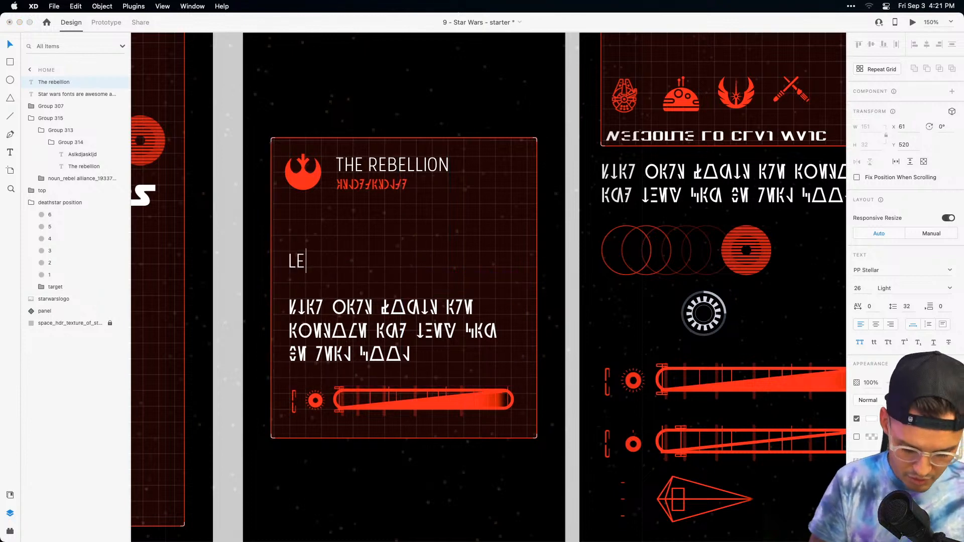
text(ARN THE R)
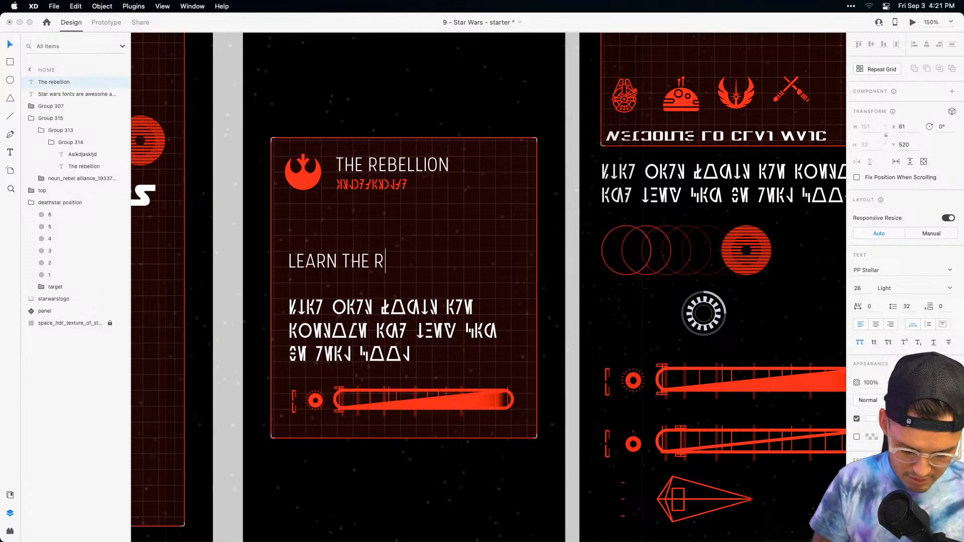
text(EBELLIONS CYP)
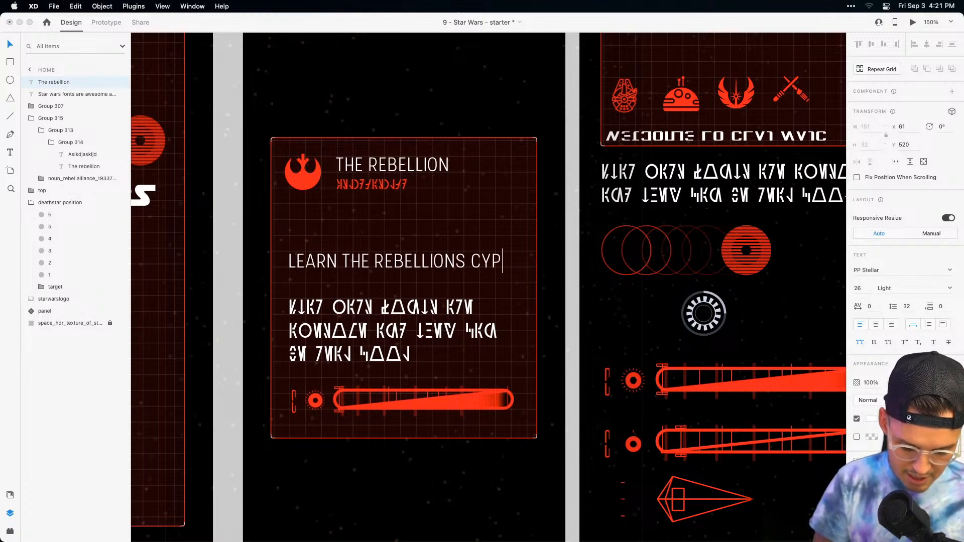
text(HER CHALLENGE)
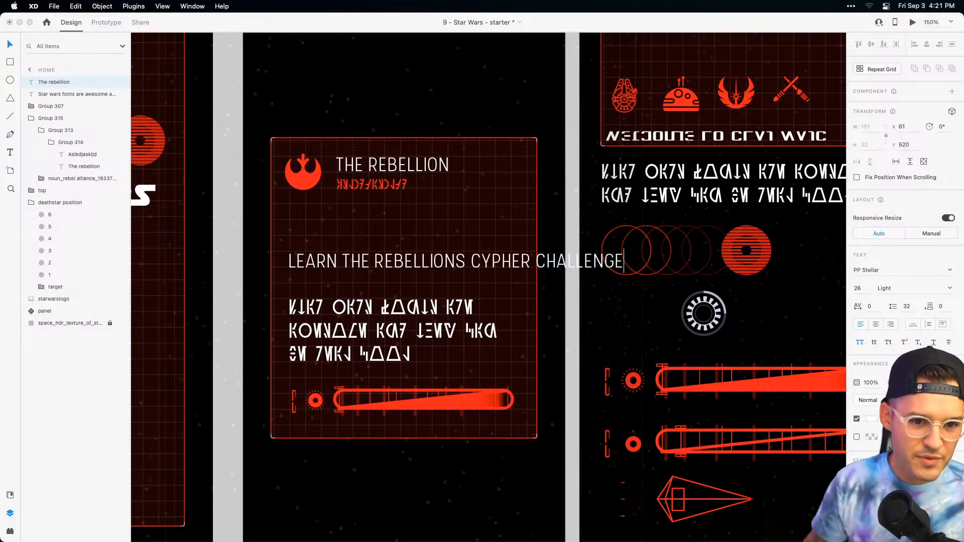
key(Escape)
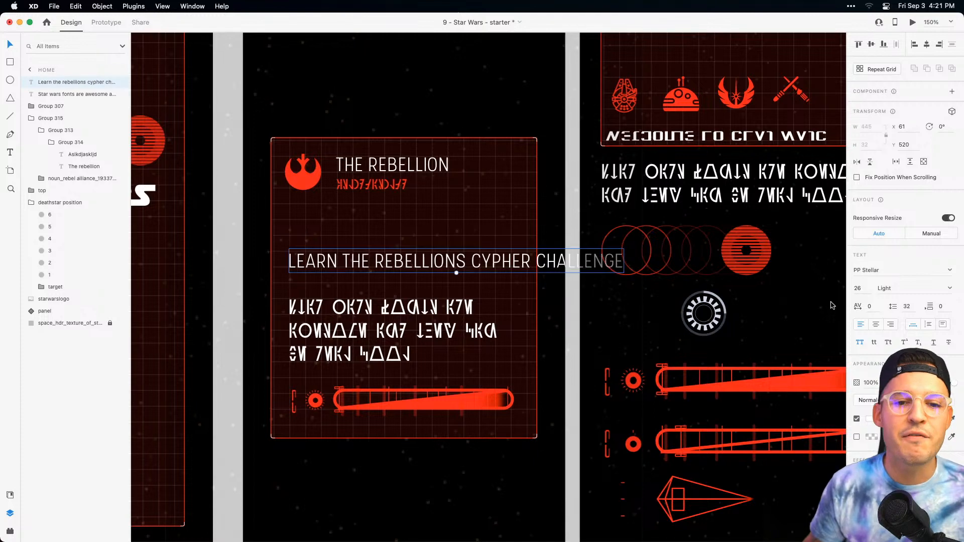
Convert the challenge heading to area text 290 wide wrapped over two lines above the paragraph, and fill it with the saved red.
click(928, 325)
drag(625, 261, 507, 261)
drag(393, 273, 402, 258)
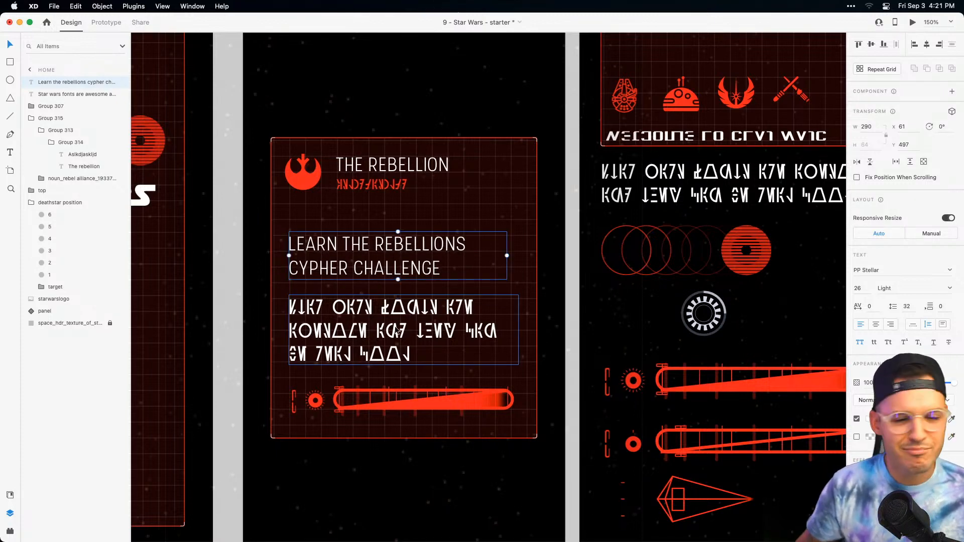
click(868, 418)
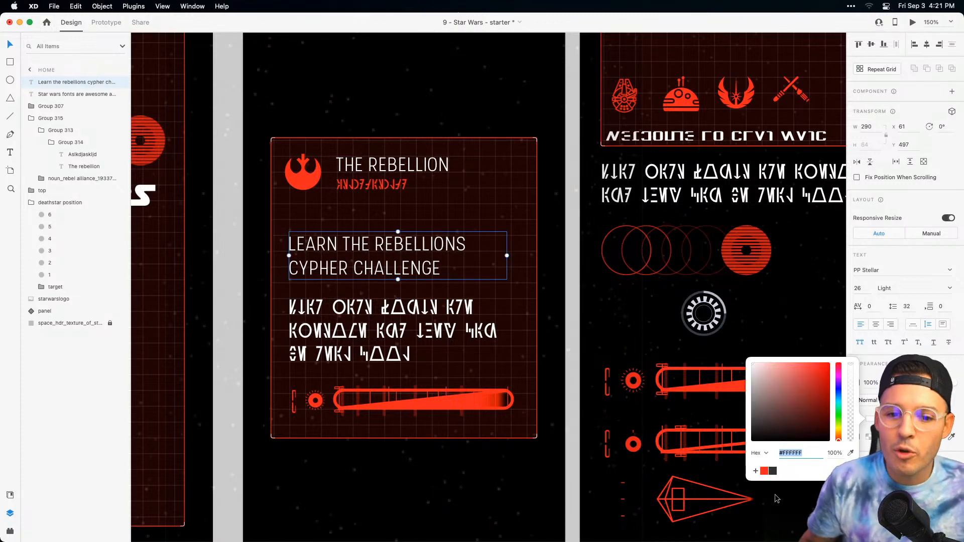
click(764, 472)
click(438, 260)
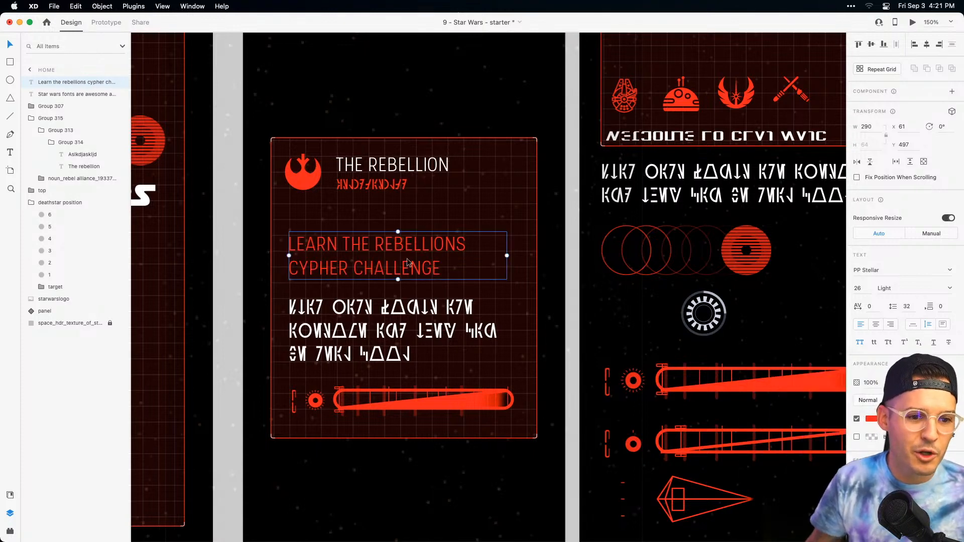
Move the challenge heading closer to the Aurebesh paragraph and shift both slightly up within the panel.
drag(407, 259, 411, 270)
shift+click(397, 314)
drag(398, 313, 398, 300)
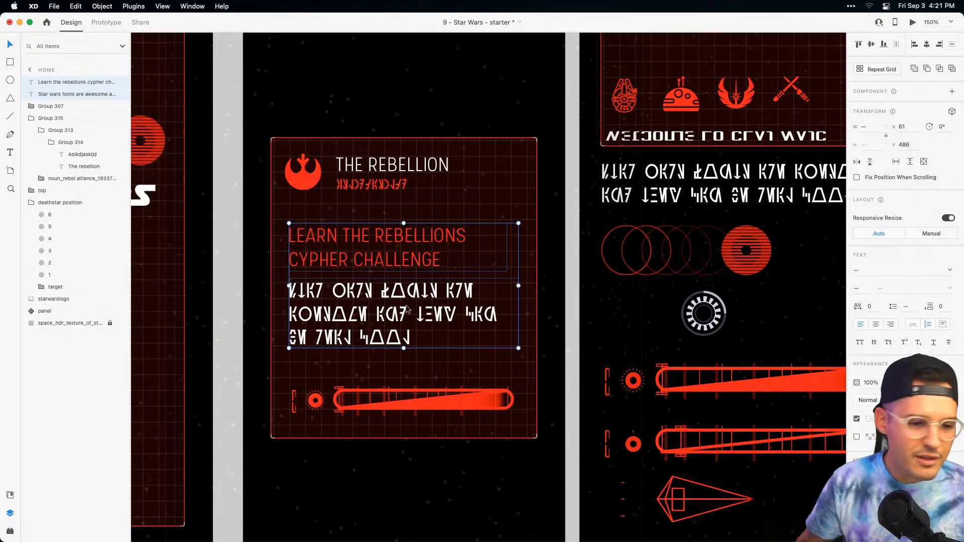
Move the "top" folder to the front of the Home layer order and collapse the "deathstar position" and rebellion heading group folders.
click(516, 172)
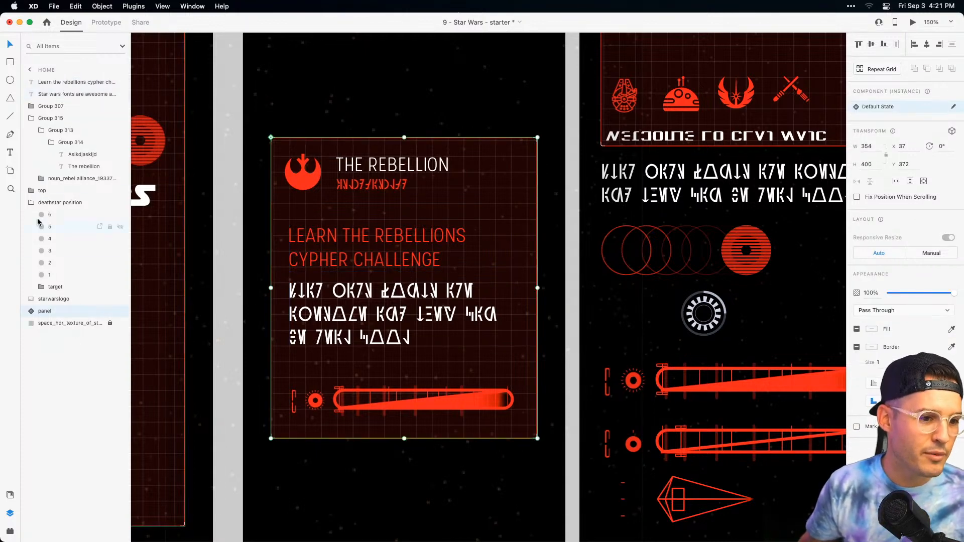
click(32, 202)
click(39, 206)
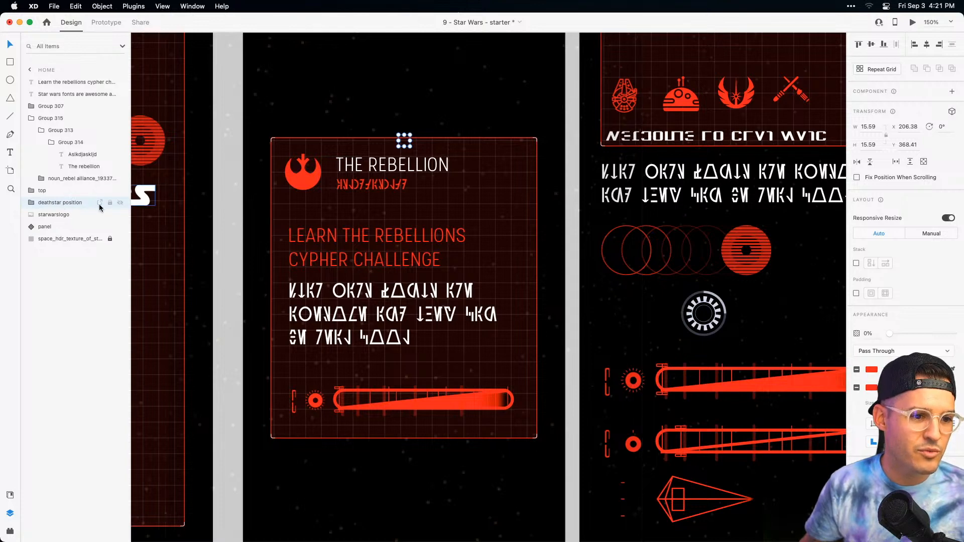
click(45, 227)
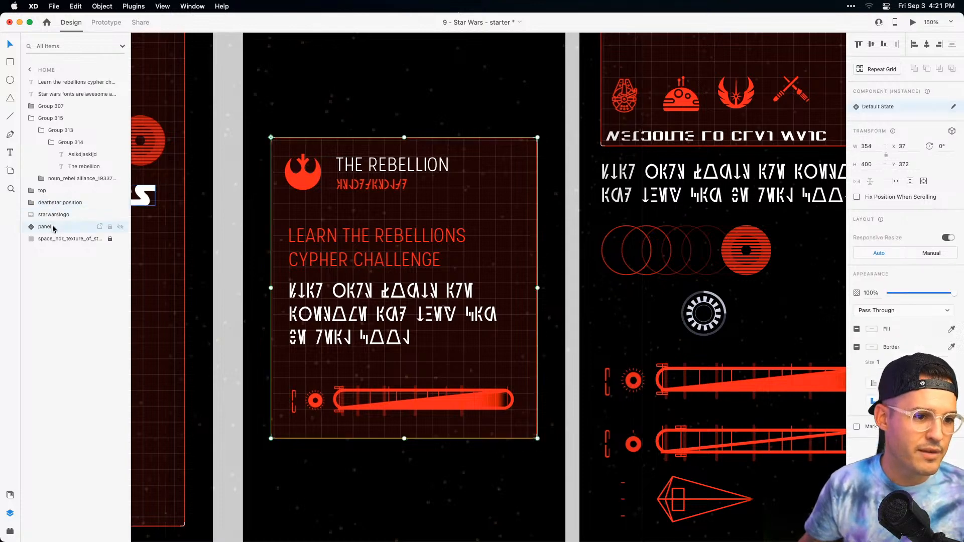
click(45, 190)
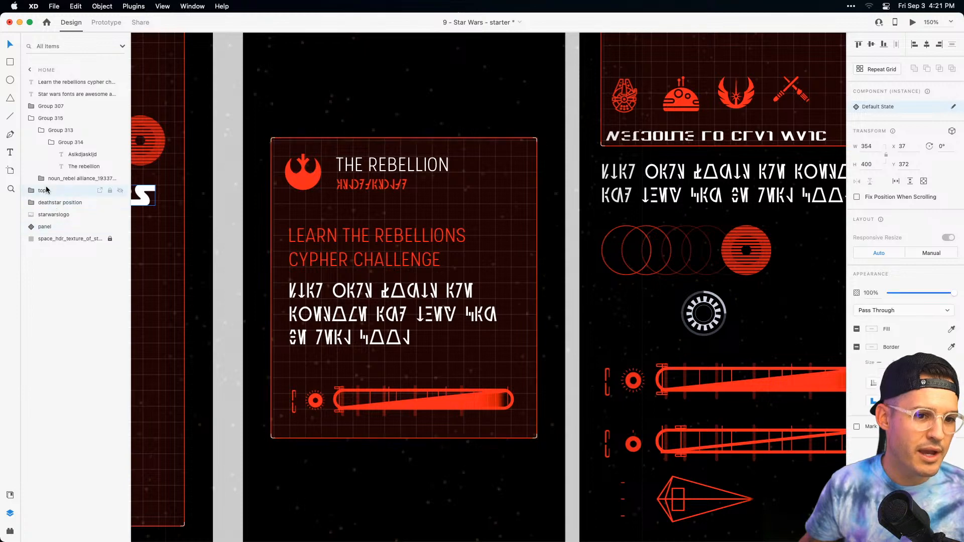
drag(43, 194, 58, 81)
click(32, 131)
Group the Rebellion panel with its texts, progress bar, heading group and deathstar position folder, leaving out the starwarslogo layer.
click(45, 131)
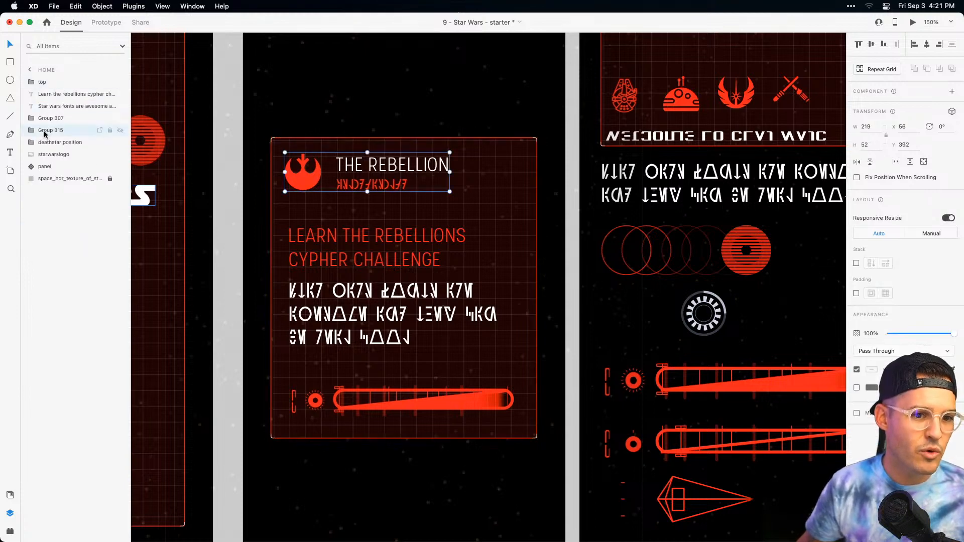
click(51, 119)
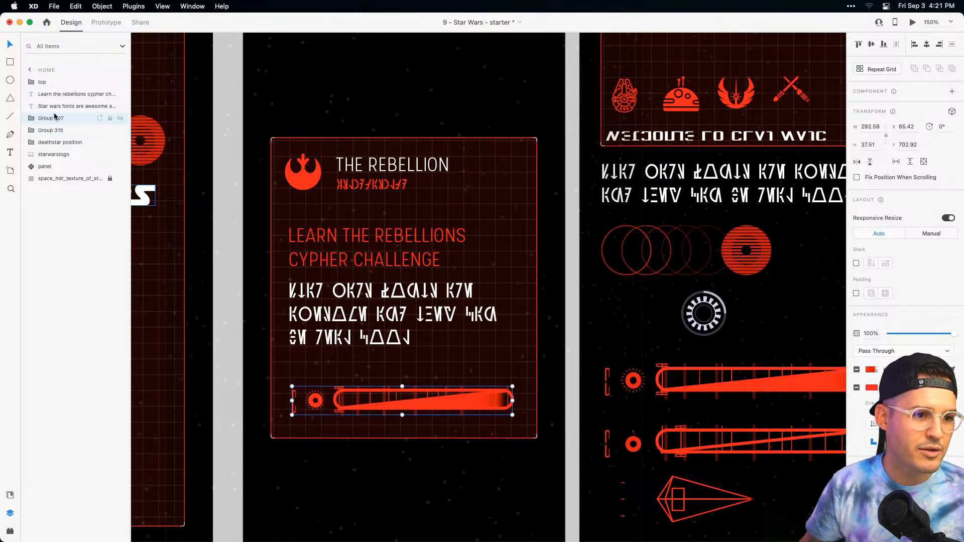
click(56, 95)
click(58, 107)
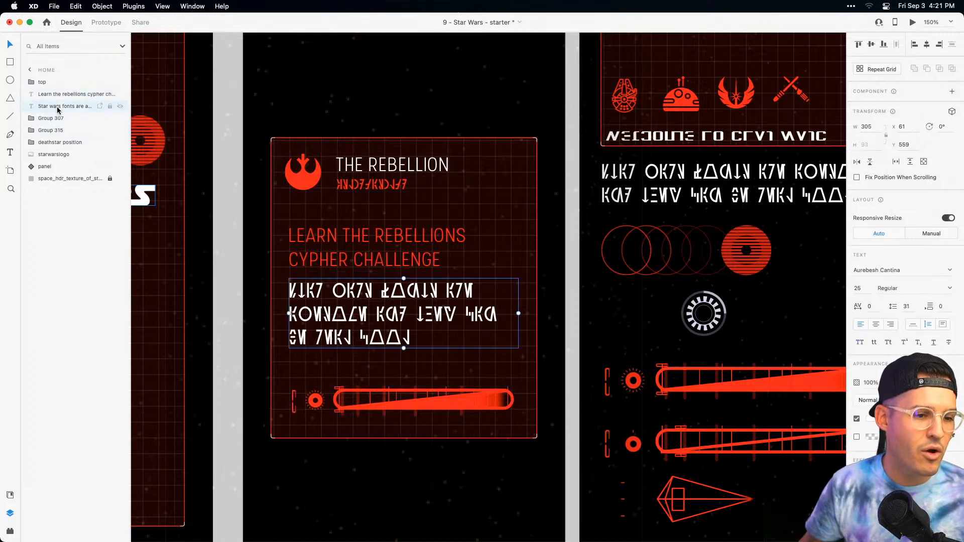
click(55, 95)
shift+click(61, 167)
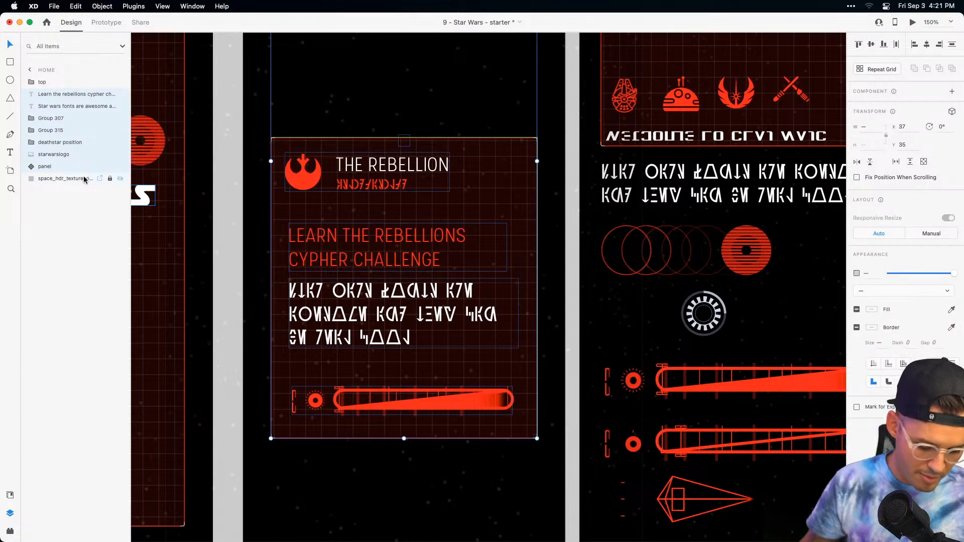
scroll(117, 177, down, 1)
scroll(90, 166, up, 8)
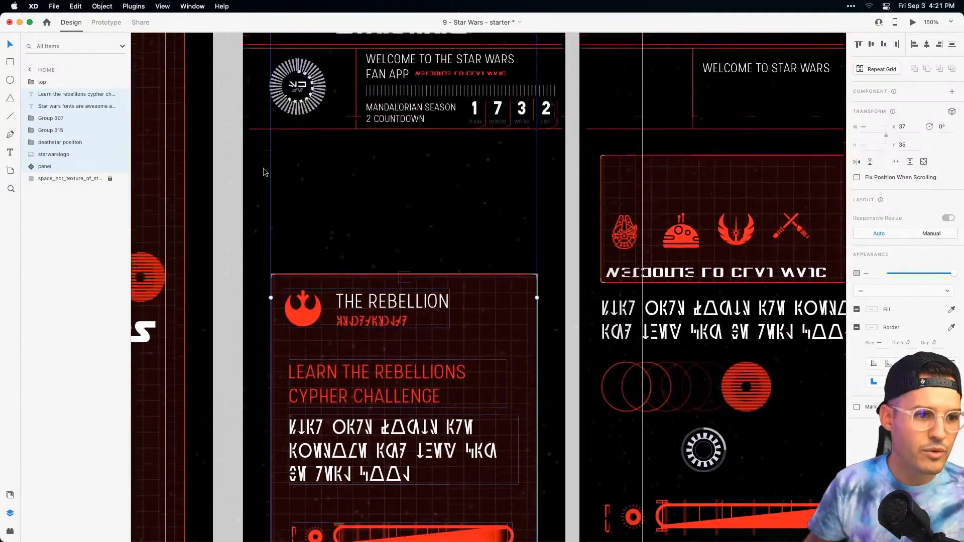
super+click(64, 154)
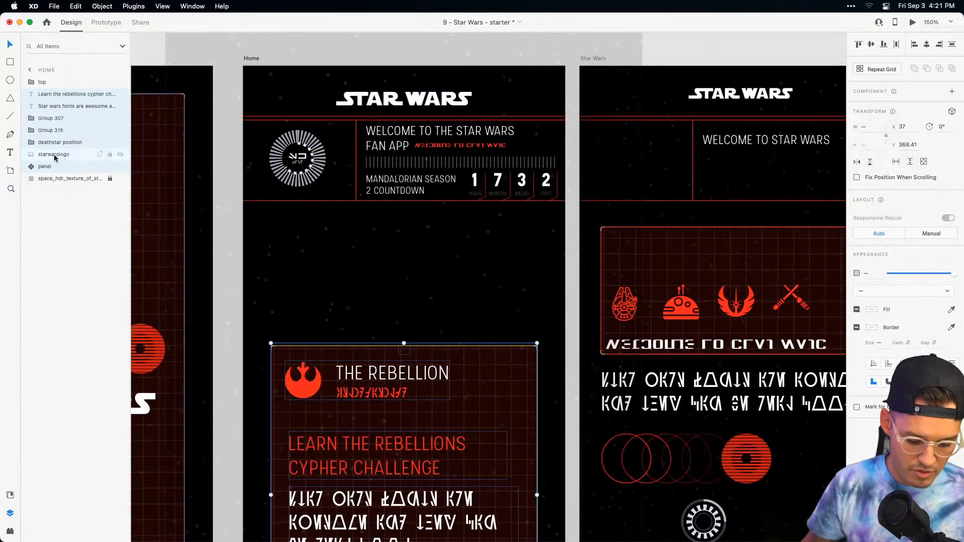
key(super+g)
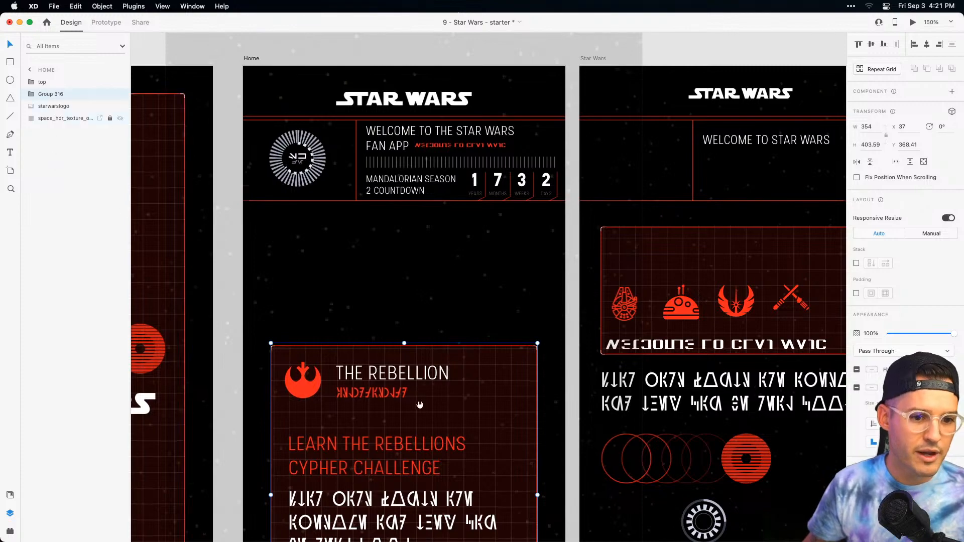
Rename the new Rebellion panel group "accoridan panel".
scroll(210, 133, down, 7)
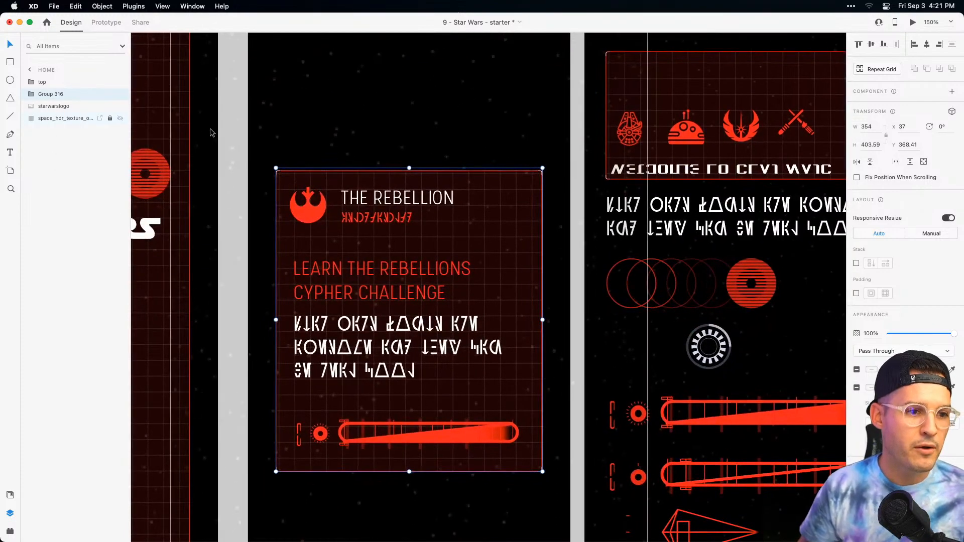
click(56, 99)
double_click(56, 94)
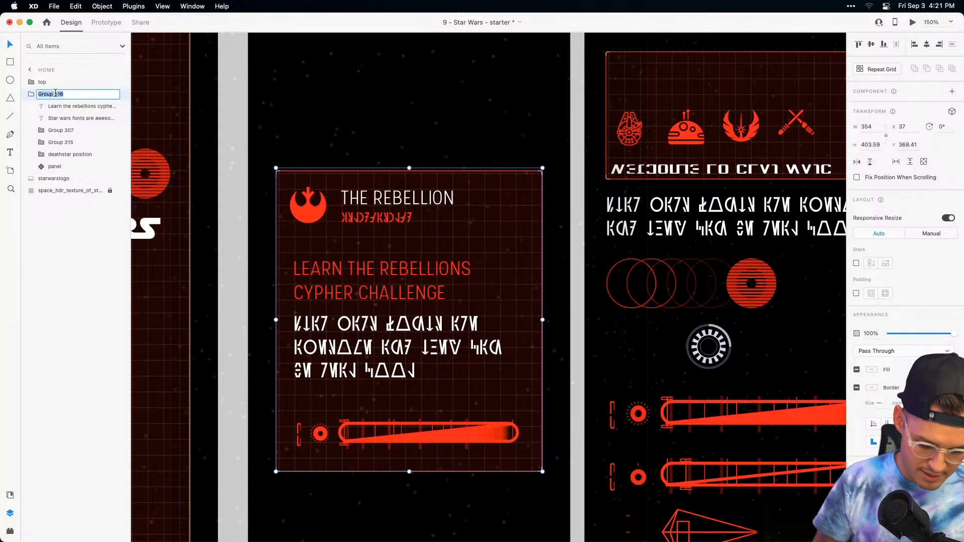
text(accoridan pane)
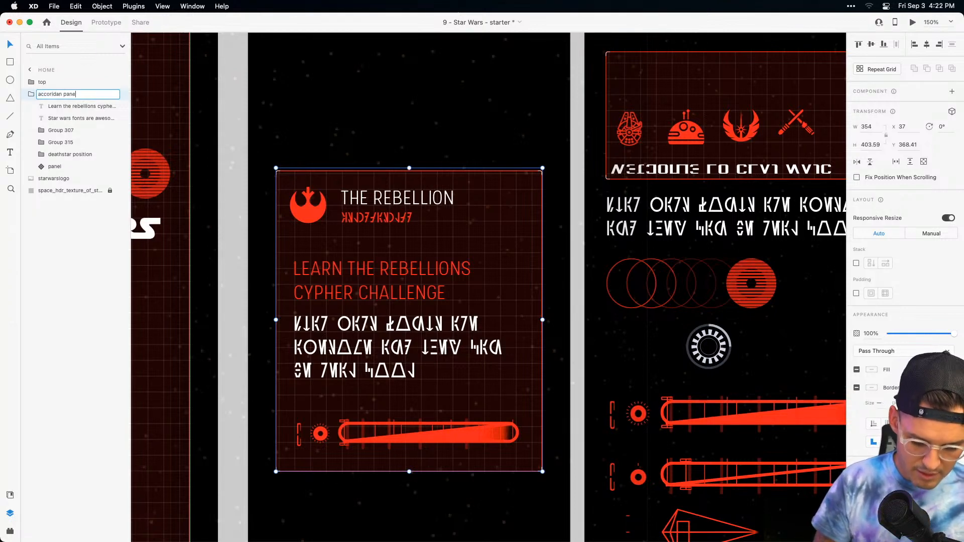
text(l)
key(Return)
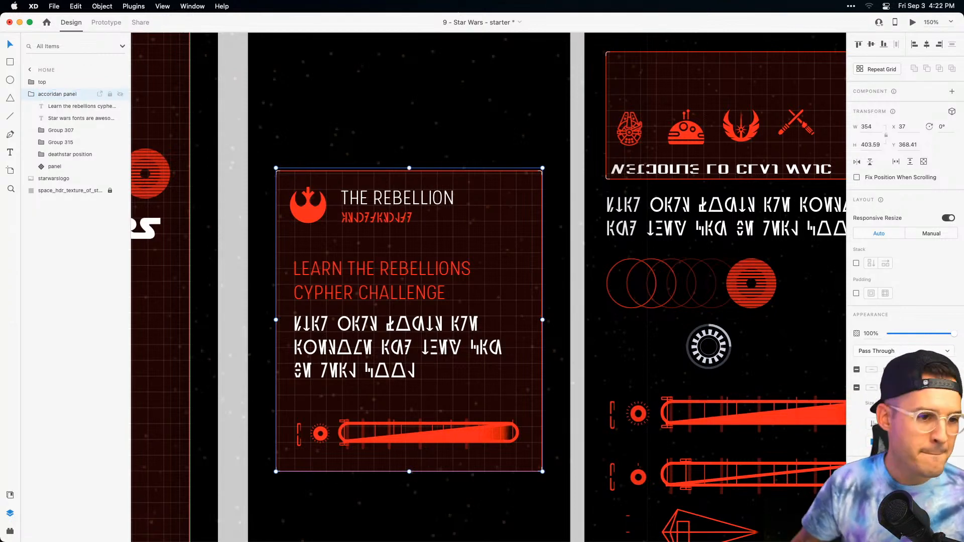
Turn the accoridan panel group into a component and add a toggle state named "collapsed".
click(38, 95)
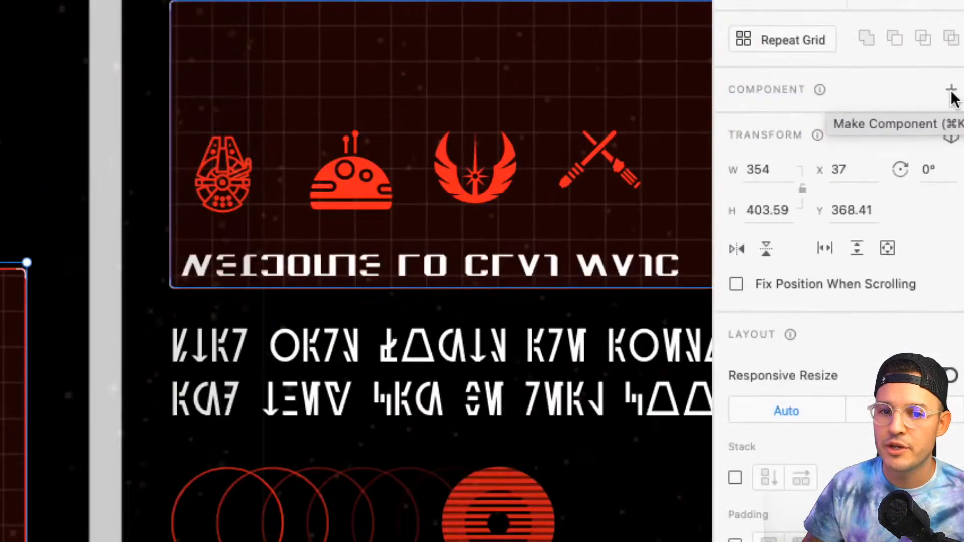
click(953, 93)
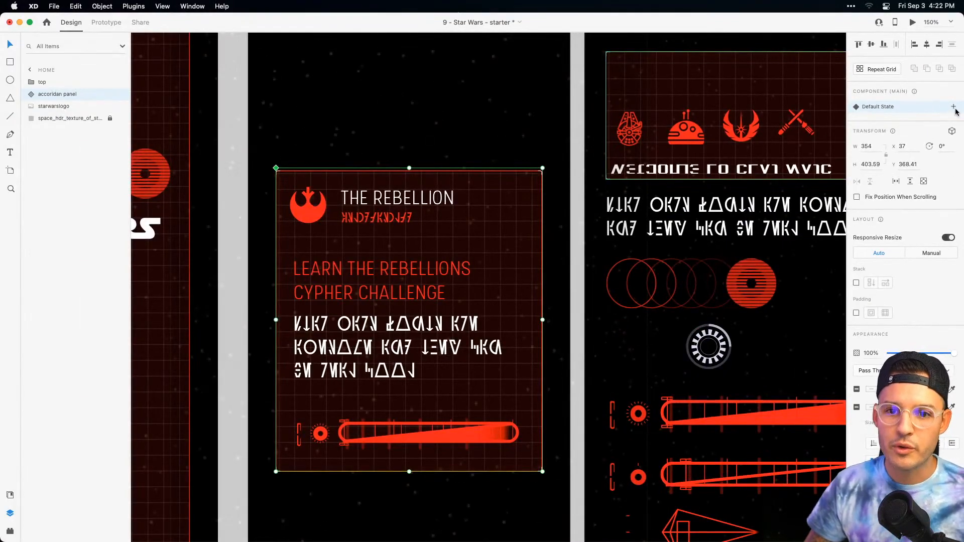
click(953, 107)
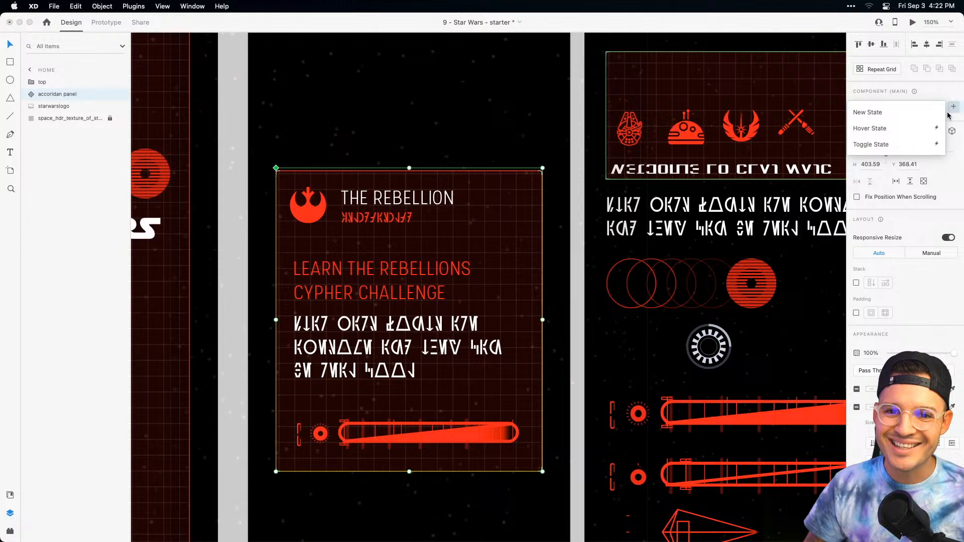
click(901, 144)
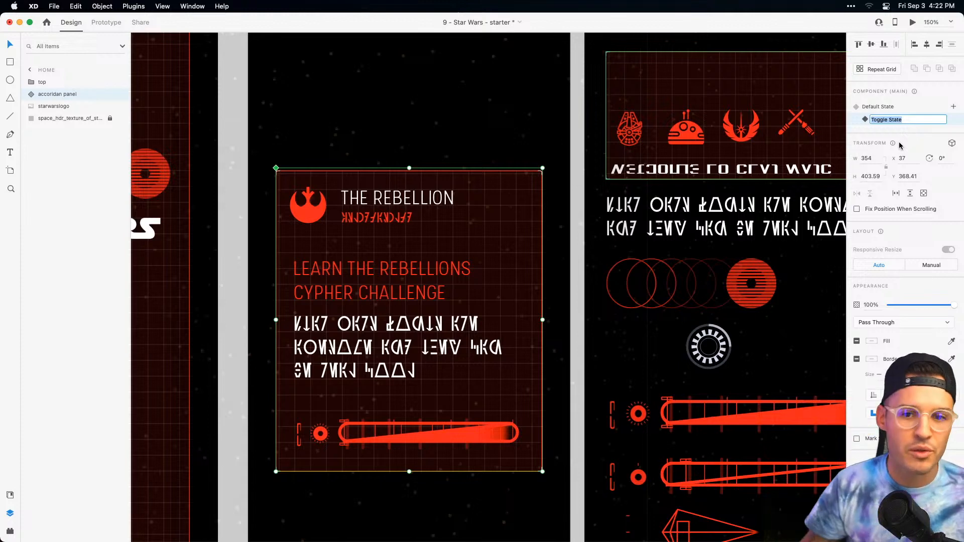
text(collapsed)
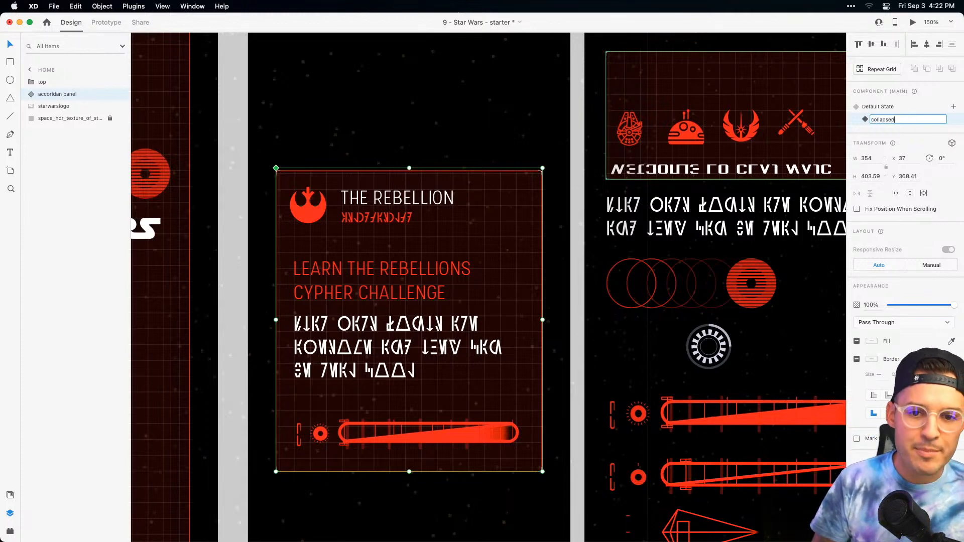
key(Return)
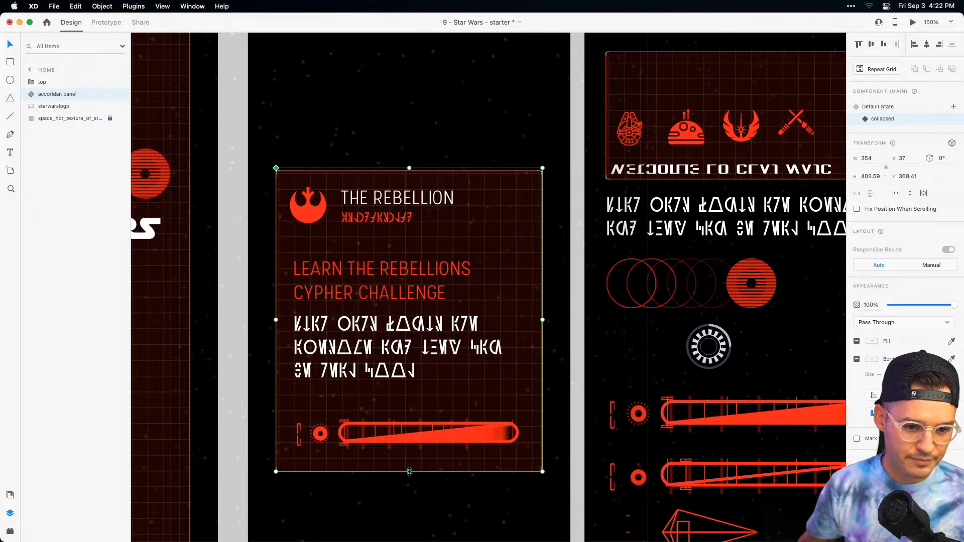
In the collapsed state, set both cypher challenge texts and the progress bar to 0% opacity and move them up to Y 387.
drag(409, 472, 421, 280)
key(super+z)
click(32, 95)
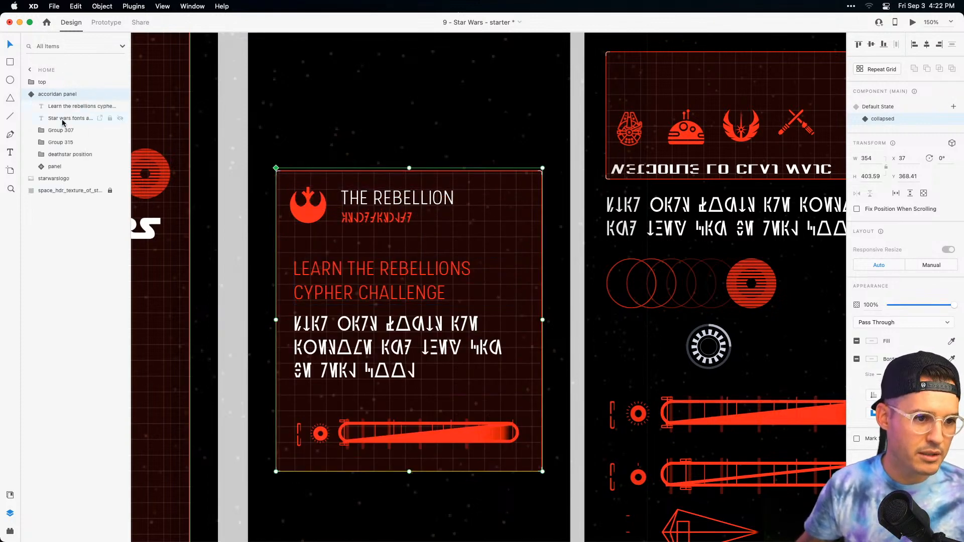
click(64, 110)
click(64, 142)
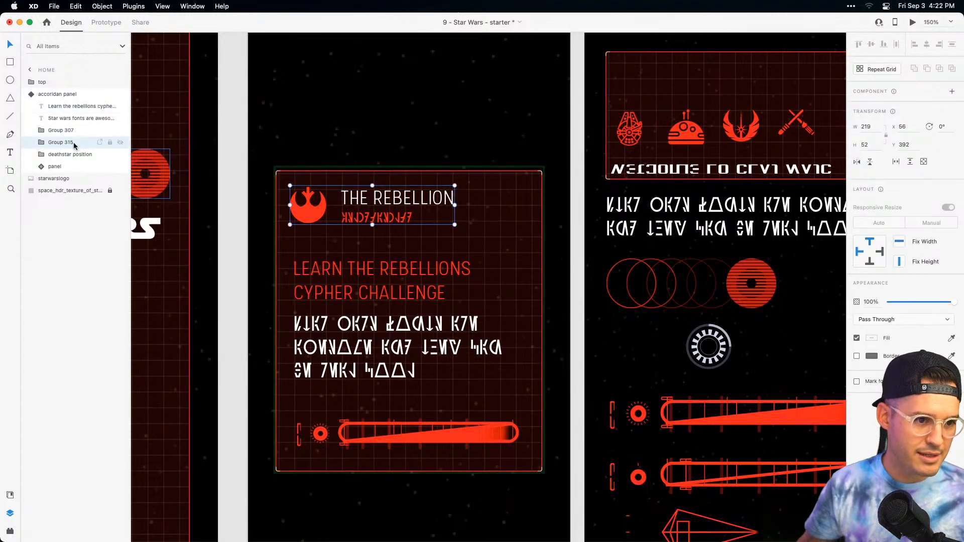
click(64, 155)
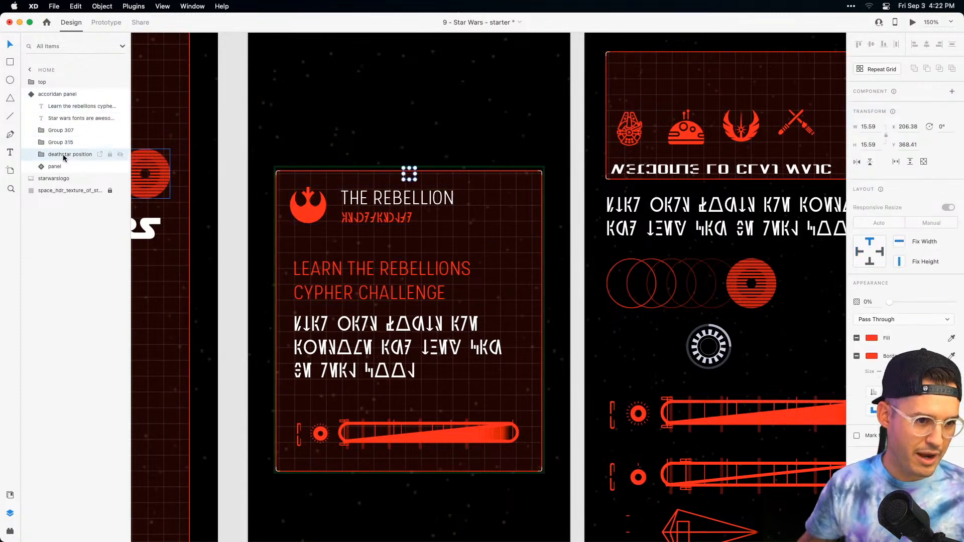
click(63, 166)
click(60, 131)
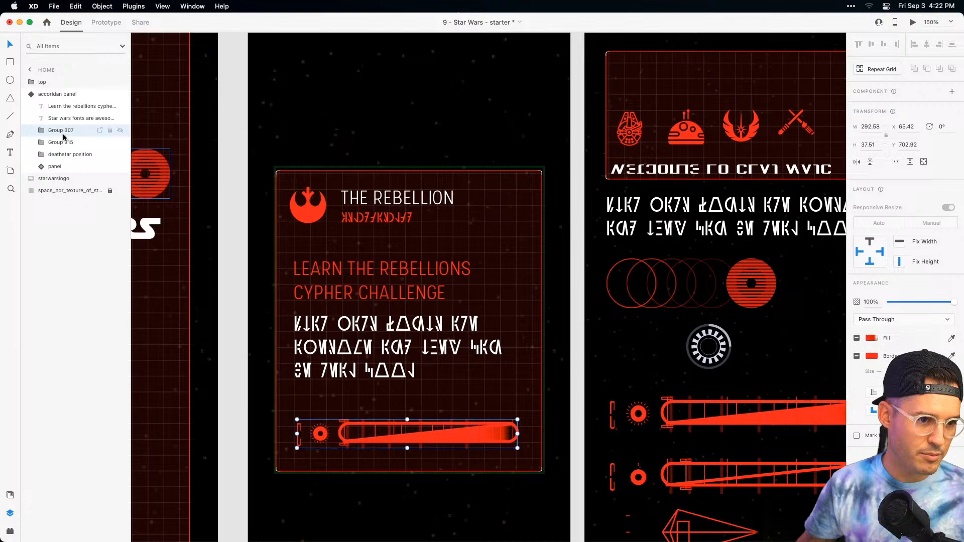
shift+click(60, 105)
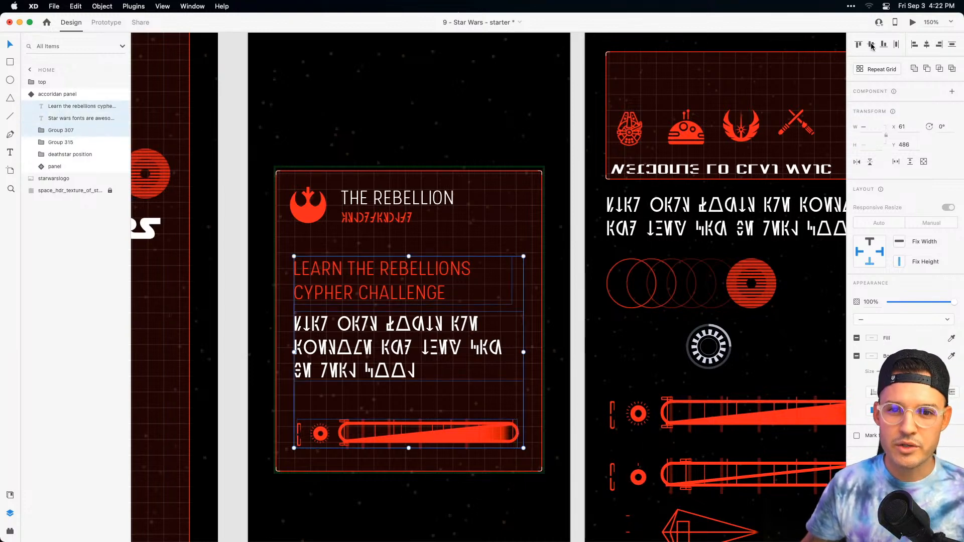
drag(954, 303, 889, 303)
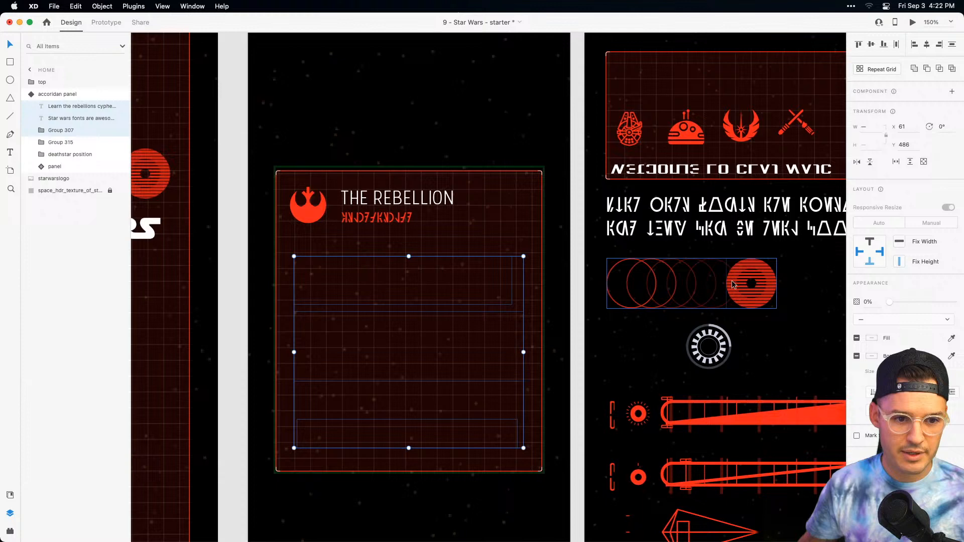
click(870, 44)
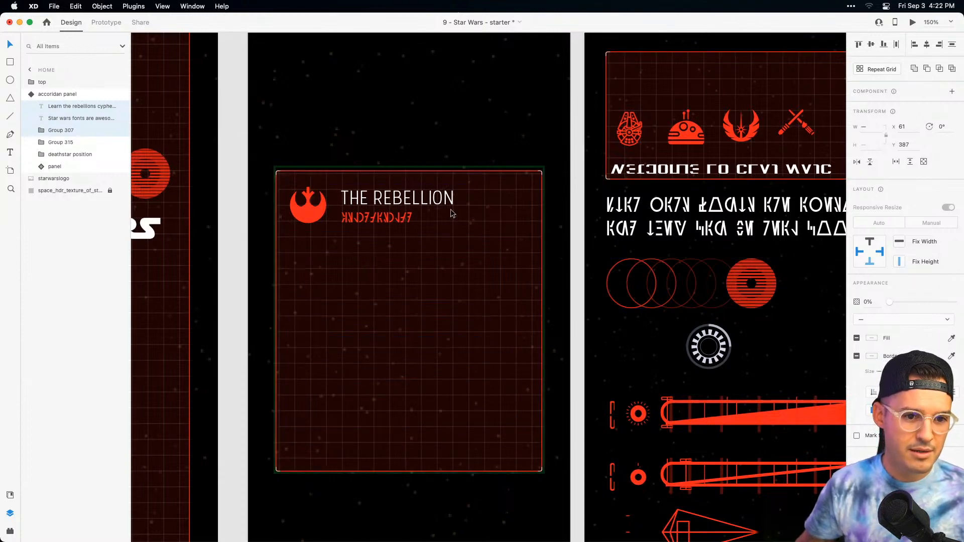
Shorten the collapsed state's panel background so it ends just below The Rebellion heading.
click(452, 333)
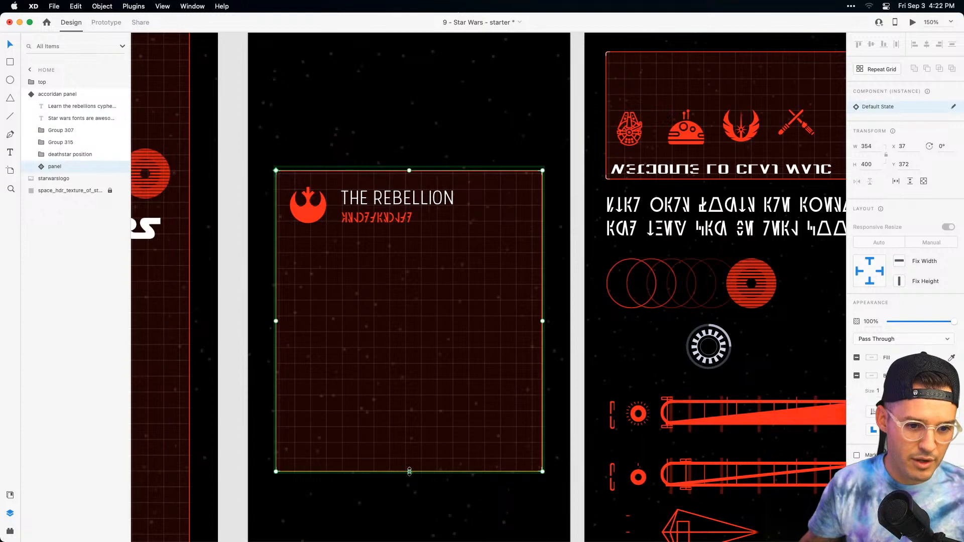
drag(409, 471, 413, 243)
click(388, 135)
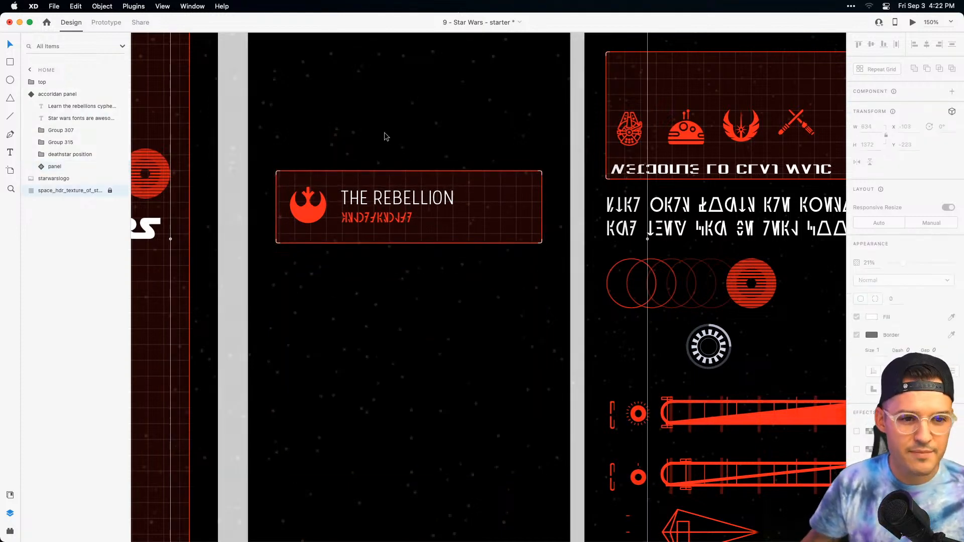
Compare the accoridan panel's Default State with its collapsed state.
click(398, 180)
click(880, 106)
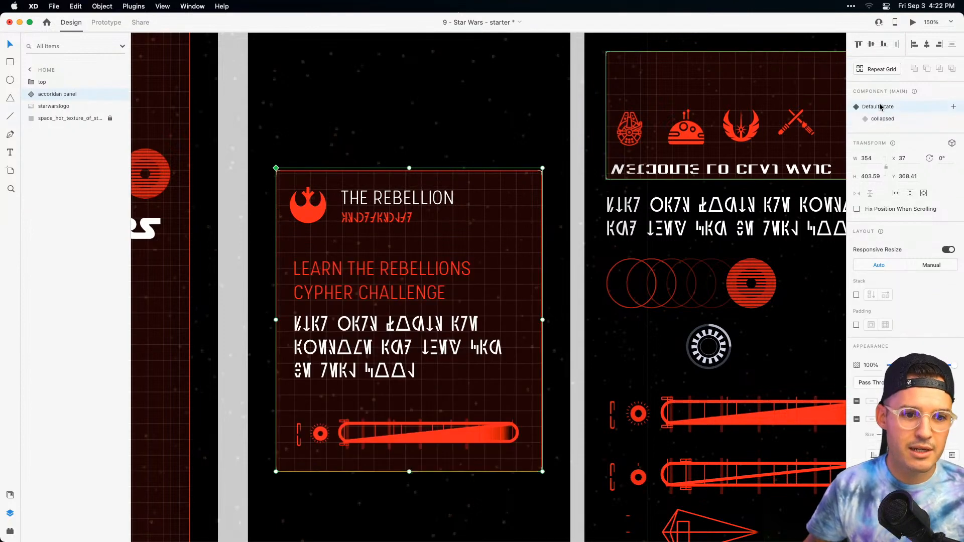
click(886, 119)
click(495, 102)
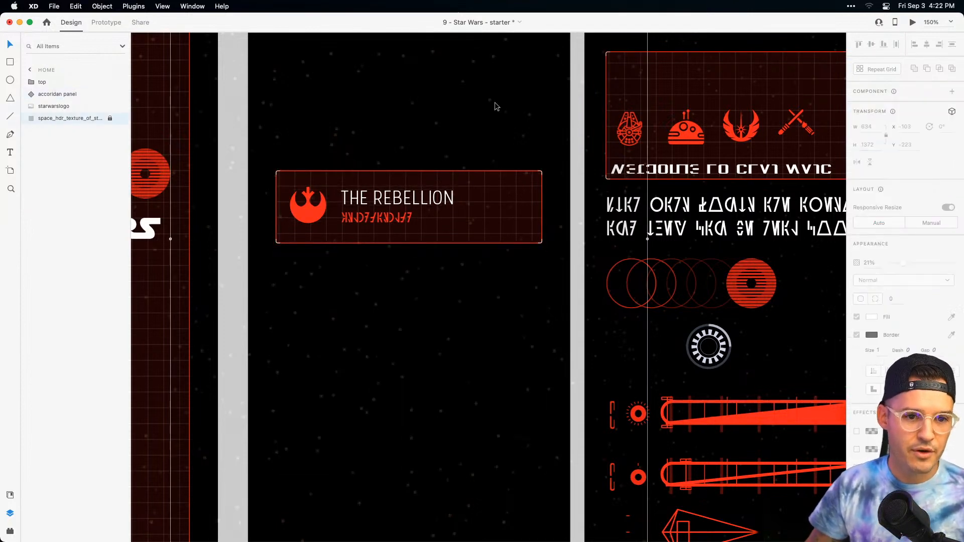
Move the collapsed accoridan panel up beneath the countdown header to Y 211.41.
drag(495, 101, 523, 273)
drag(504, 360, 508, 239)
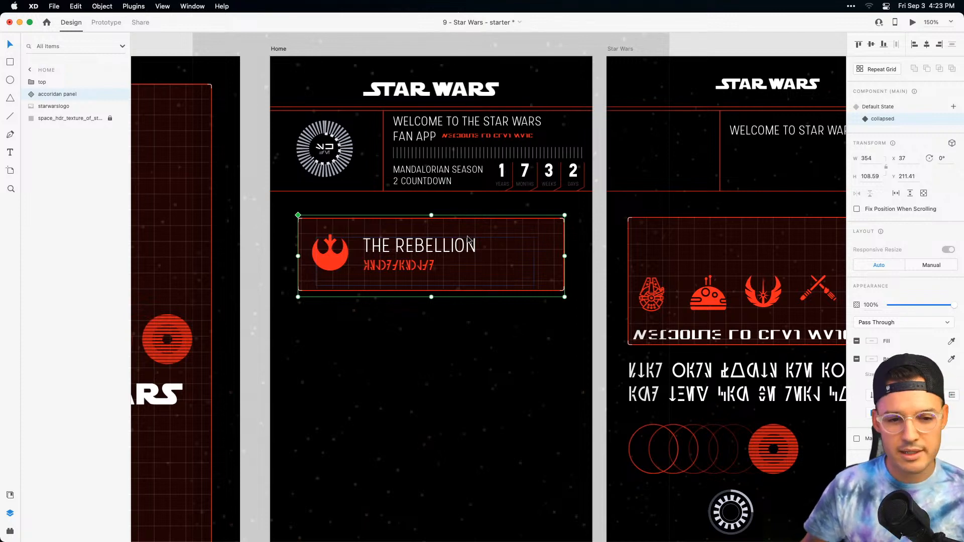
click(107, 22)
click(70, 23)
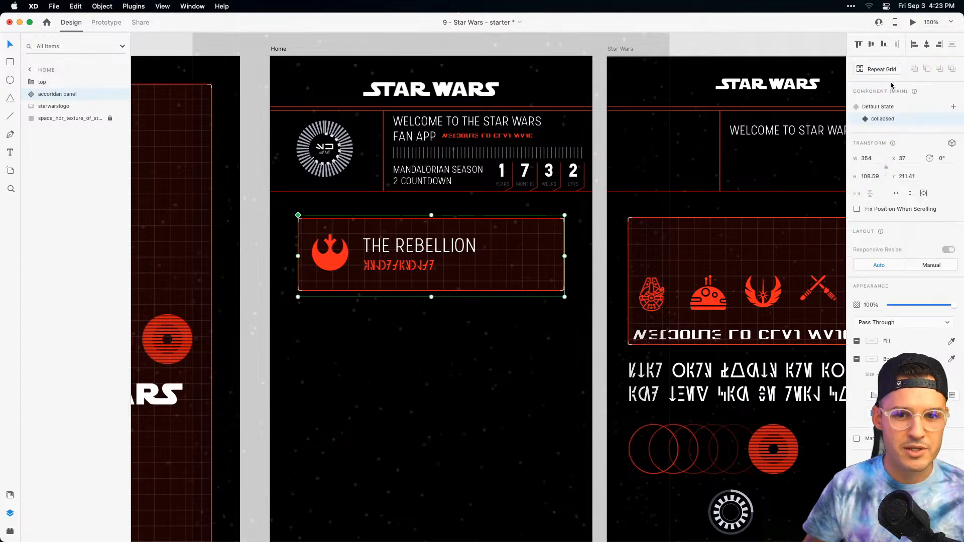
Preview the Home screen and toggle The Rebellion panel repeatedly to test how it collapses and expands, and close the preview.
click(913, 22)
click(557, 182)
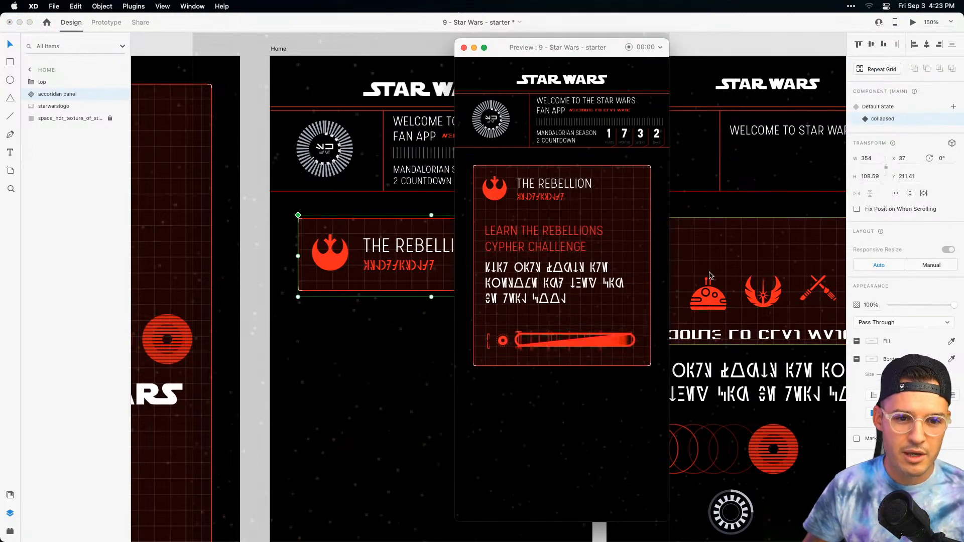
click(558, 185)
click(559, 188)
click(559, 188)
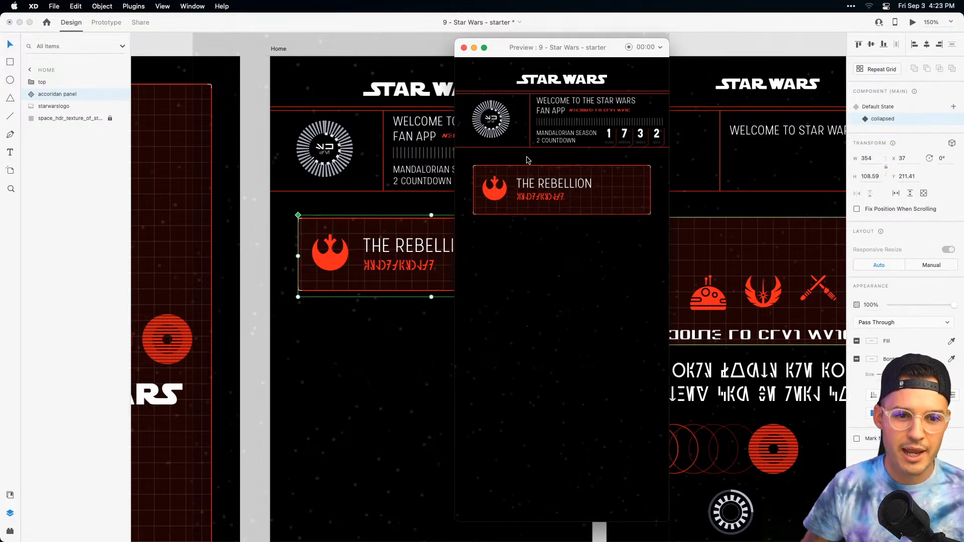
click(464, 47)
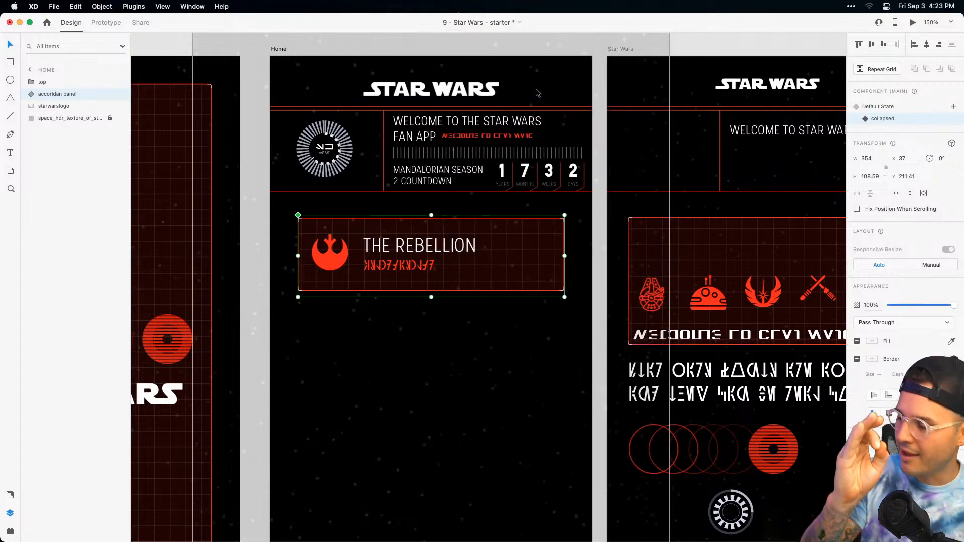
Set the easing of the collapsed panel's tap Auto-Animate interaction to Ease In-Out.
scroll(536, 91, down, 5)
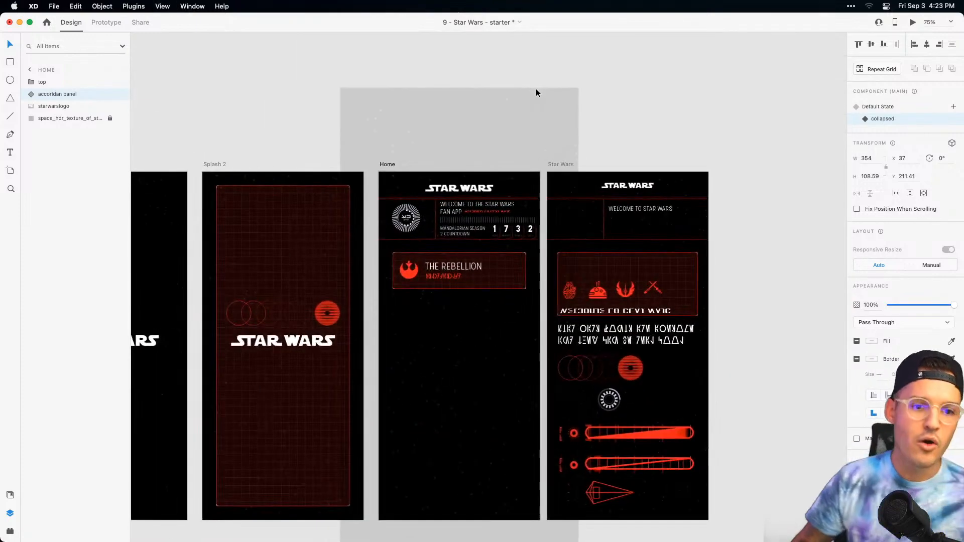
click(611, 109)
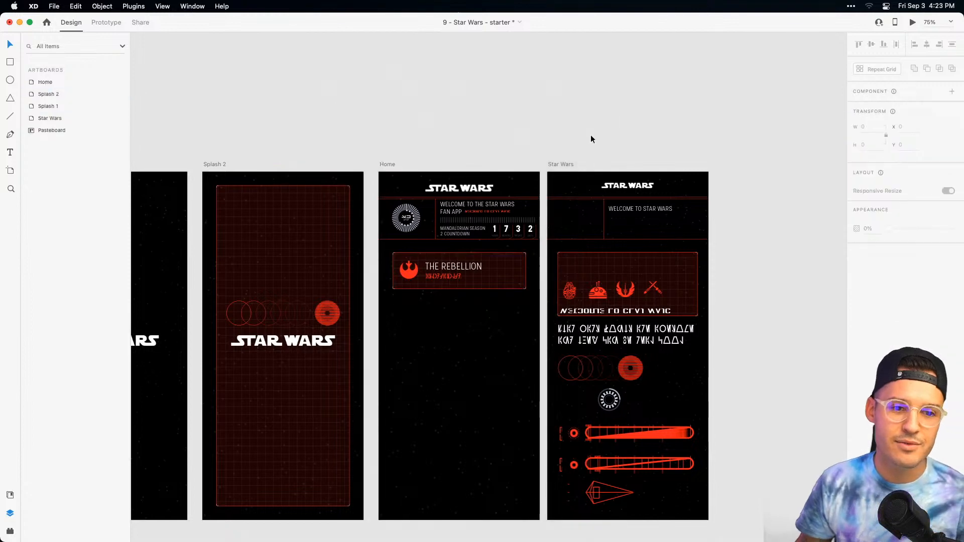
click(449, 283)
click(108, 22)
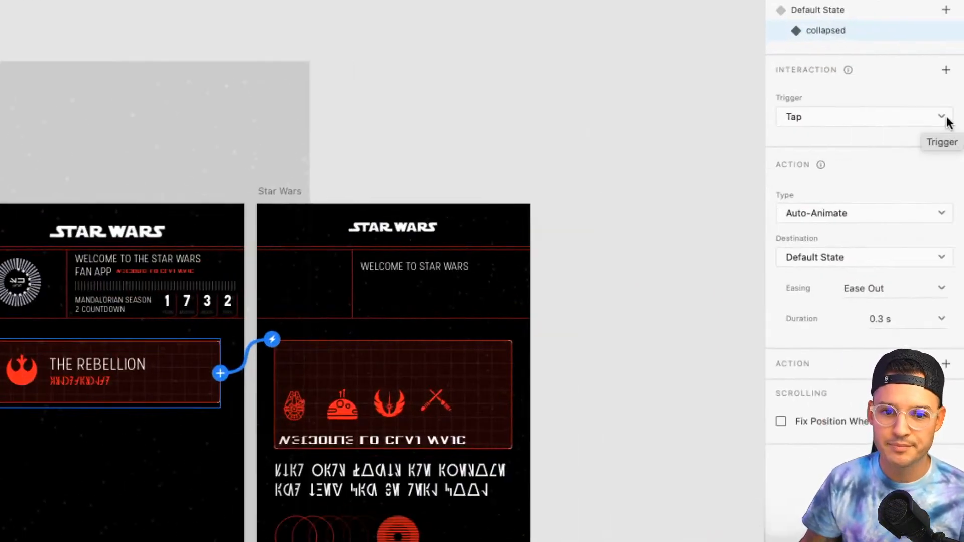
click(941, 288)
click(873, 349)
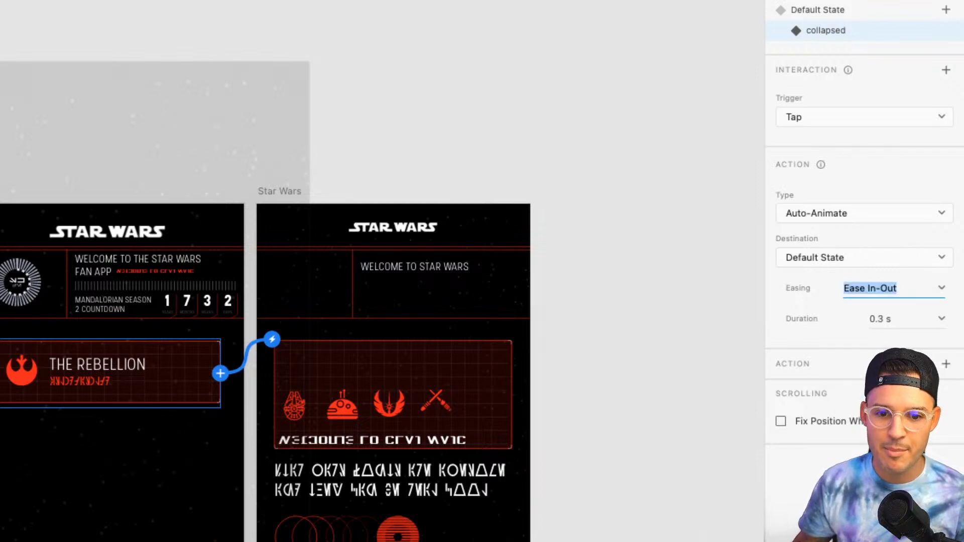
Add an Audio Playback action with Curt Reply.mp3 to the collapsed state's tap interaction.
click(945, 364)
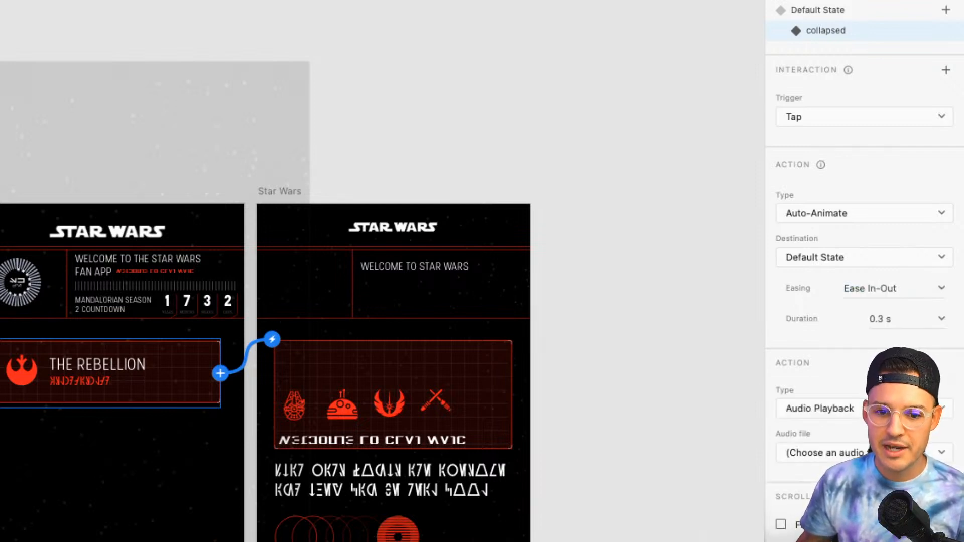
click(863, 452)
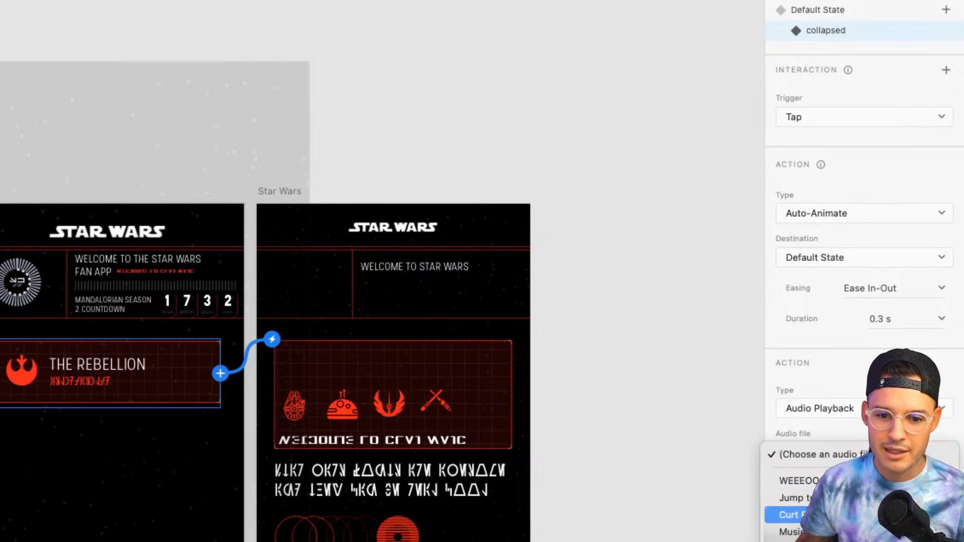
click(853, 515)
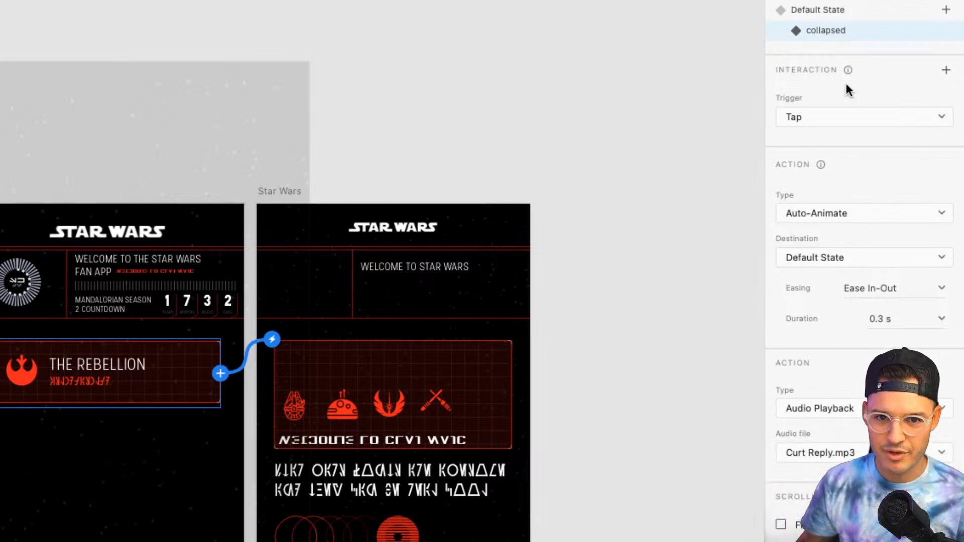
Add an Audio Playback action with the WEEEOOOOWW sound to the Default State's tap interaction and return to the collapsed state.
click(835, 14)
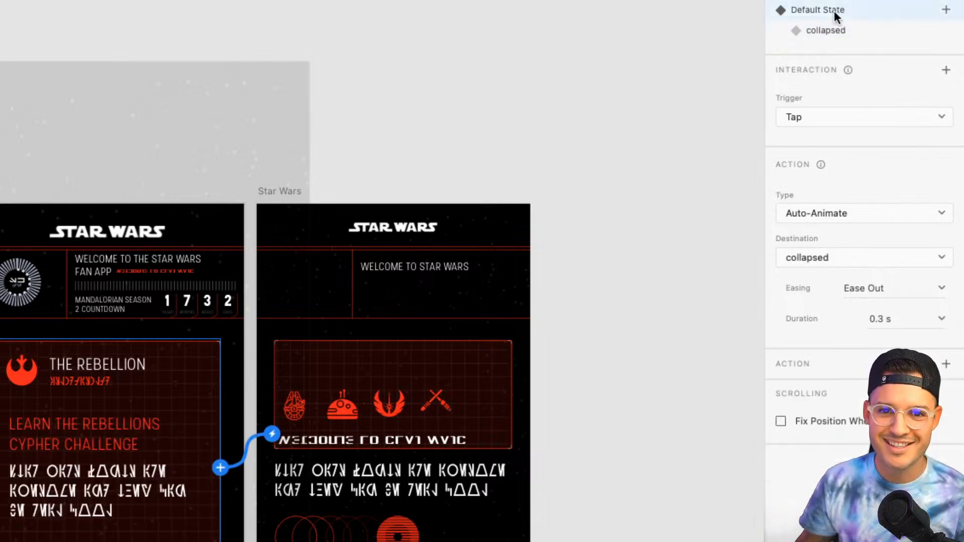
click(947, 364)
click(899, 454)
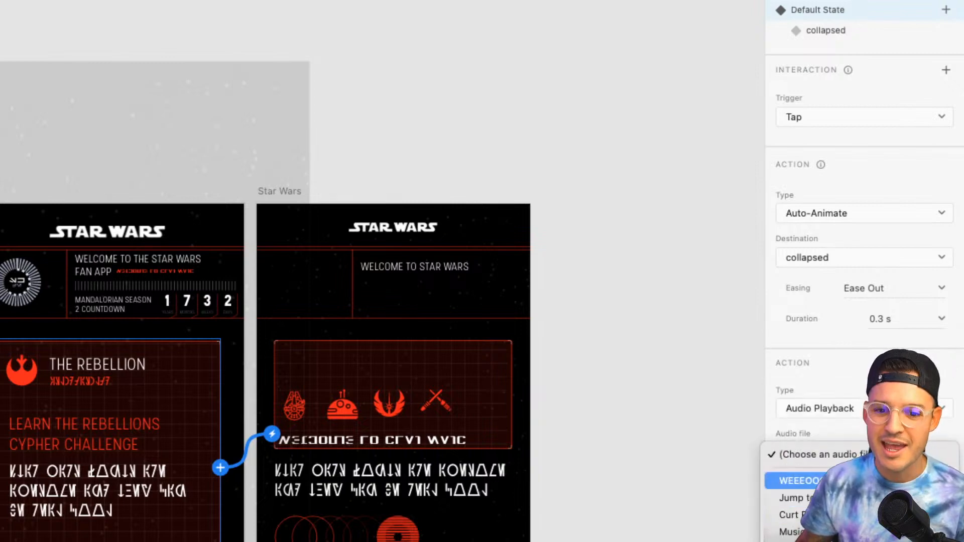
click(899, 480)
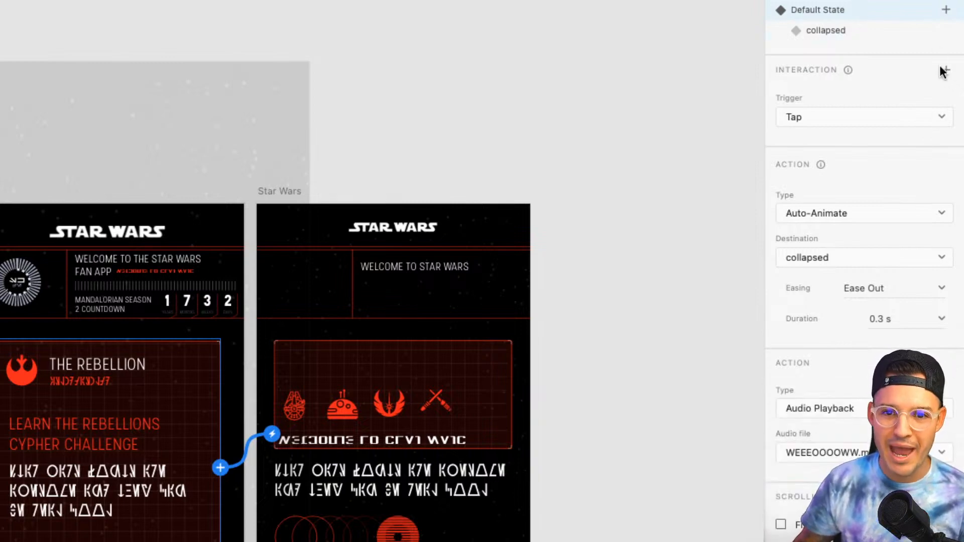
click(877, 34)
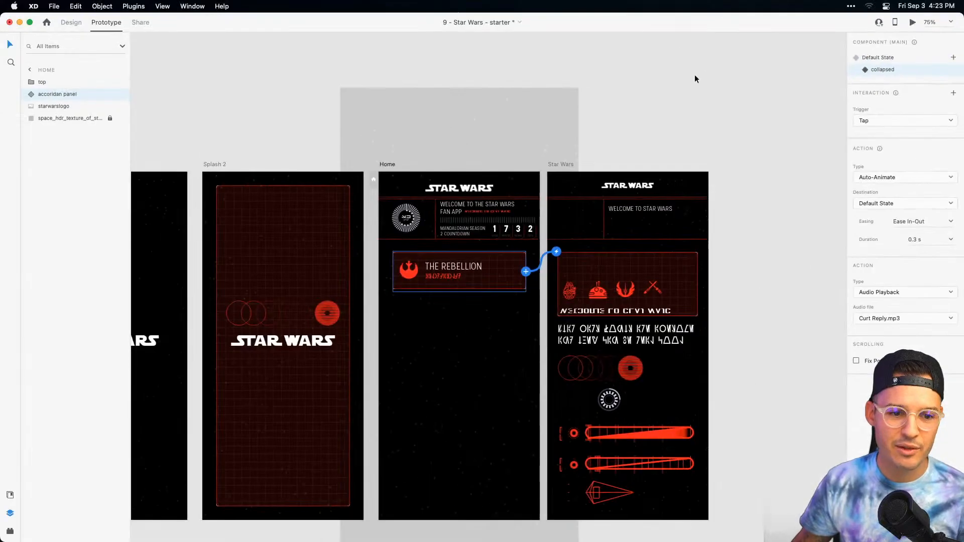
Preview the Home screen with the system volume raised, test the sounds when expanding and collapsing the panel, and close the preview.
click(912, 22)
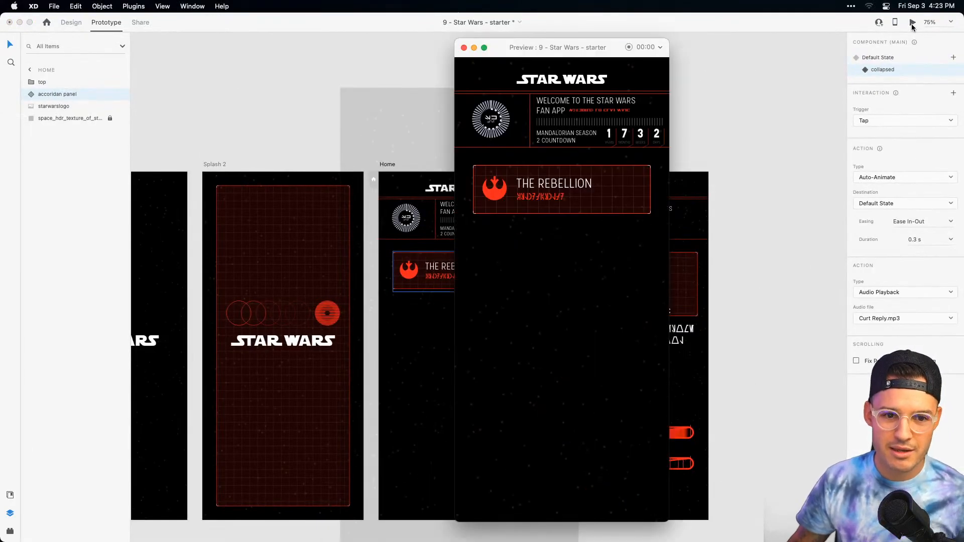
key(XF86AudioRaiseVolume)
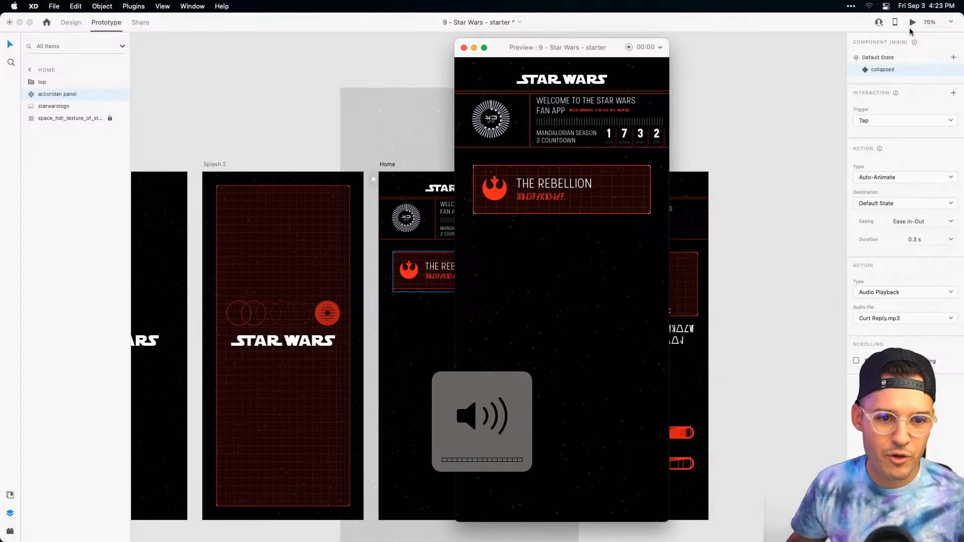
click(538, 195)
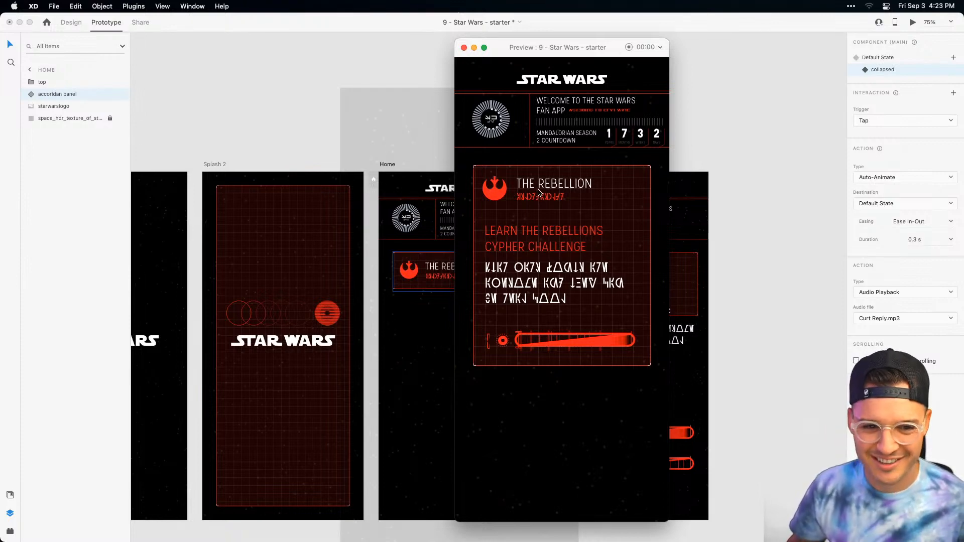
click(539, 194)
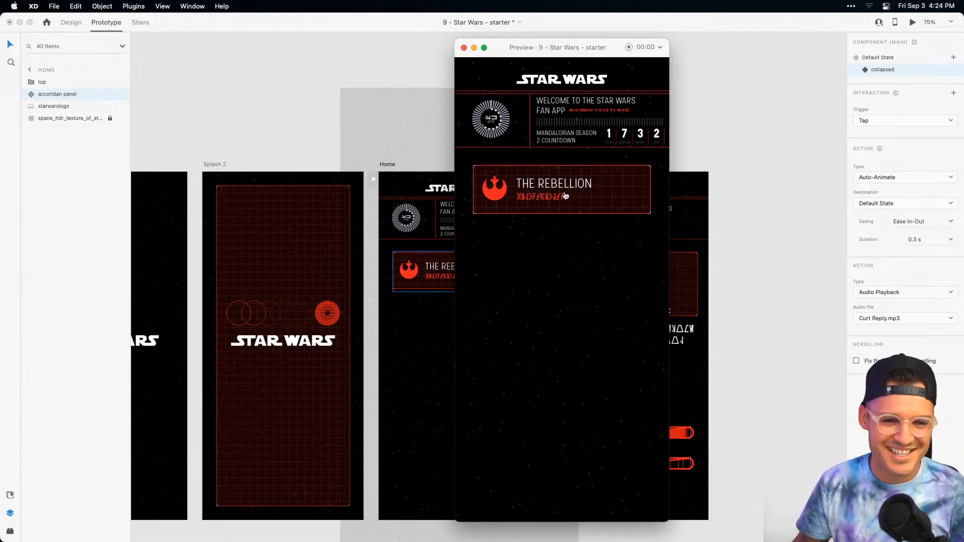
click(464, 47)
Move the lower lightsaber bar group from the Star Wars artboard to the bottom of the Home artboard at X 37, Y 839.13.
click(518, 75)
scroll(588, 83, down, 3)
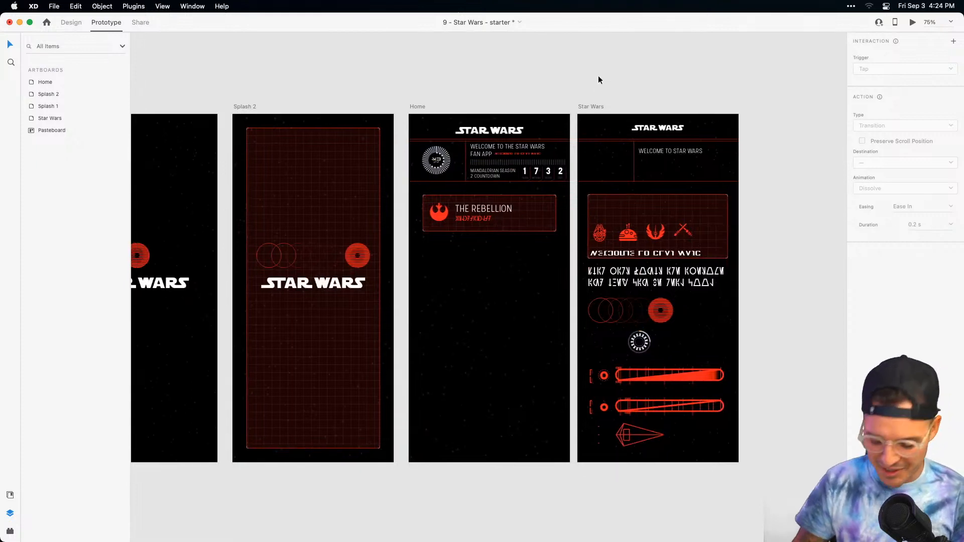
key(super+1)
drag(554, 301, 490, 270)
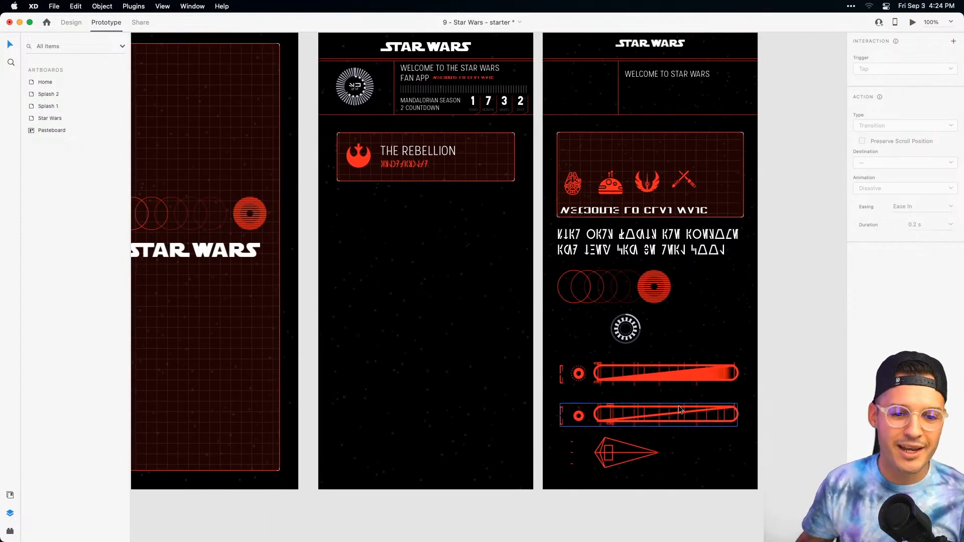
click(688, 417)
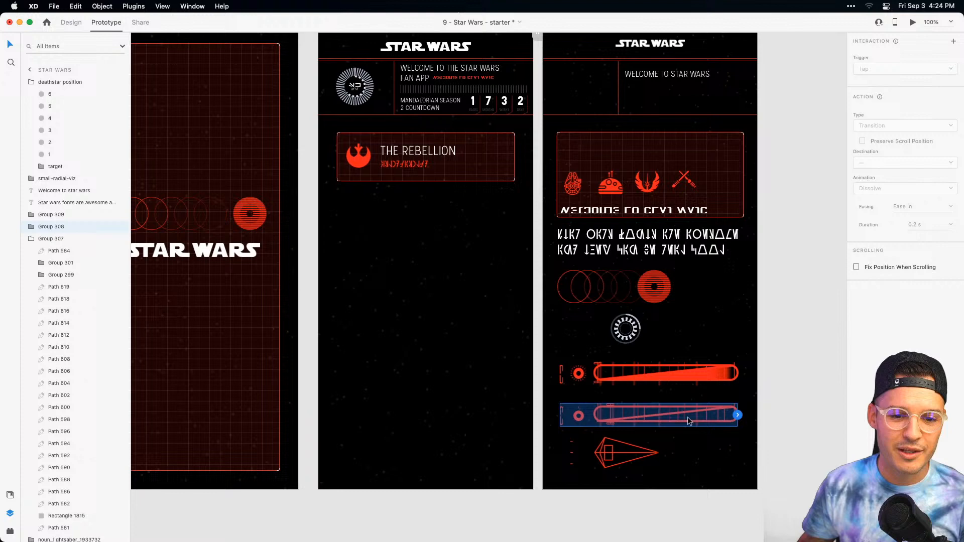
click(71, 22)
drag(660, 413, 437, 459)
scroll(693, 270, up, 2)
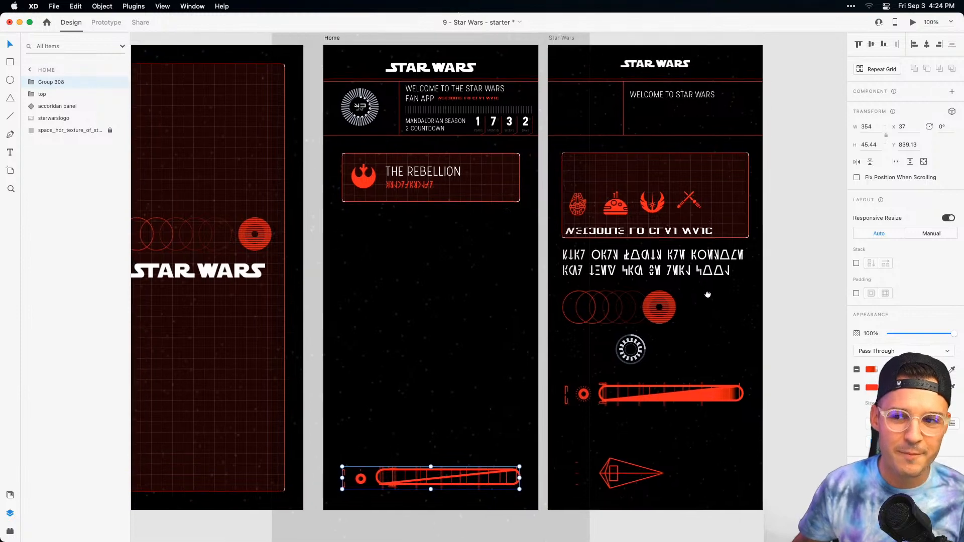
Duplicate the Rebellion accordion panel below the original on the Home artboard and combine both in a vertical stack group with 15 spacing.
click(499, 190)
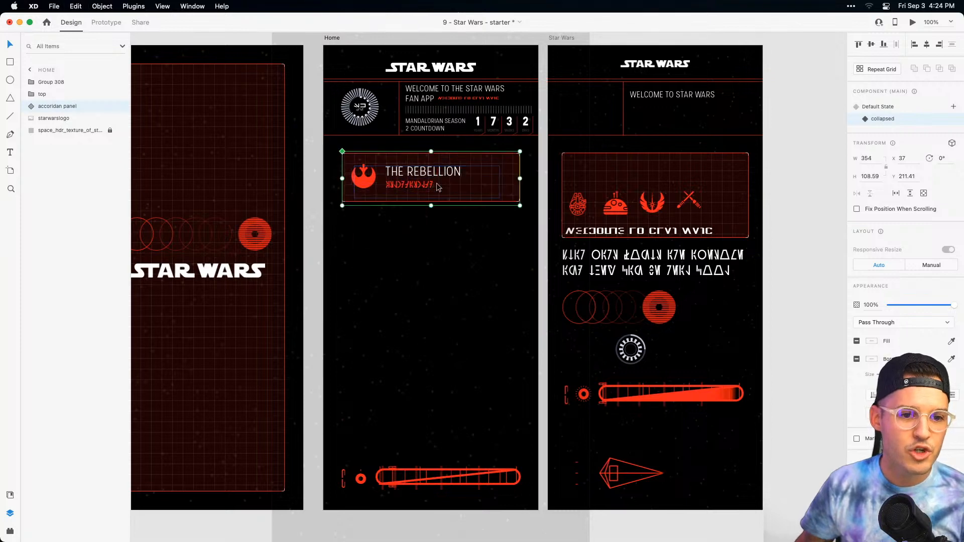
click(467, 261)
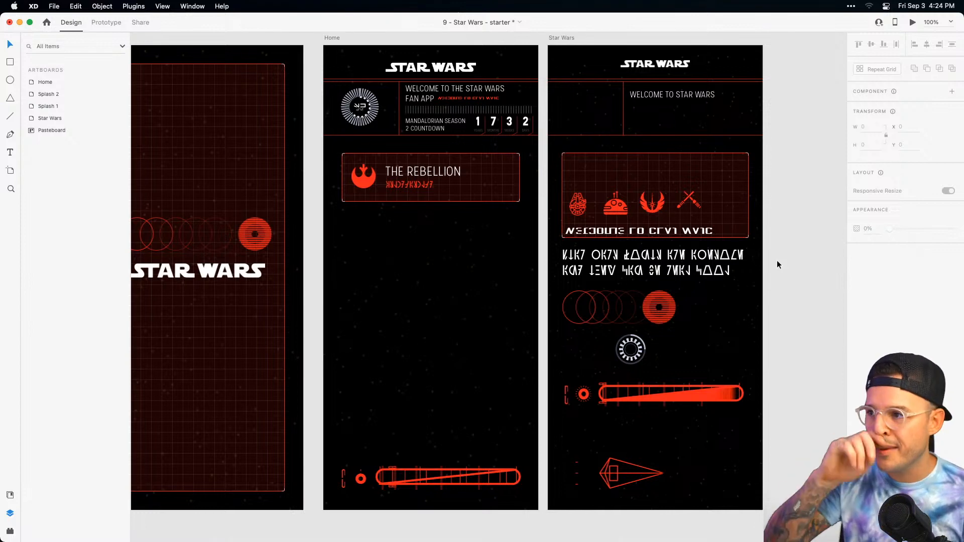
click(475, 190)
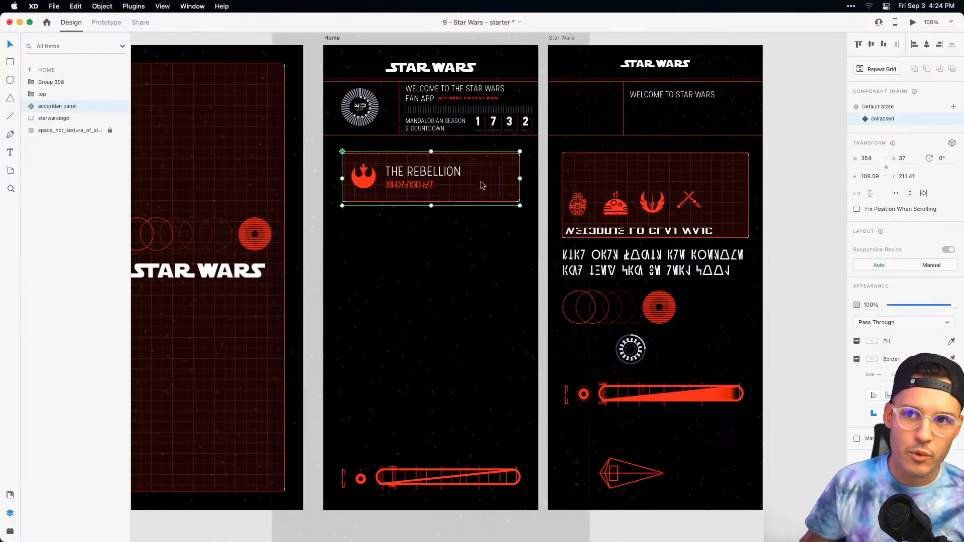
drag(480, 184, 460, 241)
shift+click(432, 200)
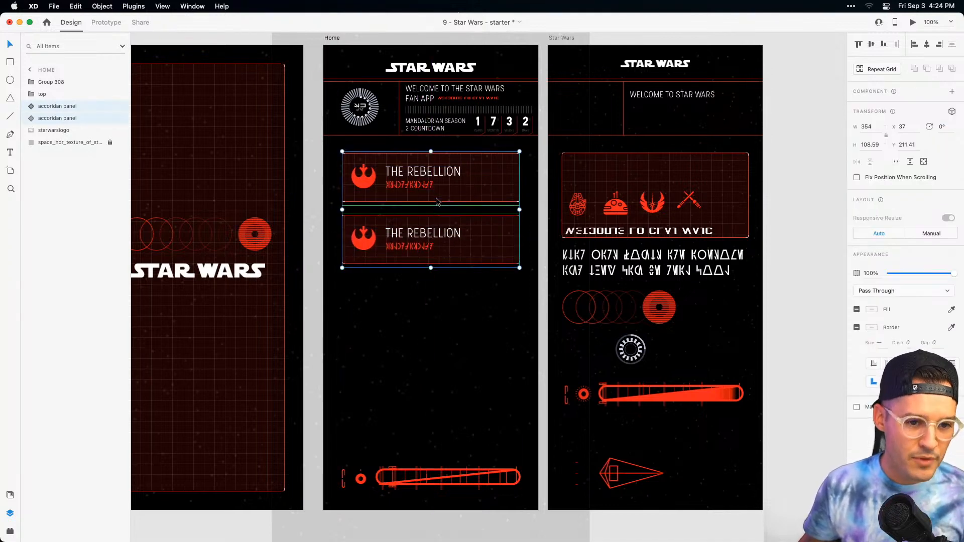
key(super+g)
click(856, 264)
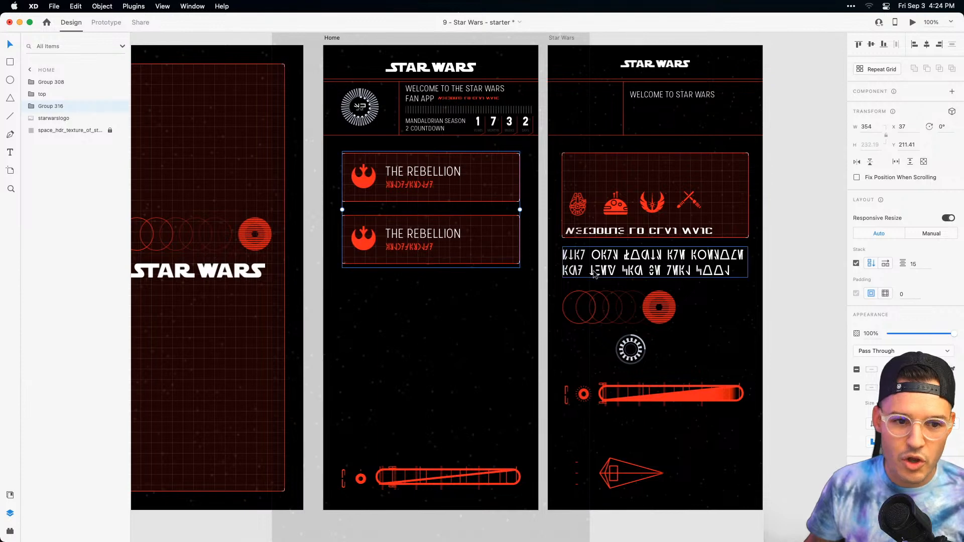
Duplicate the lower accordion panel three times inside the stack to make five panels.
double_click(404, 241)
key(super+d)
key(super+d)
key(super+d)
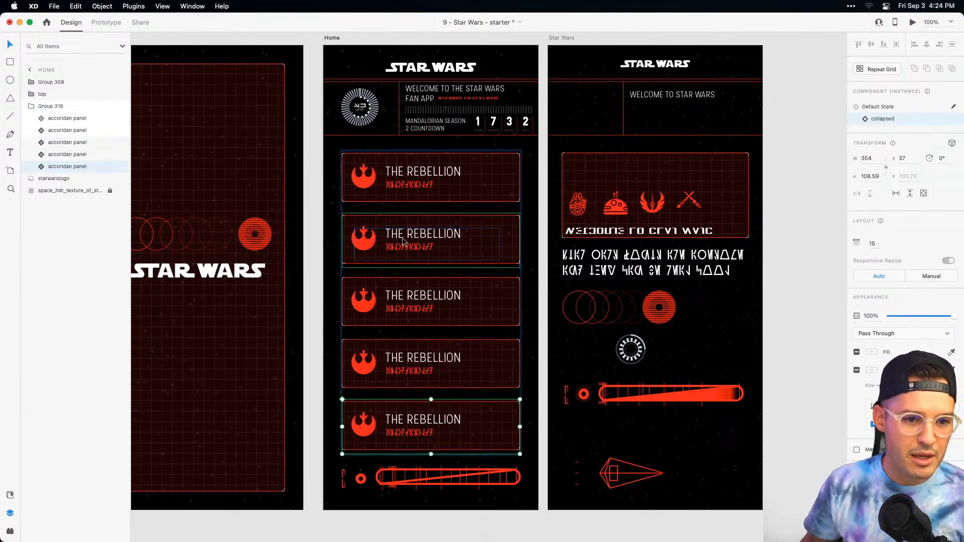
Preview the Home artboard, test the tap interaction on the top accordion panel, and close the preview.
click(329, 39)
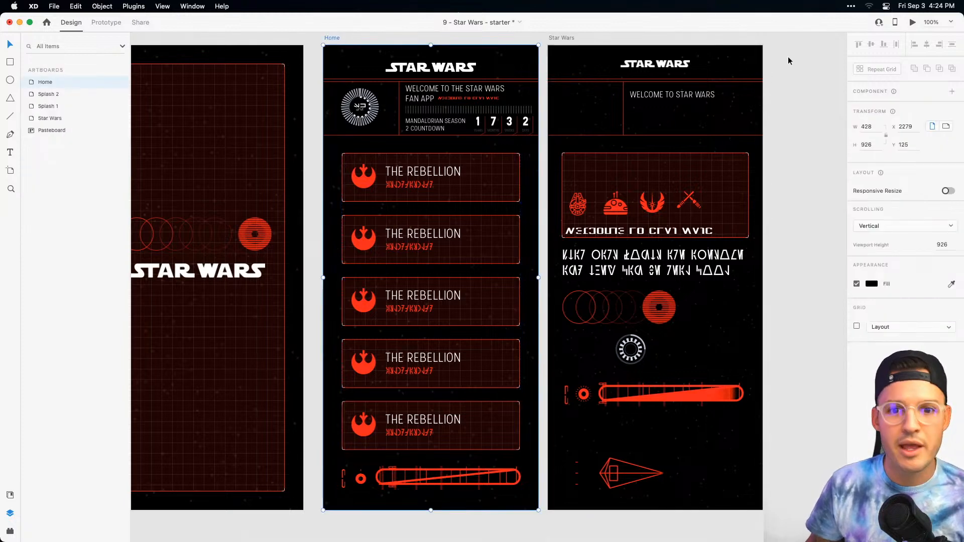
click(912, 23)
click(524, 193)
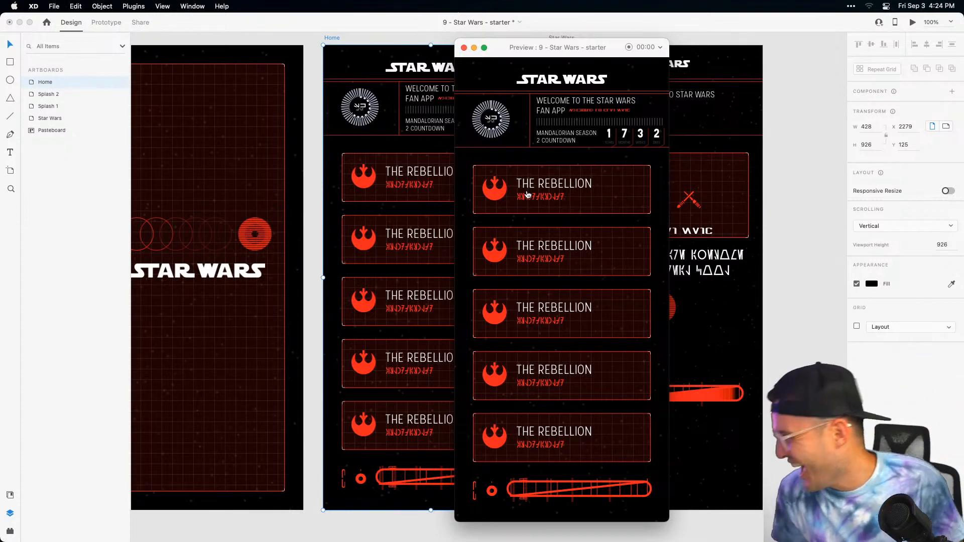
click(464, 47)
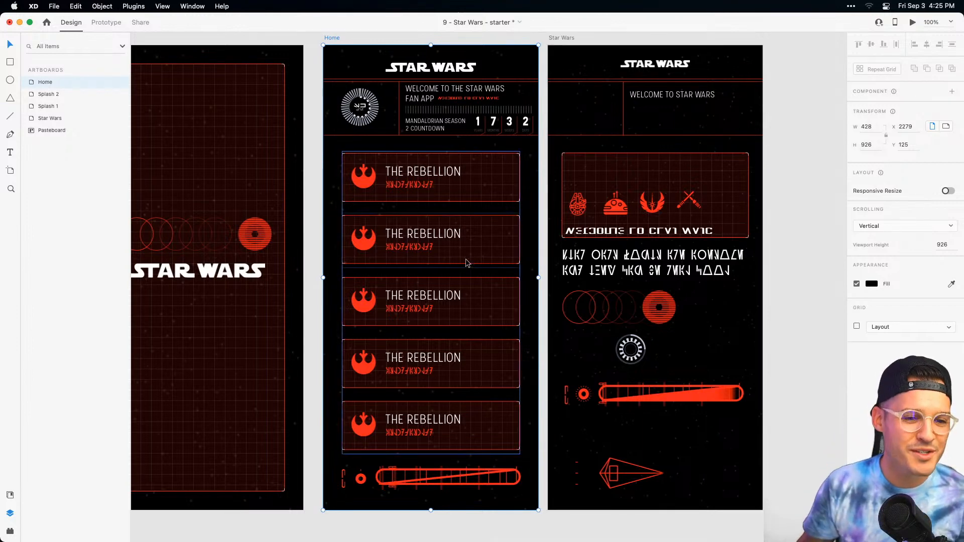
Delete the lowest of the five accordion panels and move the remaining stack down to Y 332.41.
click(468, 436)
double_click(464, 437)
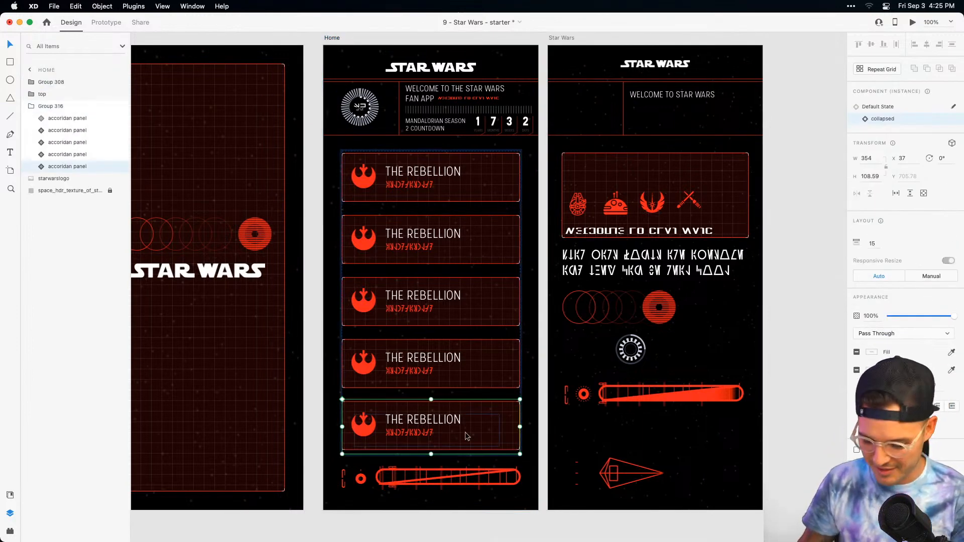
key(Delete)
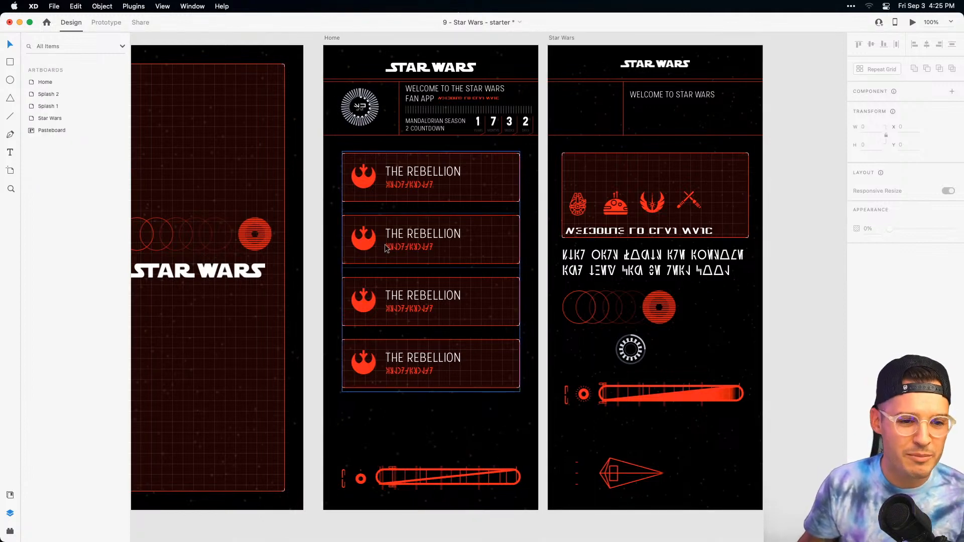
drag(388, 250, 387, 309)
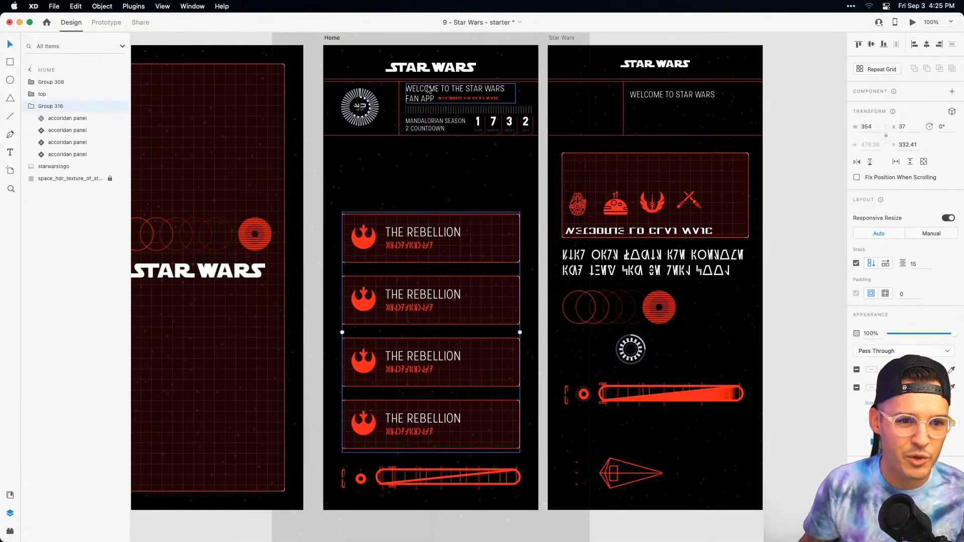
Copy the header's welcome text and place the copy above the accordion stack at X 37, Y 209.
super+click(428, 90)
key(z)
drag(319, 100, 656, 364)
scroll(507, 297, up, 3)
scroll(507, 296, left, 4)
key(super+c)
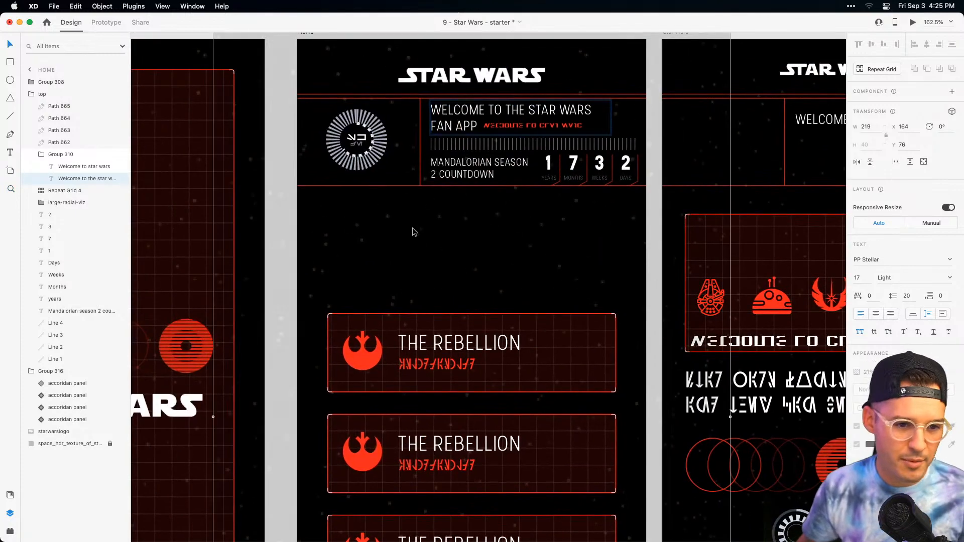
key(super+v)
drag(460, 120, 357, 225)
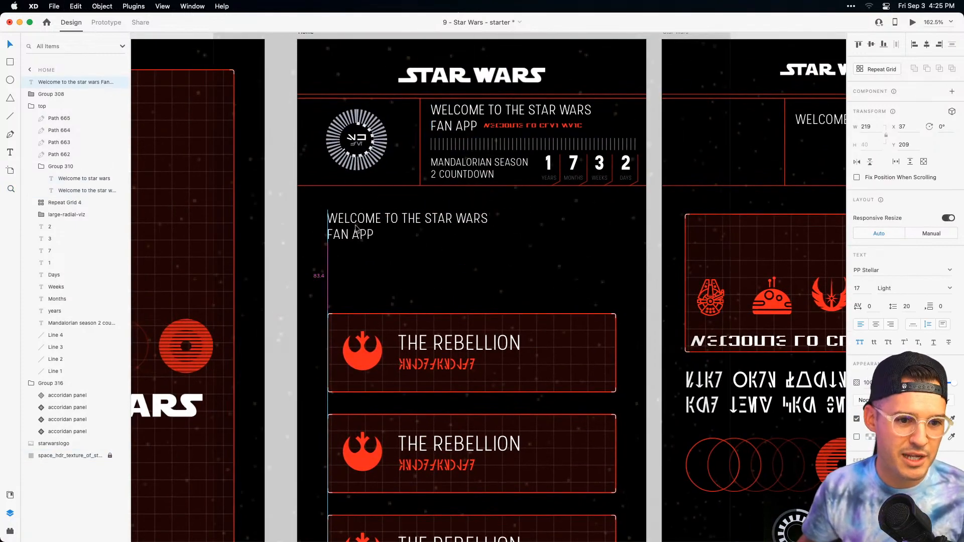
Replace the copied text with "Thanks for joining us on the Adobe XD DCC".
double_click(356, 225)
text(THANKS)
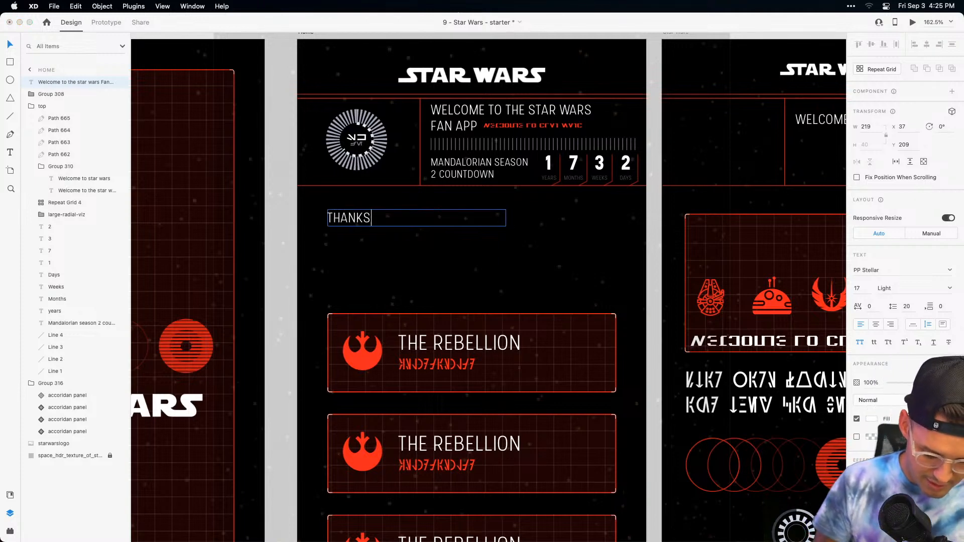
text( FOR JOINING US ON THE ADOV)
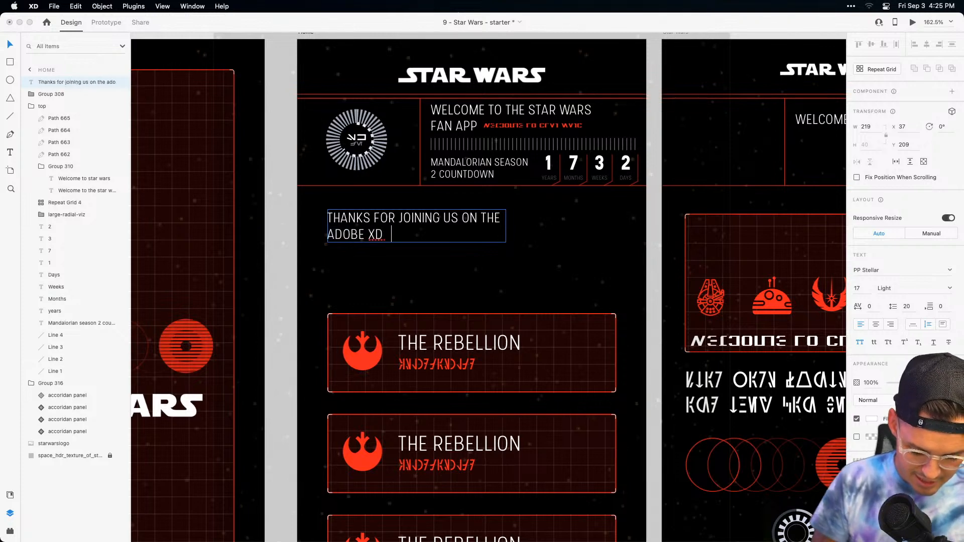
key(Escape)
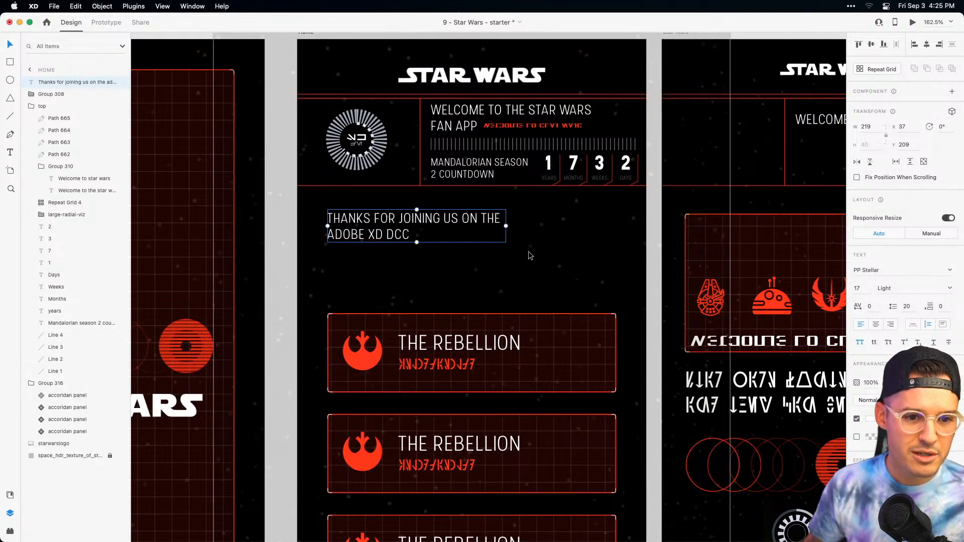
Make the thank-you text auto width and centre-aligned, and scale it up to font size 28.
click(912, 326)
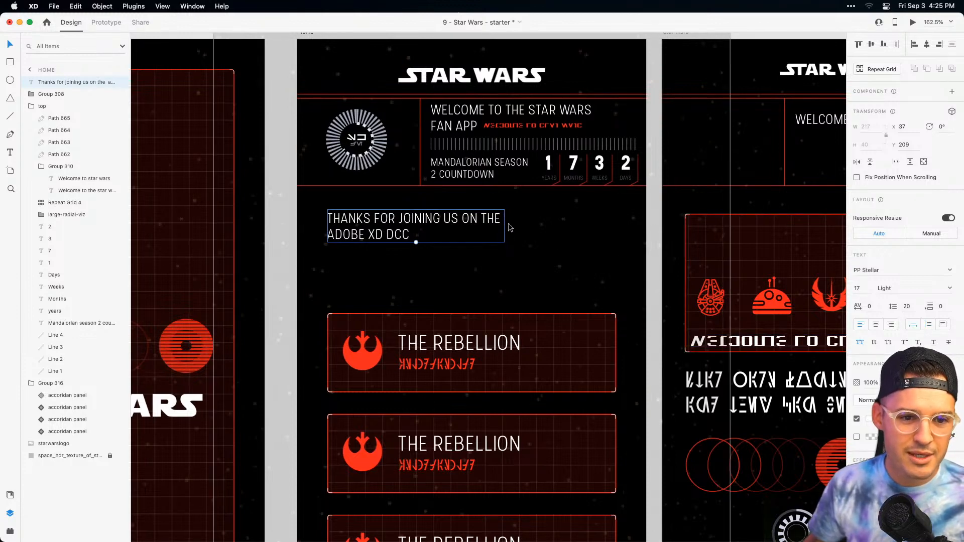
click(879, 324)
drag(415, 242, 472, 249)
Append ". May the force be with you" to the thank-you text and wrap it in a 354-wide box at X 37.
double_click(472, 248)
click(563, 248)
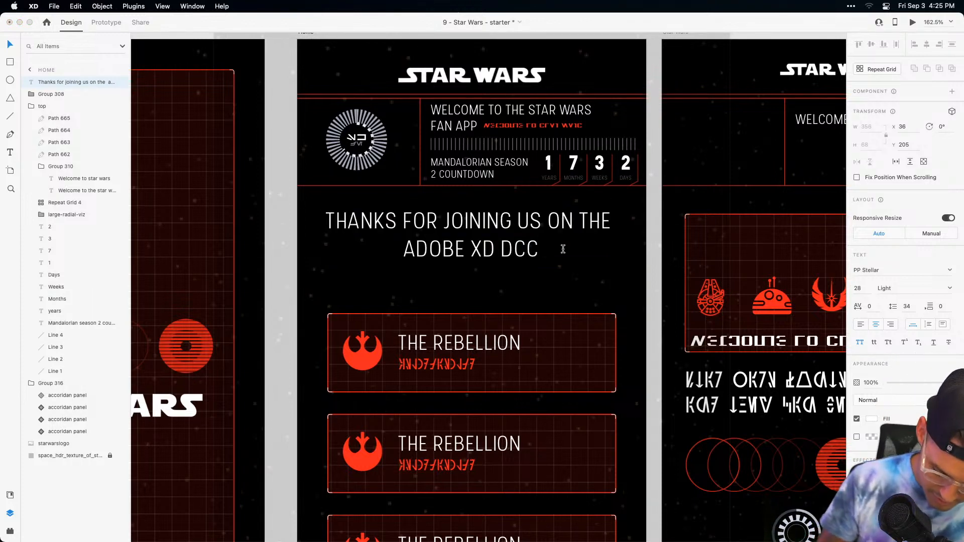
text(. M)
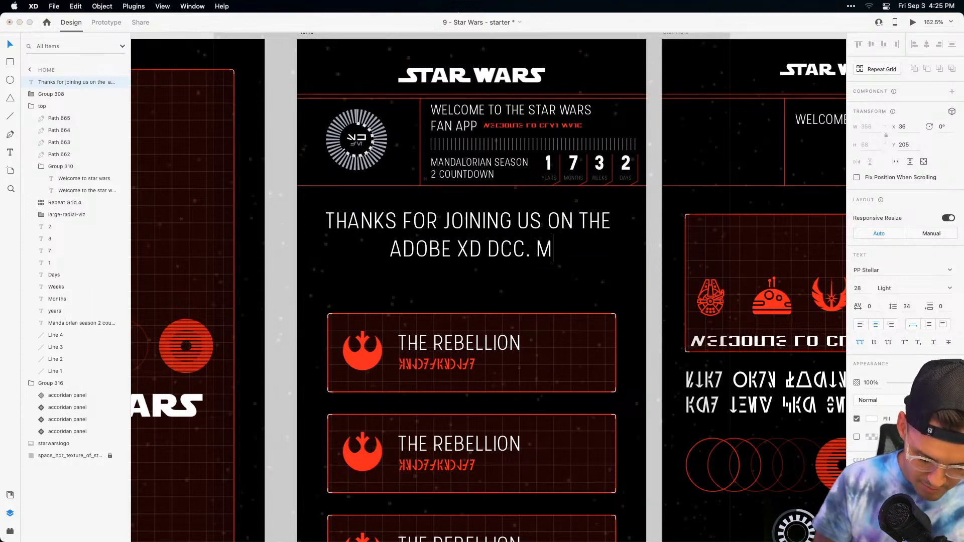
text(AY THE FORCE be with yiou)
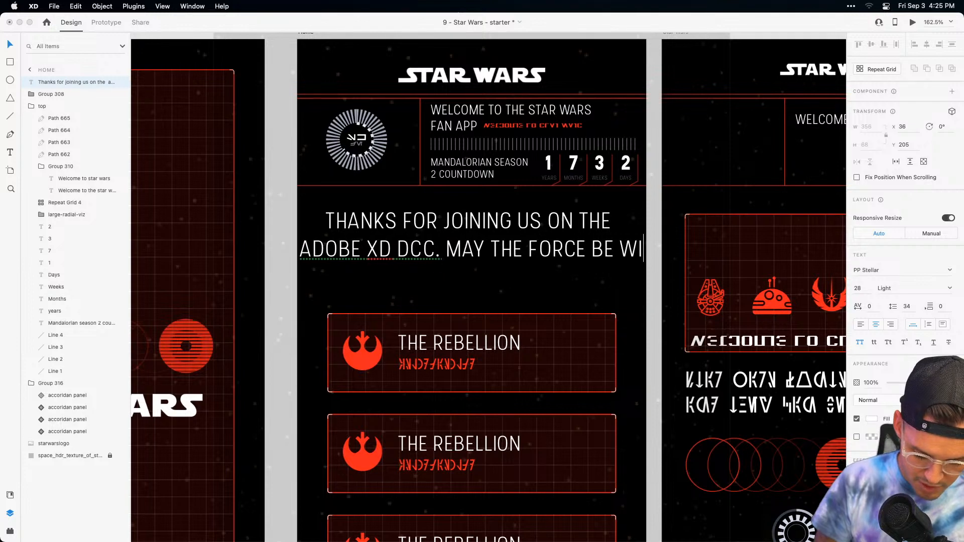
click(640, 267)
key(Escape)
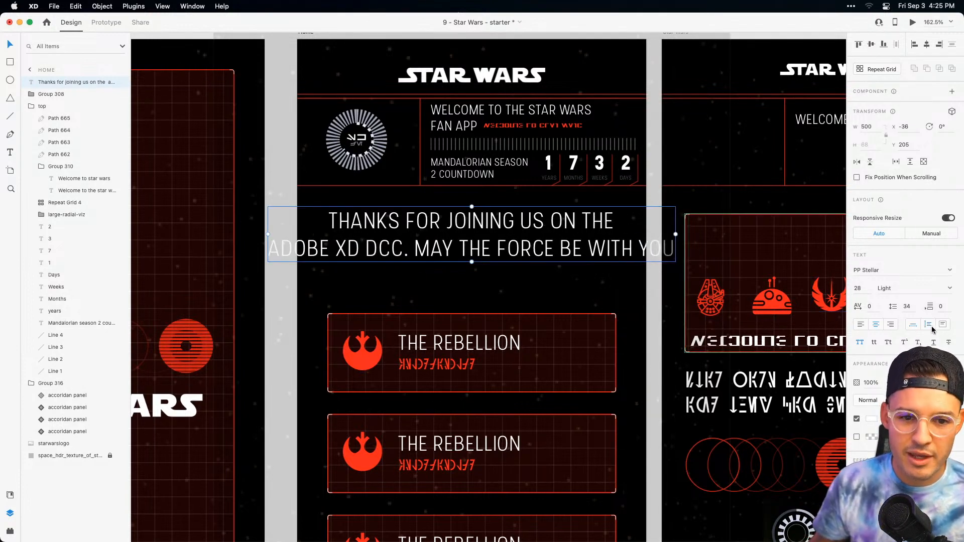
drag(676, 239, 617, 237)
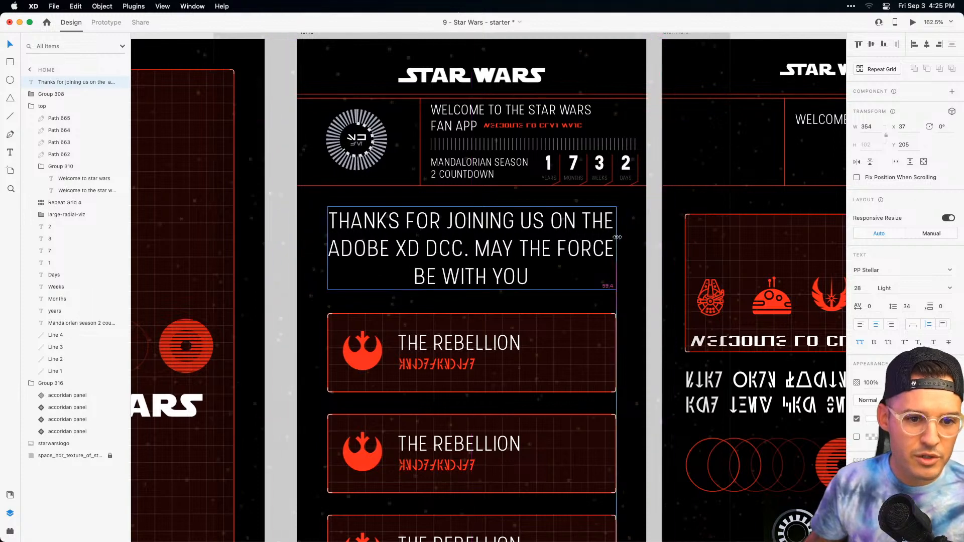
Copy the red divider line from the Star Wars artboard onto Home and move it down to Y 289.5.
click(763, 185)
key(super+c)
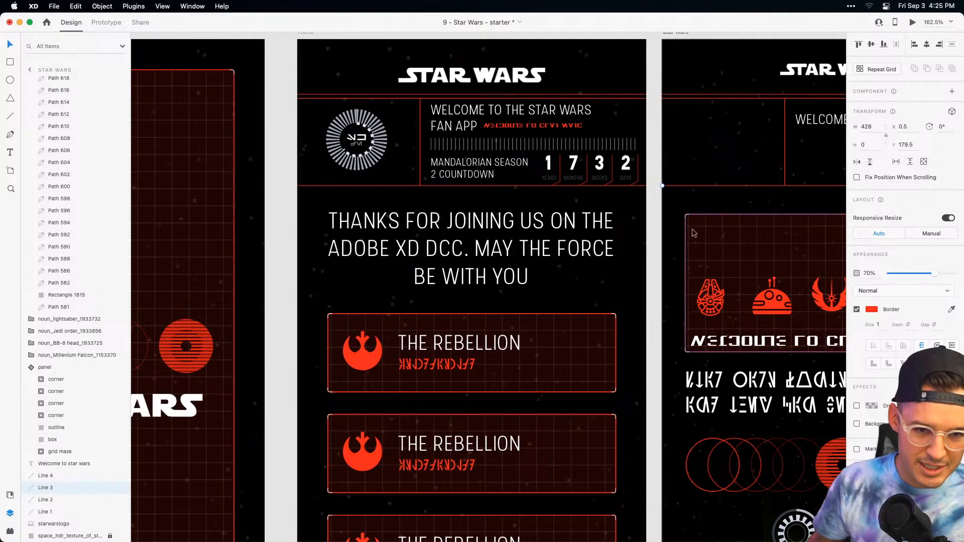
key(super+v)
key(shift+Down)
key(shift+Down)
key(shift+Down)
key(shift+Down)
key(shift+Down)
key(shift+Down)
key(shift+Down)
key(shift+Down)
key(shift+Down)
key(shift+Down)
key(shift+Down)
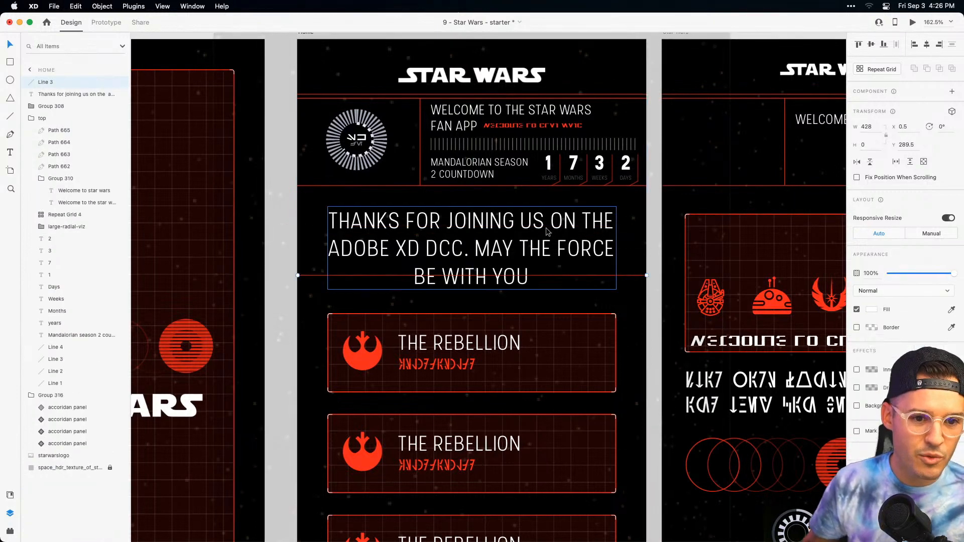
Move the thank-you text up between the two divider lines and scale it down to font size 22 with auto width.
drag(541, 231, 531, 216)
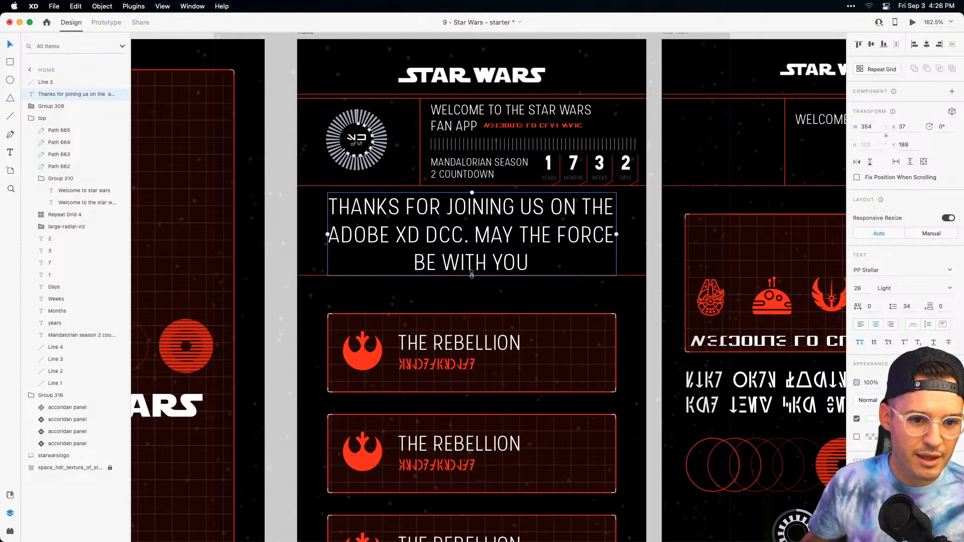
drag(471, 274, 474, 241)
click(913, 324)
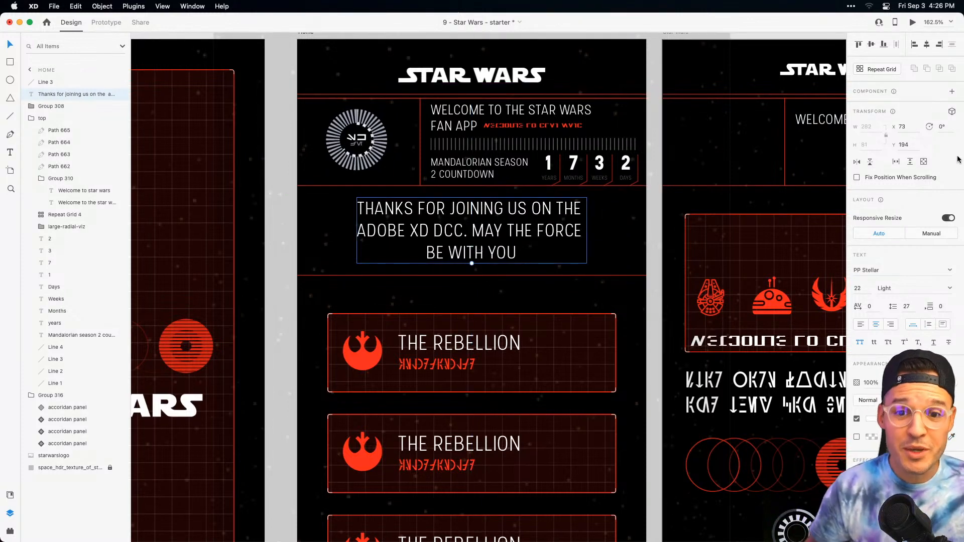
Turn on 3D Transforms for the thank-you text and tilt it backward like the Star Wars opening crawl.
click(952, 112)
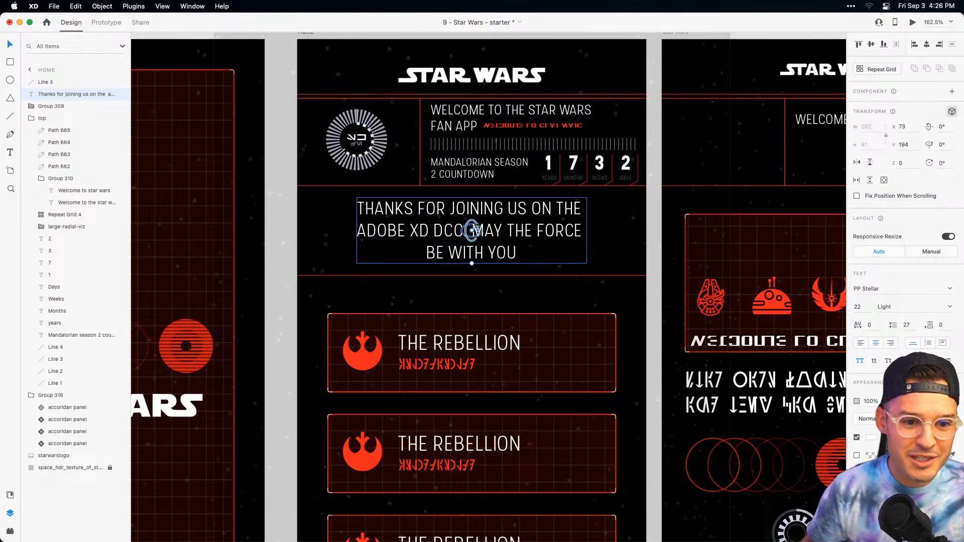
drag(467, 227, 473, 209)
click(606, 244)
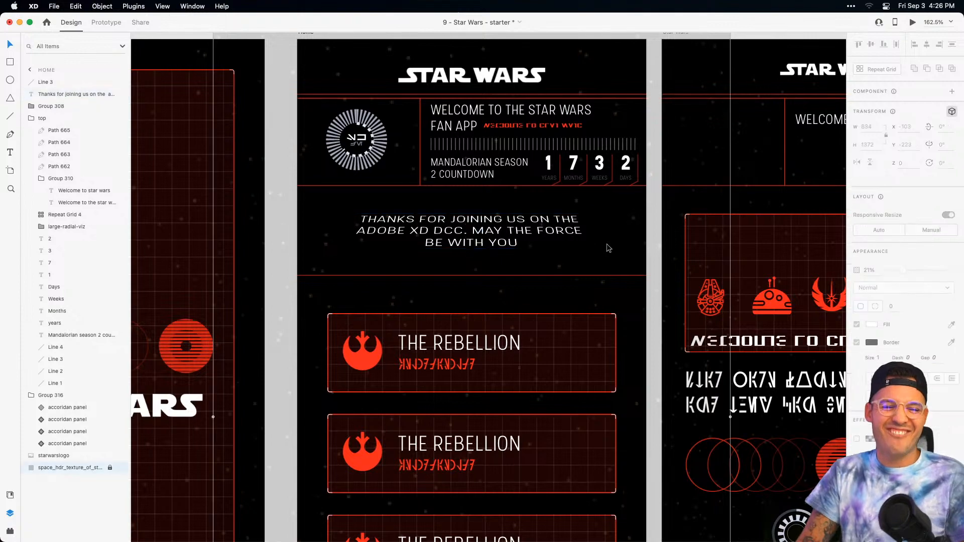
scroll(607, 244, down, 5)
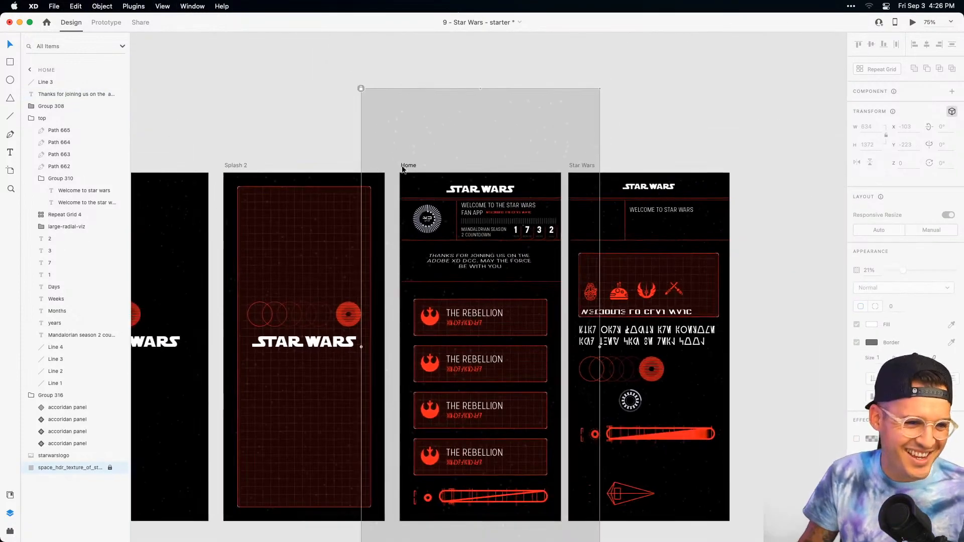
drag(266, 142, 297, 129)
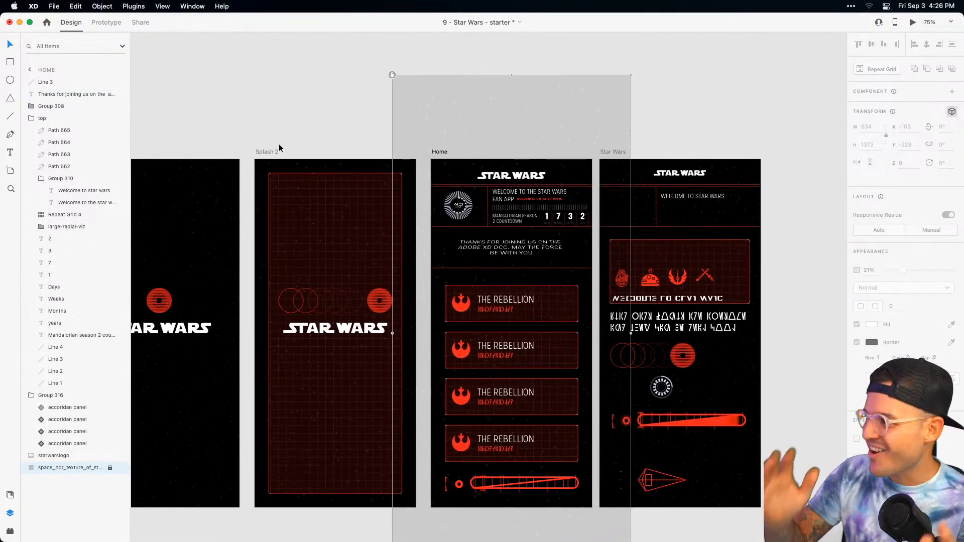
key(super+Tab)
key(super+Tab)
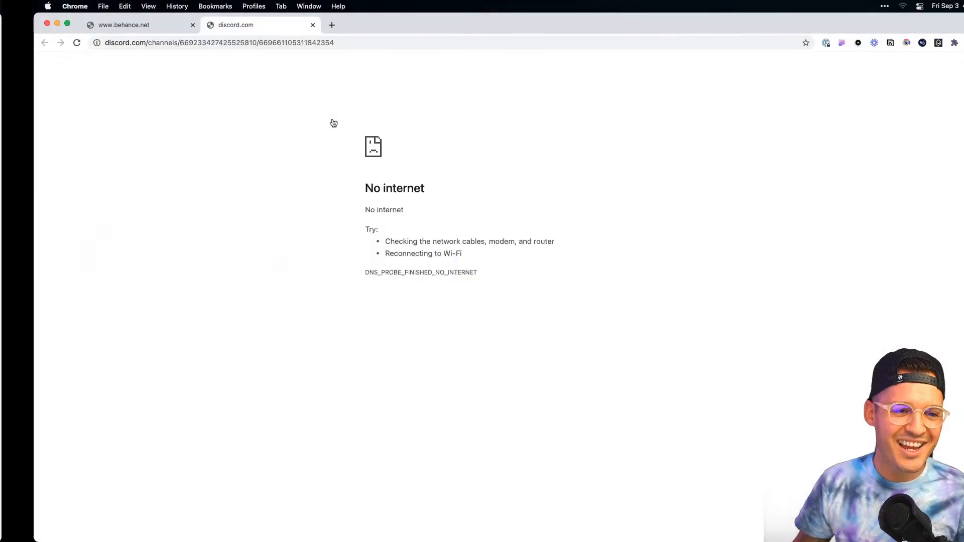
click(100, 25)
key(super+Tab)
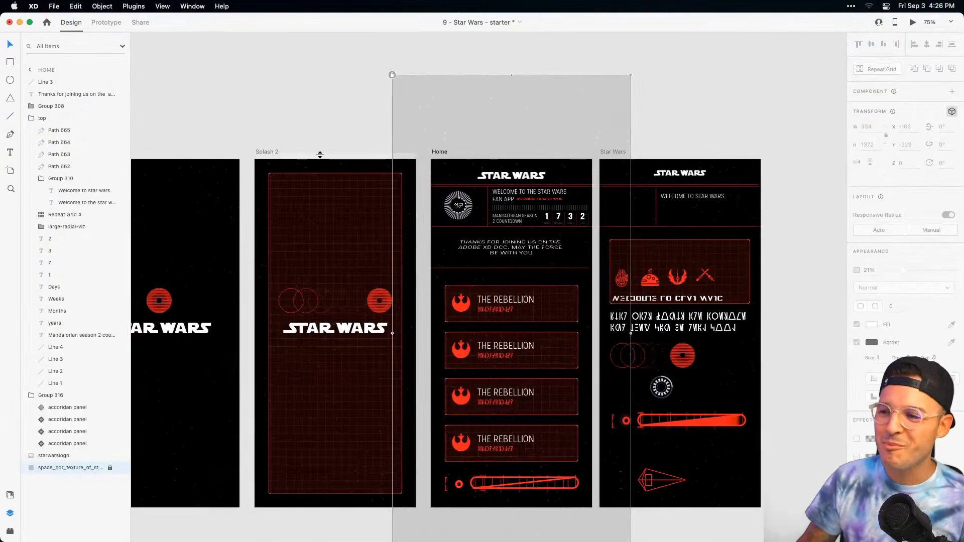
click(702, 108)
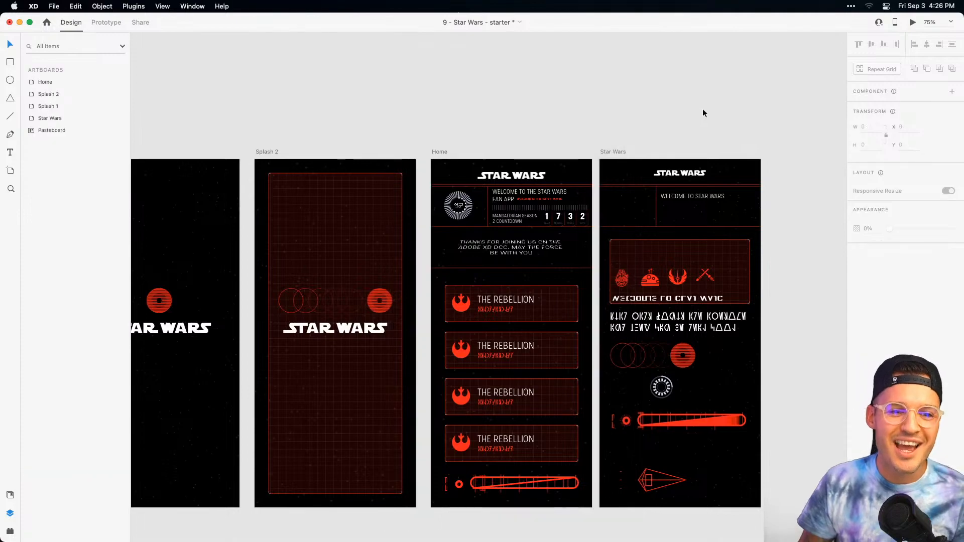